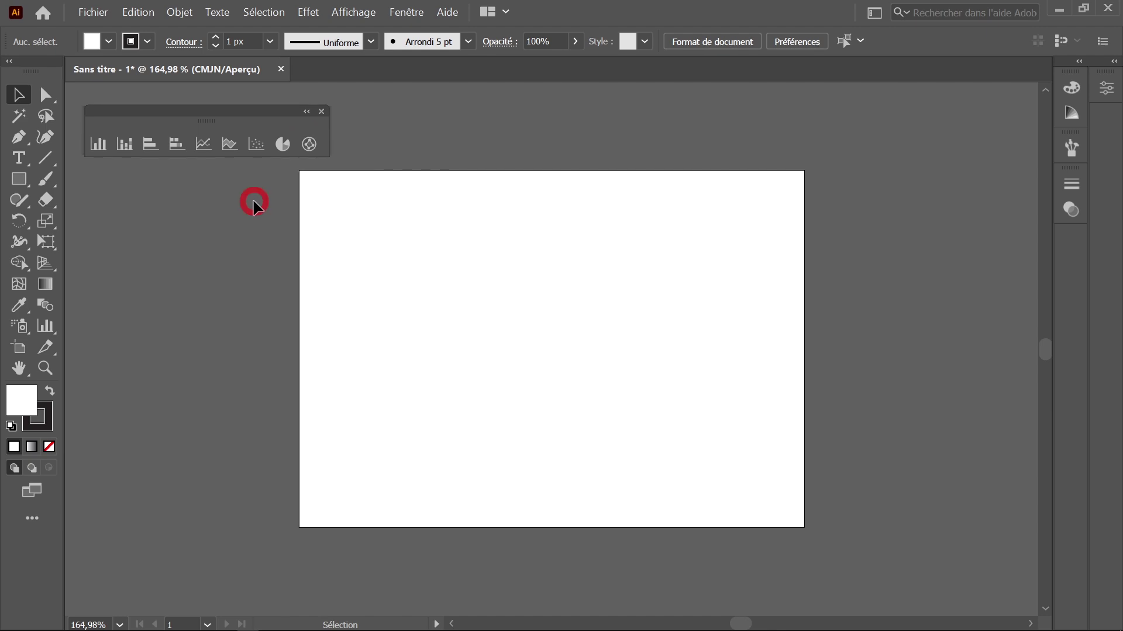
# - Draw a vertical column graph covering the left half of the artboard and move its data window beside it
pyautogui.click(97, 146)
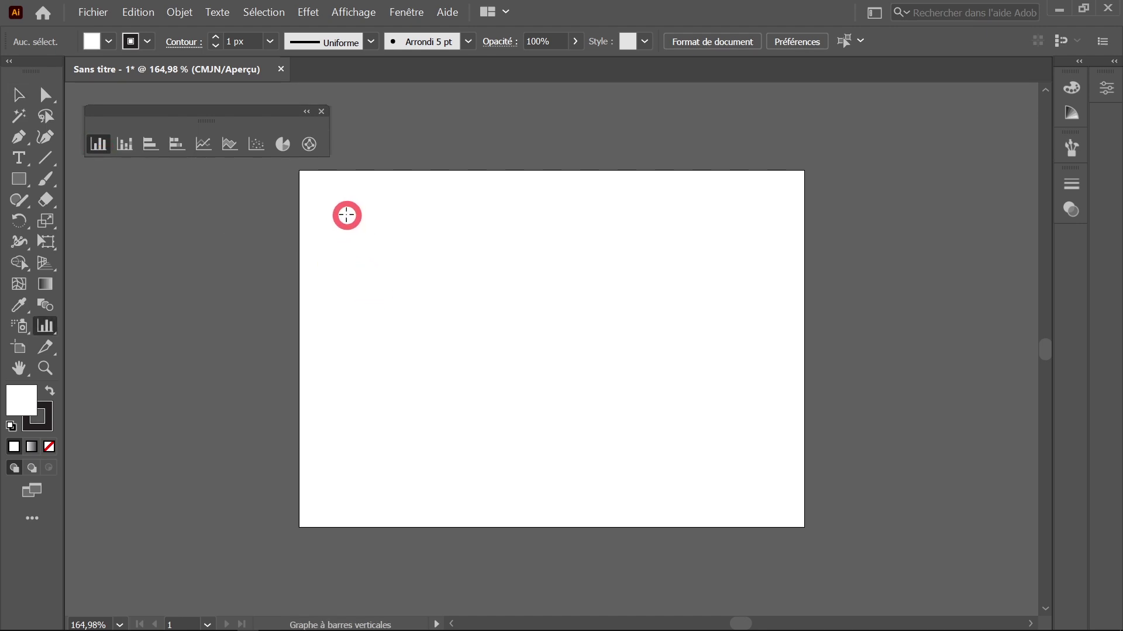
pyautogui.moveTo(347, 215); pyautogui.dragTo(606, 478)
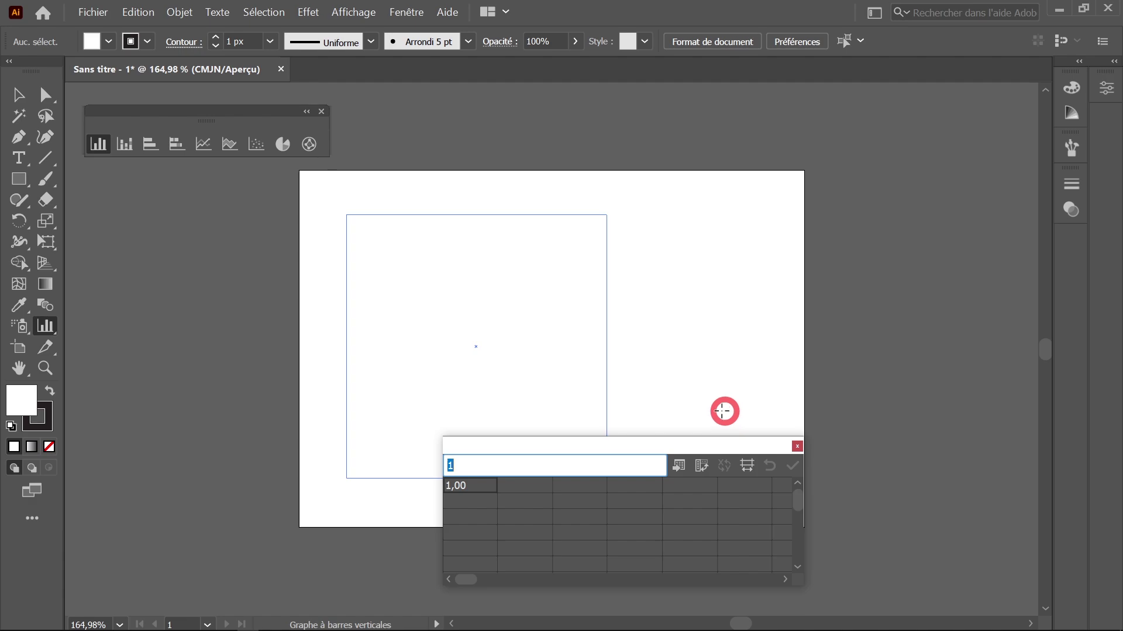
pyautogui.moveTo(669, 447); pyautogui.dragTo(858, 245)
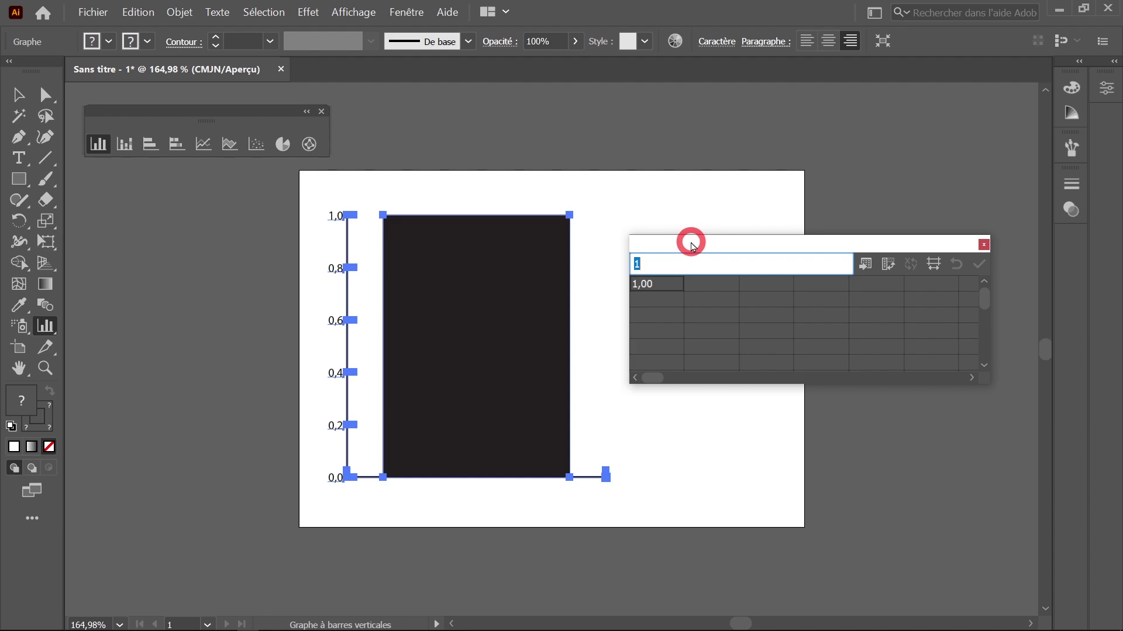
pyautogui.moveTo(691, 245); pyautogui.dragTo(649, 249)
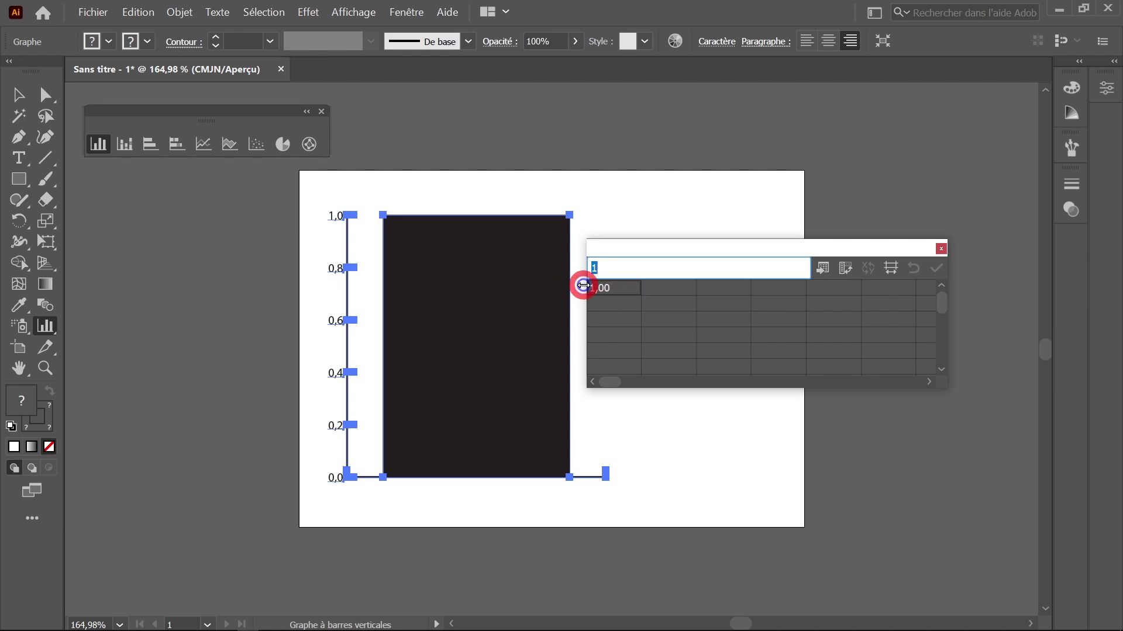
# - Enter the values 2, 4, 6 and 4 across the first data row and apply them to the graph
pyautogui.write('2')
pyautogui.click(655, 288)
pyautogui.write('4')
pyautogui.click(710, 290)
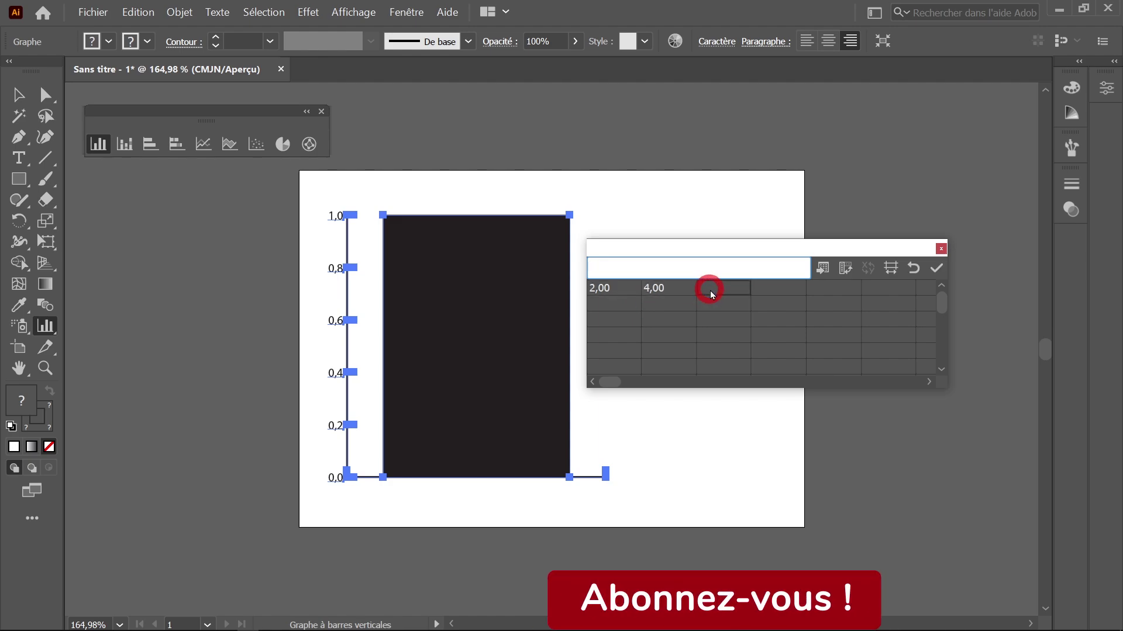
pyautogui.write('6')
pyautogui.click(756, 295)
pyautogui.write('4')
pyautogui.press('Tab')
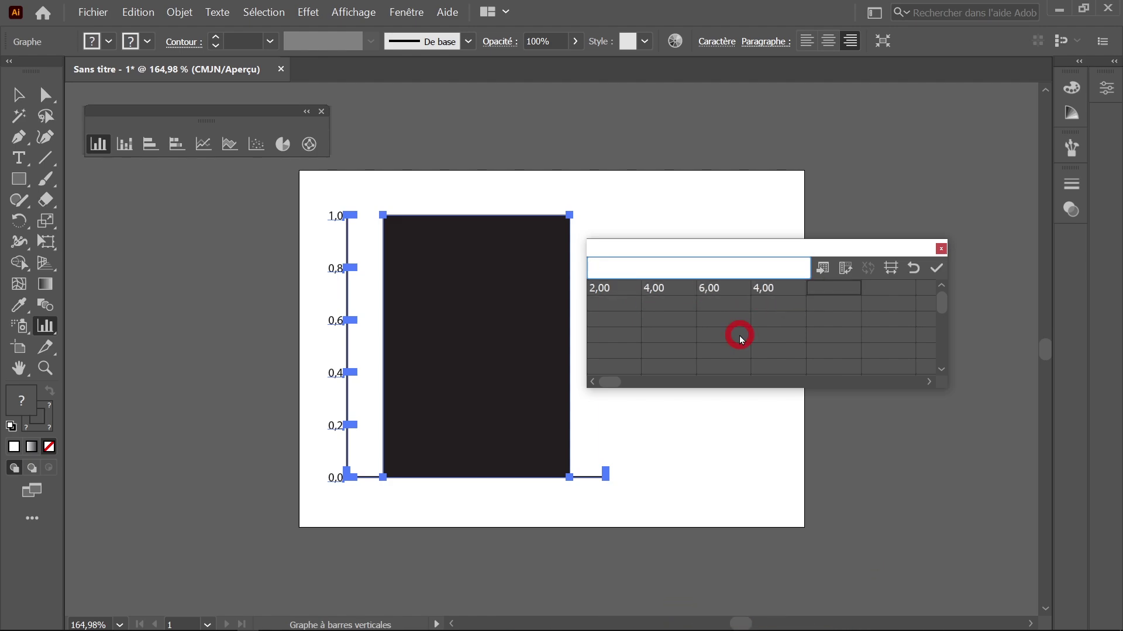
pyautogui.click(936, 269)
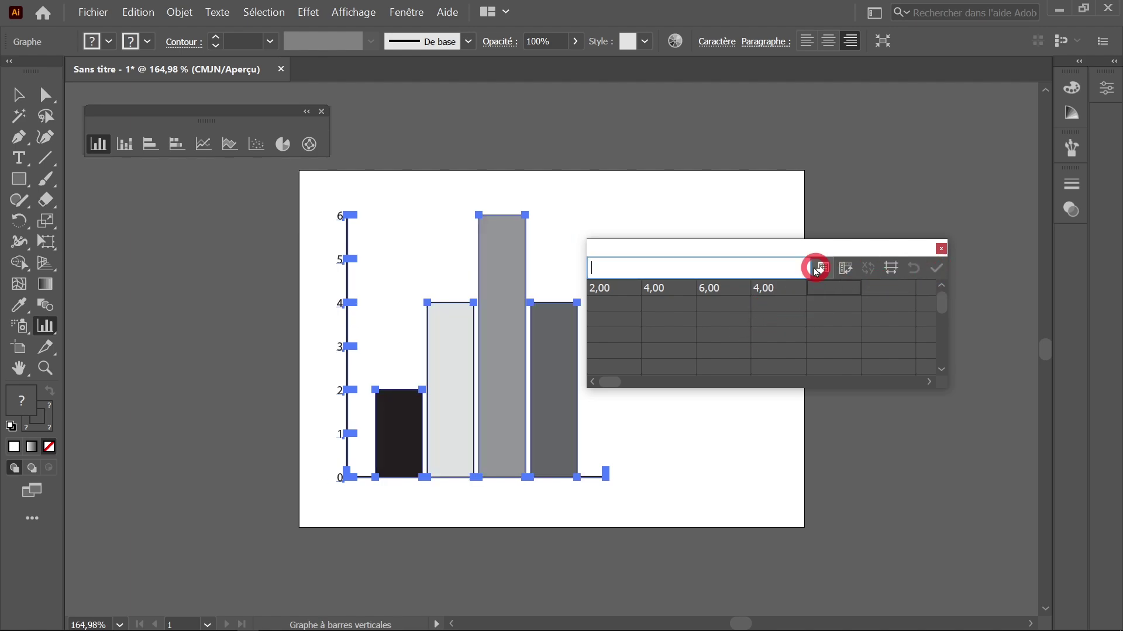
# - Switch to the Selection tool, reselect the column graph and reposition its data window
pyautogui.moveTo(791, 246); pyautogui.dragTo(875, 202)
pyautogui.click(17, 95)
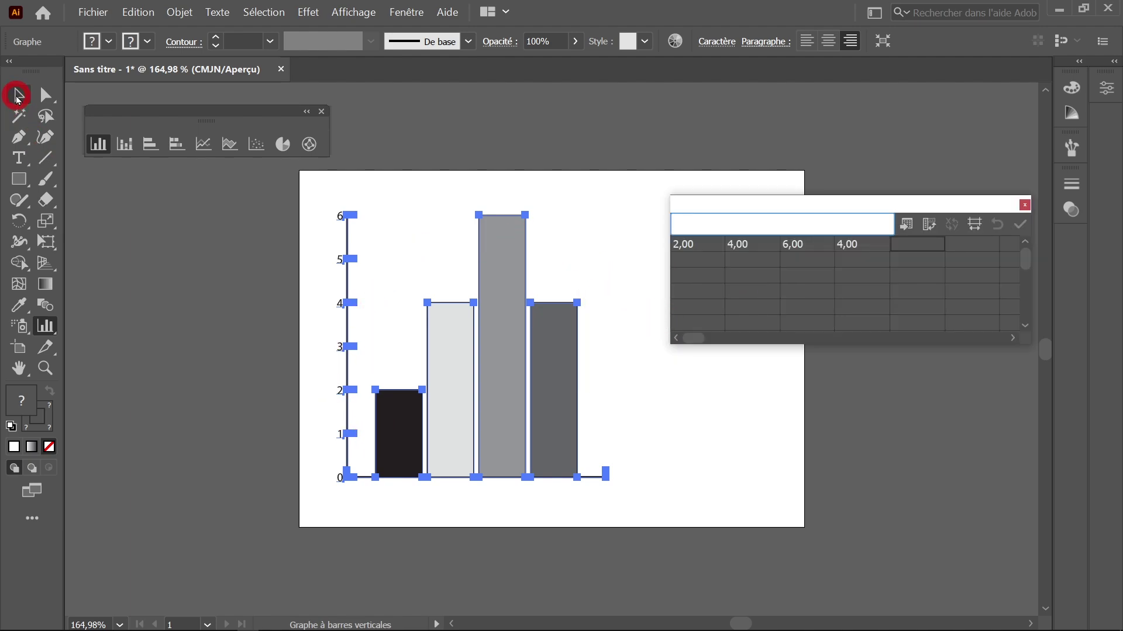
pyautogui.click(178, 246)
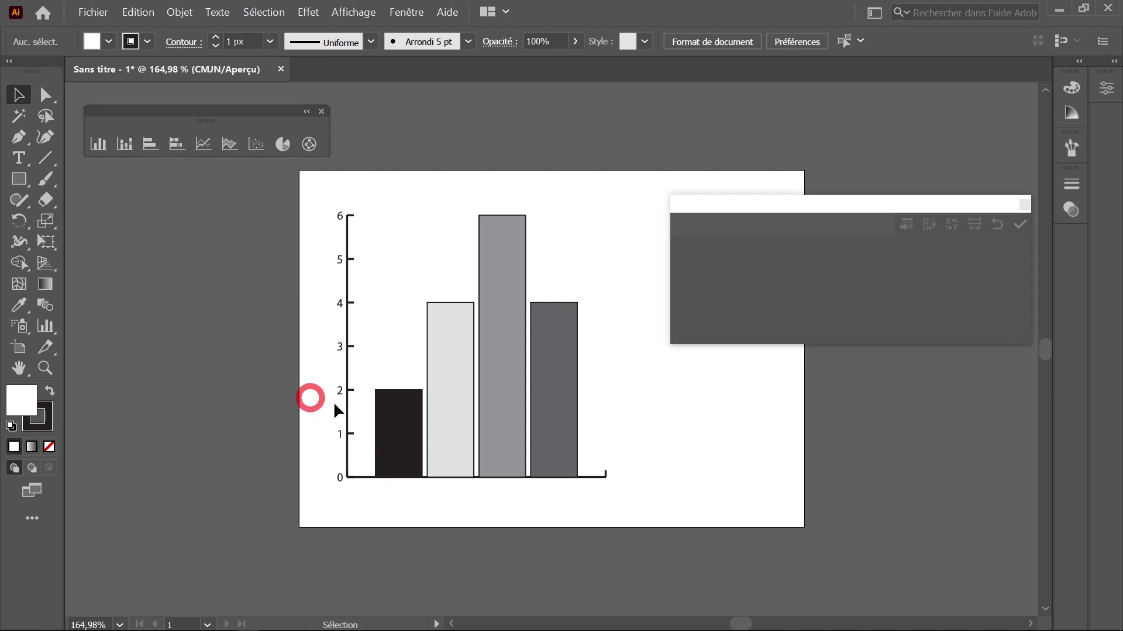
pyautogui.click(391, 430)
pyautogui.click(392, 430)
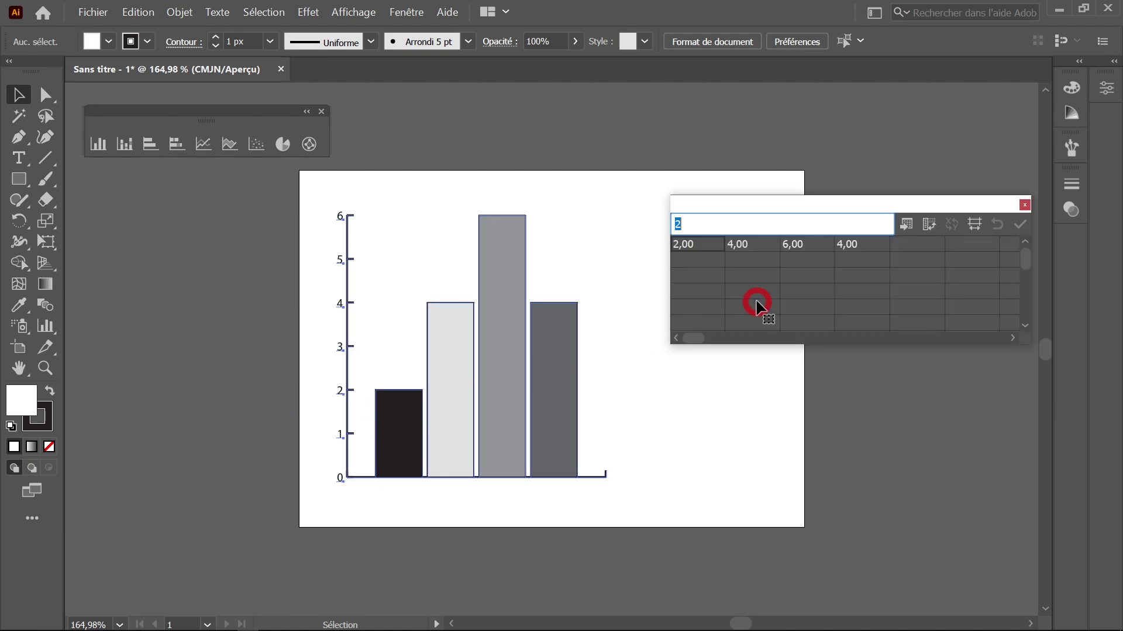
pyautogui.moveTo(835, 202); pyautogui.dragTo(713, 202)
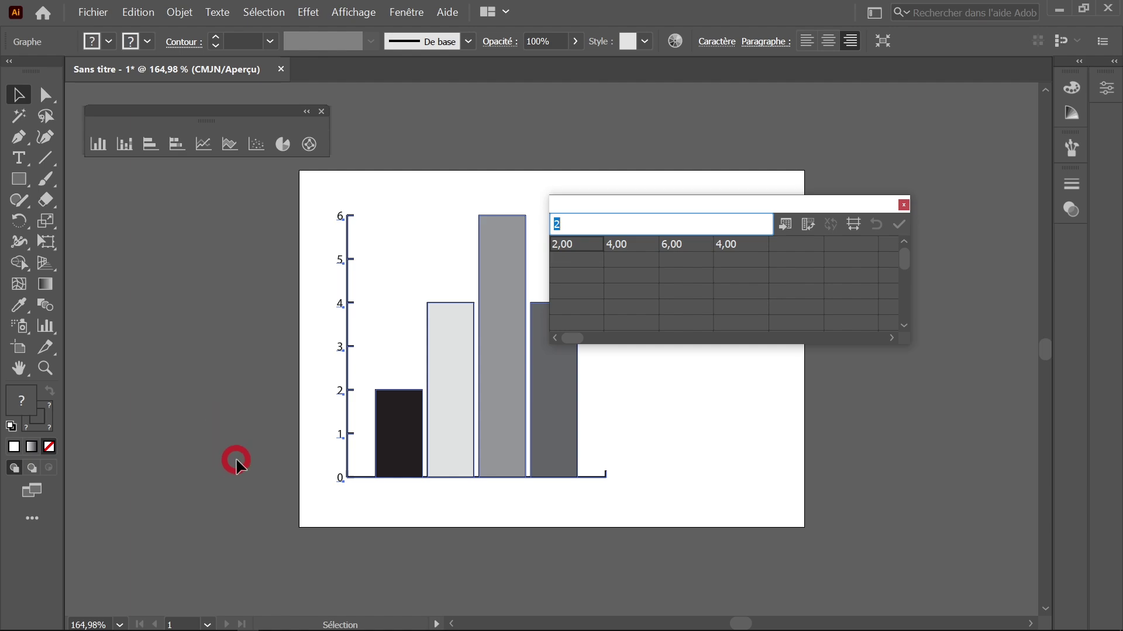
# - Consult the fruit table in the Notepad file Tableau fruits.txt and return to the graph data in Illustrator
pyautogui.hotkey('alt', 'Tab')
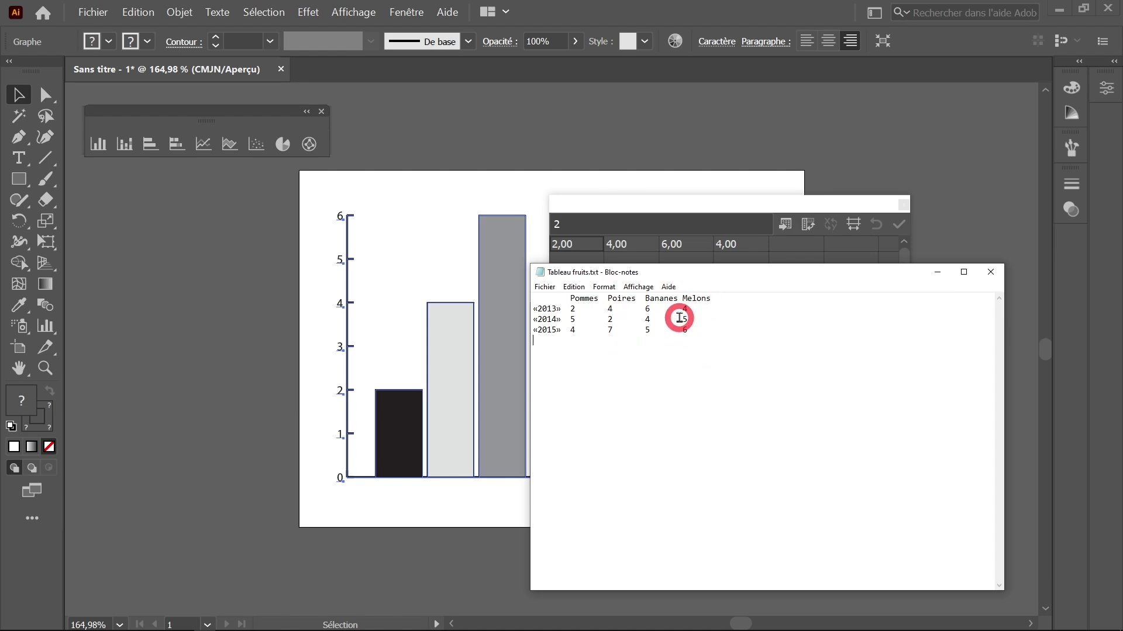
pyautogui.click(720, 212)
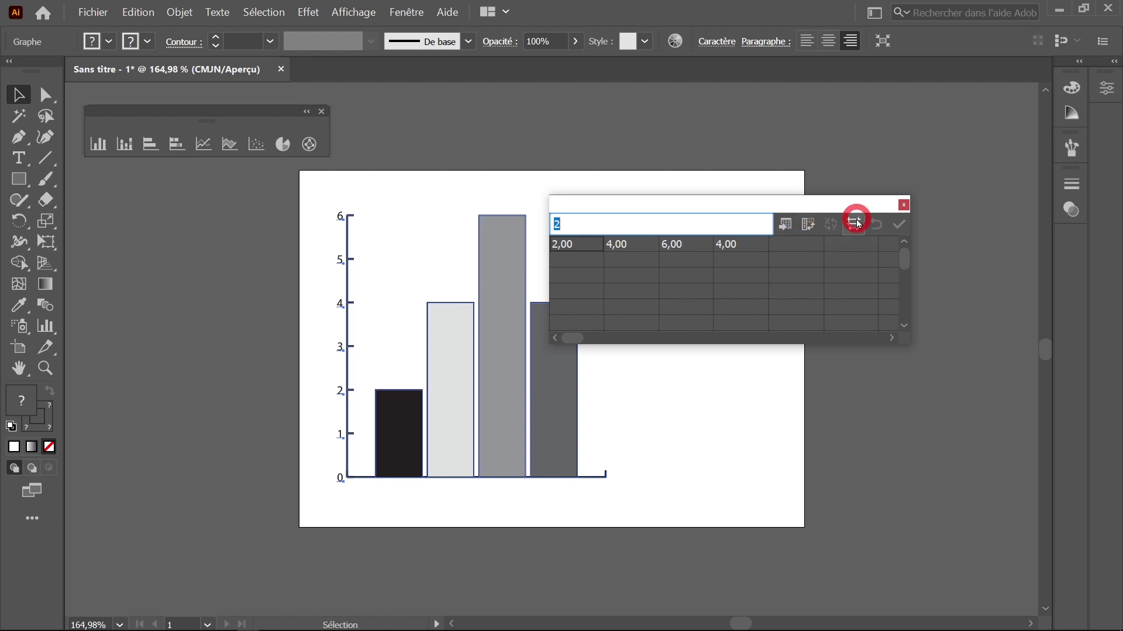
pyautogui.click(674, 266)
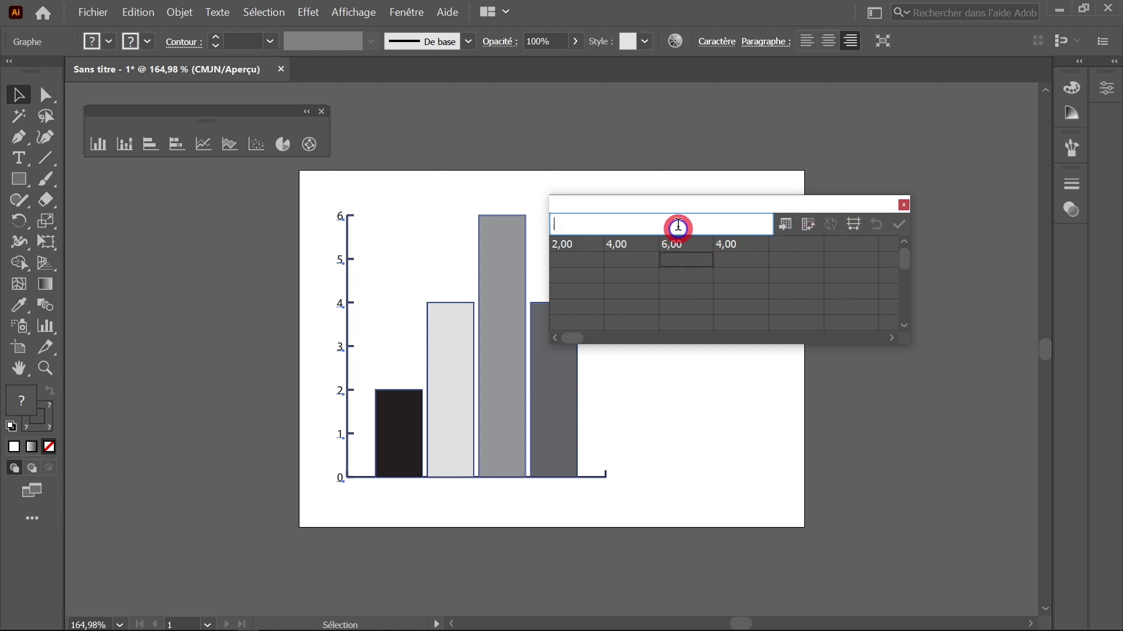
pyautogui.moveTo(681, 205); pyautogui.dragTo(792, 266)
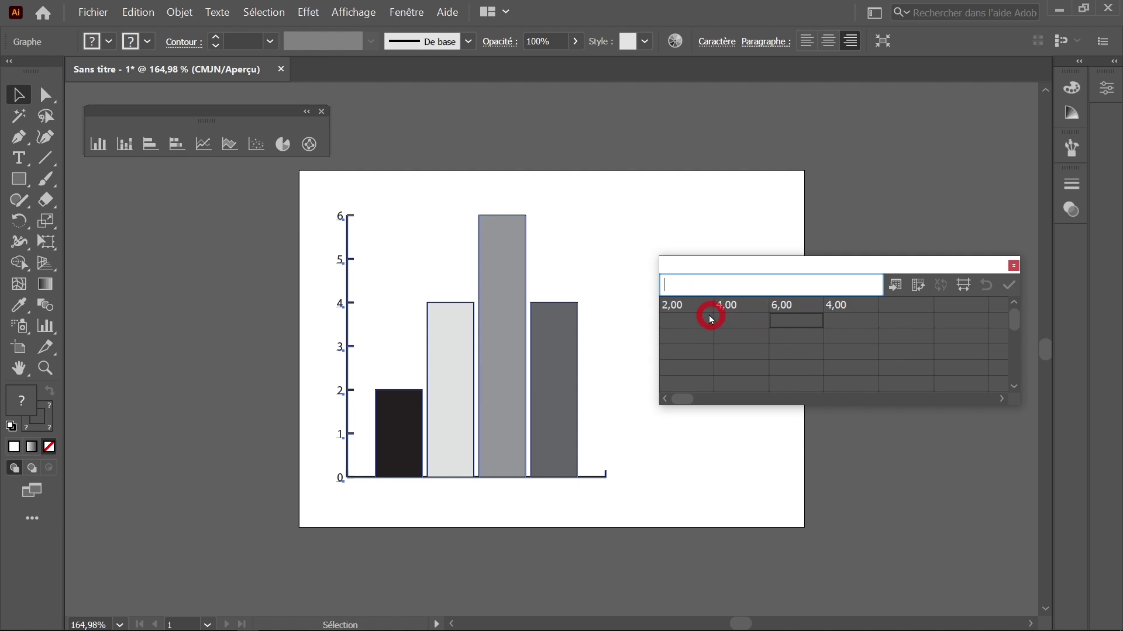
# - Move the four values 2, 4, 6 and 4 to the second row, starting in the second column
pyautogui.click(690, 306)
pyautogui.click(691, 307)
pyautogui.keyDown('shift'); pyautogui.click(846, 308); pyautogui.keyUp('shift')
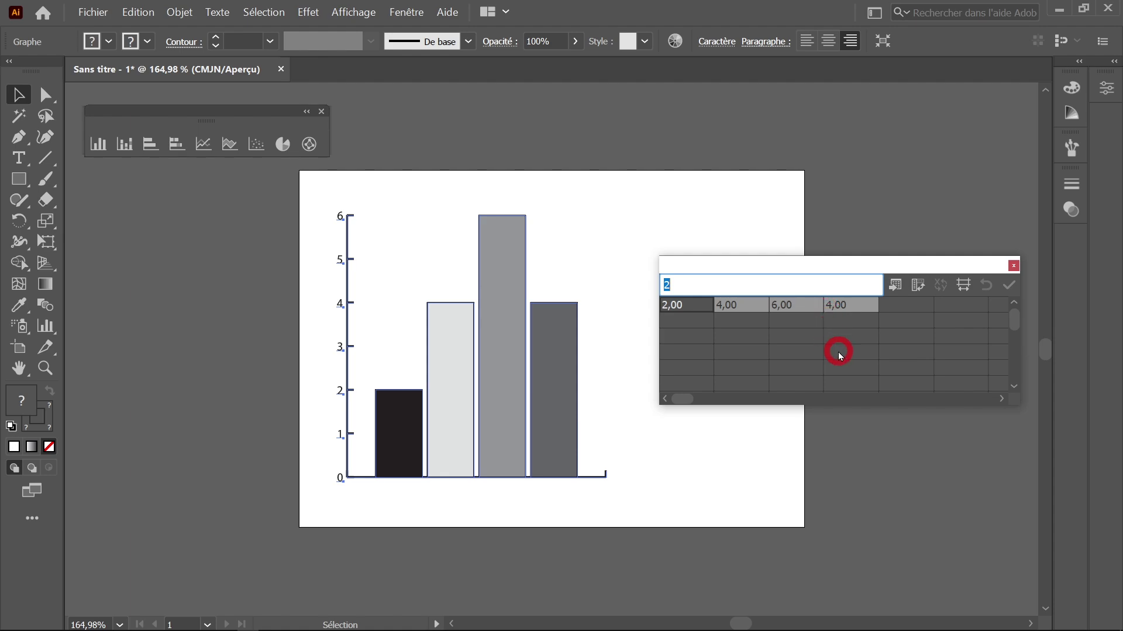
pyautogui.press('Delete')
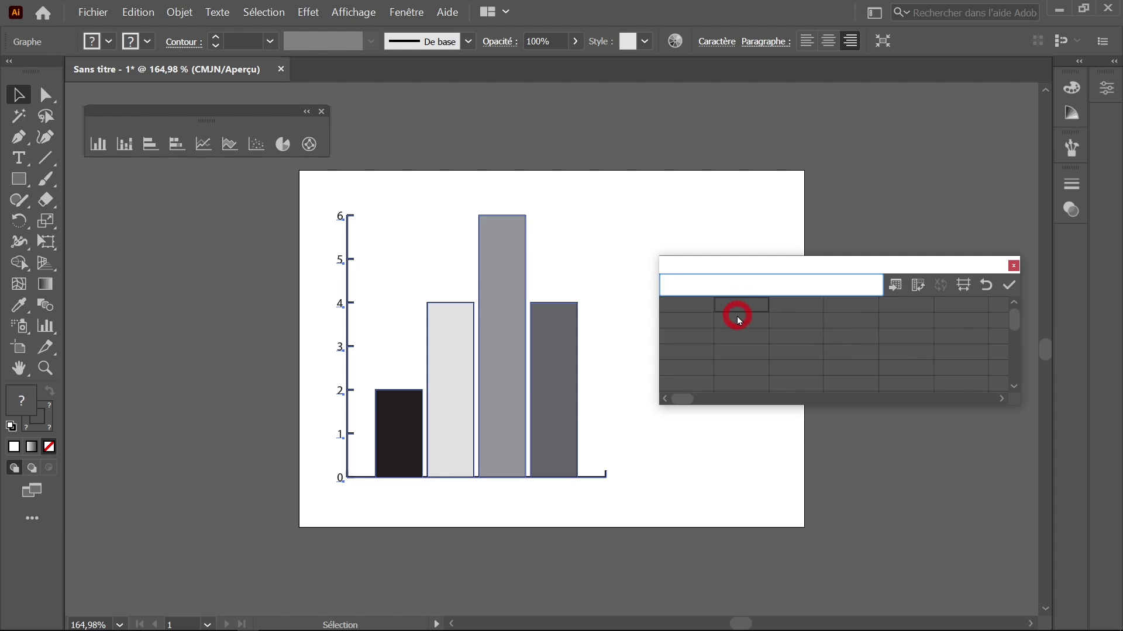
pyautogui.click(738, 319)
pyautogui.moveTo(738, 319); pyautogui.dragTo(904, 324)
pyautogui.hotkey('ctrl', 'z')
pyautogui.click(857, 352)
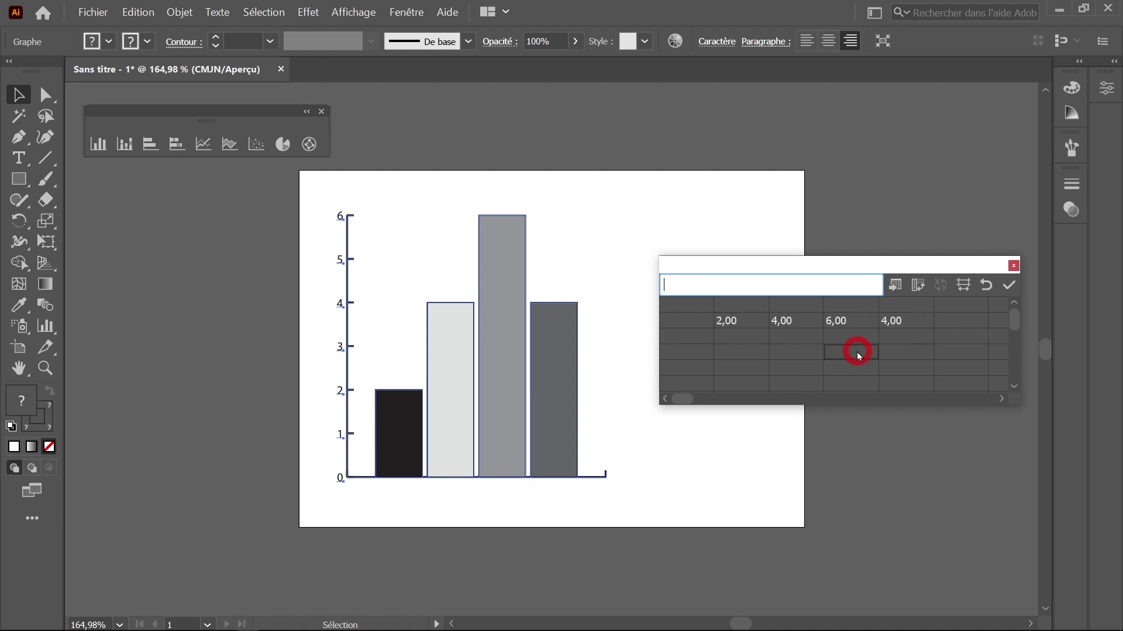
# - Add the headings Pommes, Poires, Bananes and Melons in the cells above the four values
pyautogui.click(693, 303)
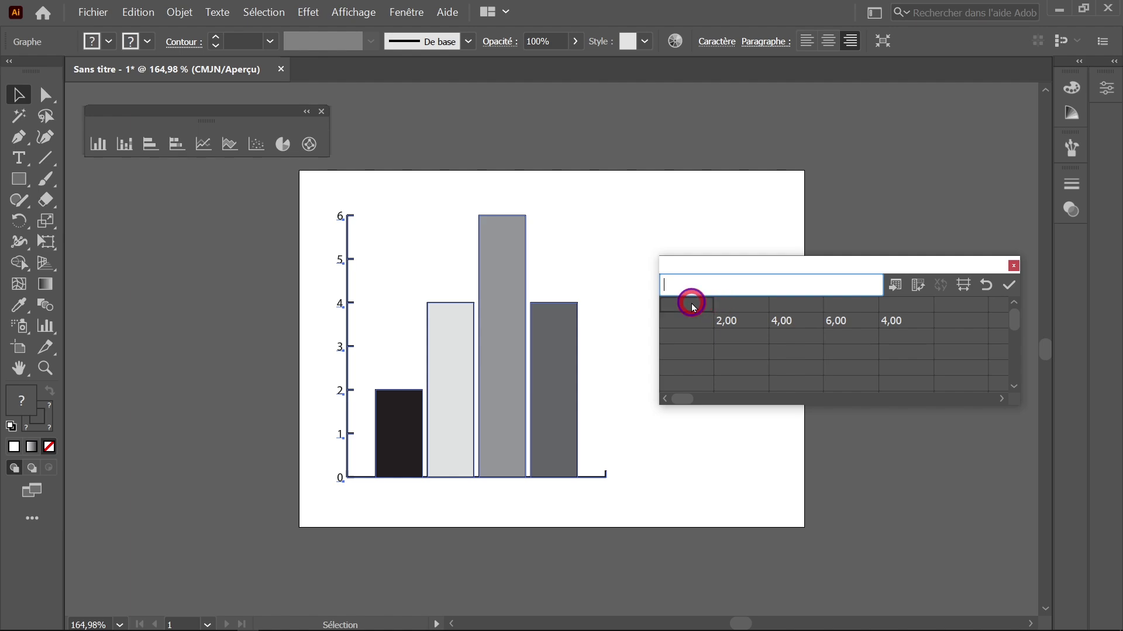
pyautogui.click(737, 306)
pyautogui.click(807, 306)
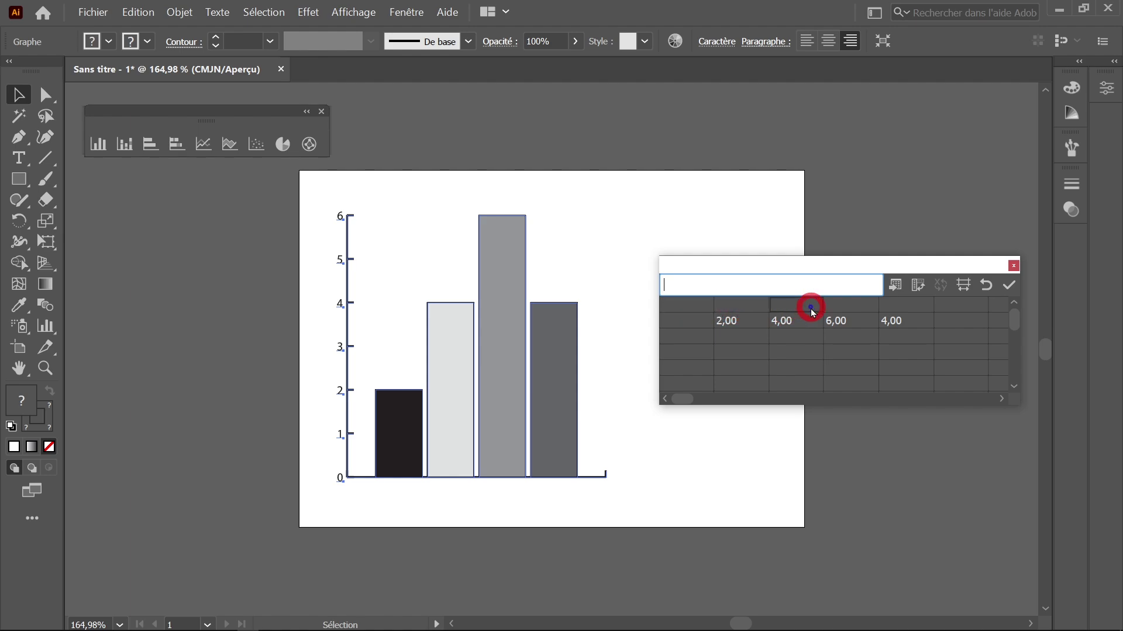
pyautogui.click(854, 307)
pyautogui.click(905, 304)
pyautogui.click(735, 305)
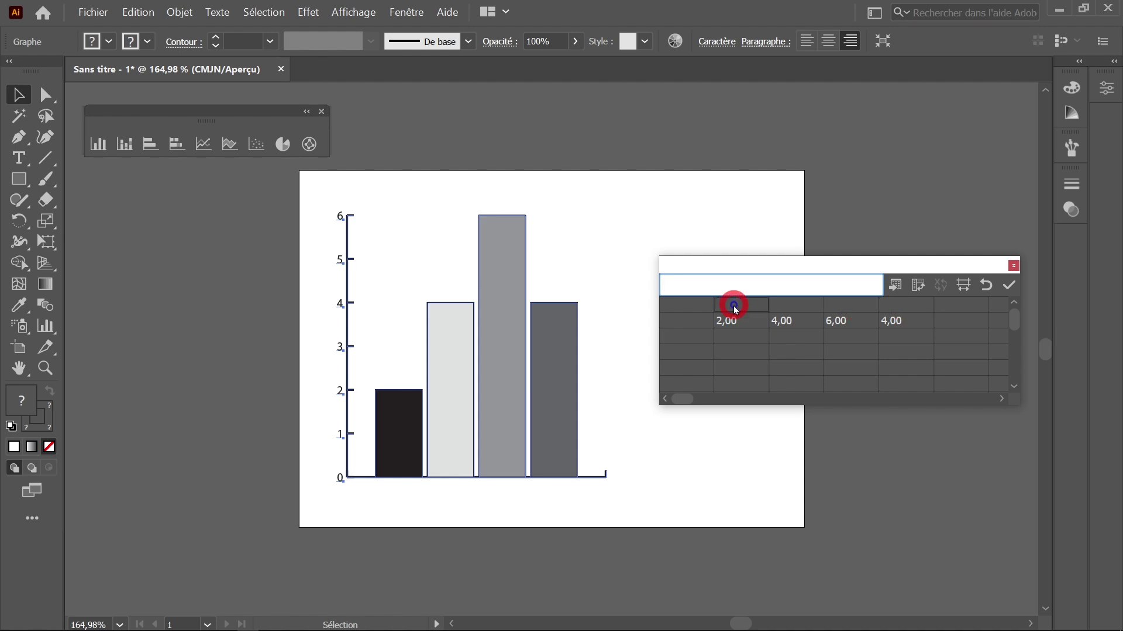
pyautogui.write('Pommes')
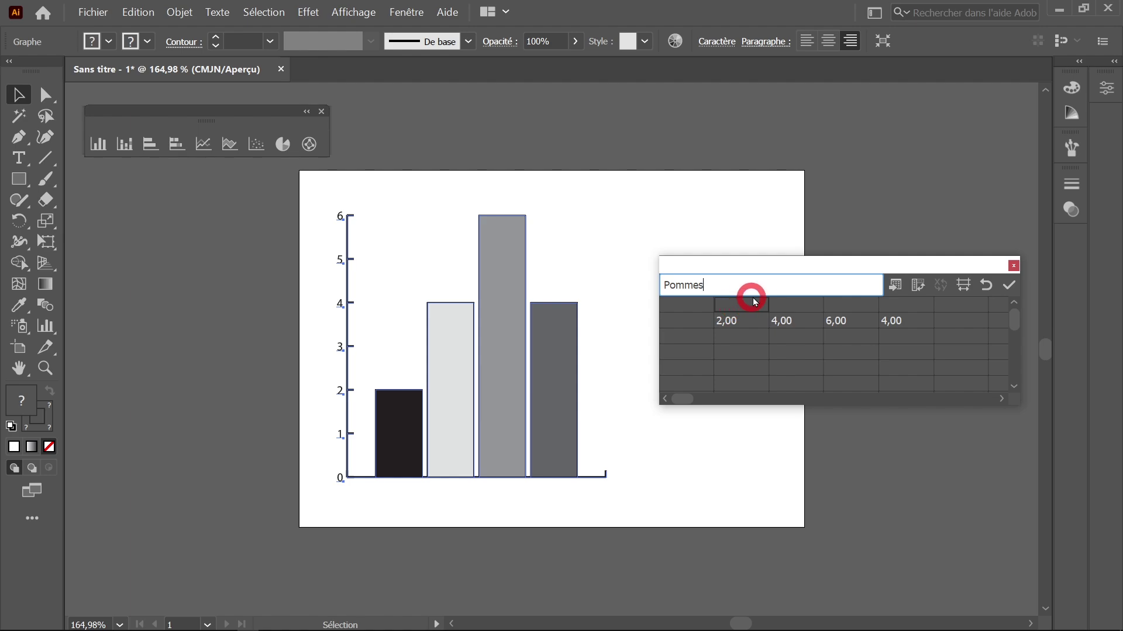
pyautogui.click(788, 304)
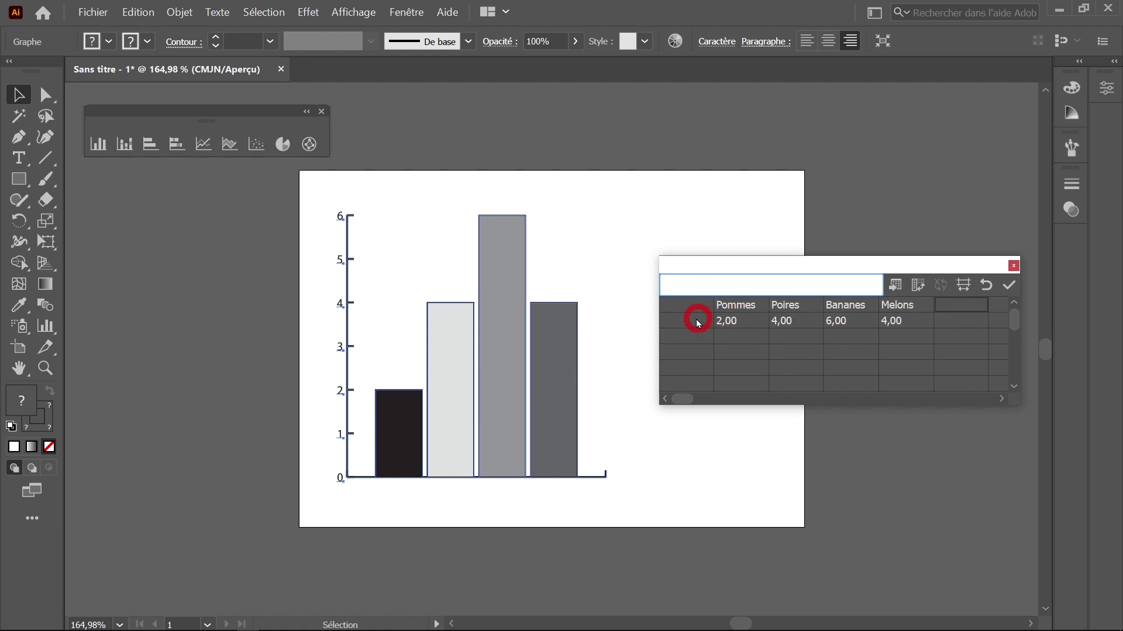
# - Enter 2013 as the label in the first cell of the values row
pyautogui.click(695, 321)
pyautogui.write('2013')
pyautogui.click(696, 323)
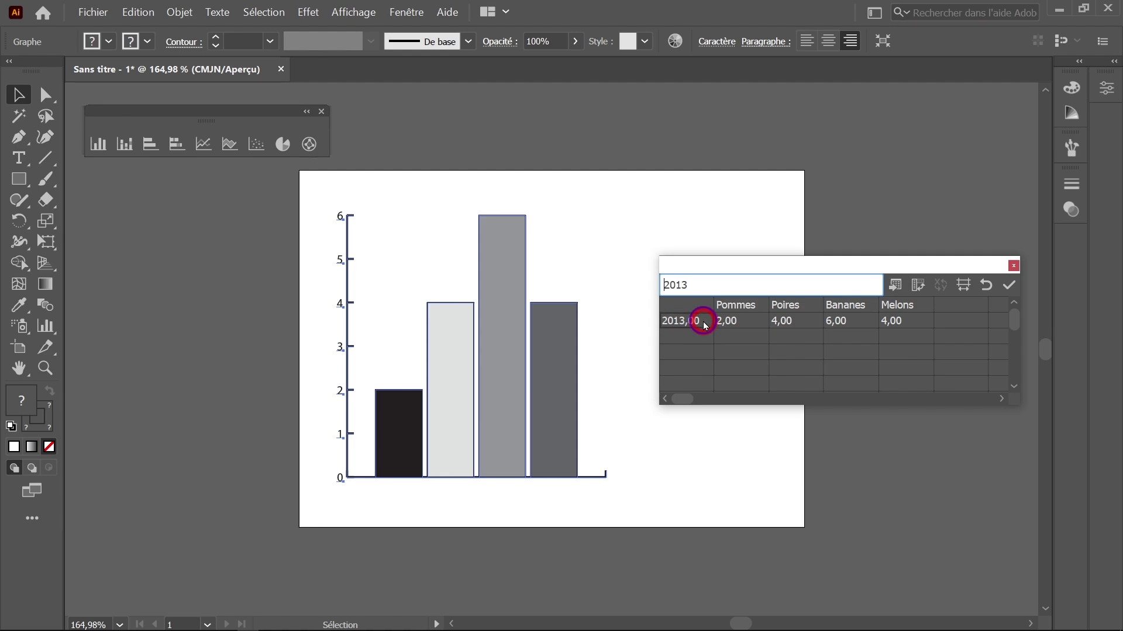
# - Check the cell style settings for the number of decimals and the column width
pyautogui.click(705, 326)
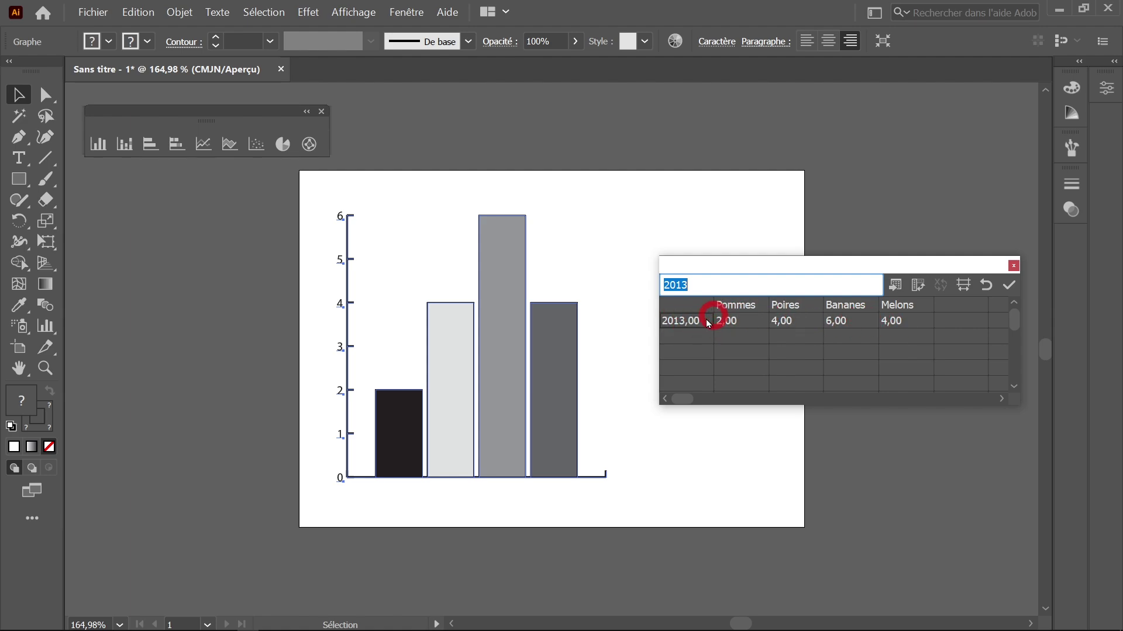
pyautogui.click(963, 286)
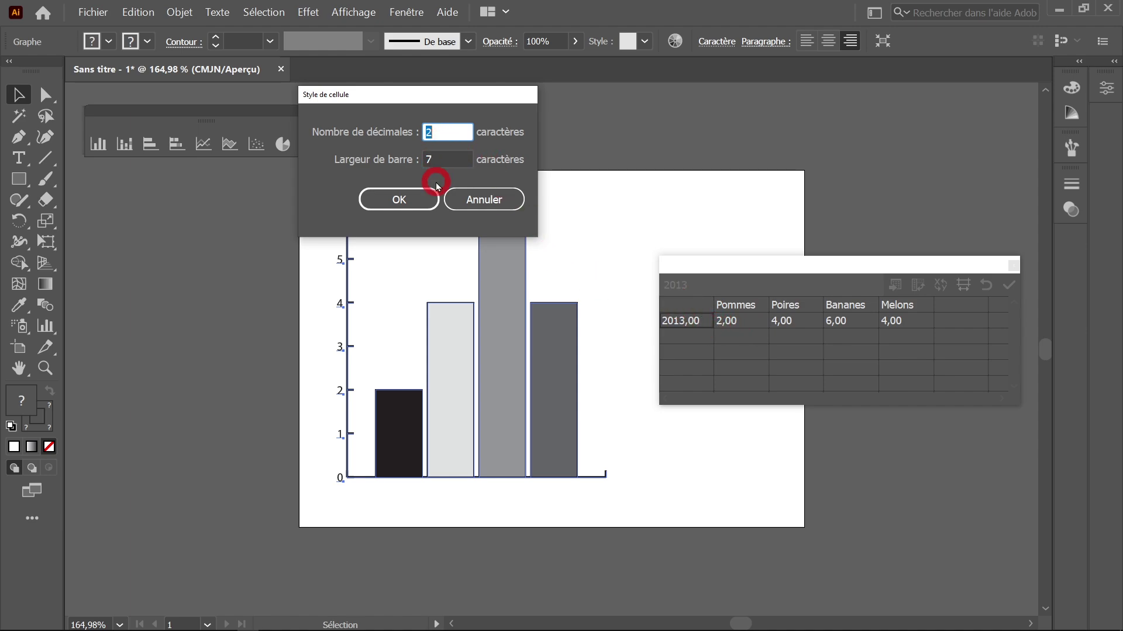
pyautogui.click(391, 198)
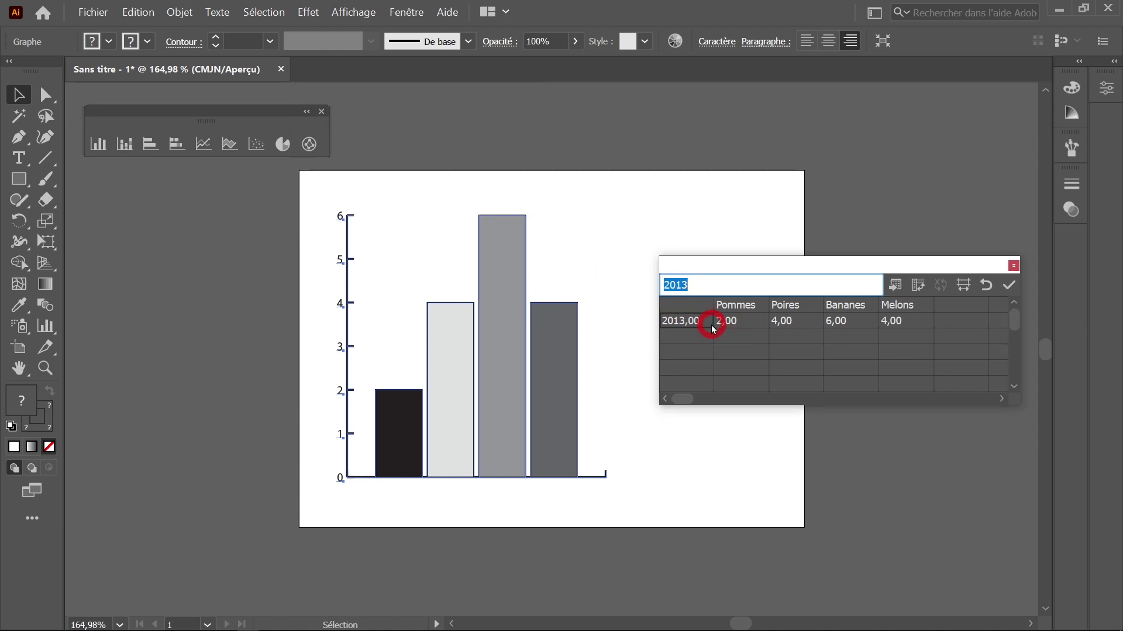
# - Enclose the row label in straight quotation marks so that it reads "2013"
pyautogui.click(700, 286)
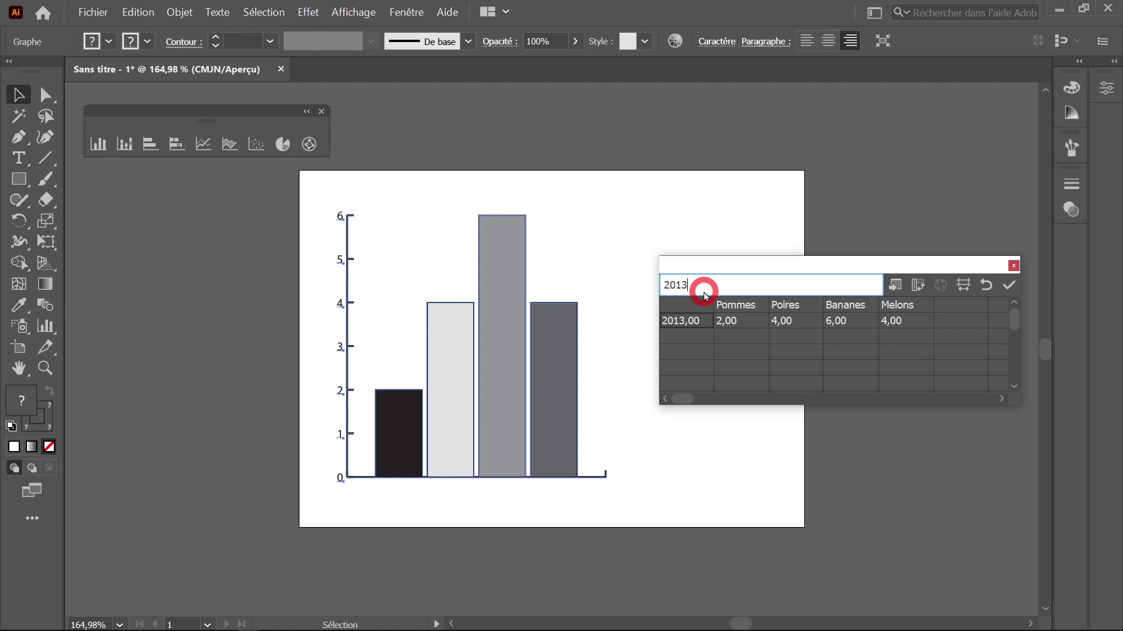
pyautogui.click(707, 317)
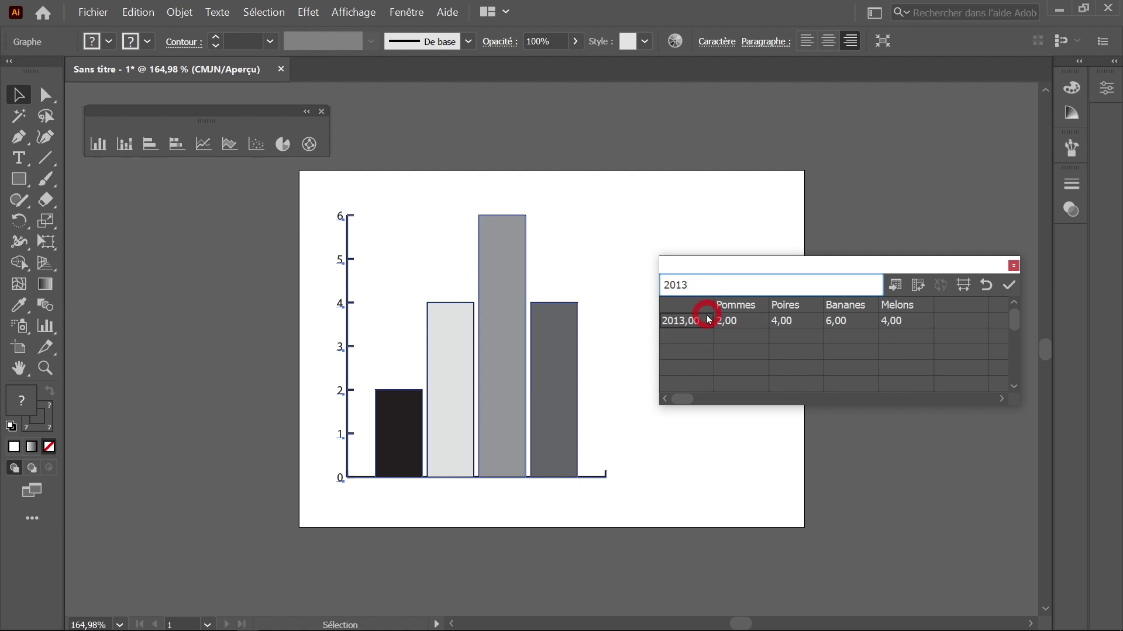
pyautogui.write('"')
pyautogui.click(664, 285)
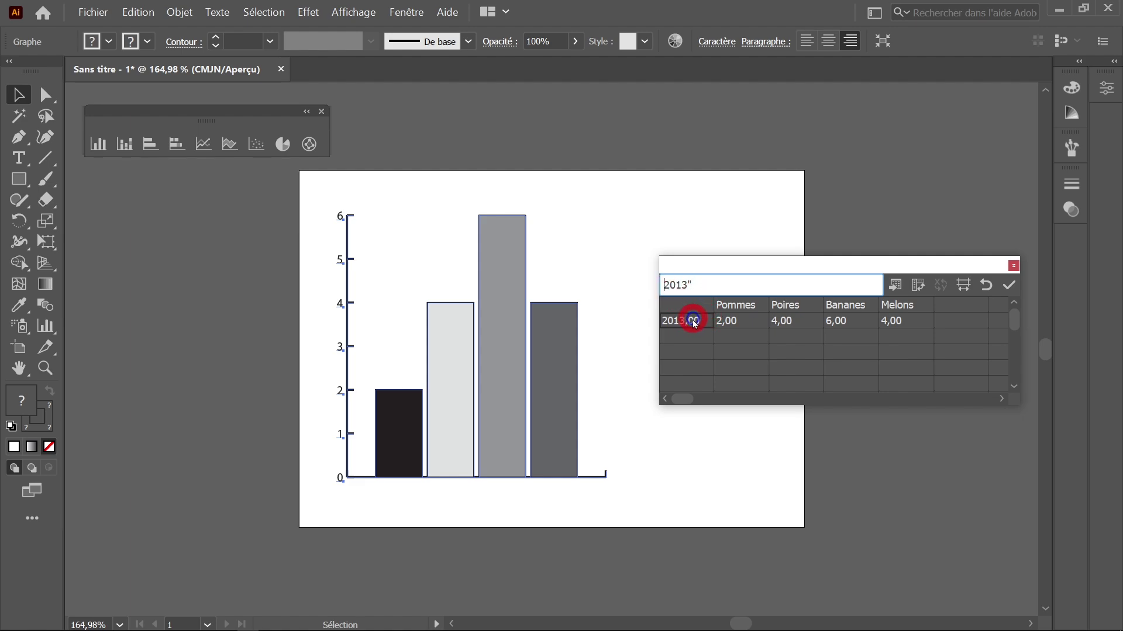
pyautogui.write('"')
pyautogui.click(700, 327)
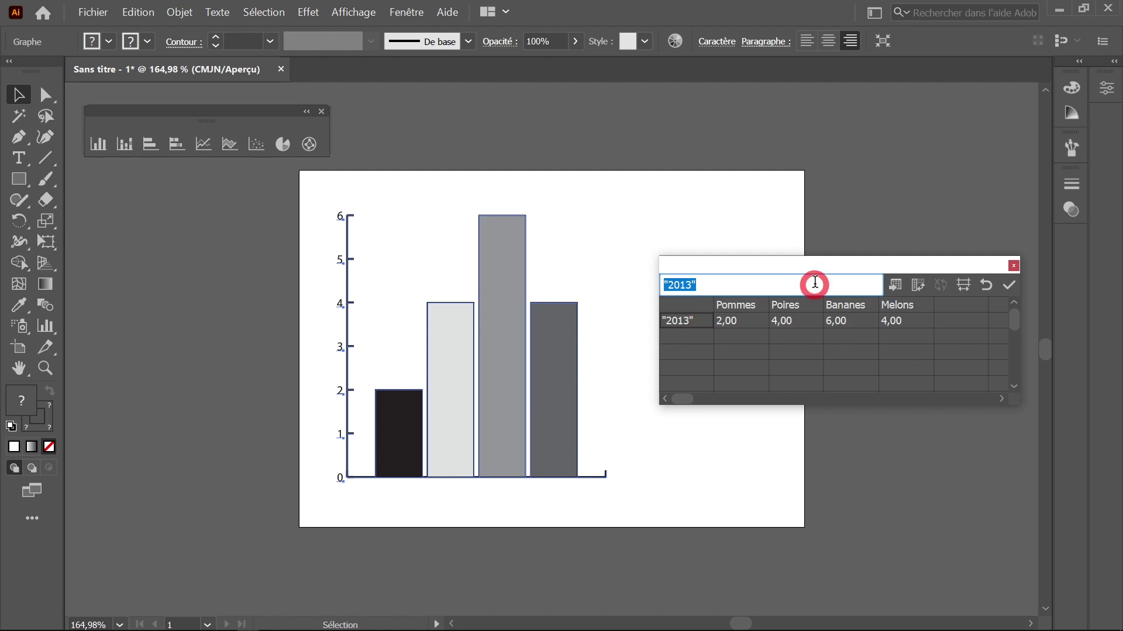
# - Apply the labelled fruit data to the column graph and reposition the data window
pyautogui.moveTo(822, 266); pyautogui.dragTo(247, 106)
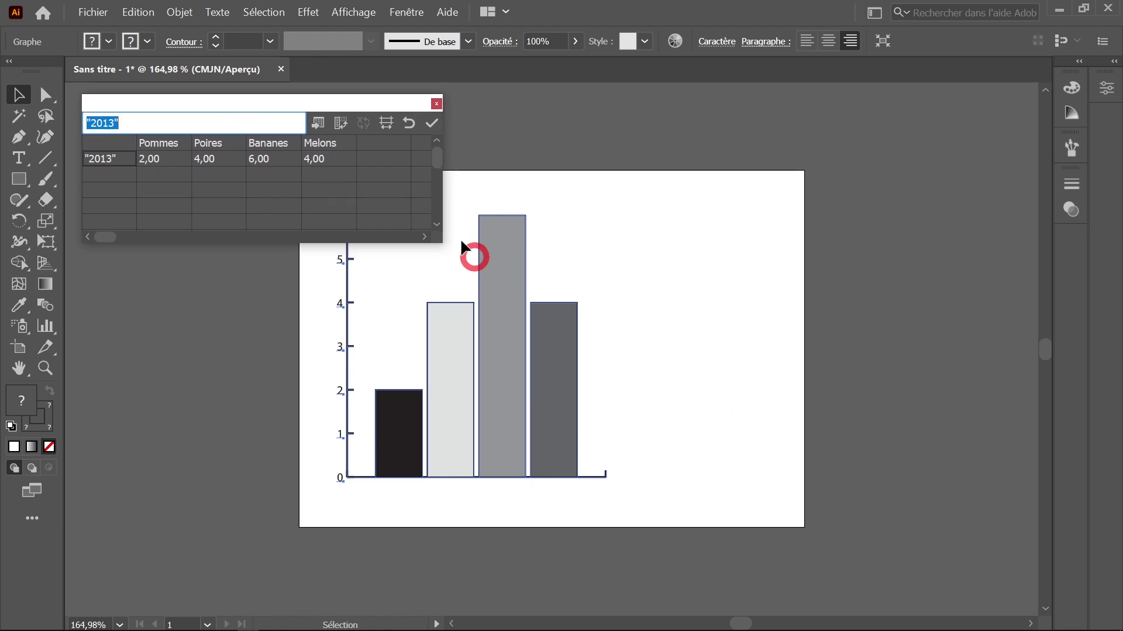
pyautogui.click(431, 124)
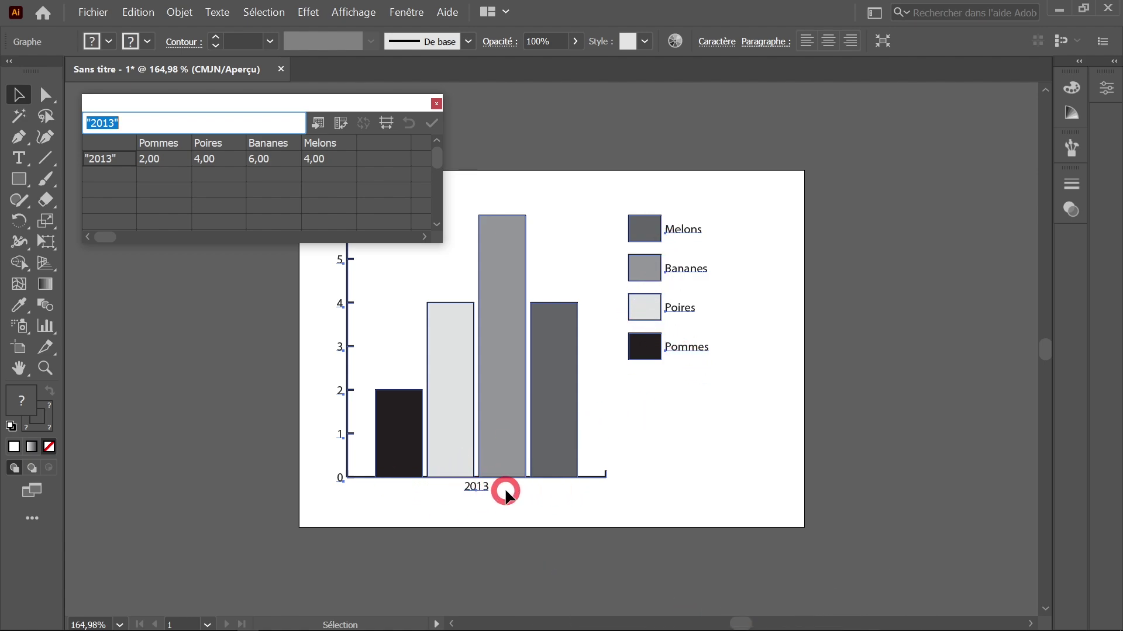
pyautogui.moveTo(353, 105); pyautogui.dragTo(961, 359)
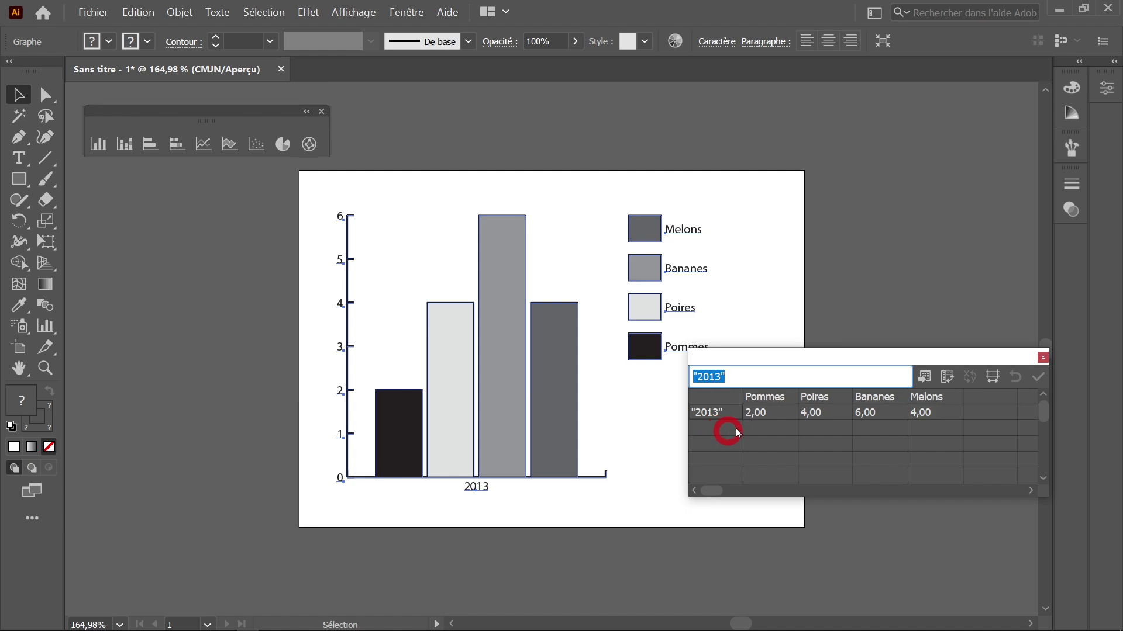
pyautogui.moveTo(801, 352); pyautogui.dragTo(672, 326)
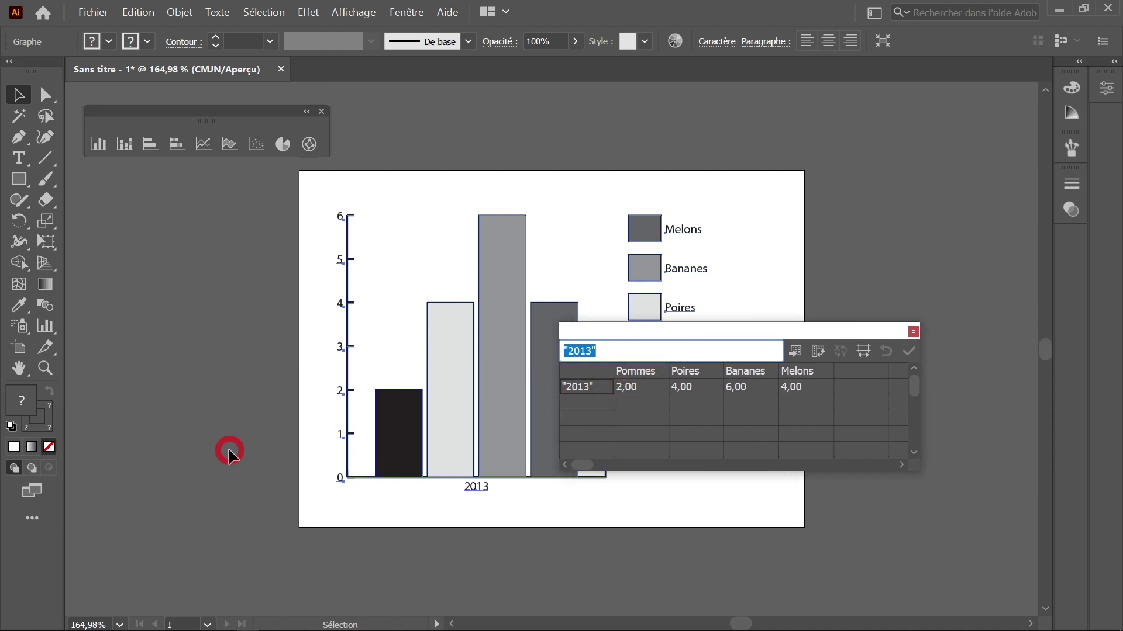
# - Import the data file Tableau fruits.txt from the 70_Graph folder into the graph data table
pyautogui.click(795, 351)
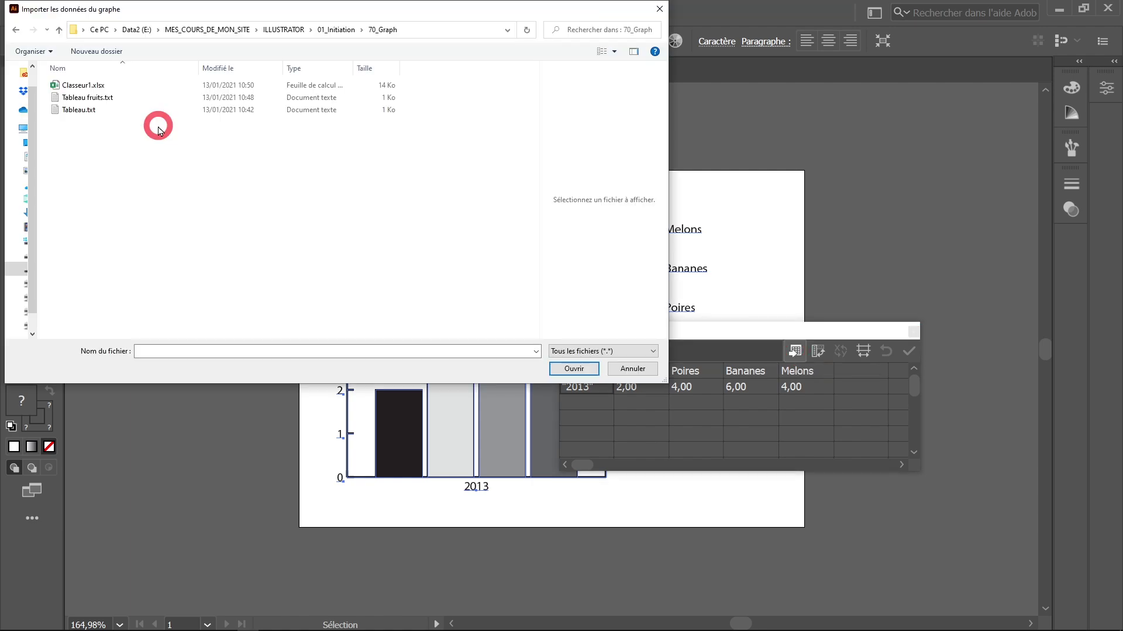
pyautogui.click(100, 99)
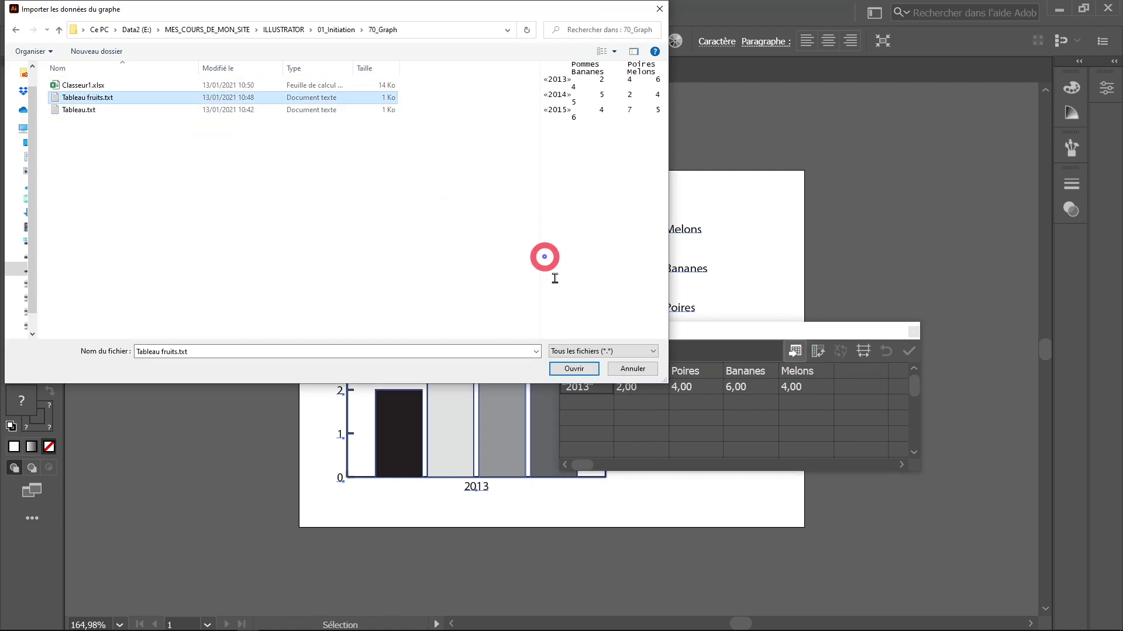
pyautogui.click(574, 368)
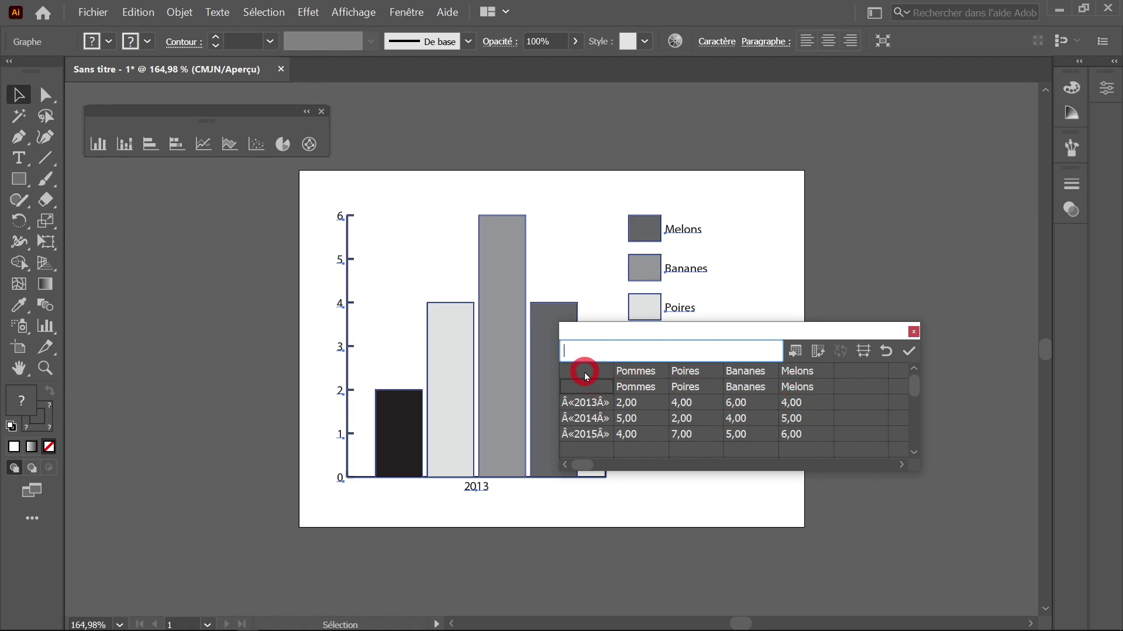
# - Clear the duplicate header row and move the imported fruit table up so that it starts in the first row
pyautogui.moveTo(797, 372); pyautogui.dragTo(788, 443)
pyautogui.press('Delete')
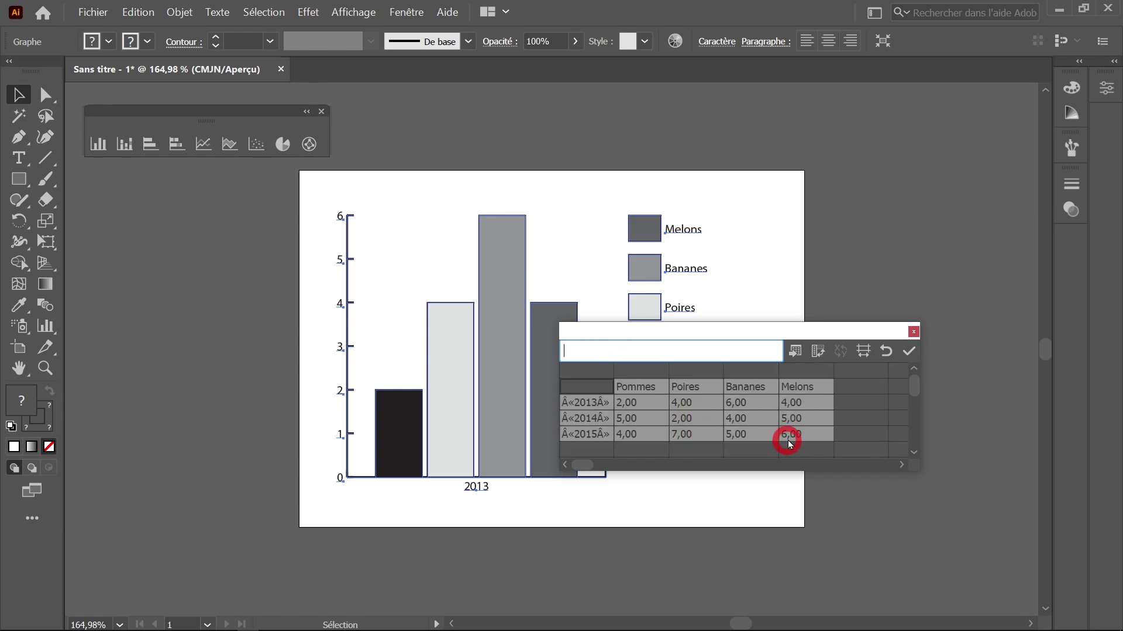
pyautogui.press('Delete')
pyautogui.moveTo(591, 365); pyautogui.dragTo(807, 436)
pyautogui.hotkey('ctrl', 'z')
pyautogui.click(809, 435)
# - Replace the garbled quotation marks around the year labels so that they read "2013", "2014" and "2015"
pyautogui.click(593, 387)
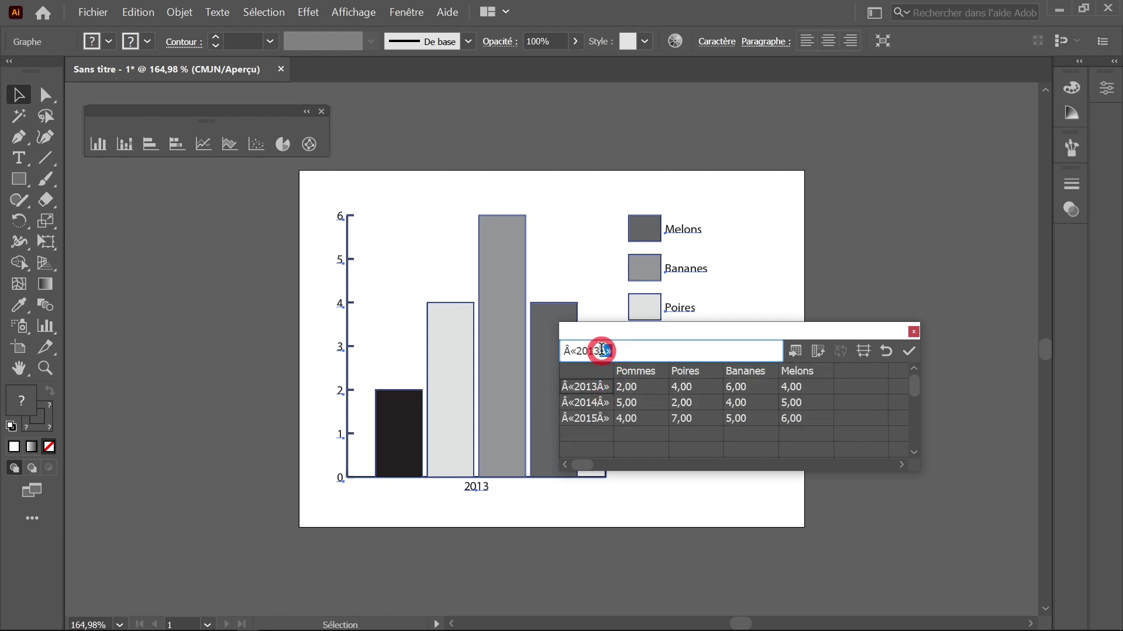
pyautogui.moveTo(599, 350); pyautogui.dragTo(550, 353)
pyautogui.write('"013"')
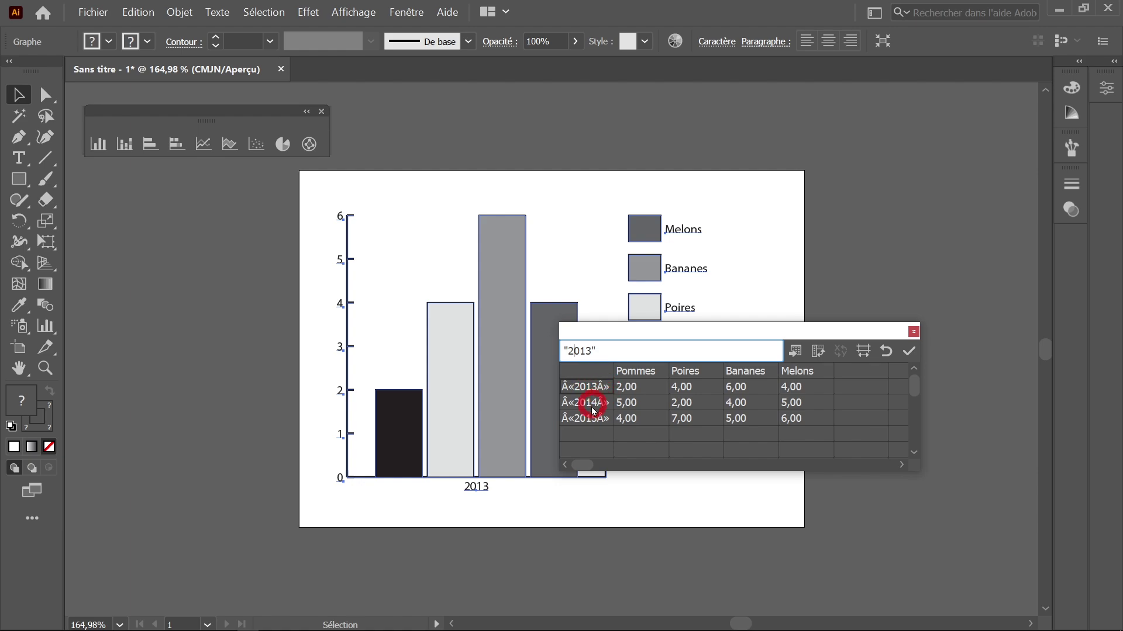
pyautogui.click(590, 404)
pyautogui.click(759, 426)
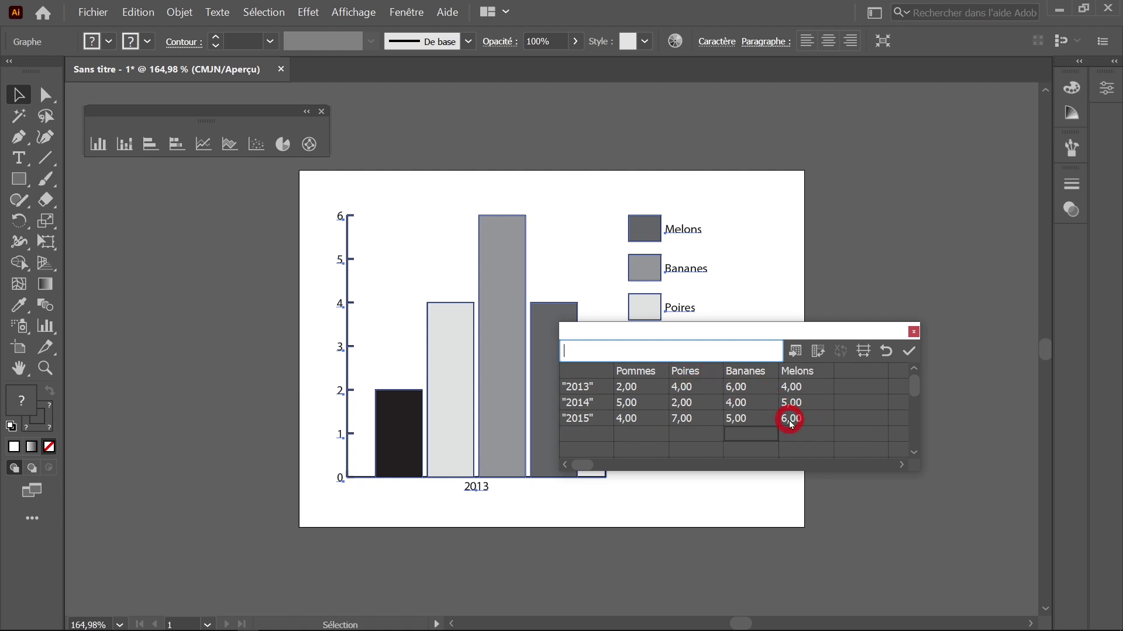
# - Switch to Excel, select the fruit table A1:E4 in Classeur1.xlsx, then return to Illustrator and select the matching cells in the graph data
pyautogui.hotkey('alt', 'Tab')
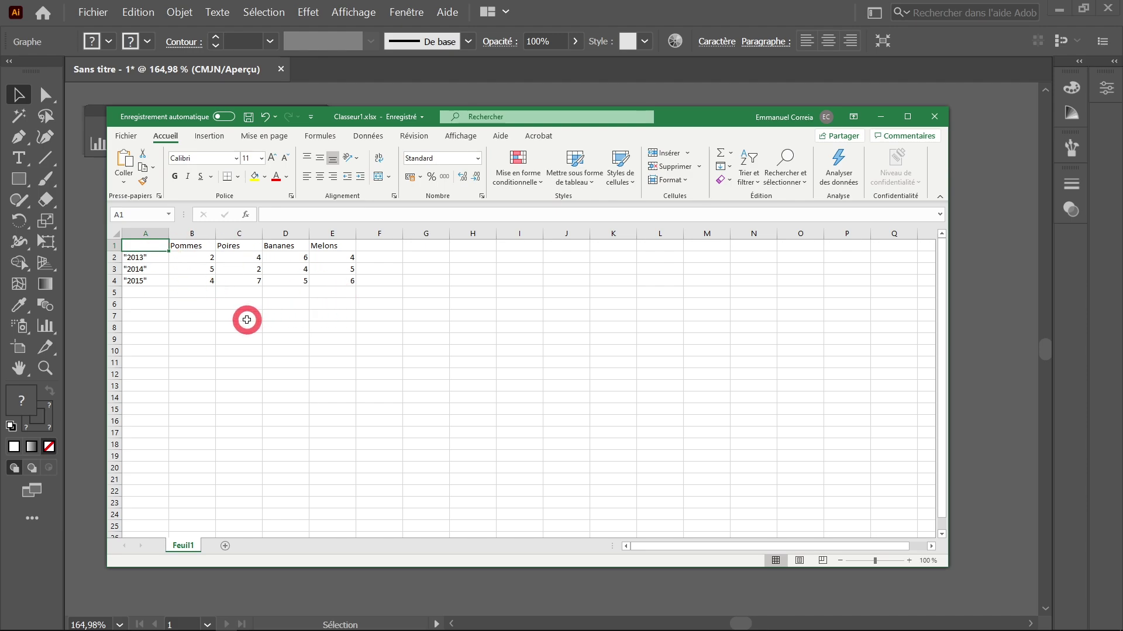
pyautogui.moveTo(146, 246); pyautogui.dragTo(348, 282)
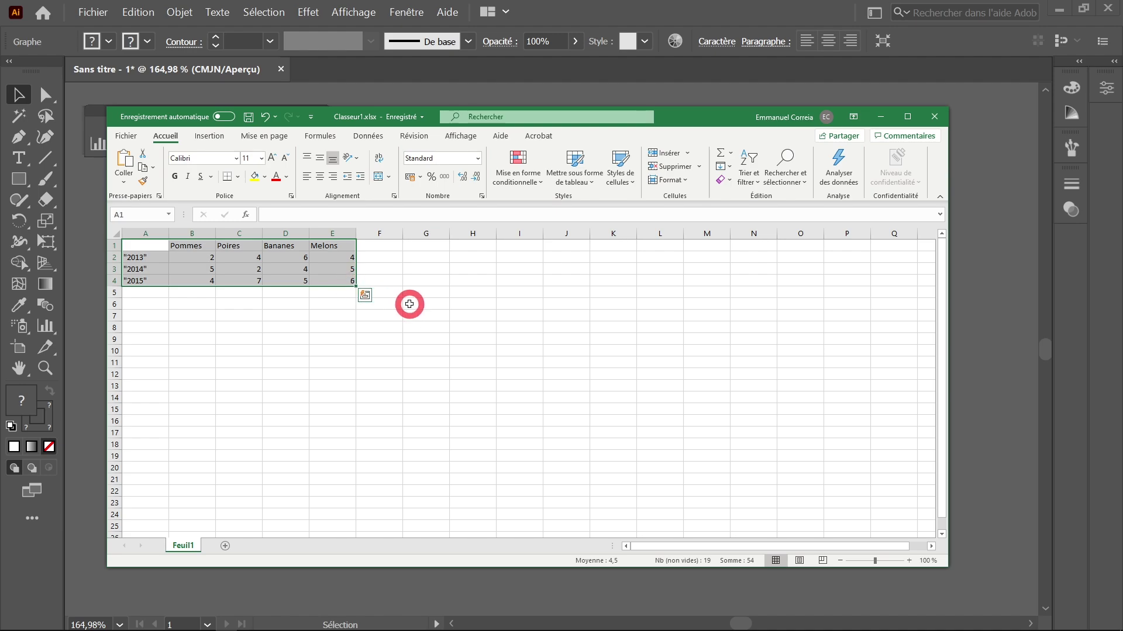
pyautogui.click(582, 369)
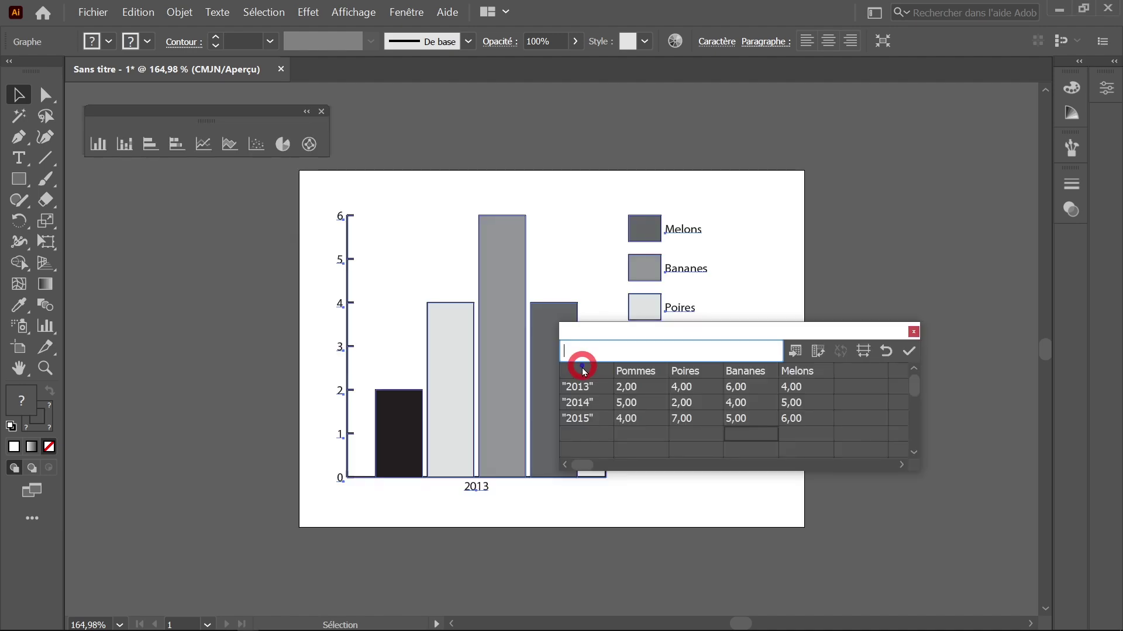
pyautogui.moveTo(582, 370); pyautogui.dragTo(812, 418)
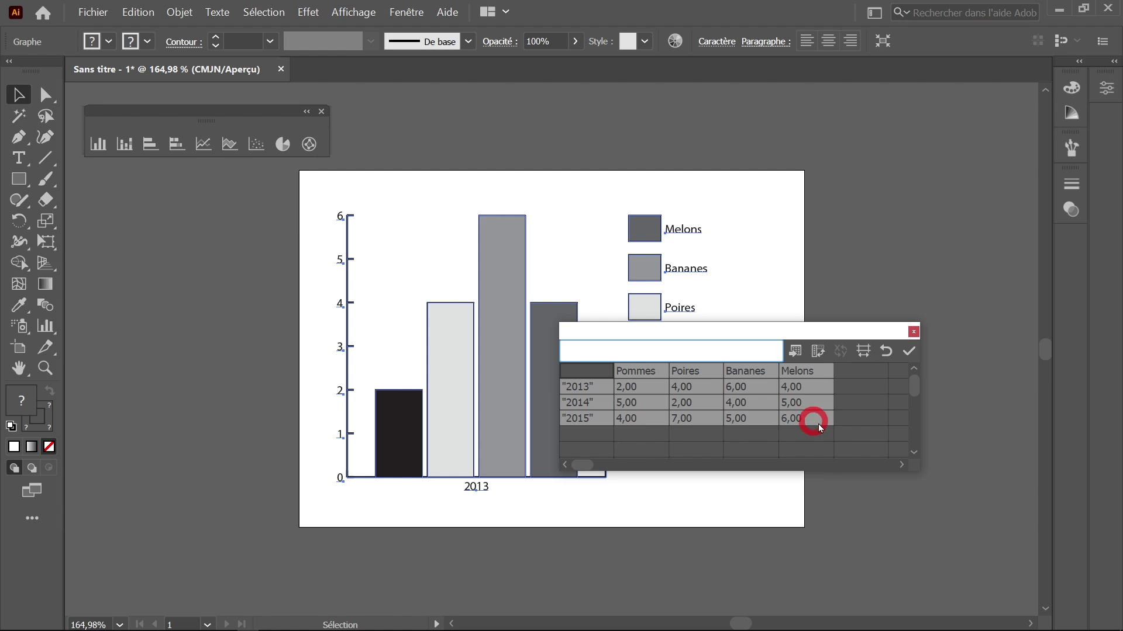
pyautogui.click(881, 419)
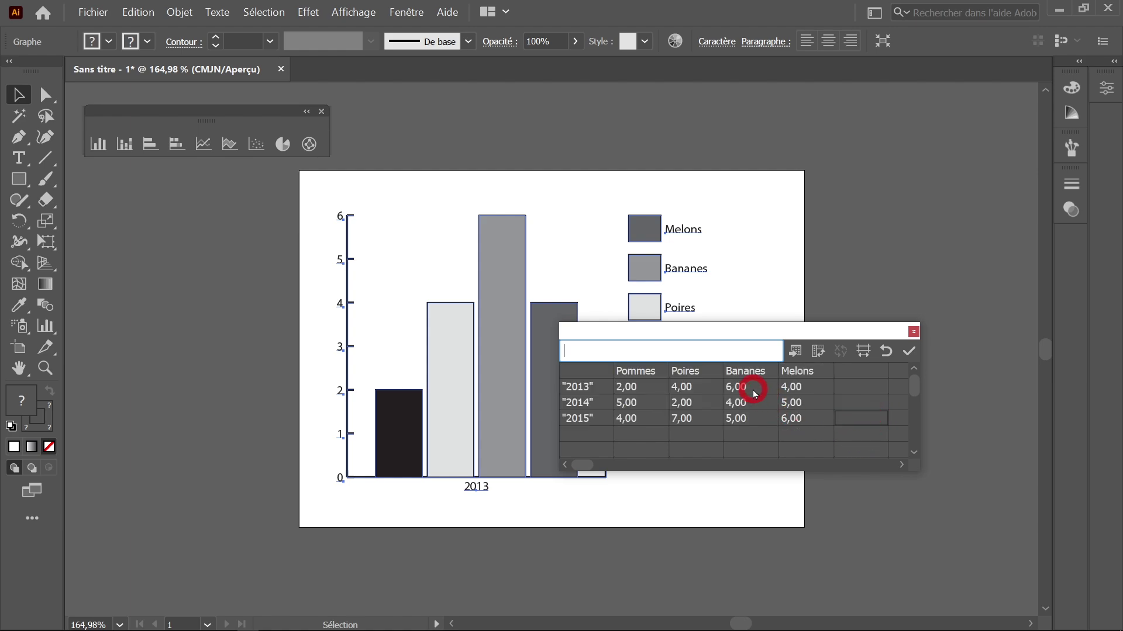
# - Apply the three years of fruit data to the column graph, close the data window and deselect the graph
pyautogui.click(908, 352)
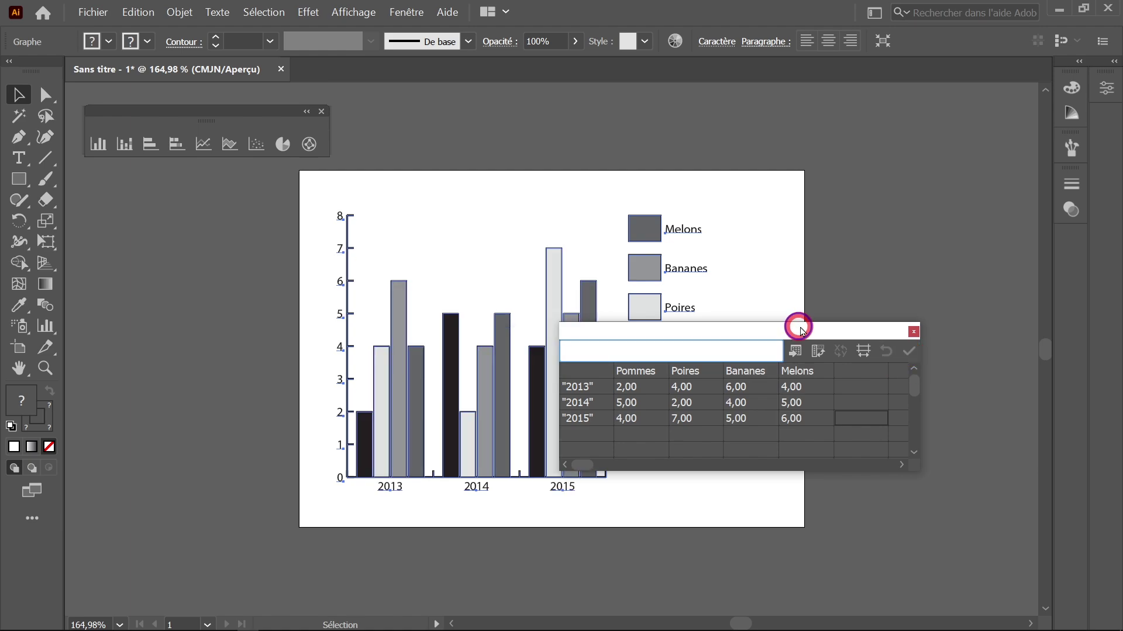
pyautogui.moveTo(797, 327); pyautogui.dragTo(985, 354)
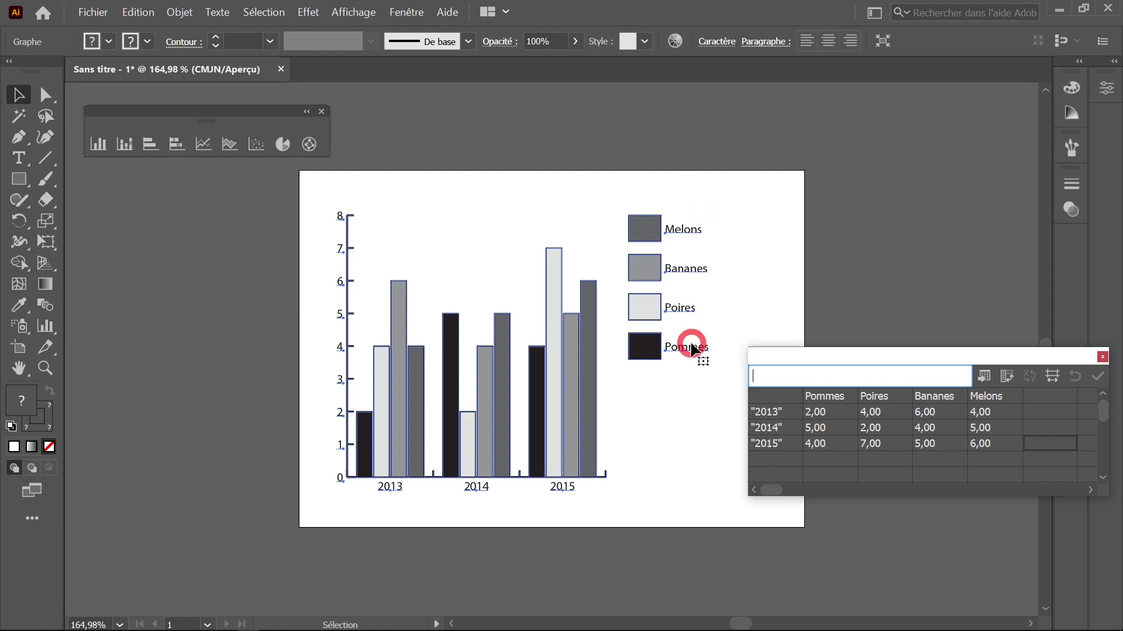
pyautogui.moveTo(828, 360); pyautogui.dragTo(614, 337)
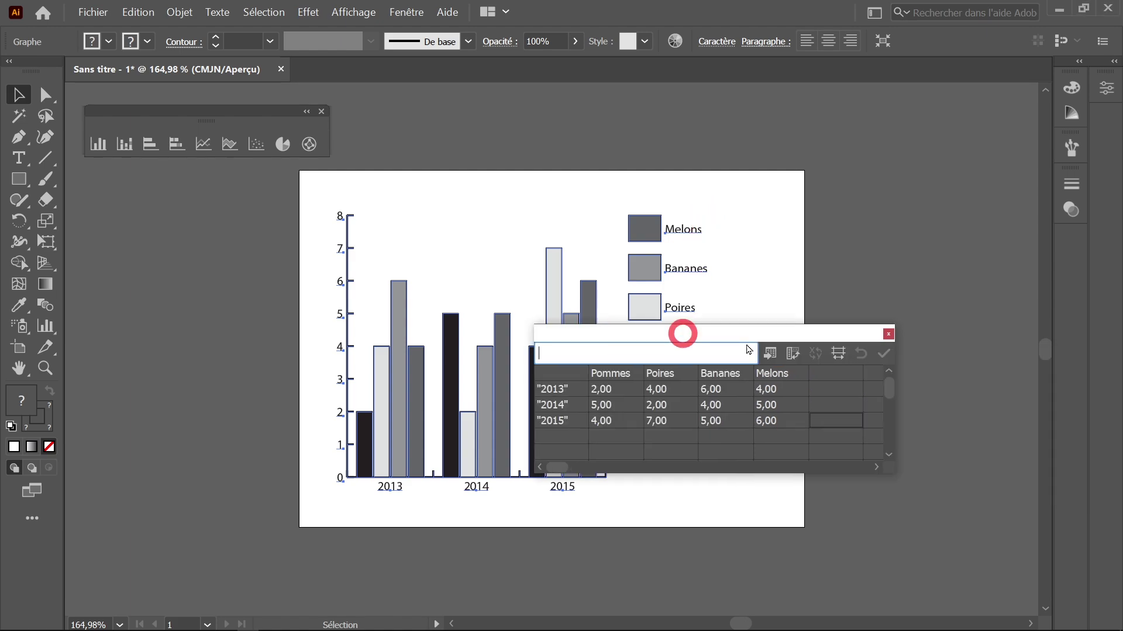
pyautogui.click(889, 334)
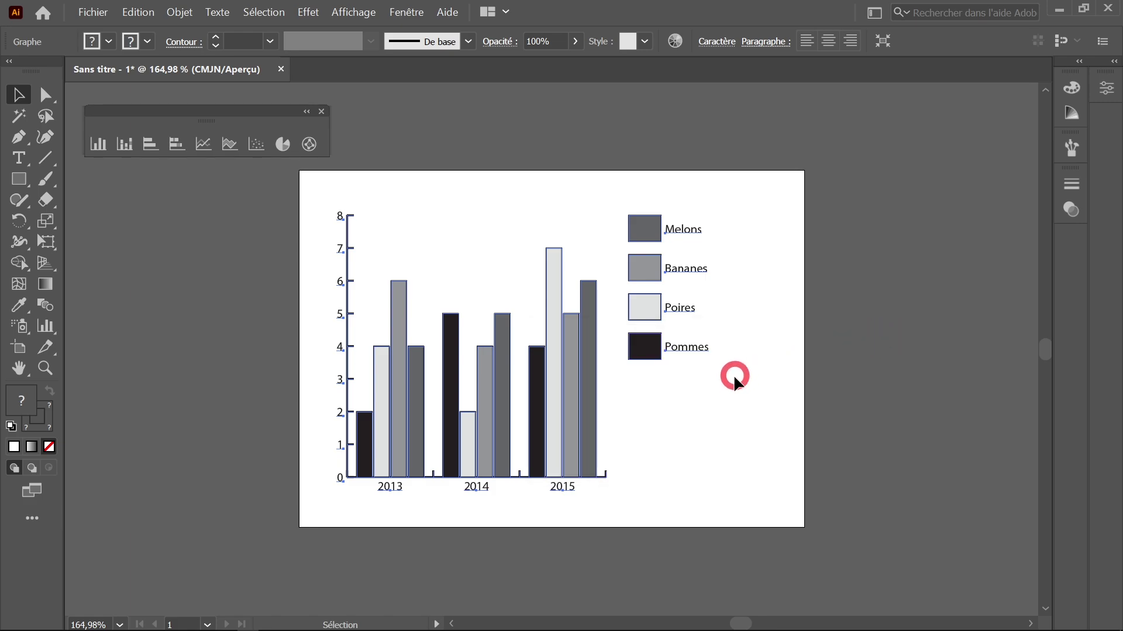
pyautogui.click(734, 377)
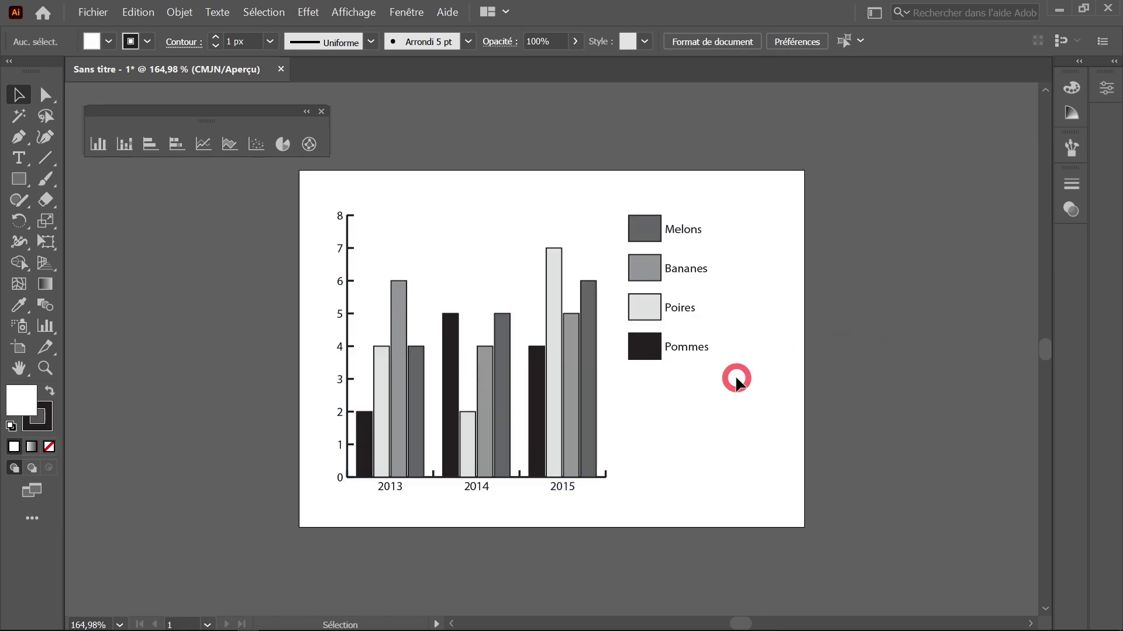
# - Reopen the column graph's data to check that its values remain editable, then close the data window
pyautogui.click(590, 391)
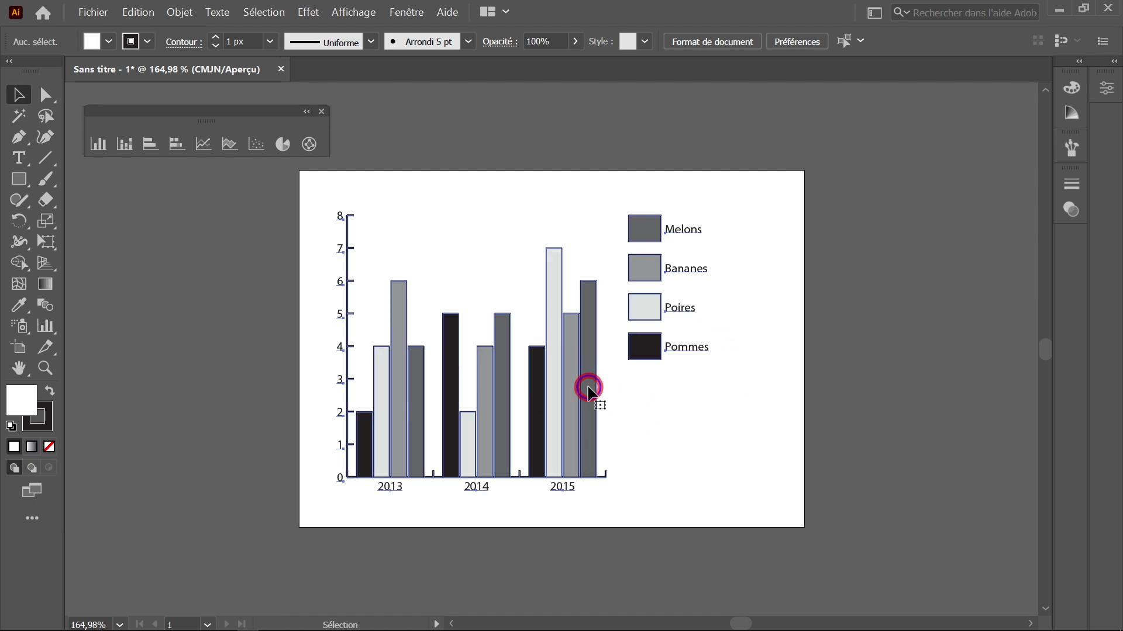
pyautogui.click(181, 21)
pyautogui.moveTo(228, 466)
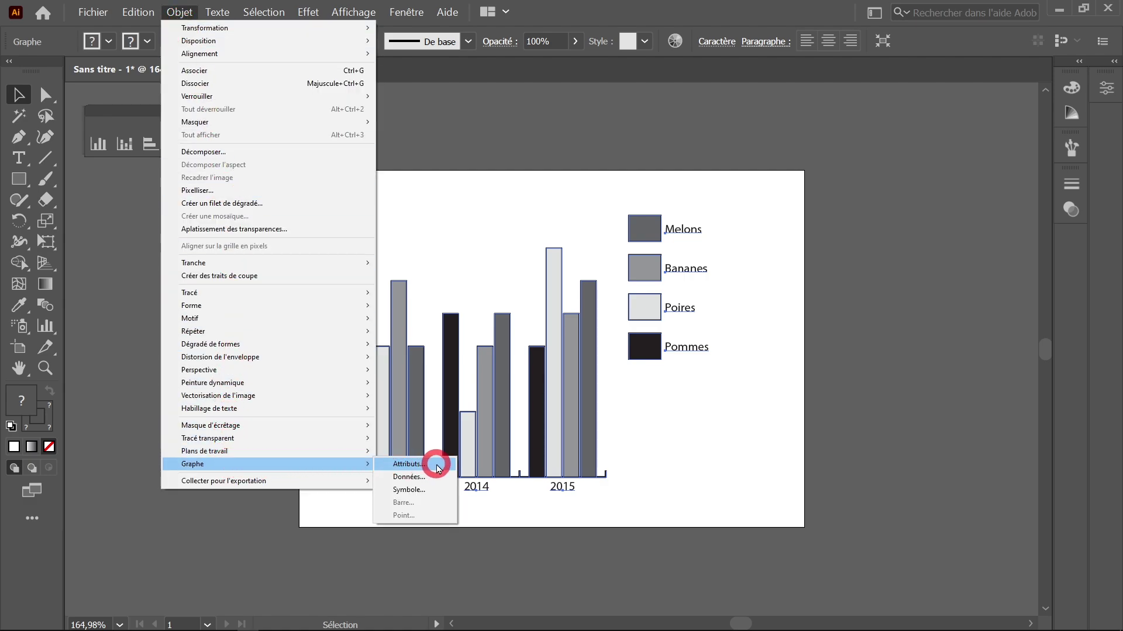
pyautogui.click(409, 477)
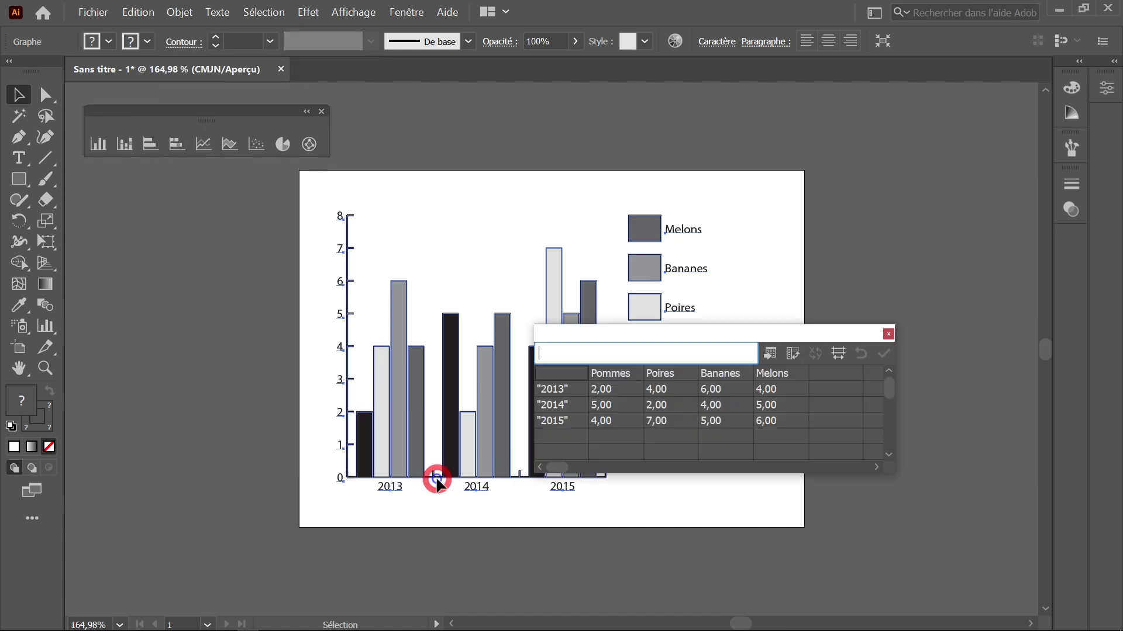
pyautogui.click(690, 410)
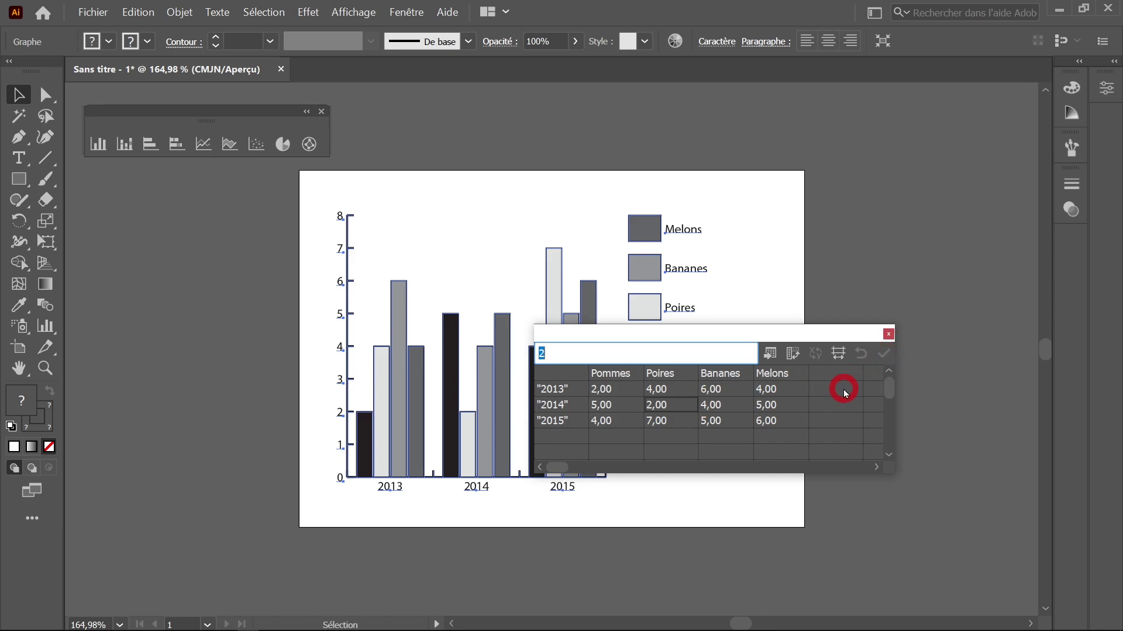
pyautogui.click(888, 334)
# - Open the graph attributes and examine the graph type and value axis options, keeping the column type and the axis on A gauche
pyautogui.click(173, 14)
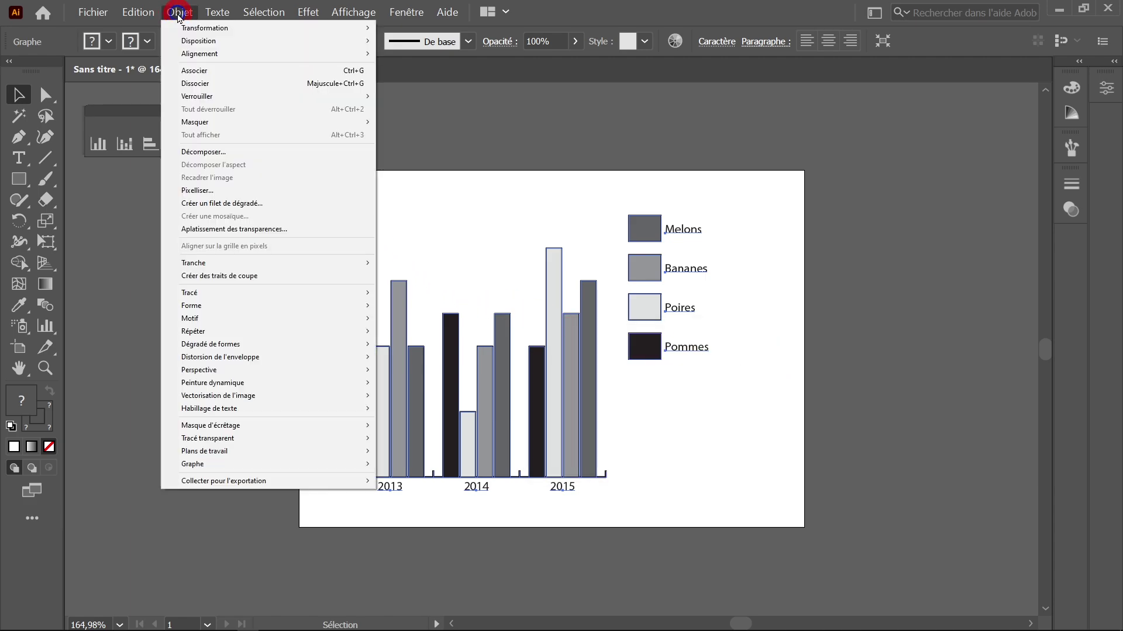
pyautogui.moveTo(251, 465)
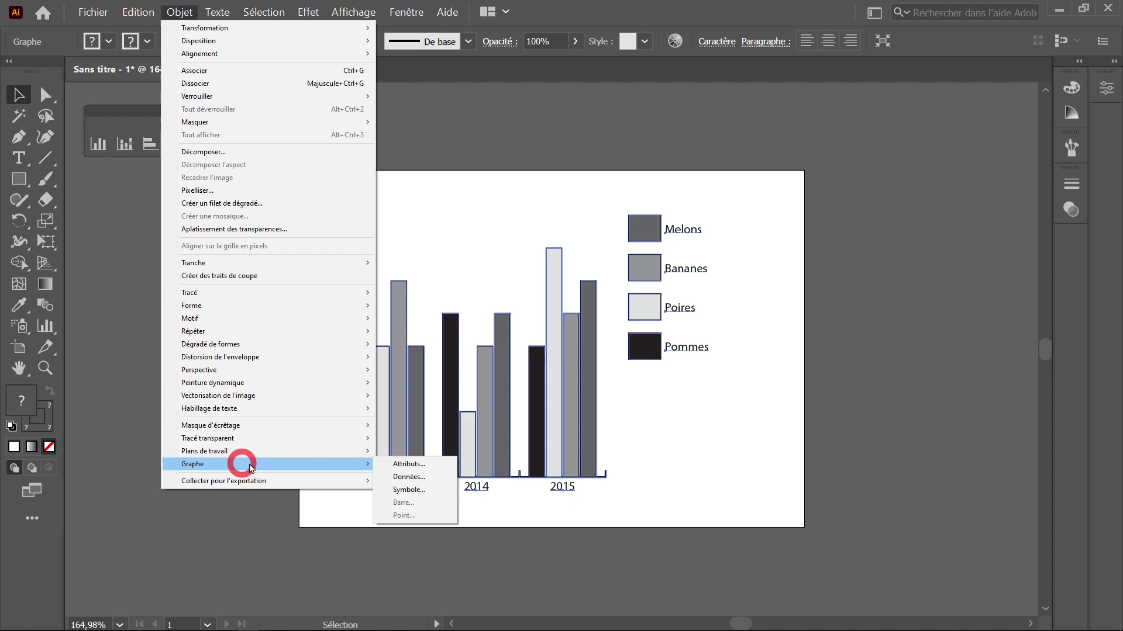
pyautogui.click(431, 469)
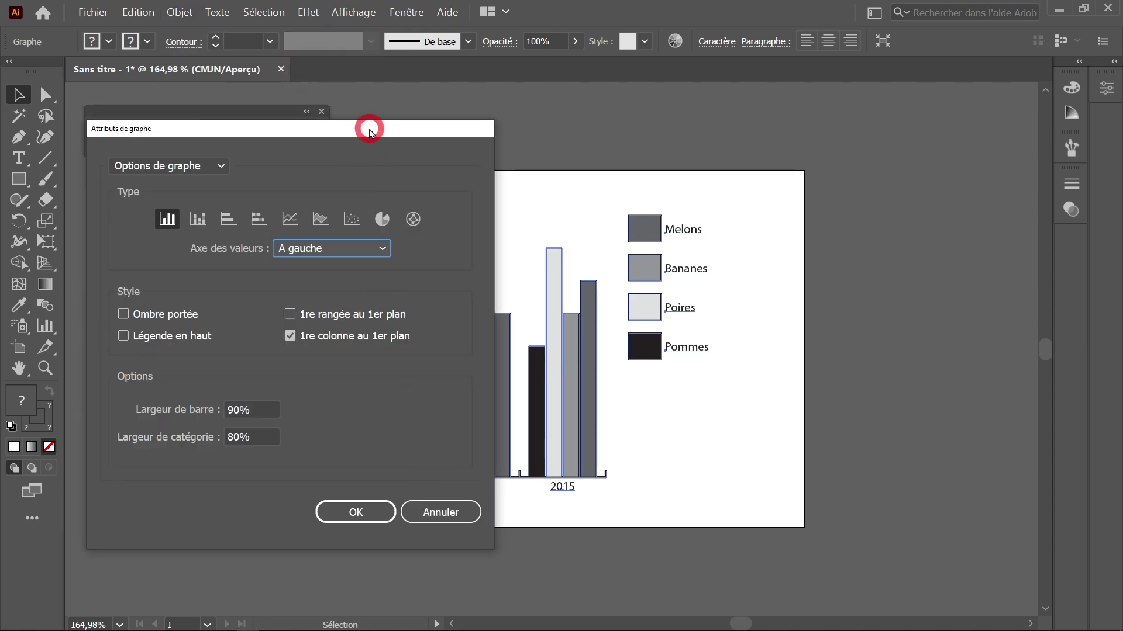
pyautogui.moveTo(369, 129); pyautogui.dragTo(384, 102)
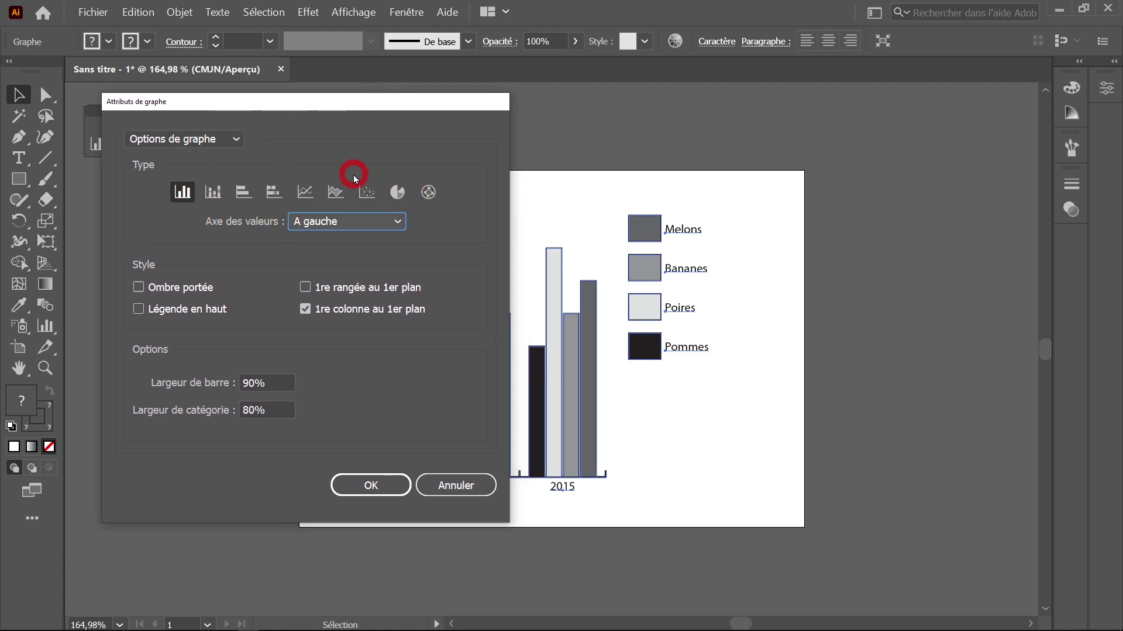
pyautogui.click(182, 191)
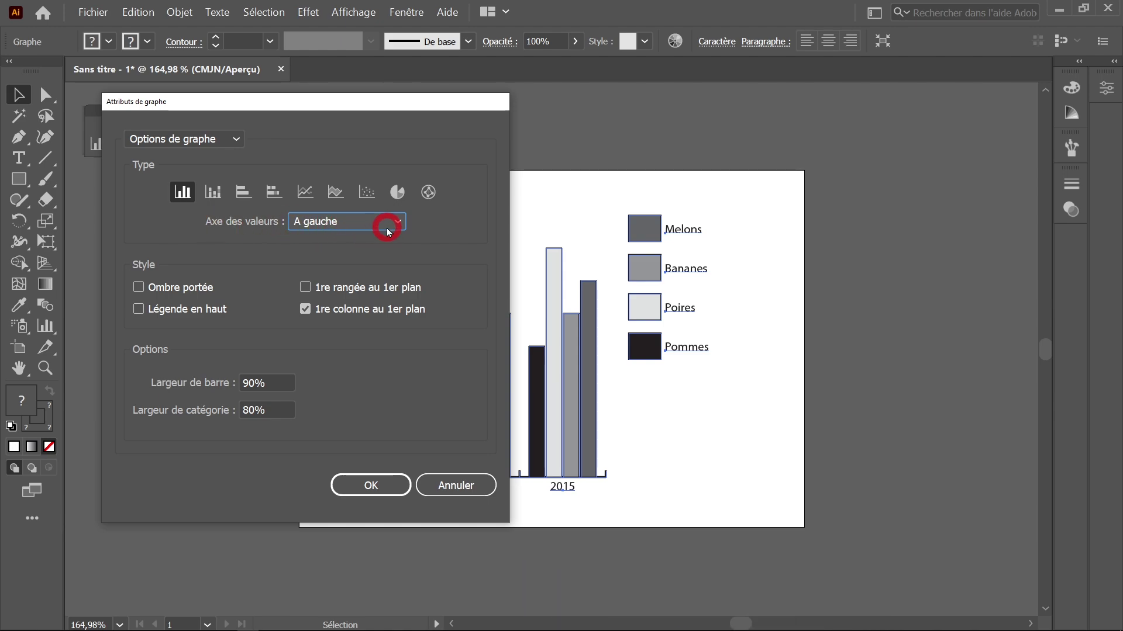
pyautogui.moveTo(383, 104); pyautogui.dragTo(804, 145)
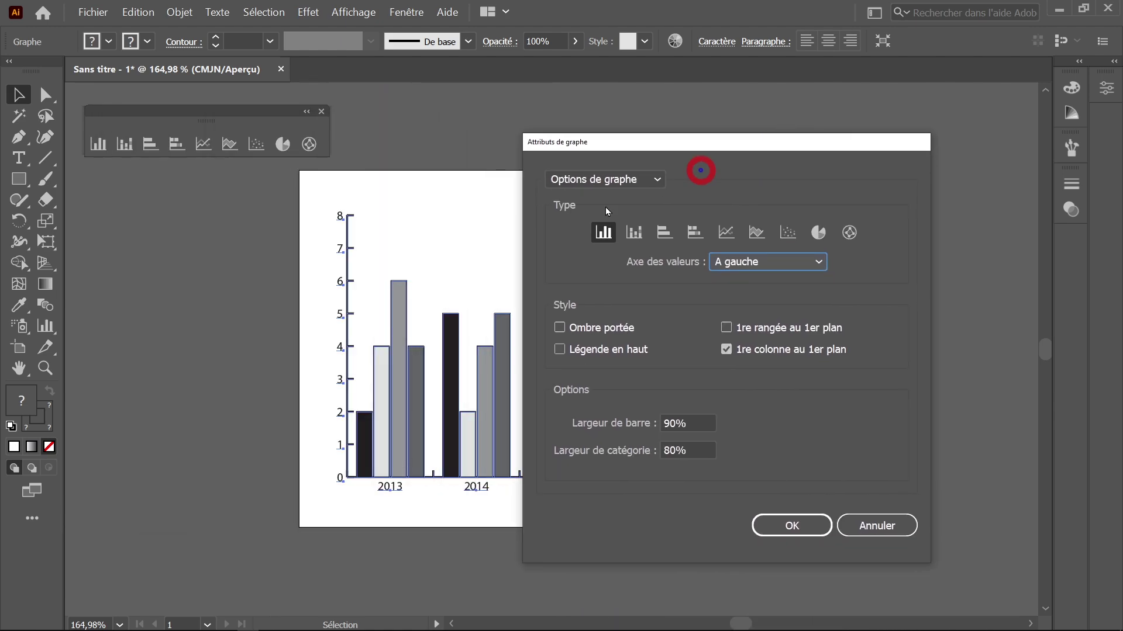
pyautogui.click(768, 268)
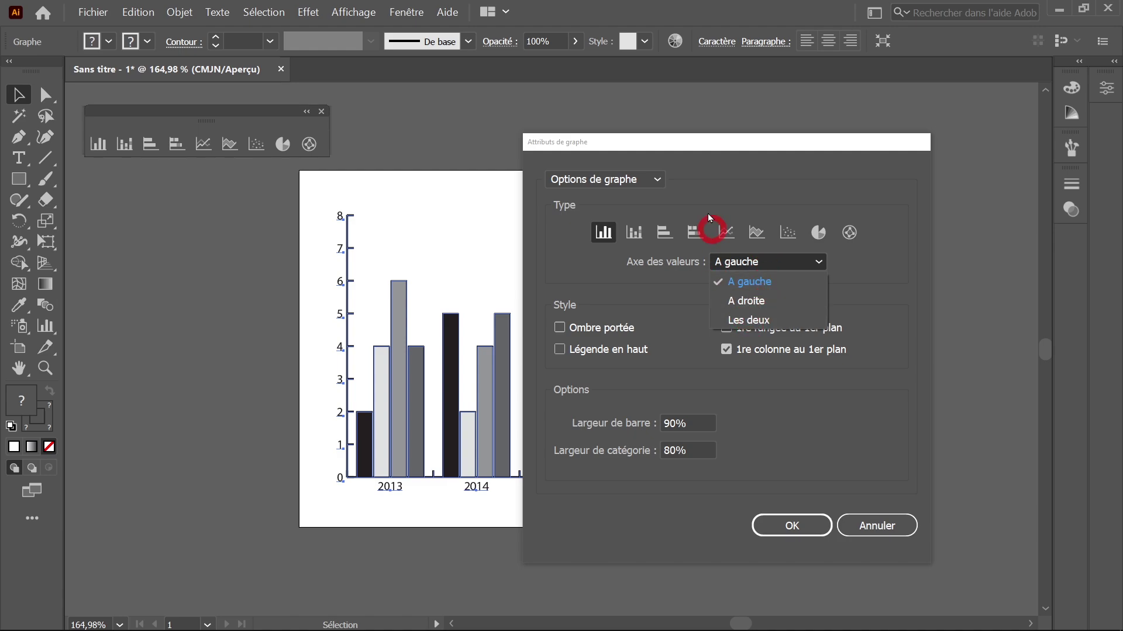
pyautogui.click(723, 281)
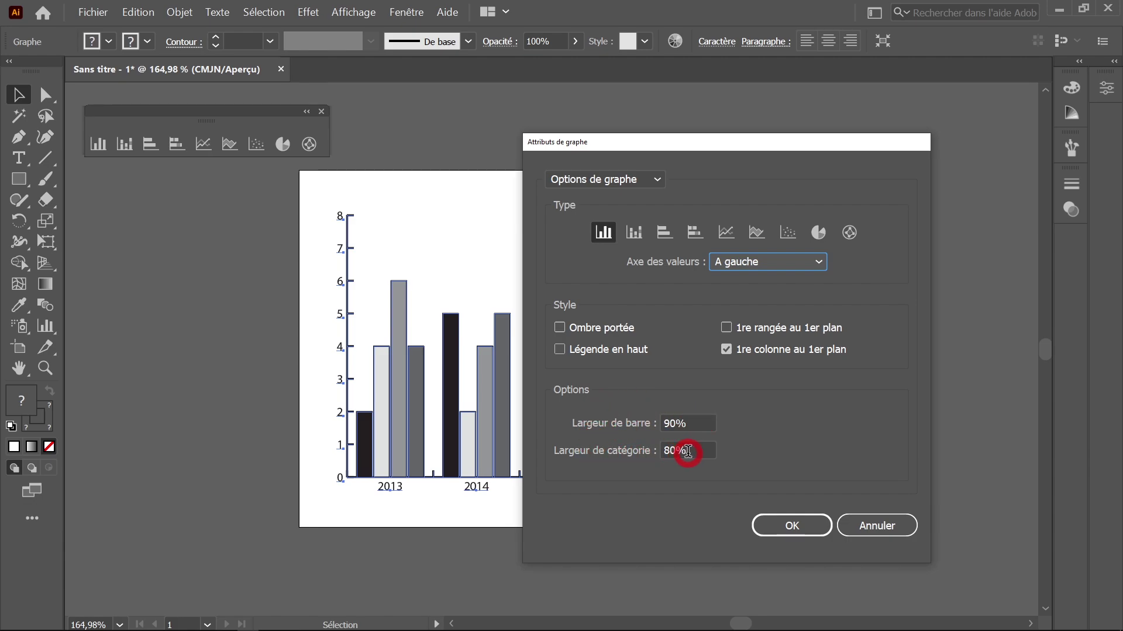
# - Set the graph's category width to 20% and apply it
pyautogui.moveTo(694, 452); pyautogui.dragTo(656, 450)
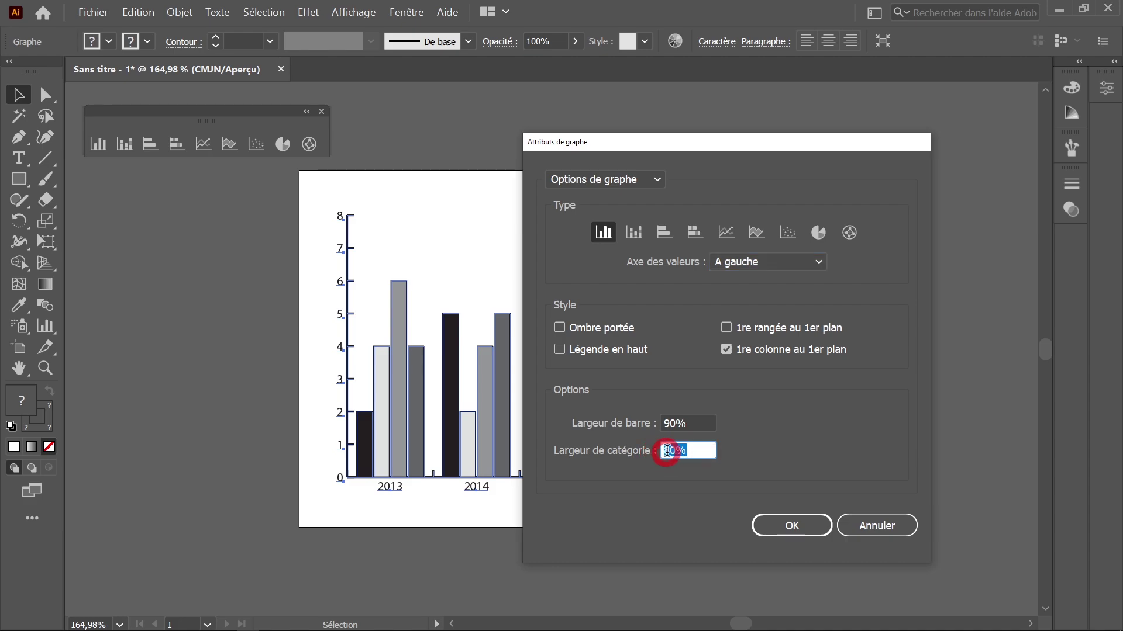
pyautogui.write('20')
pyautogui.click(700, 425)
pyautogui.click(764, 521)
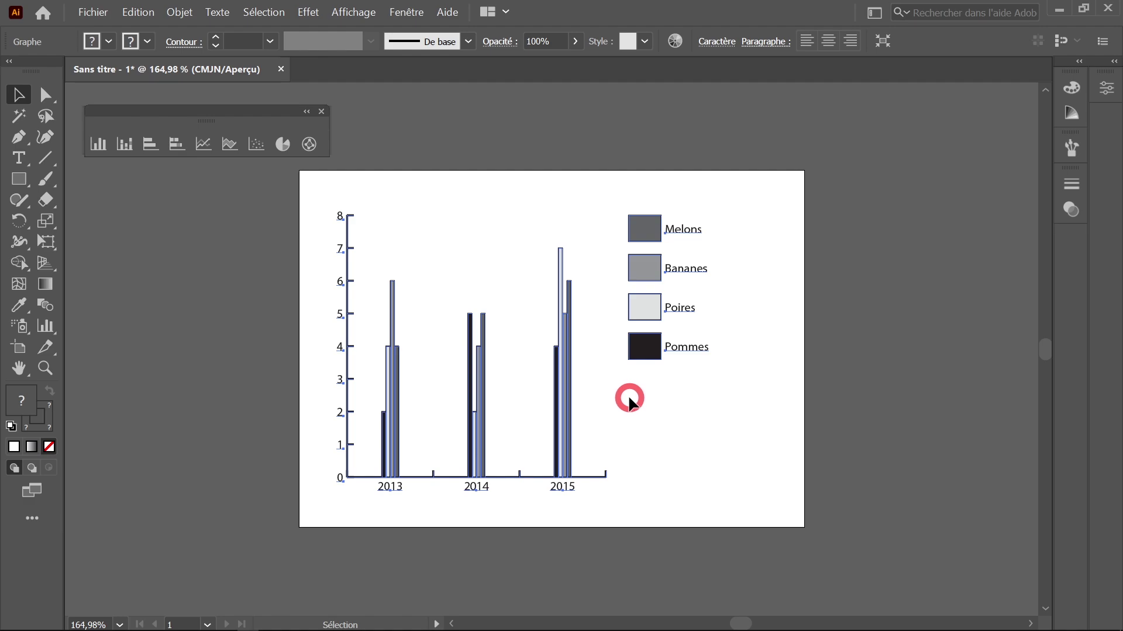
# - Reopen the graph attributes and set the bar width to 20%
pyautogui.click(180, 12)
pyautogui.moveTo(222, 464)
pyautogui.click(407, 465)
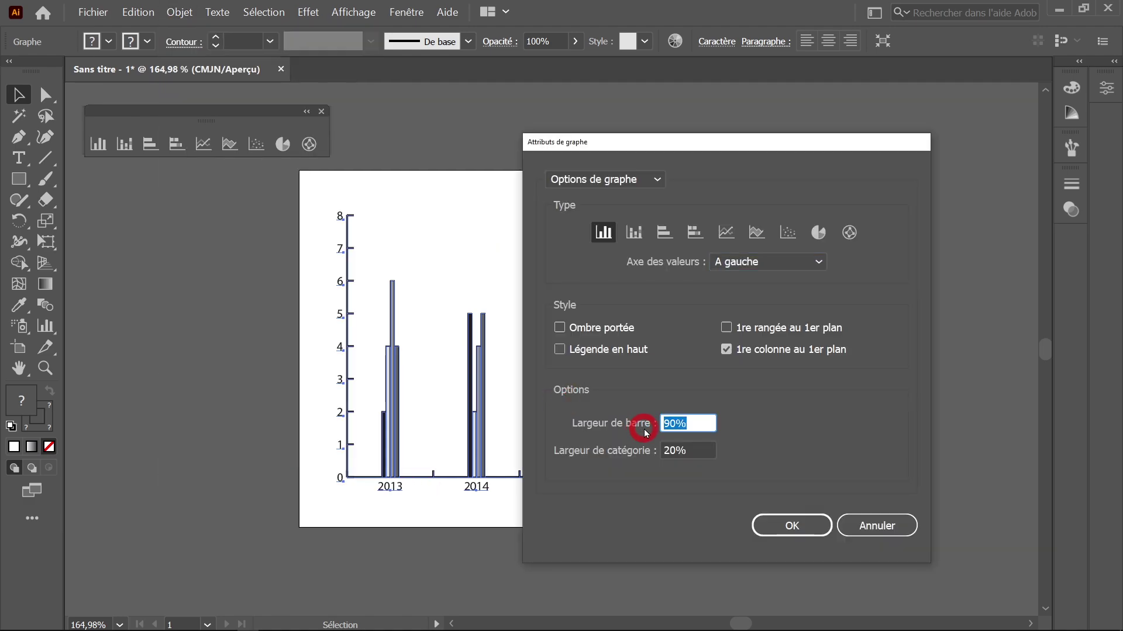
pyautogui.write('20')
pyautogui.press('Tab')
pyautogui.click(789, 525)
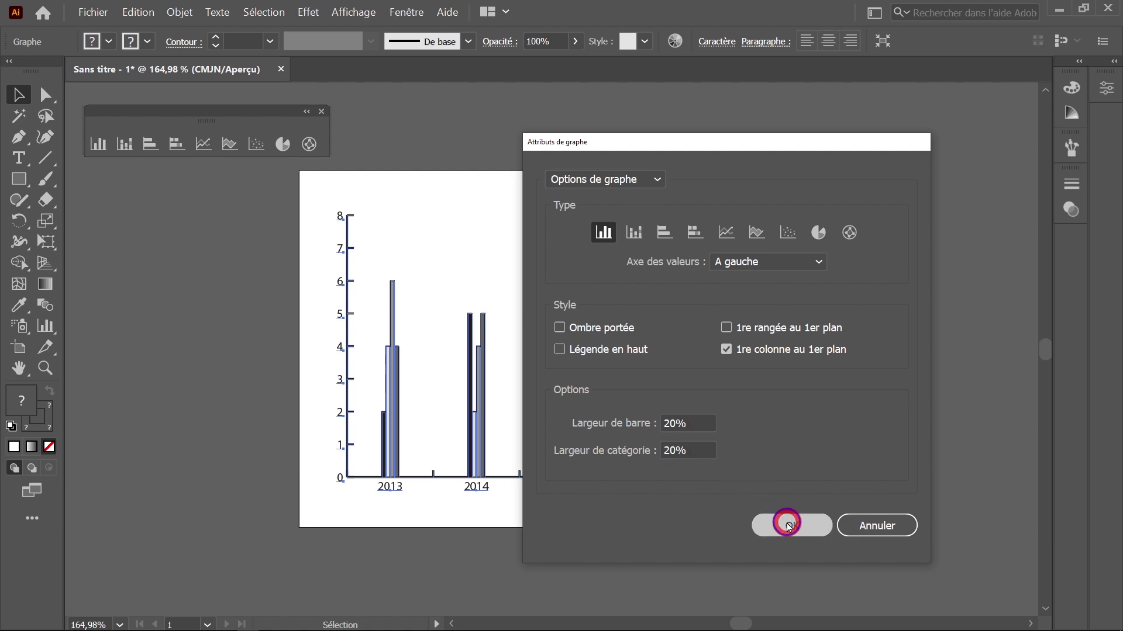
# - Undo the bar width and category width changes on the column graph
pyautogui.click(577, 368)
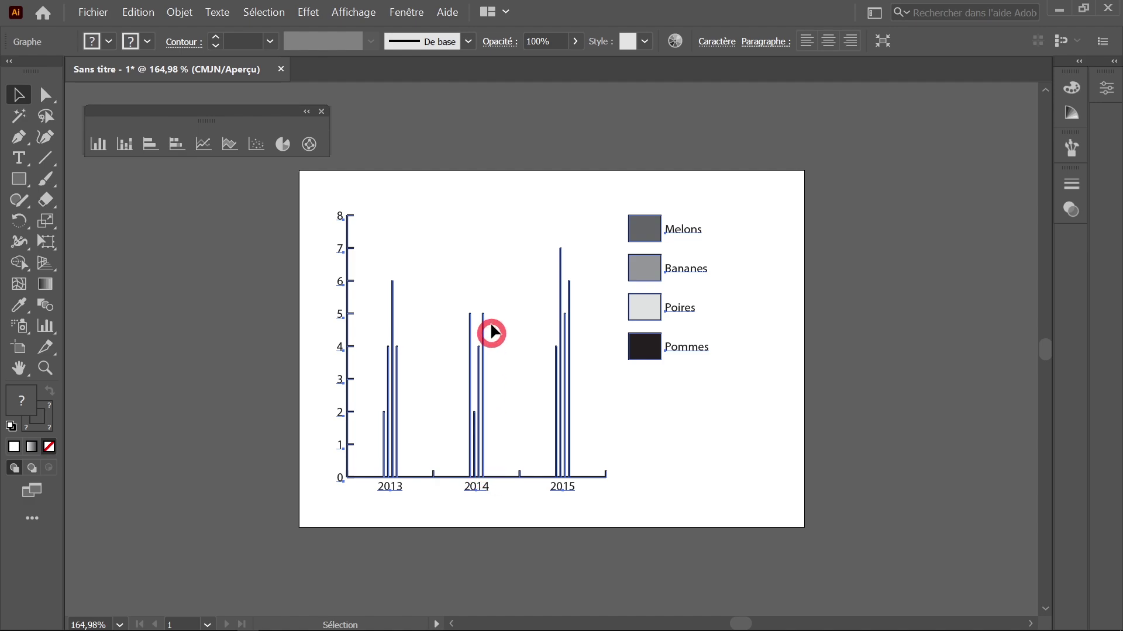
pyautogui.hotkey('ctrl', 'z')
pyautogui.hotkey('ctrl', 'z')
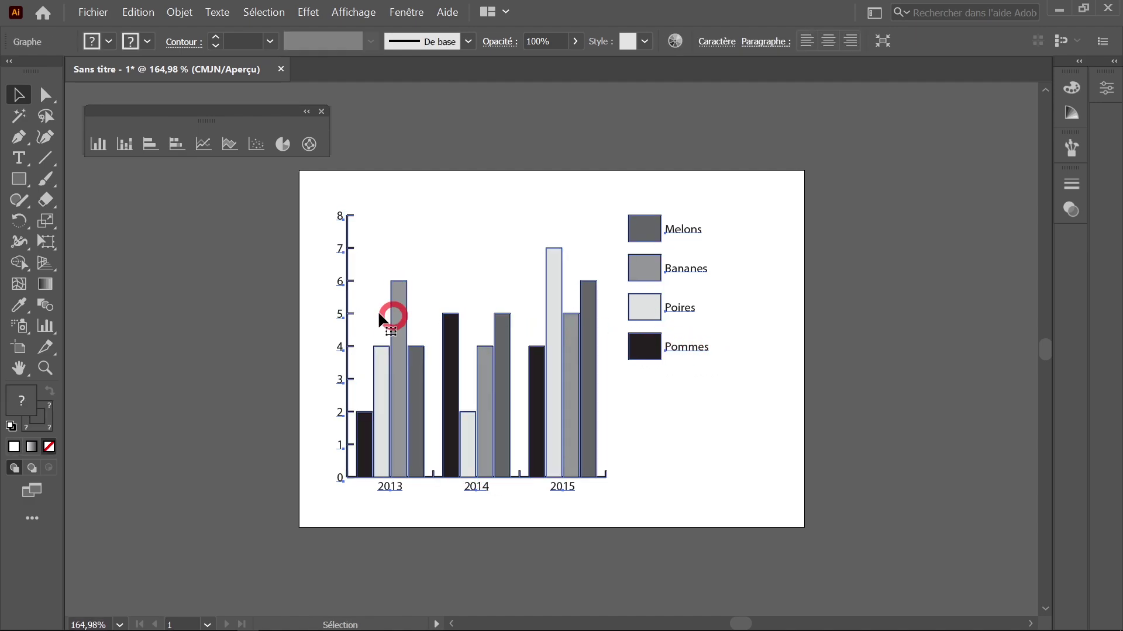
# - Open the graph attributes and enable Remplacer les calculs for the tick values of the Axe des valeurs
pyautogui.click(179, 11)
pyautogui.moveTo(175, 461)
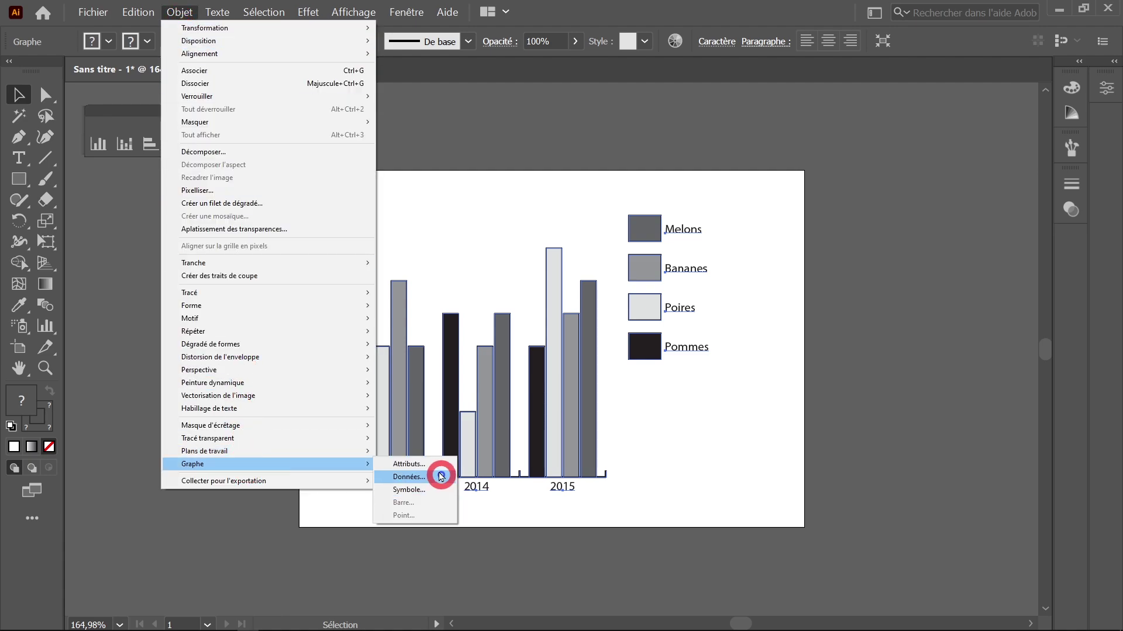
pyautogui.click(429, 465)
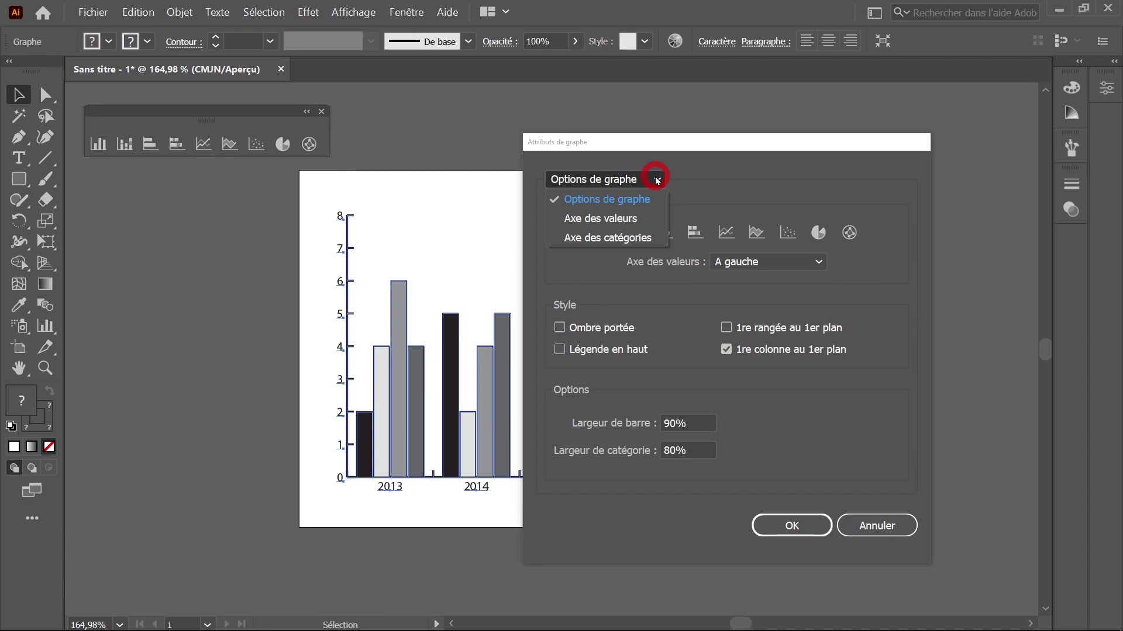
pyautogui.click(622, 220)
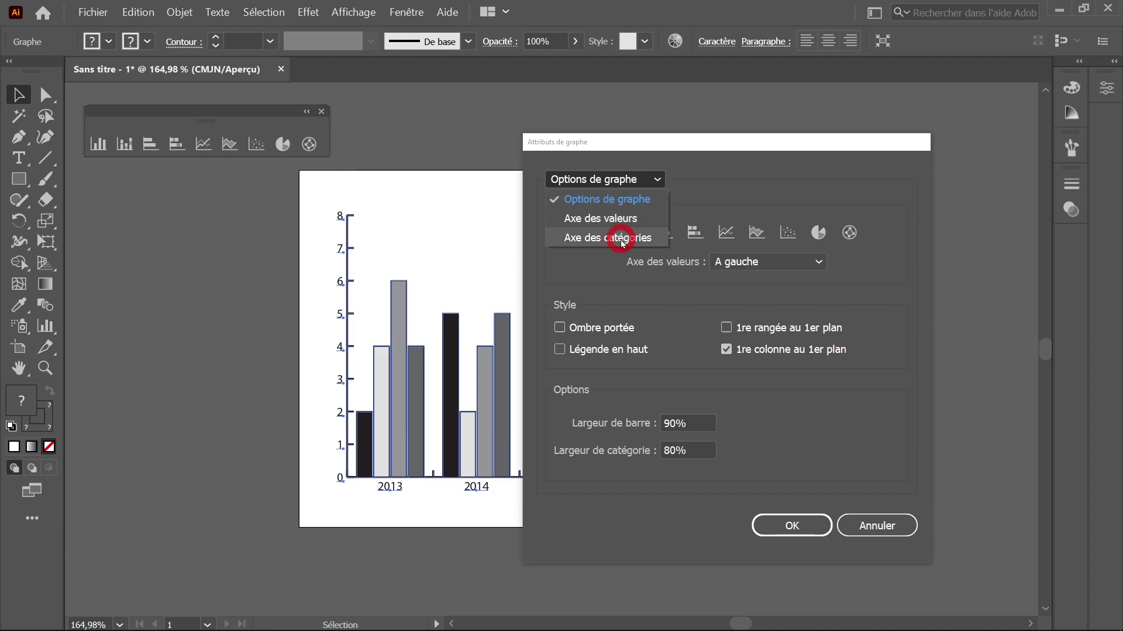
pyautogui.moveTo(642, 149); pyautogui.dragTo(802, 143)
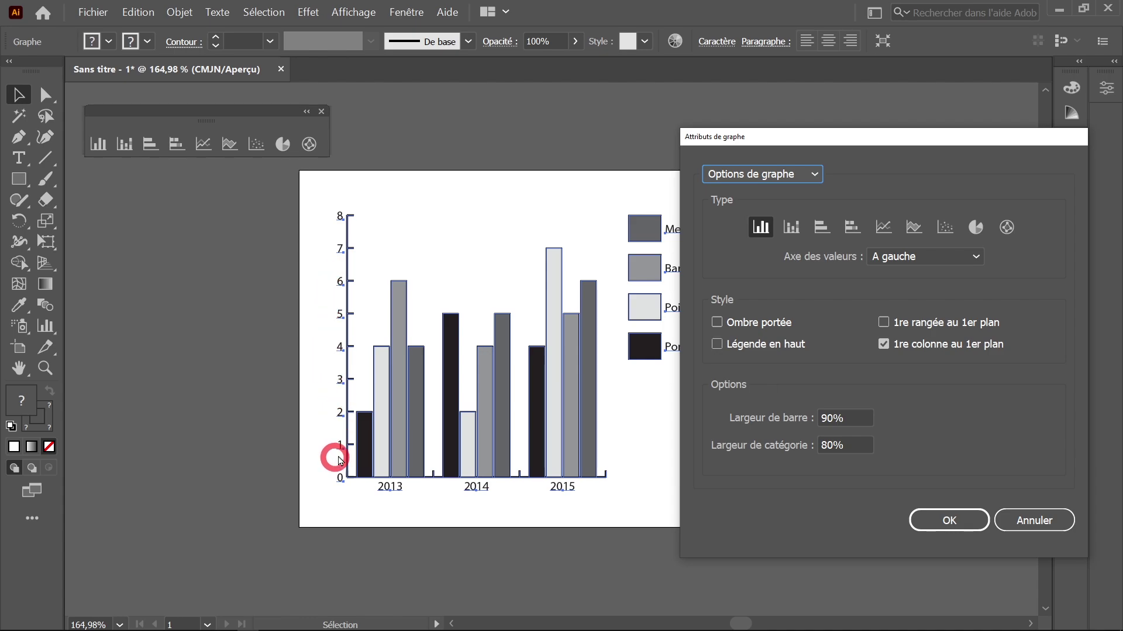
pyautogui.click(806, 173)
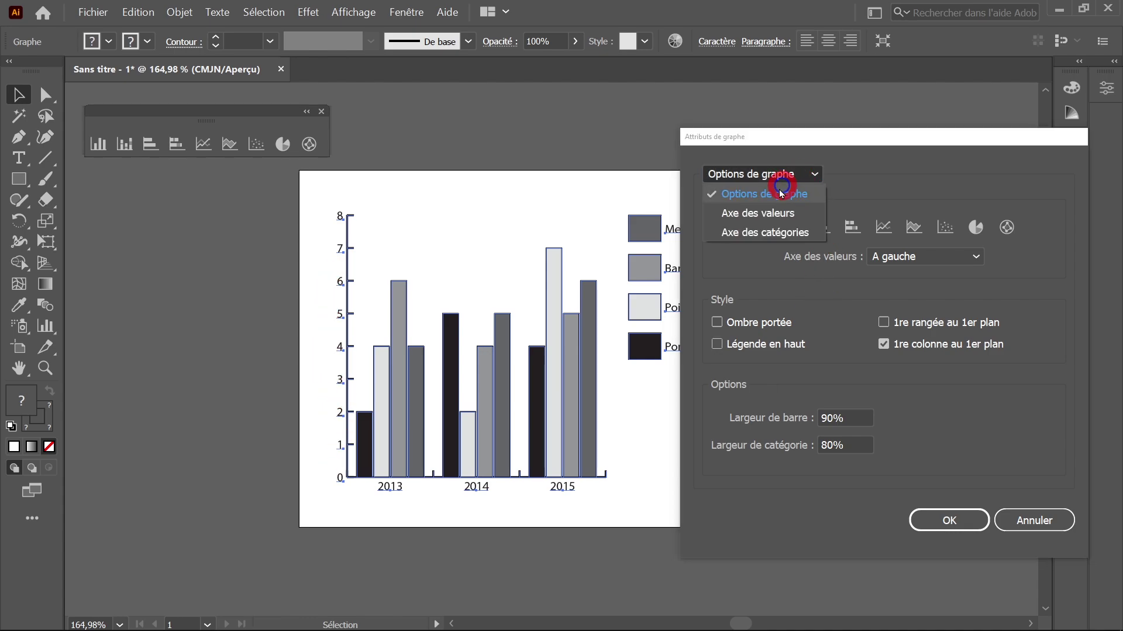
pyautogui.click(748, 215)
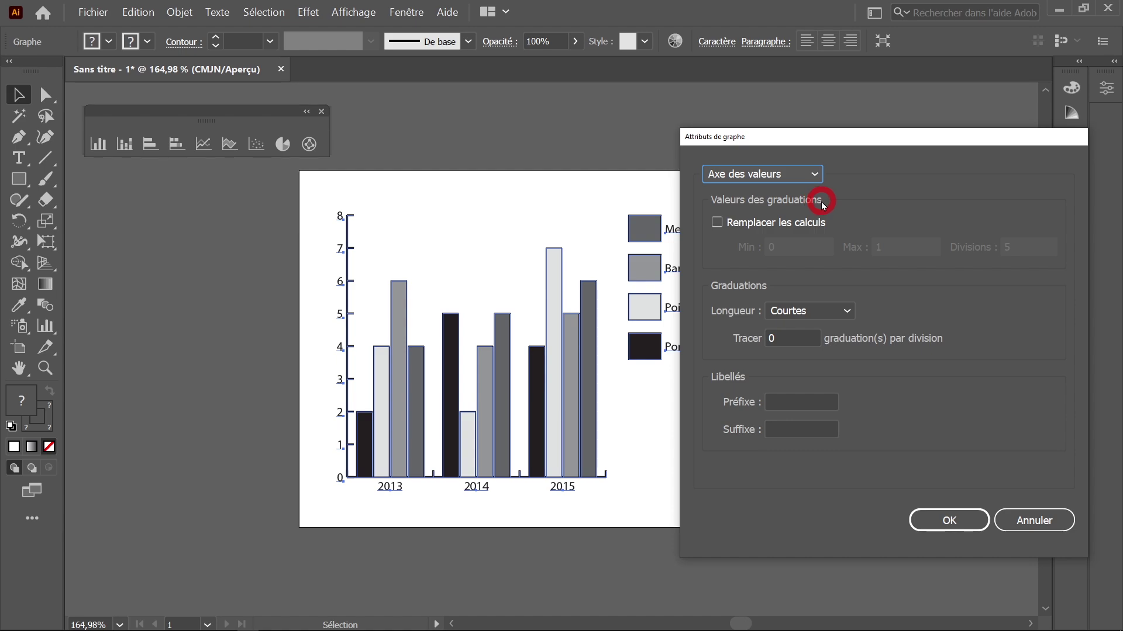
pyautogui.click(744, 225)
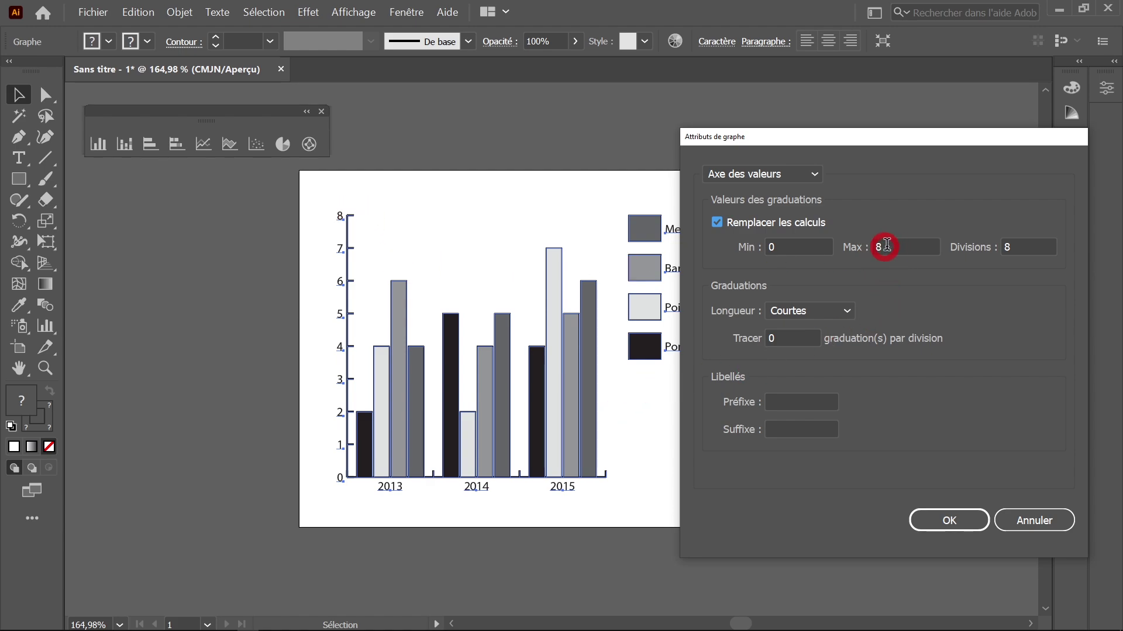
pyautogui.click(1007, 248)
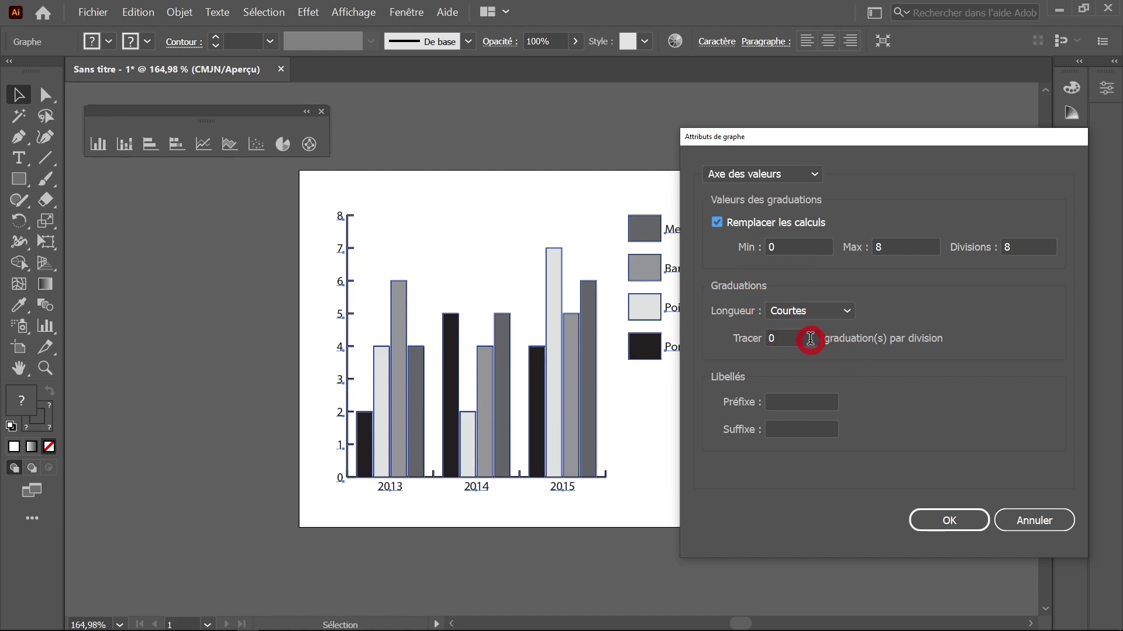
# - Check the tick length options of the value axis, keeping Courtes
pyautogui.click(846, 310)
pyautogui.click(848, 312)
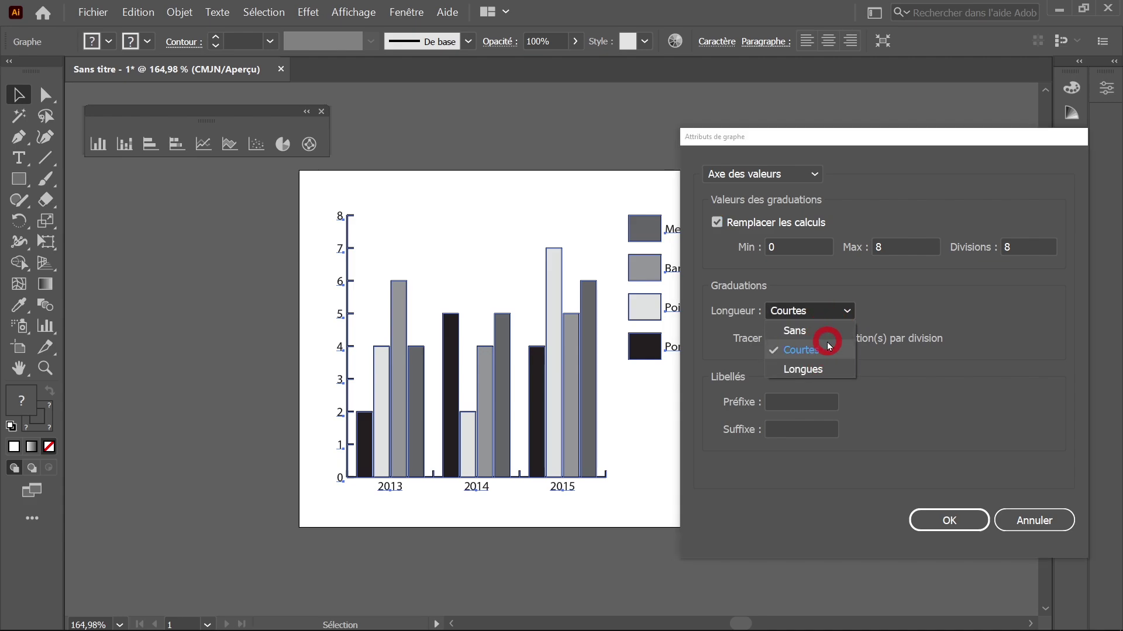
pyautogui.click(883, 305)
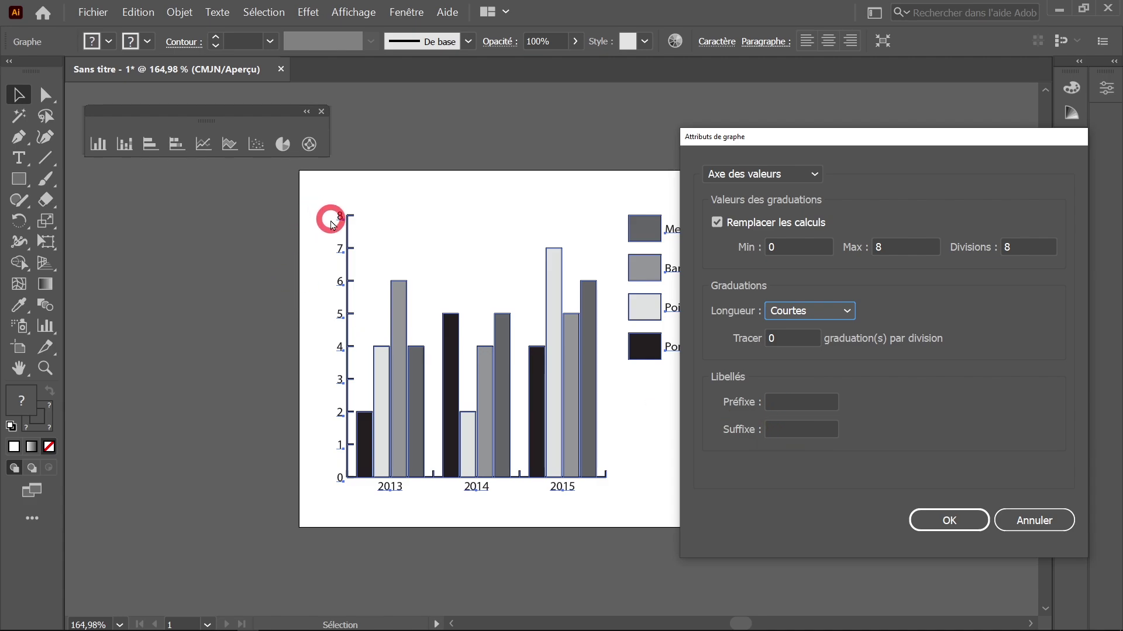
pyautogui.moveTo(812, 136); pyautogui.dragTo(852, 132)
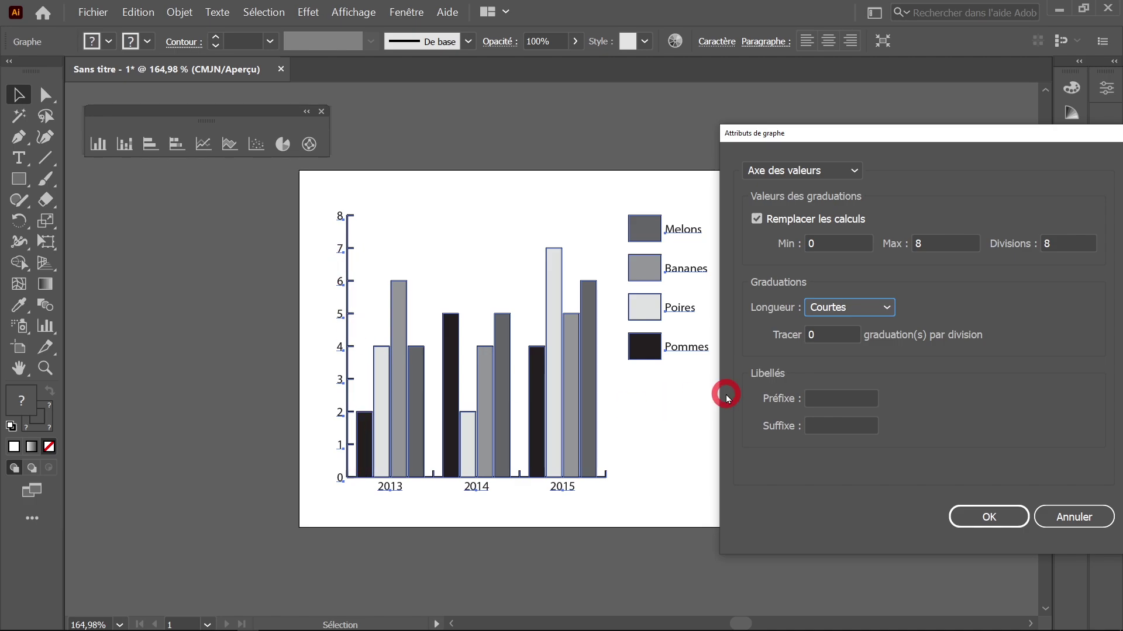
# - Add the suffix T to the value axis labels, apply the graph attributes and deselect the graph
pyautogui.click(823, 399)
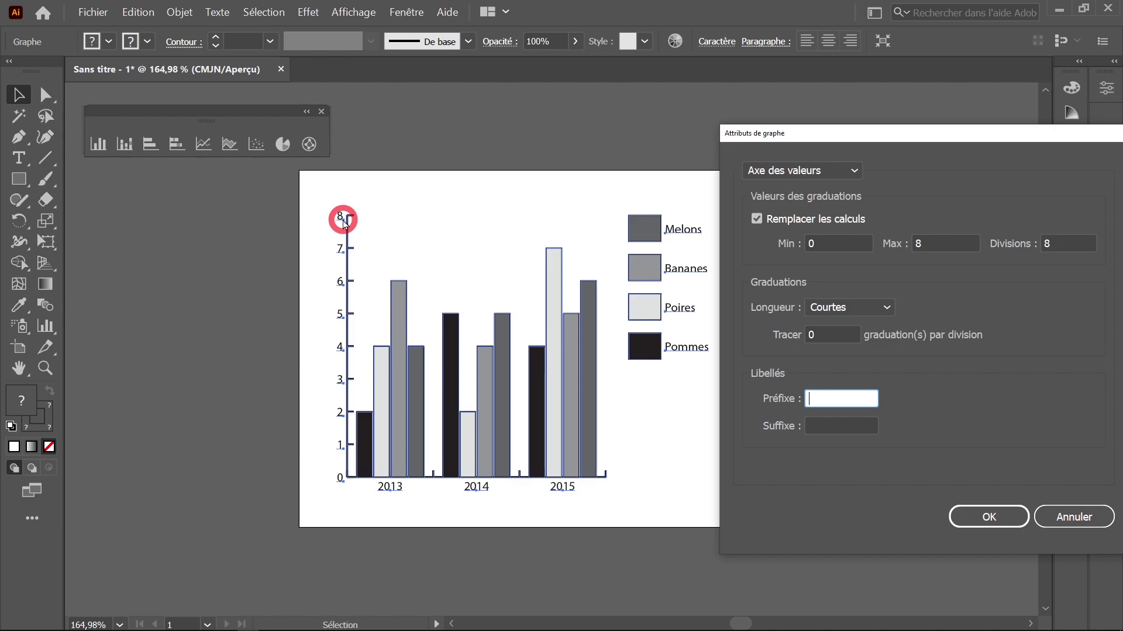
pyautogui.click(831, 432)
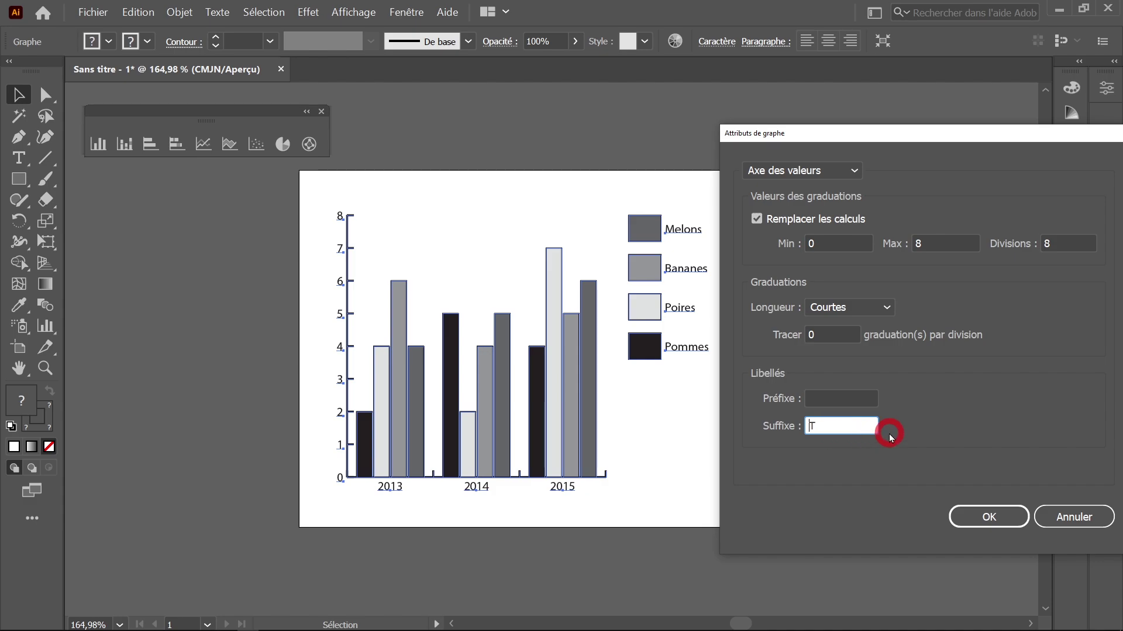
pyautogui.click(985, 520)
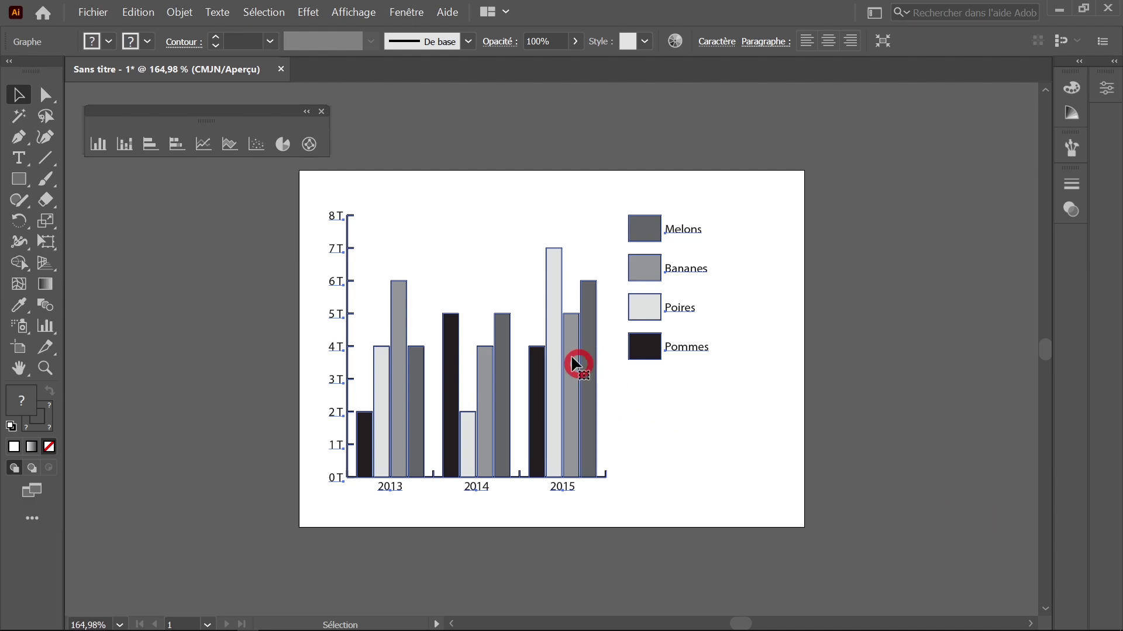
pyautogui.click(354, 195)
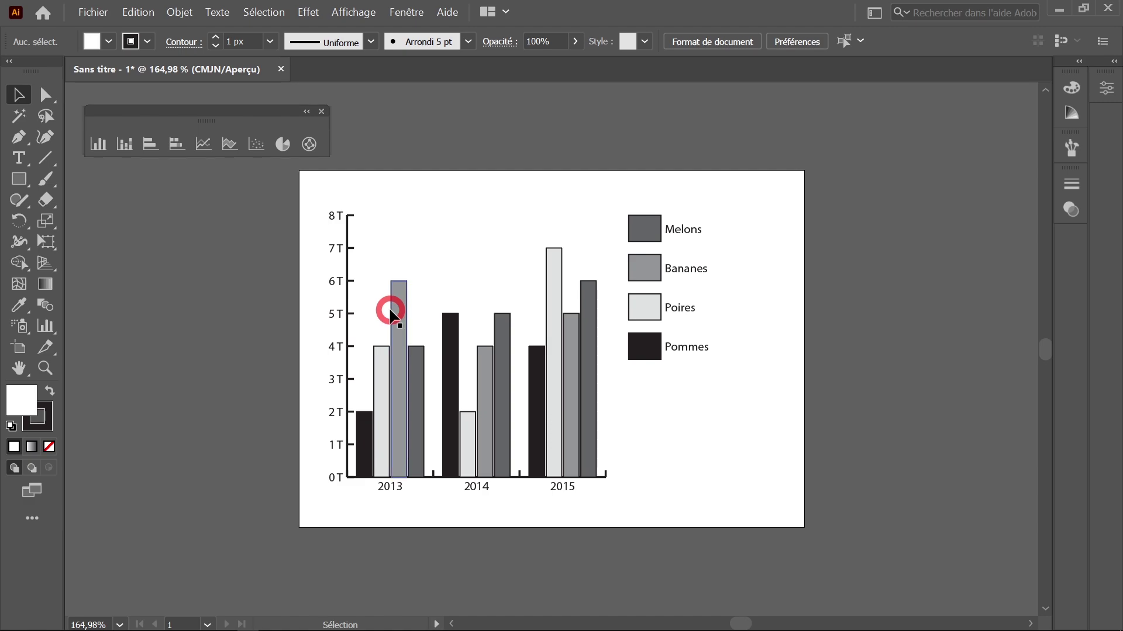
# - Select the graph again and change its type to stacked columns in the graph attributes
pyautogui.click(423, 303)
pyautogui.click(138, 12)
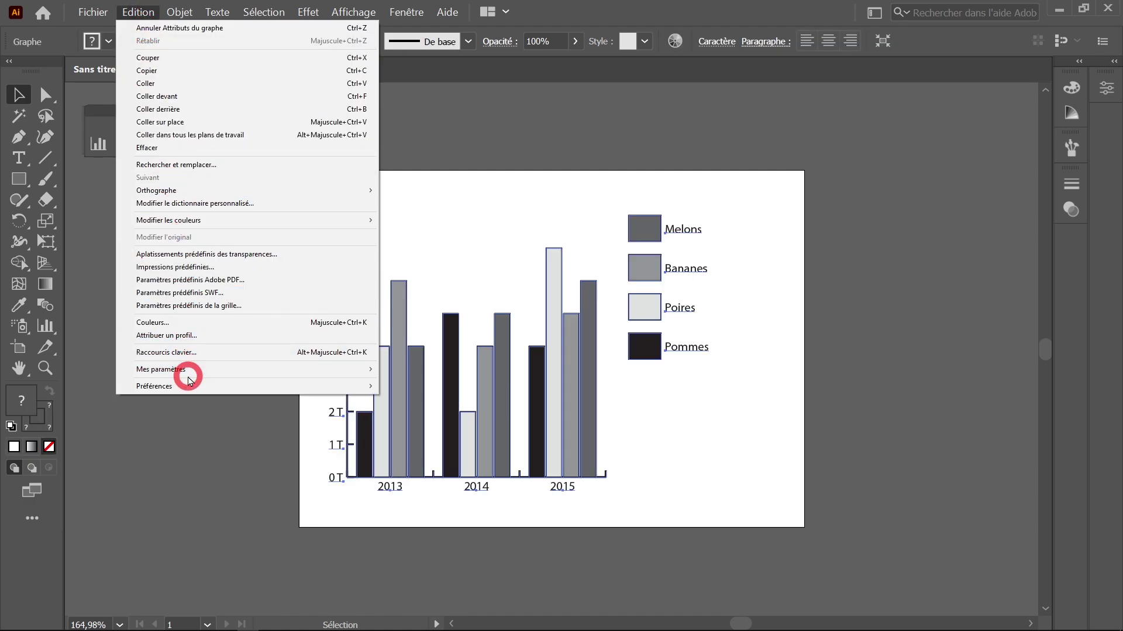
pyautogui.click(179, 11)
pyautogui.moveTo(299, 465)
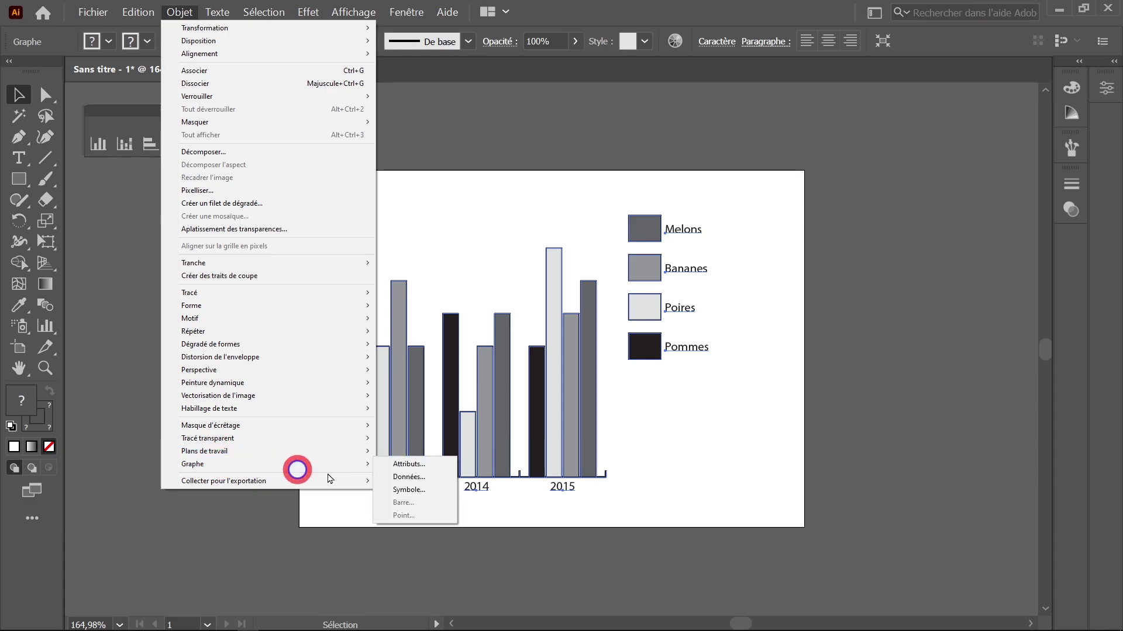
pyautogui.click(413, 468)
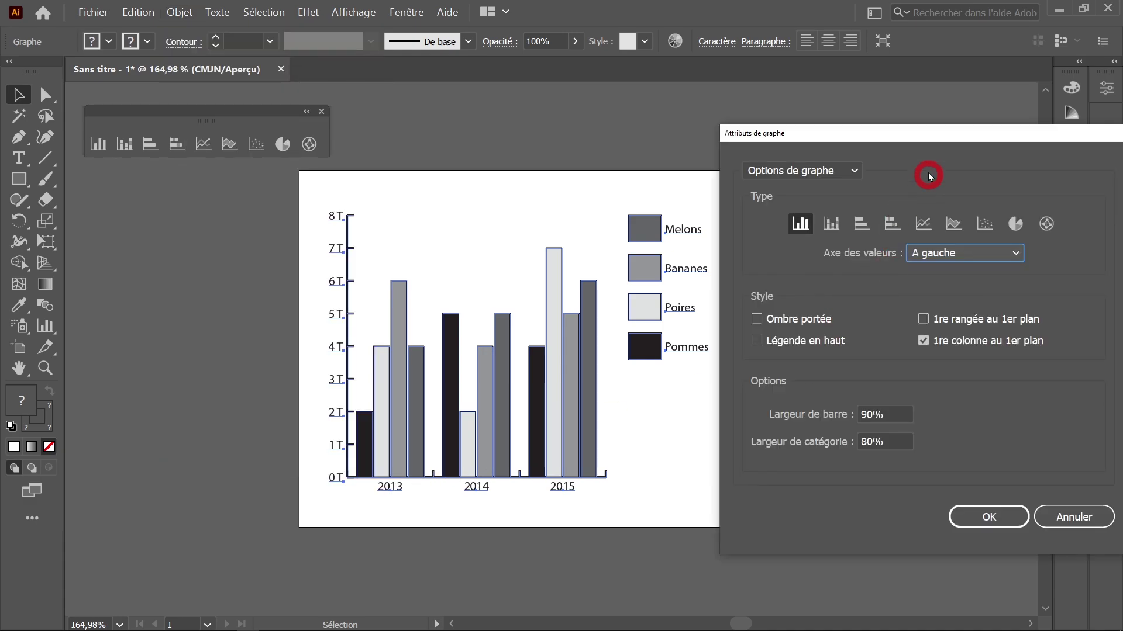
pyautogui.moveTo(918, 128); pyautogui.dragTo(817, 126)
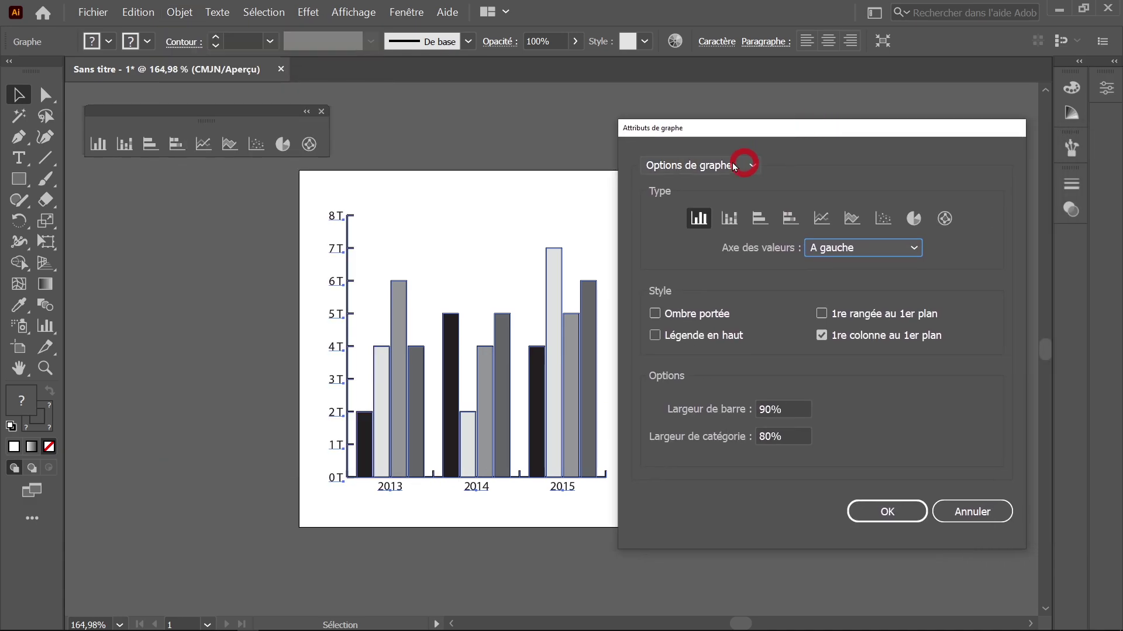
pyautogui.click(730, 220)
pyautogui.click(868, 514)
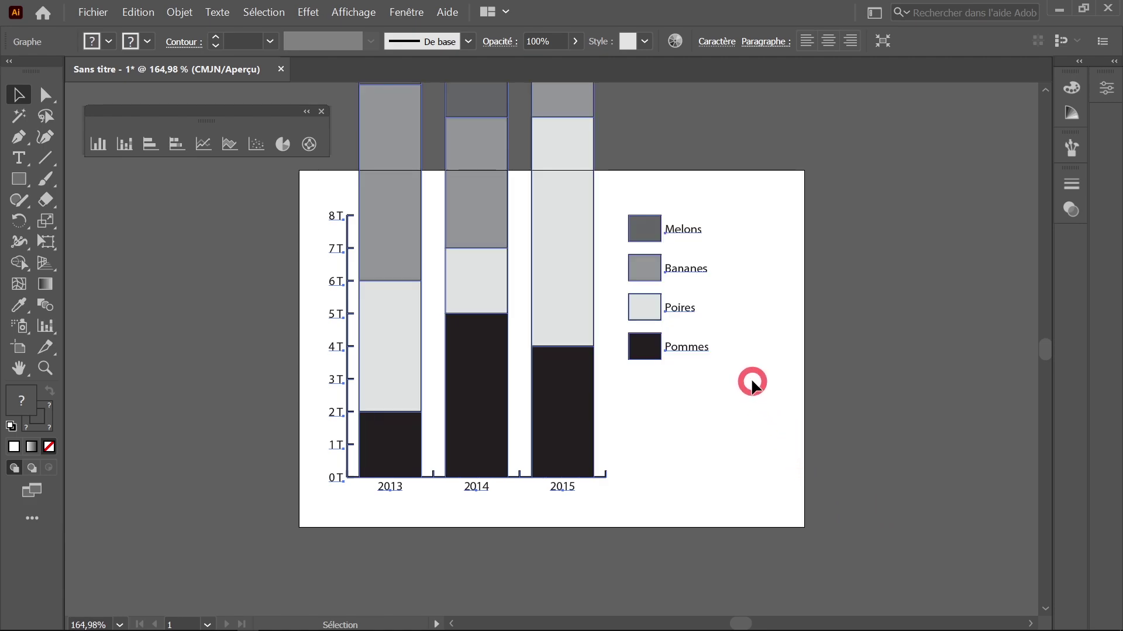
# - Examine the full height of the stacked columns extending above the artboard
pyautogui.scroll(2, 752, 376)
pyautogui.scroll(5, 752, 377)
pyautogui.scroll(-5, 586, 491)
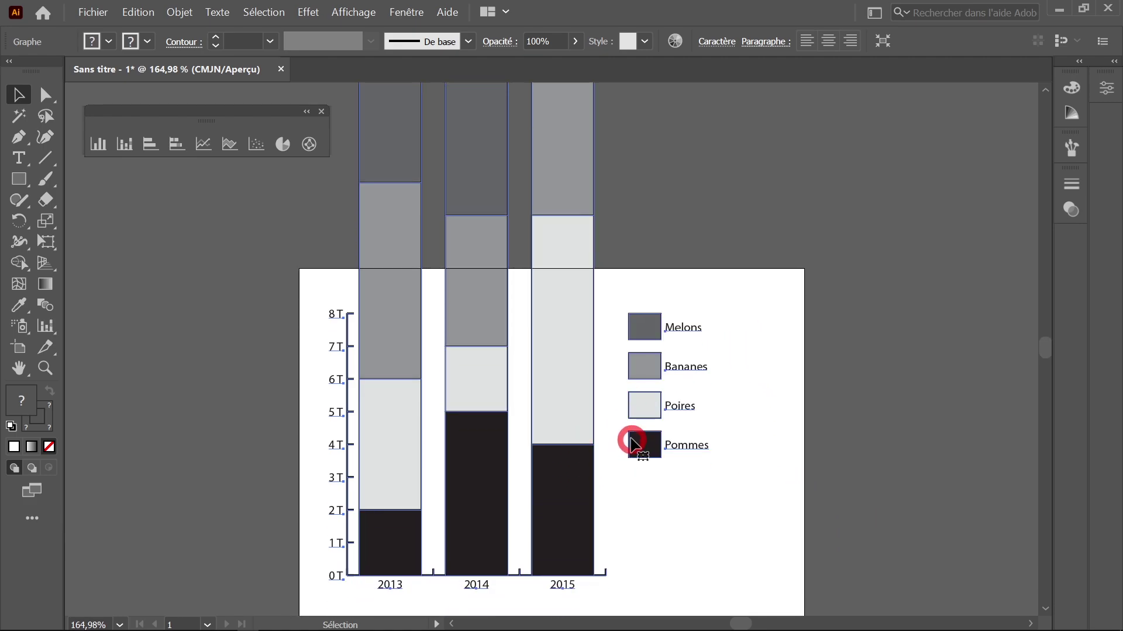
pyautogui.scroll(7, 514, 454)
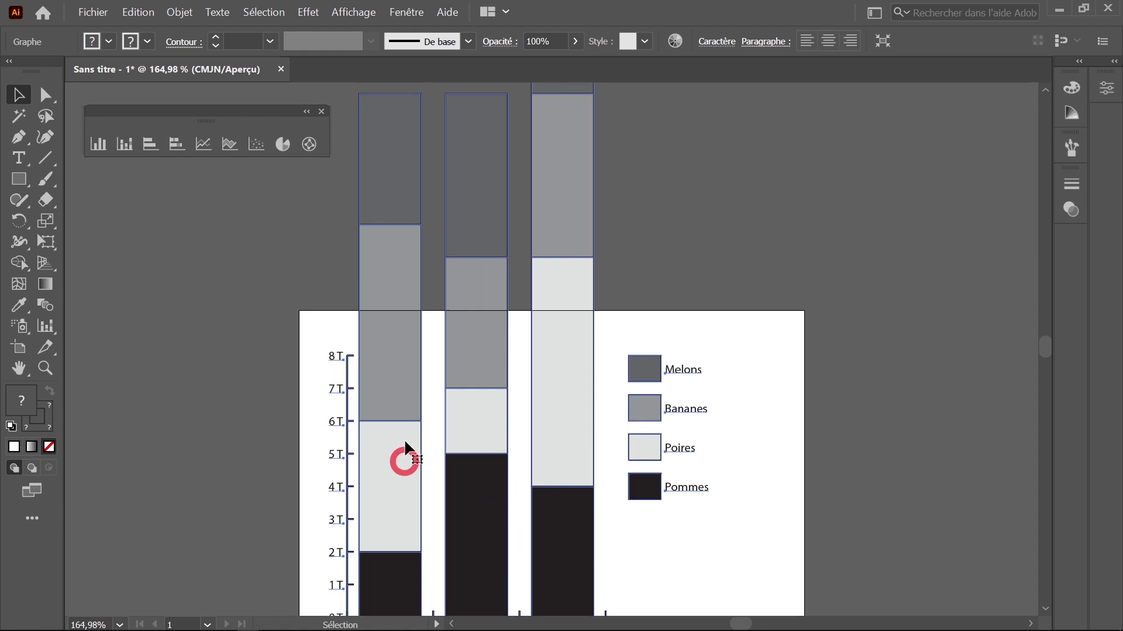
pyautogui.scroll(10, 451, 258)
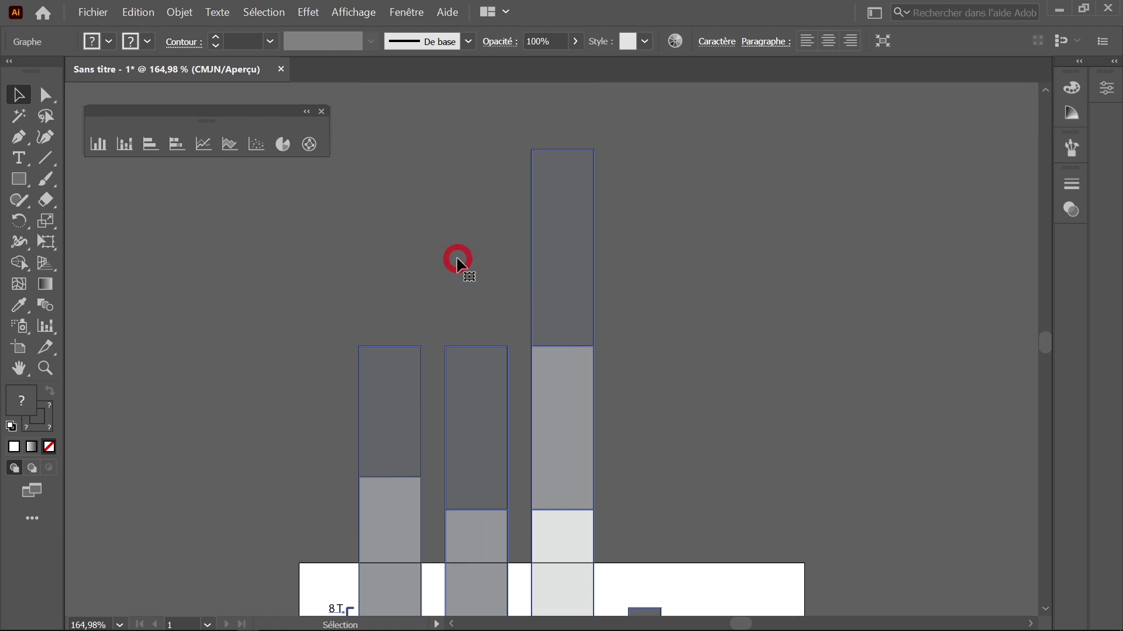
pyautogui.scroll(-18, 549, 246)
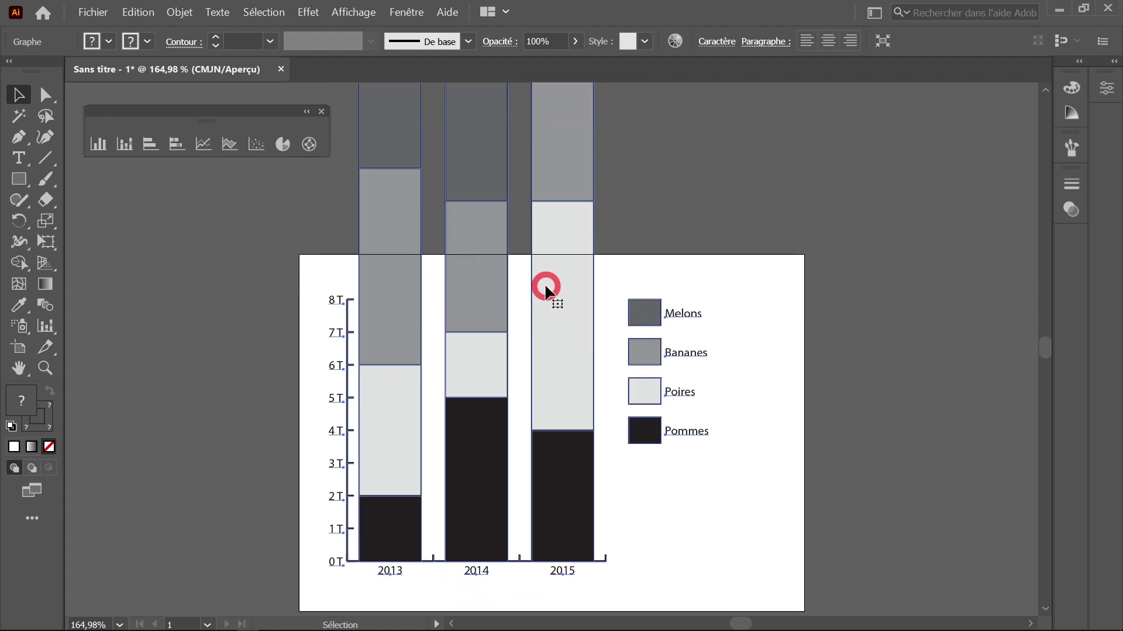
pyautogui.scroll(6, 544, 285)
pyautogui.scroll(-1, 545, 282)
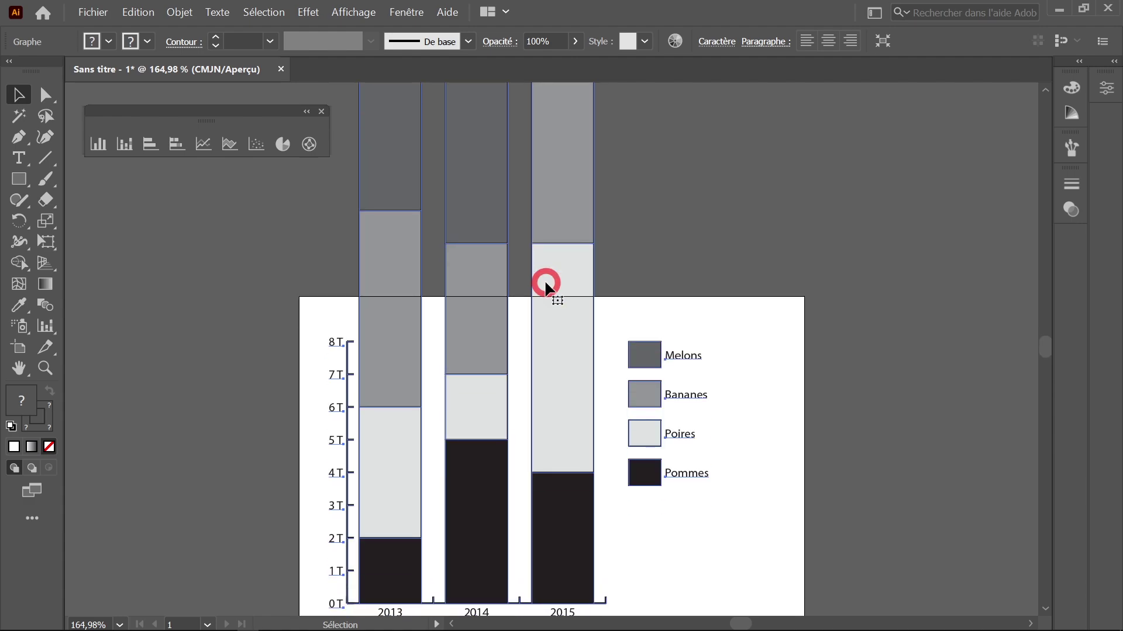
pyautogui.click(10, 62)
pyautogui.scroll(-1, 513, 355)
pyautogui.scroll(-2, 535, 257)
pyautogui.scroll(2, 539, 267)
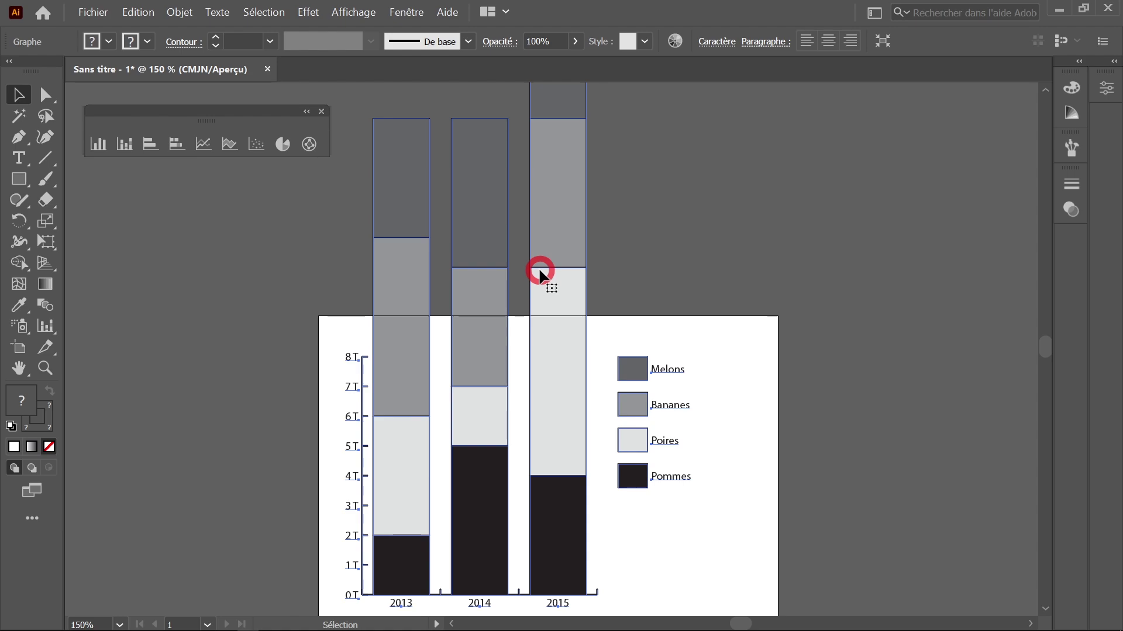
# - Scale the stacked graph uniformly to 25% and move it down onto the artboard
pyautogui.doubleClick(47, 223)
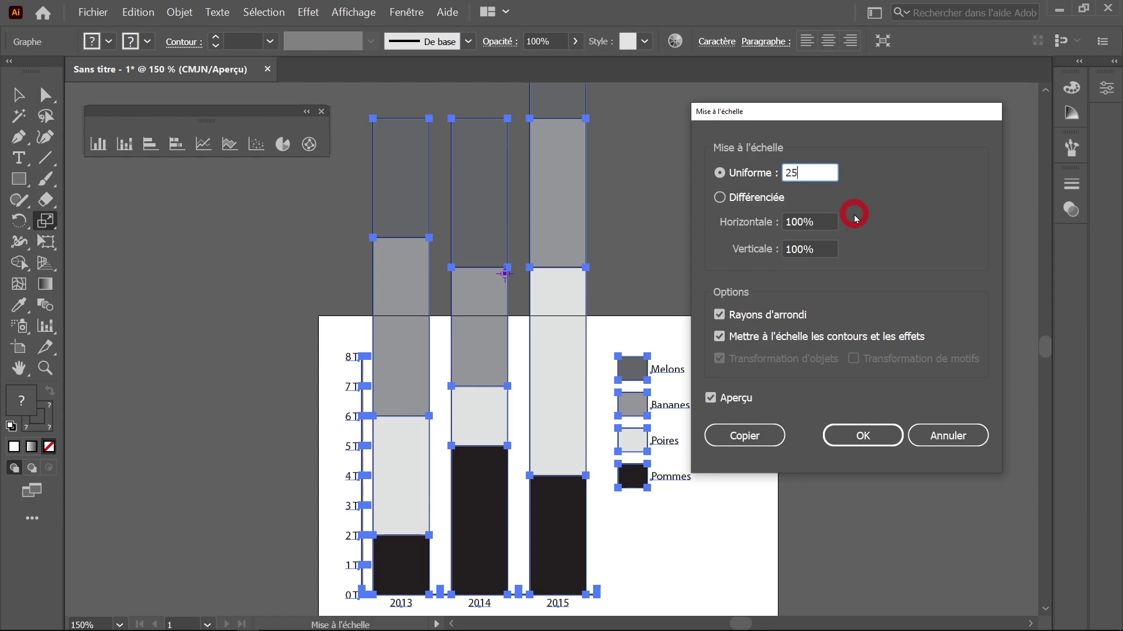
pyautogui.press('Tab')
pyautogui.click(861, 434)
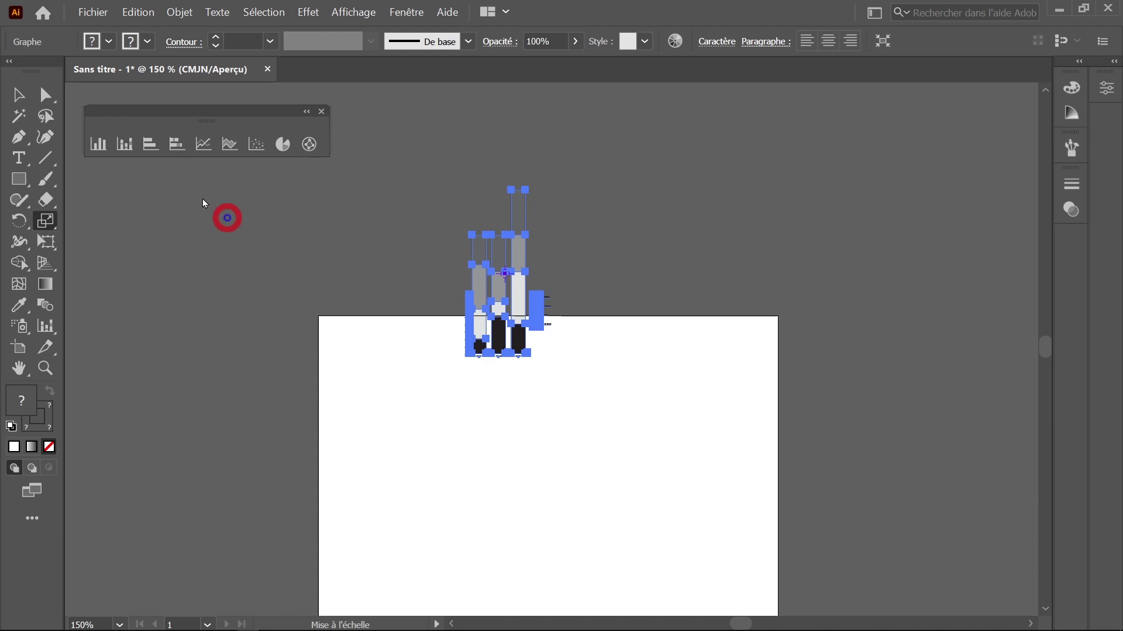
pyautogui.click(46, 95)
pyautogui.moveTo(514, 293); pyautogui.dragTo(496, 458)
pyautogui.click(628, 424)
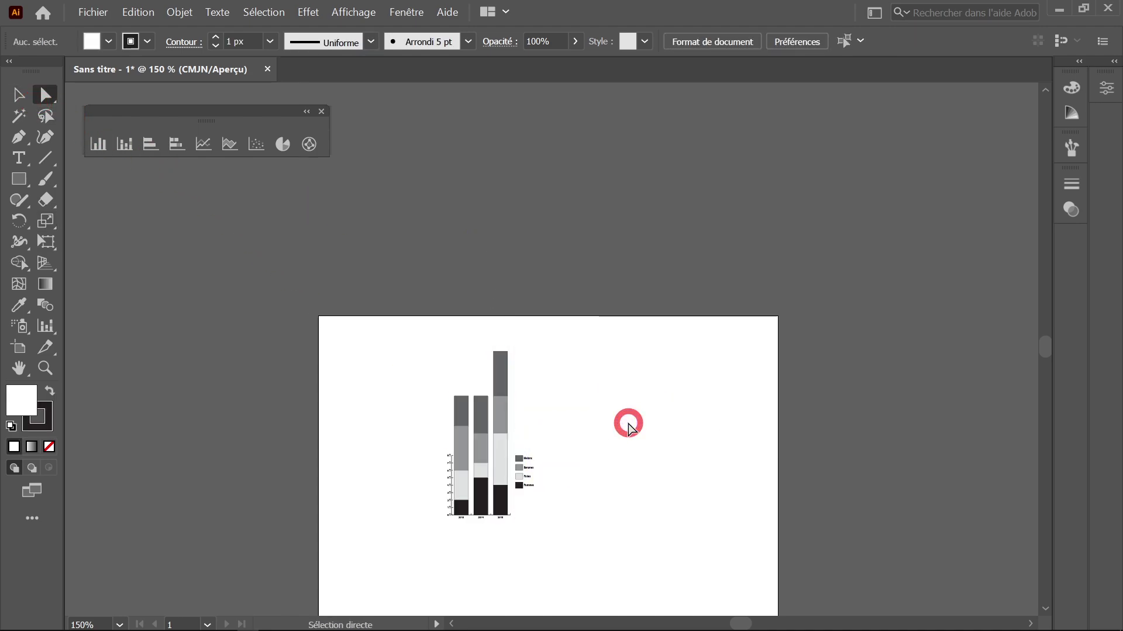
# - Undo the move and the 25% scaling of the stacked graph
pyautogui.hotkey('ctrl', 'z')
pyautogui.hotkey('ctrl', 'z')
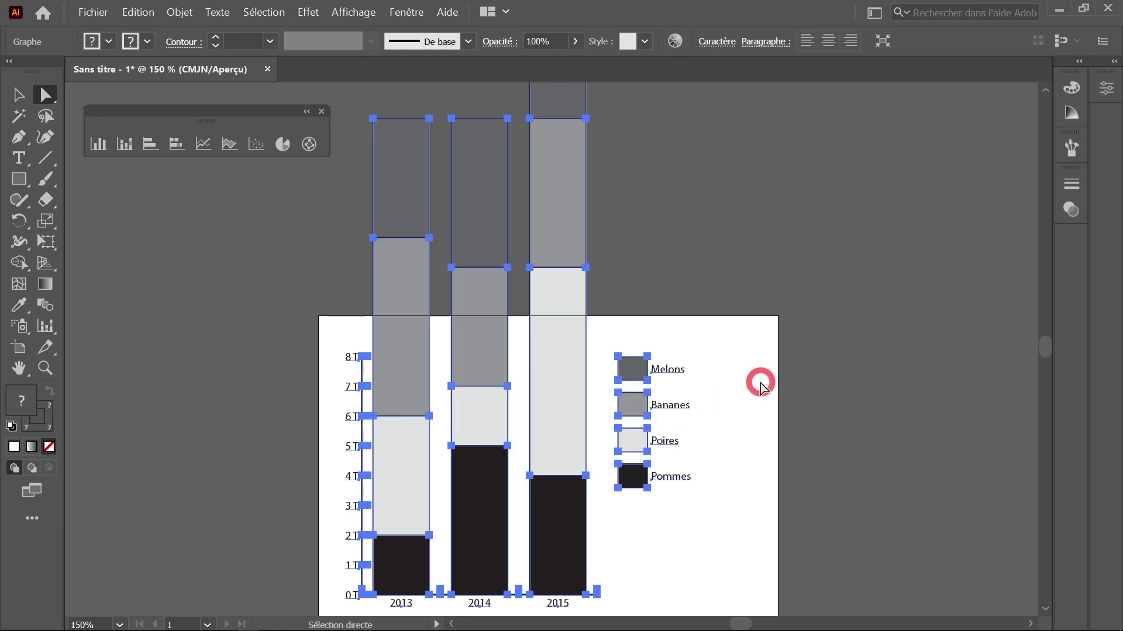
# - Change the graph type from stacked columns to horizontal bars in the graph attributes and apply it
pyautogui.click(175, 17)
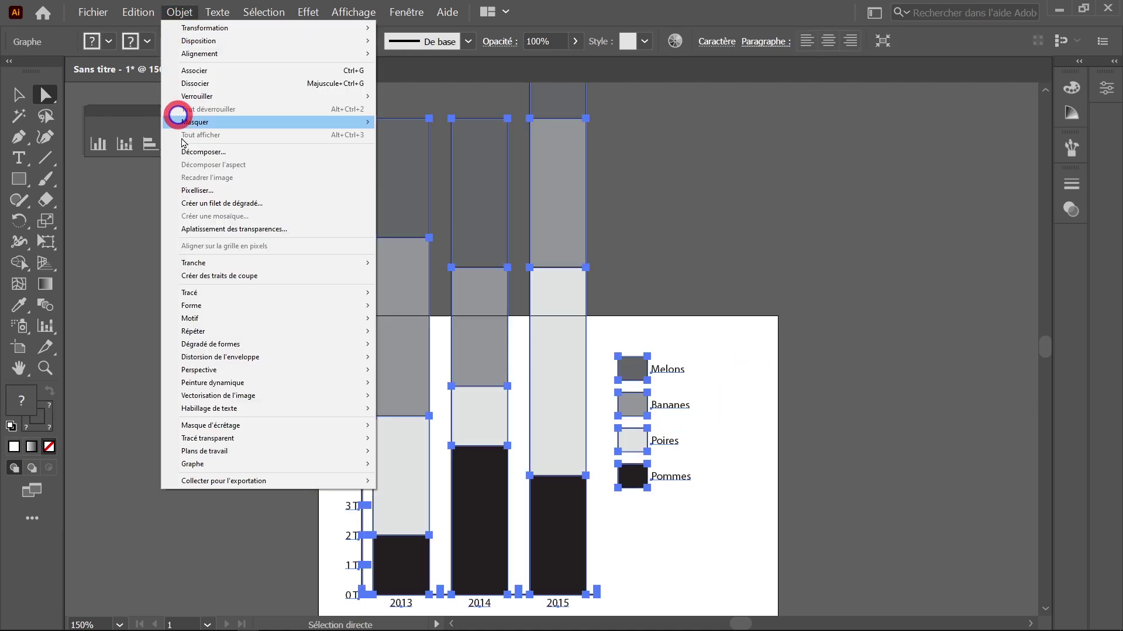
pyautogui.click(234, 465)
pyautogui.click(408, 465)
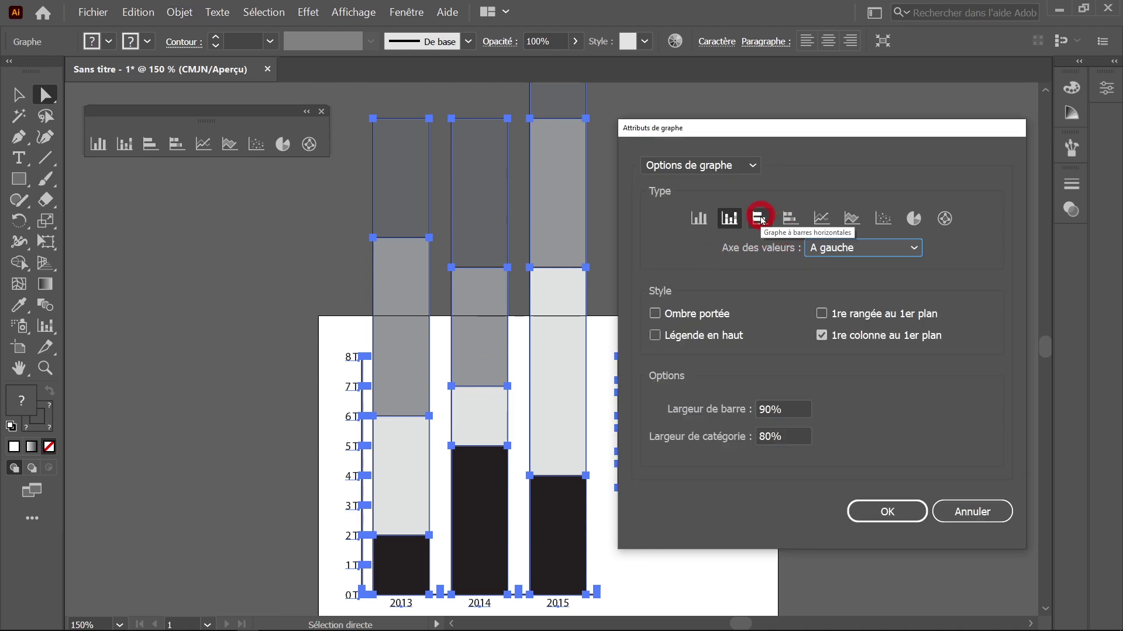
pyautogui.click(760, 218)
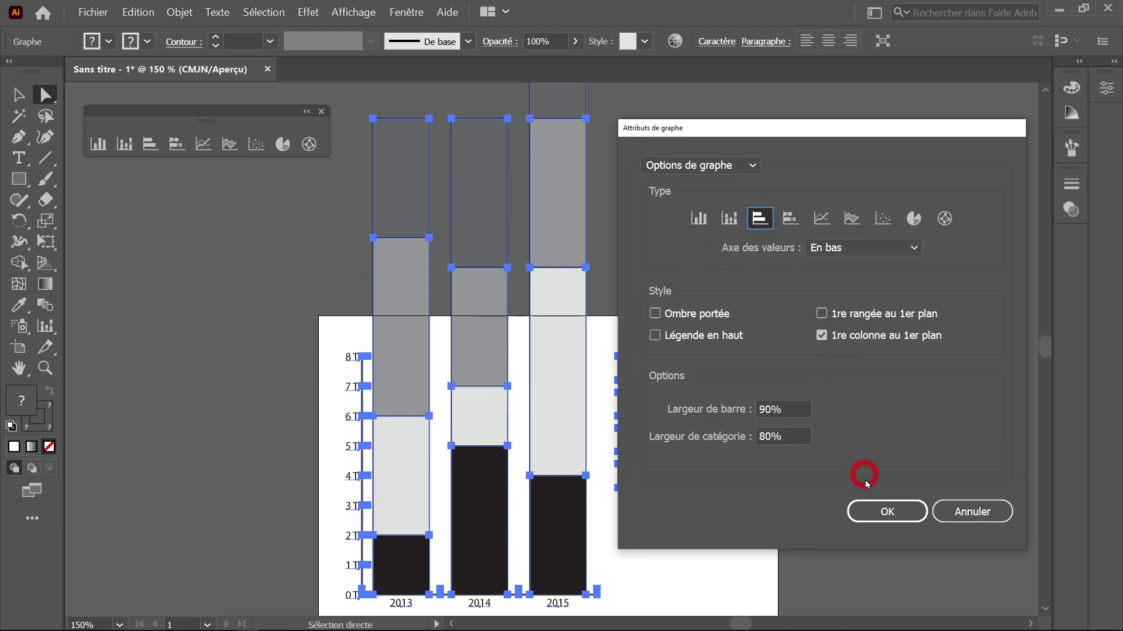
pyautogui.click(865, 509)
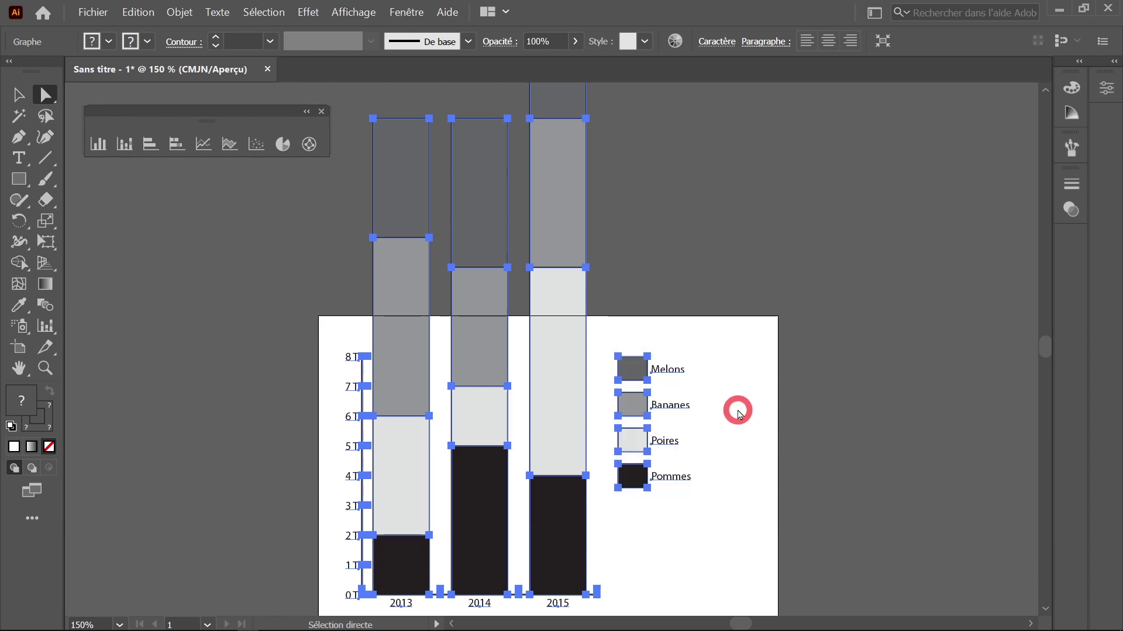
pyautogui.scroll(-1, 740, 408)
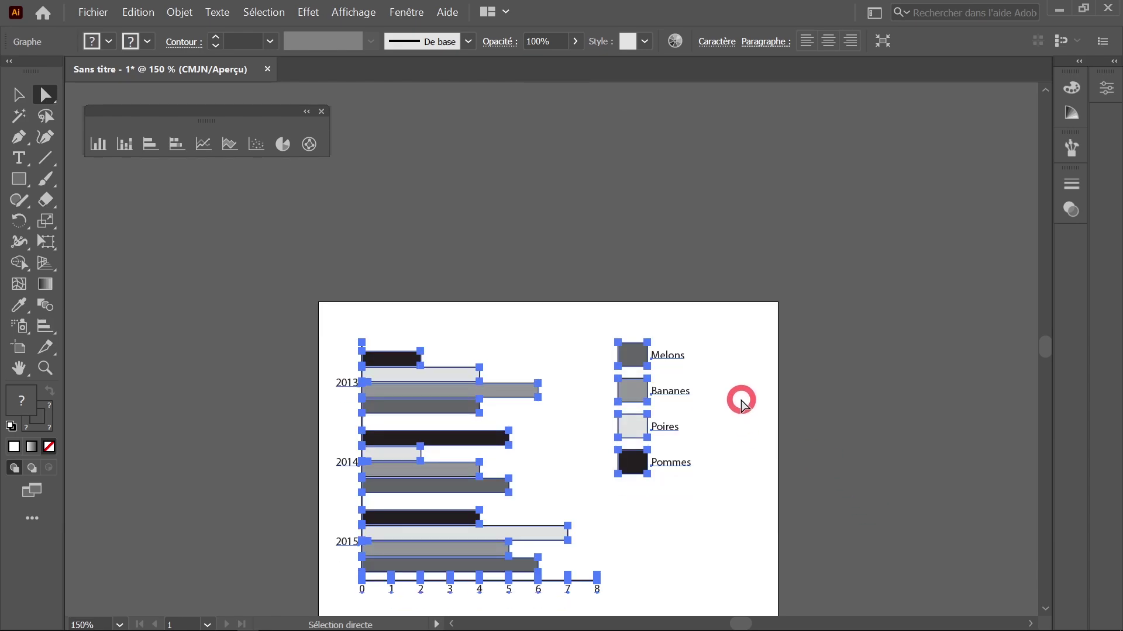
# - Change the graph type from horizontal bars to a line graph with marked and connected points, apply it and deselect the graph
pyautogui.click(175, 12)
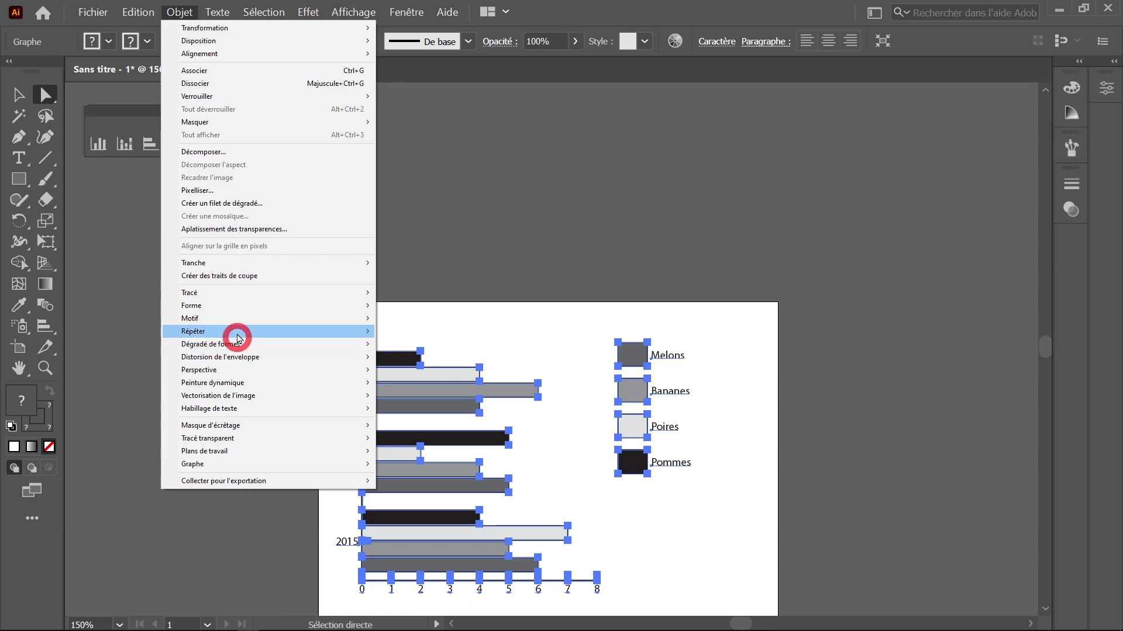
pyautogui.click(601, 372)
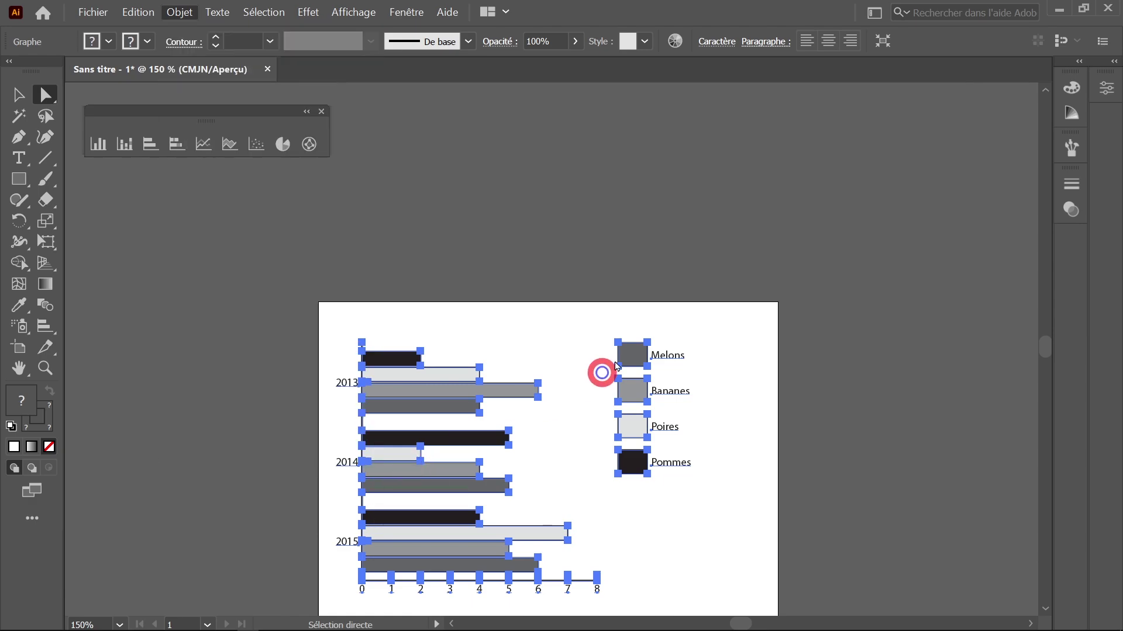
pyautogui.click(790, 219)
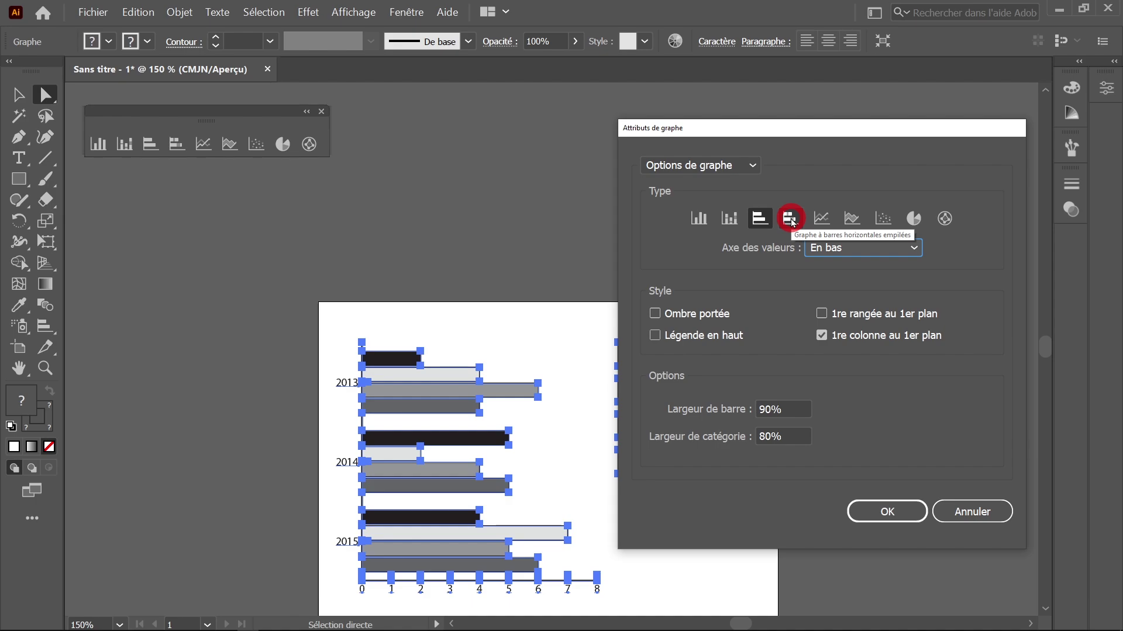
pyautogui.click(822, 219)
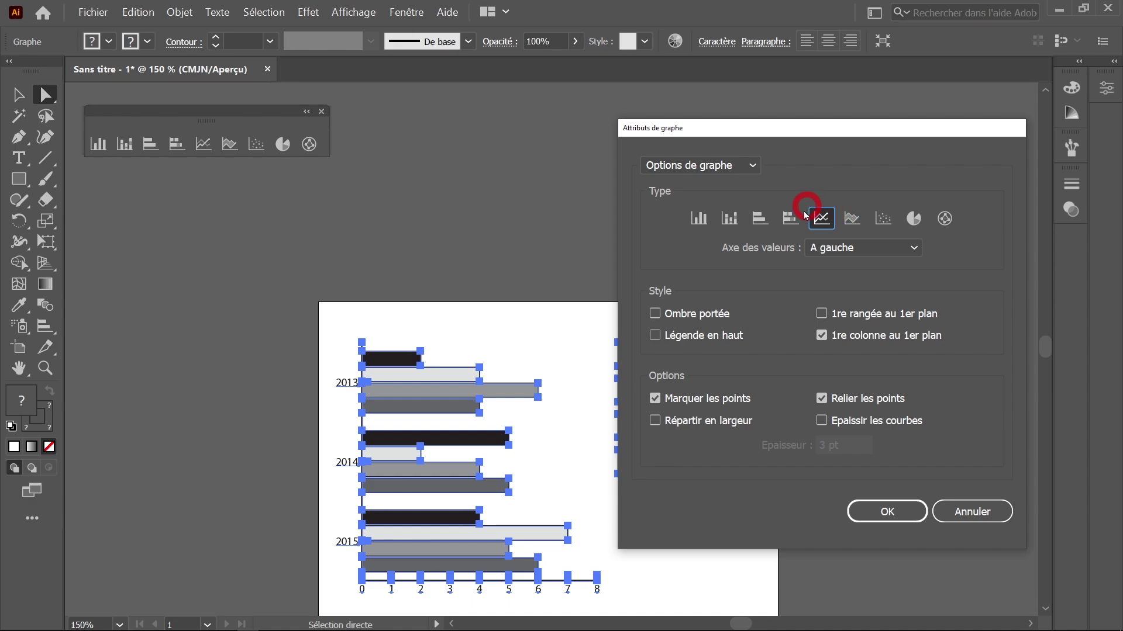
pyautogui.click(790, 219)
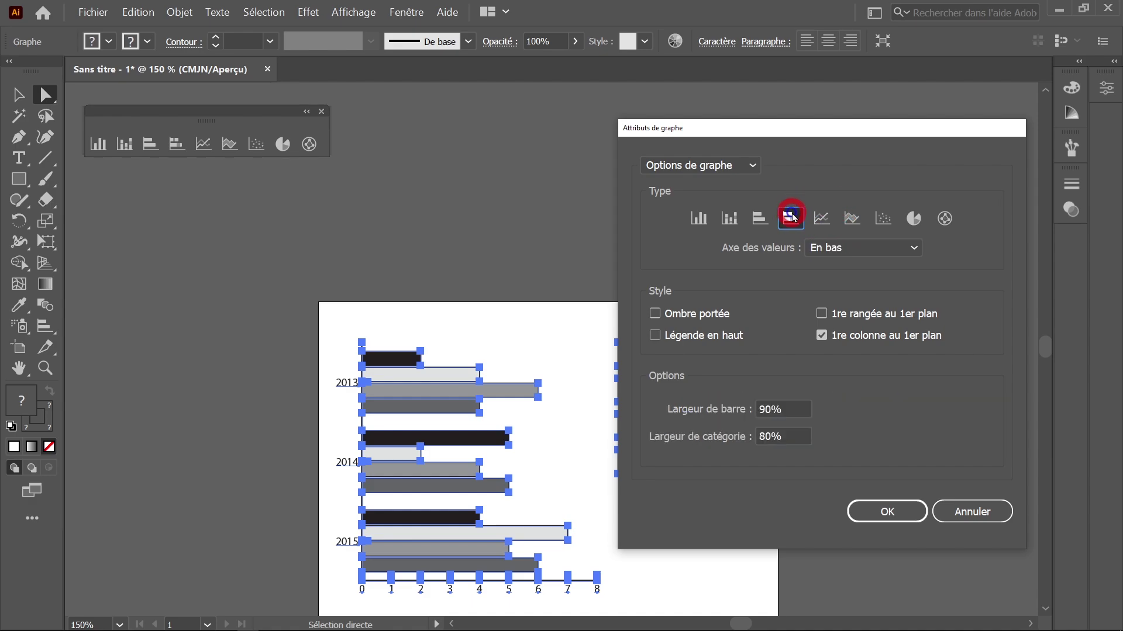
pyautogui.click(828, 220)
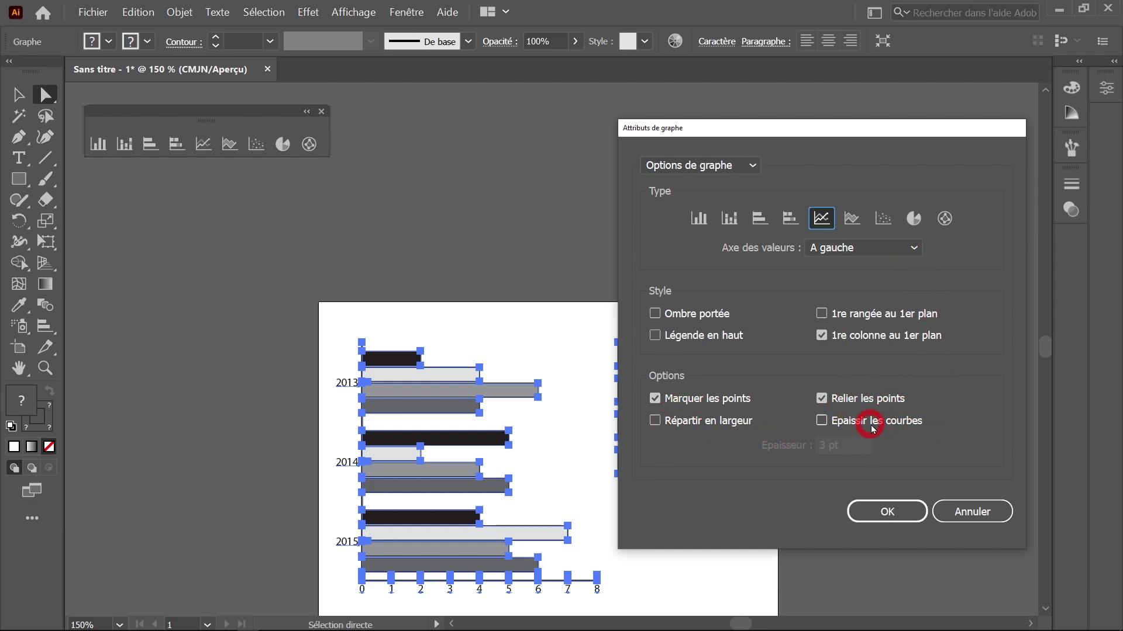
pyautogui.click(888, 512)
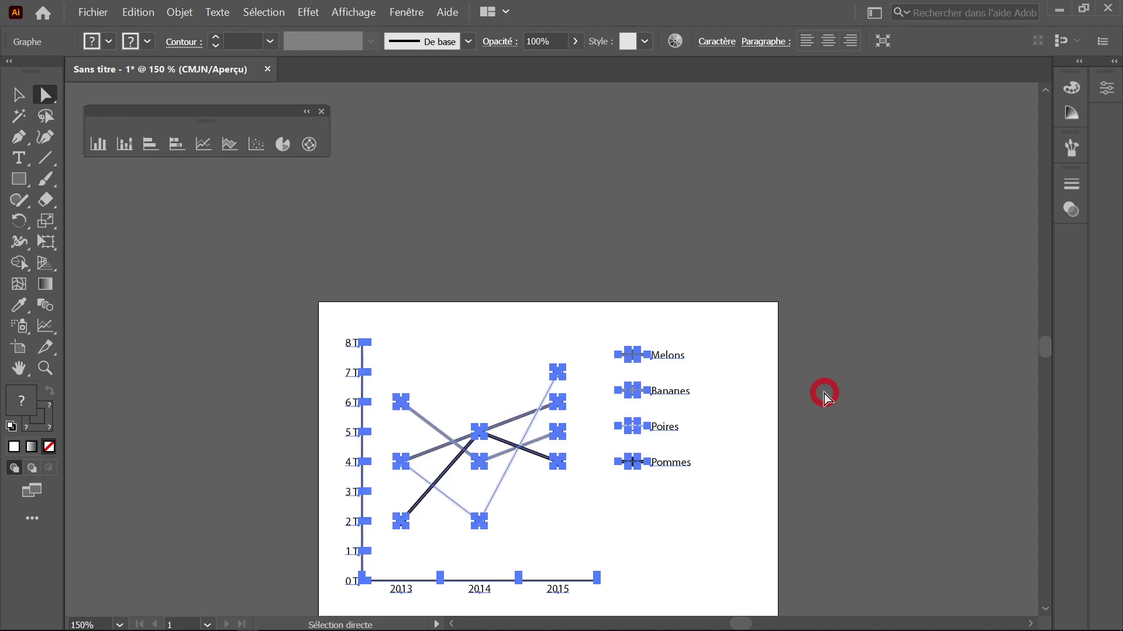
pyautogui.click(721, 388)
pyautogui.scroll(-2, 743, 389)
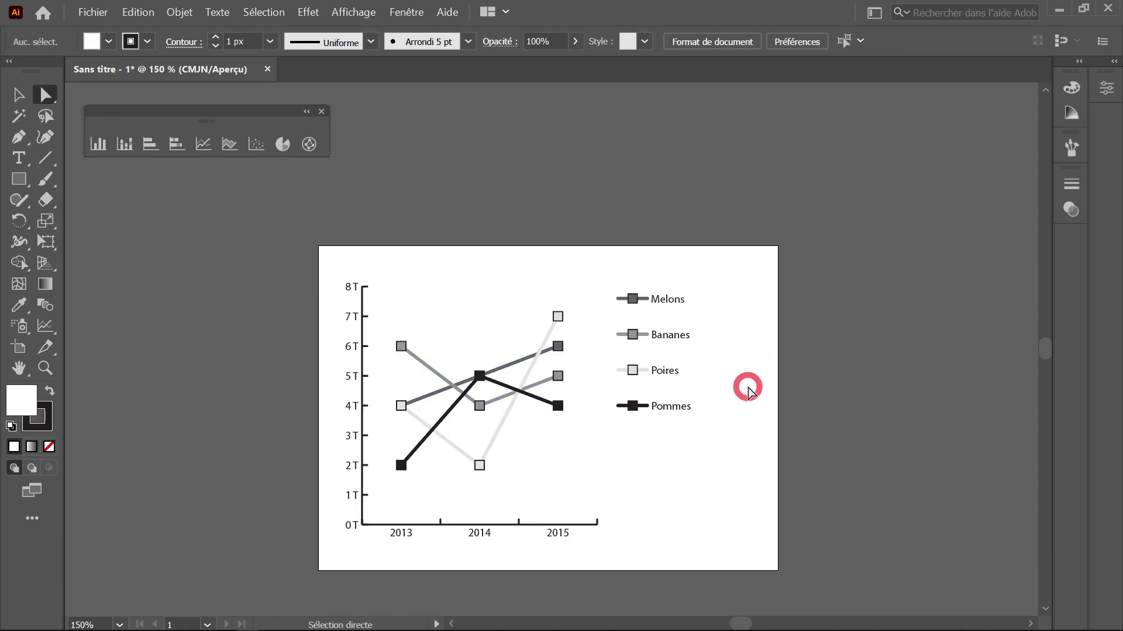
# - Select the whole line graph and change its type to a pie chart with external legends (Légendes externes)
pyautogui.click(558, 375)
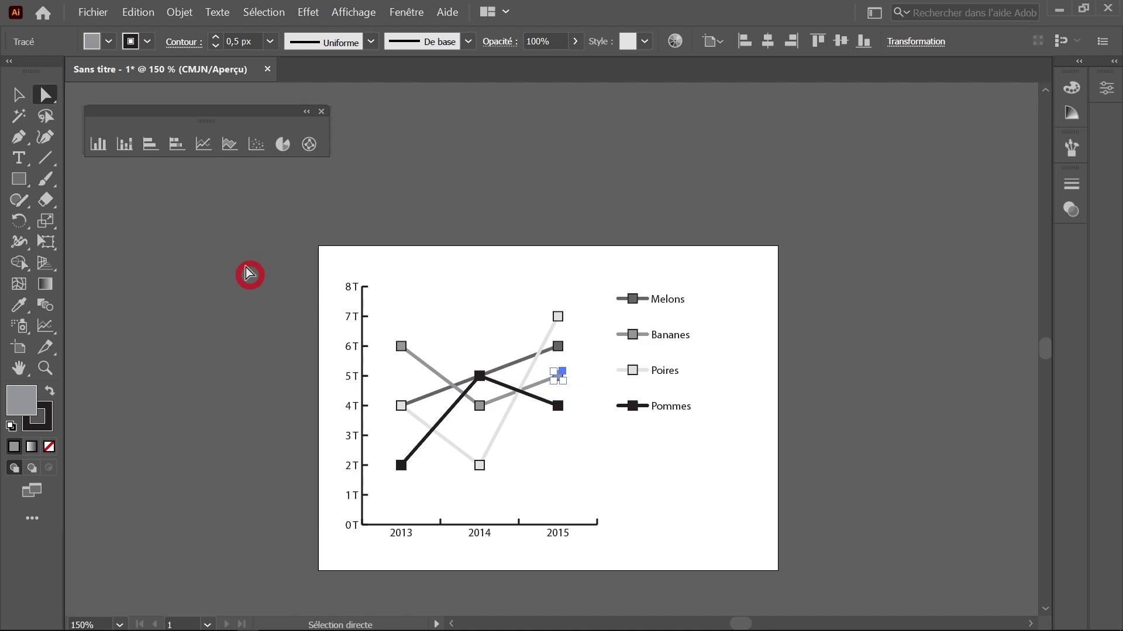
pyautogui.click(18, 94)
pyautogui.click(179, 12)
pyautogui.moveTo(261, 464)
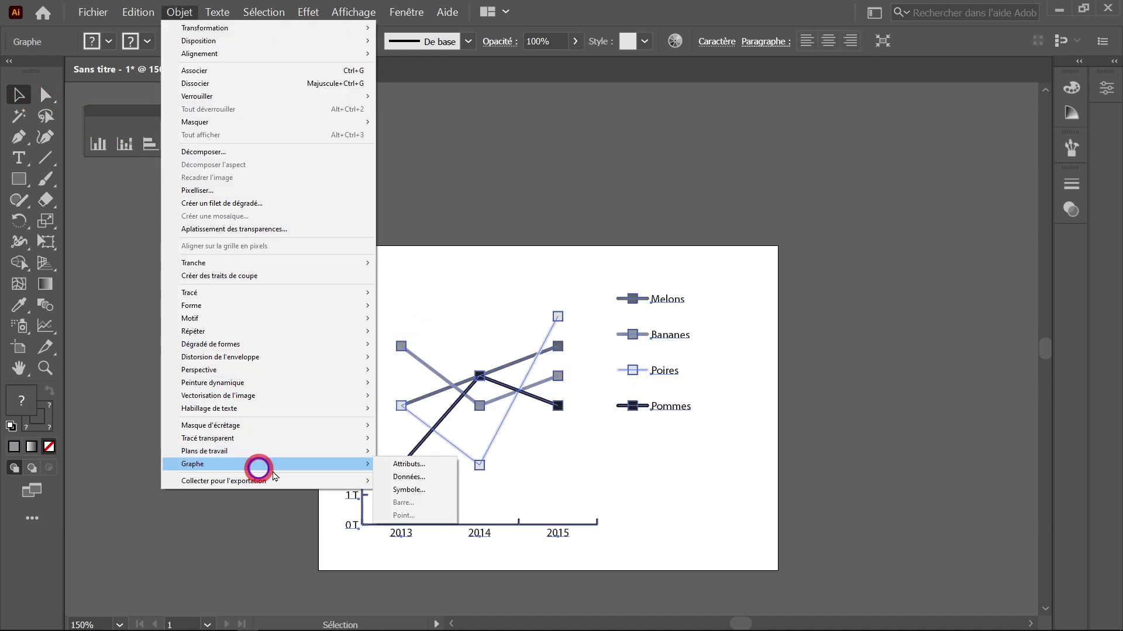
pyautogui.click(404, 464)
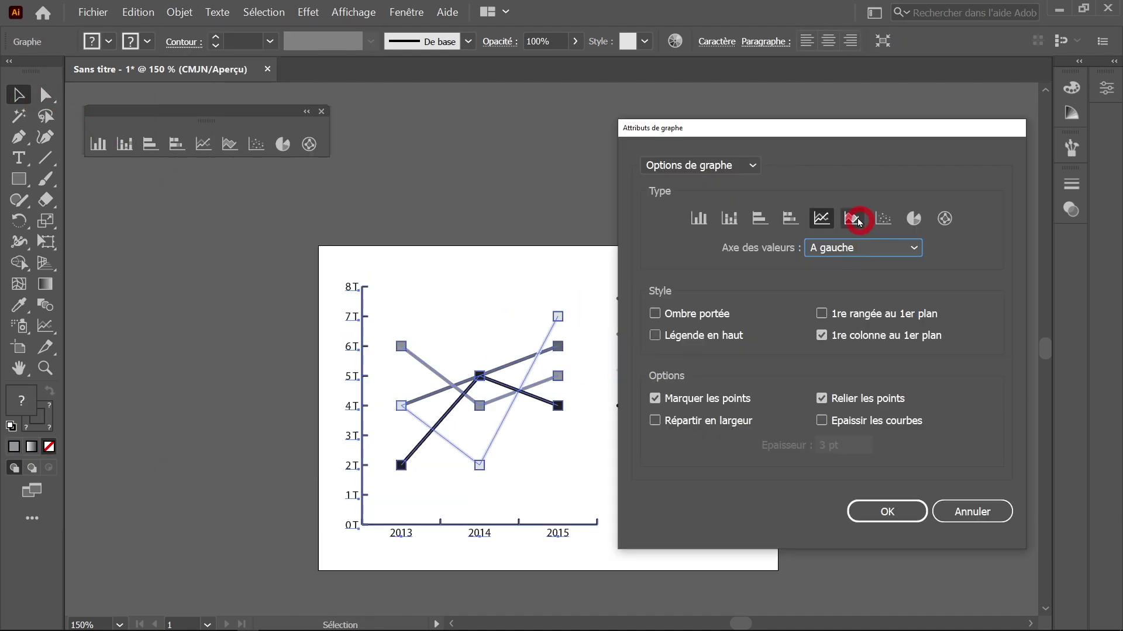
pyautogui.click(914, 219)
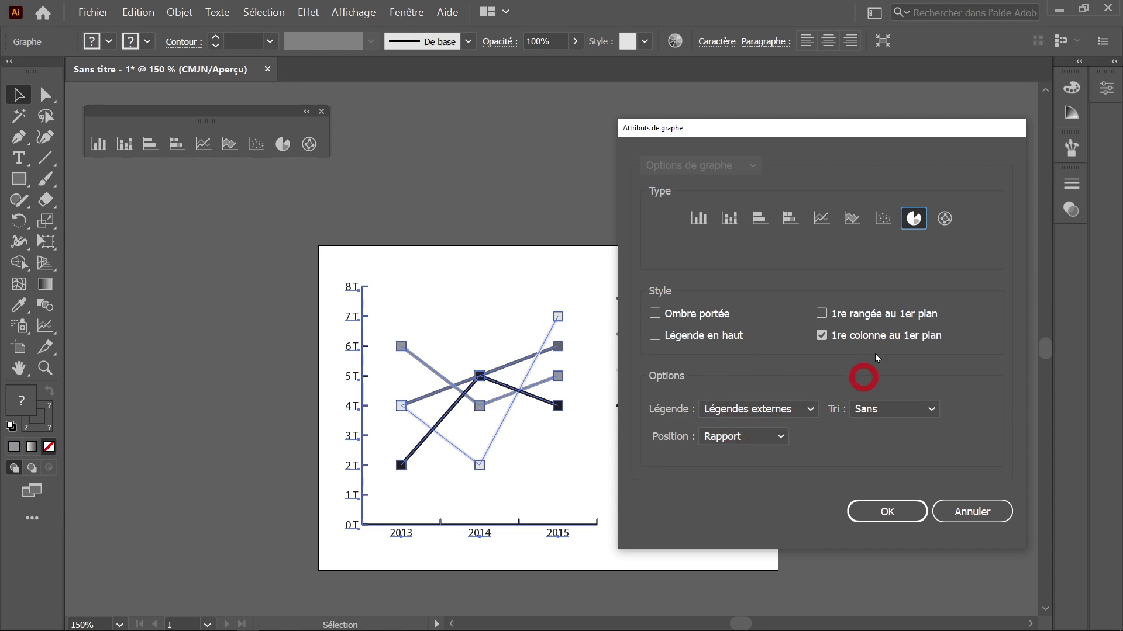
pyautogui.click(784, 408)
pyautogui.click(863, 469)
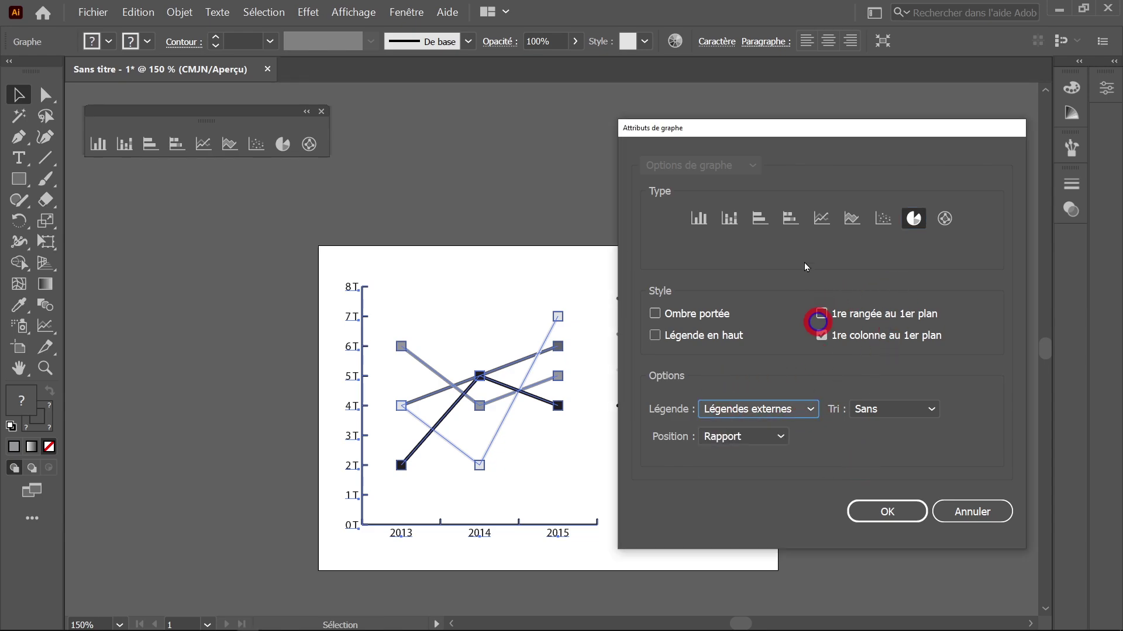
pyautogui.click(874, 503)
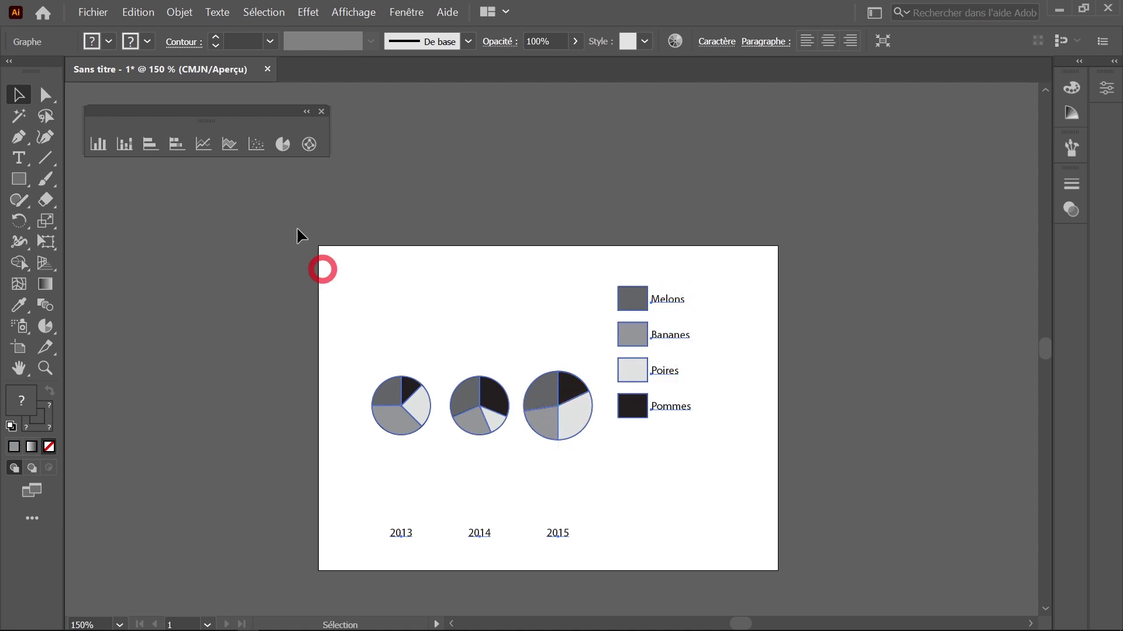
# - Set the pie charts' legend option to Légendes internes, apply it and check the labels inside the slices
pyautogui.click(179, 12)
pyautogui.moveTo(199, 464)
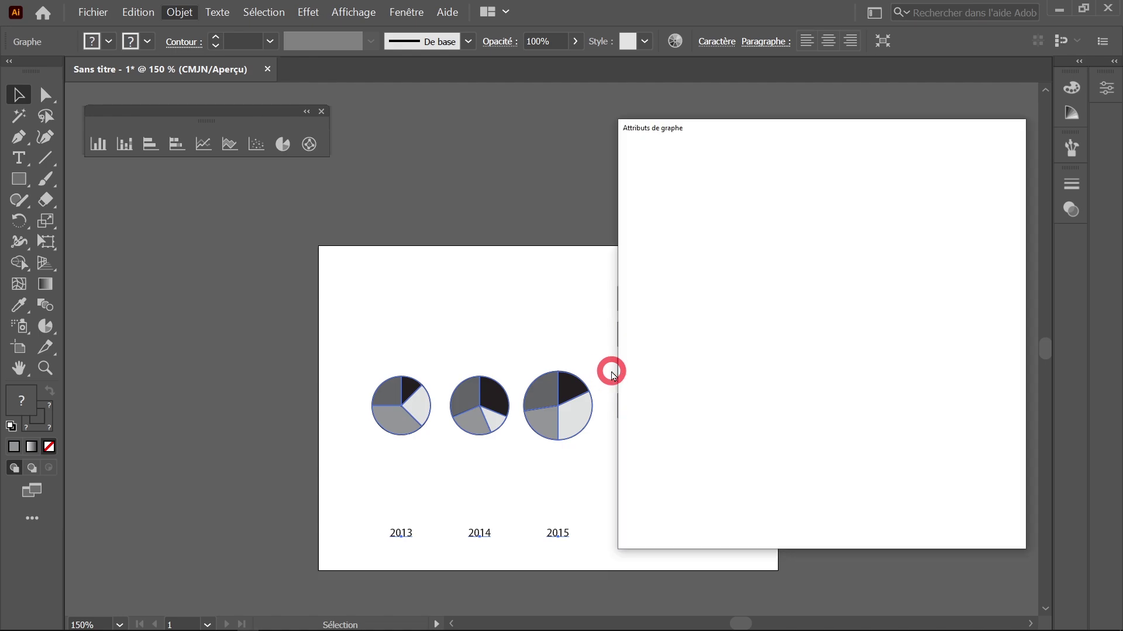
pyautogui.click(783, 411)
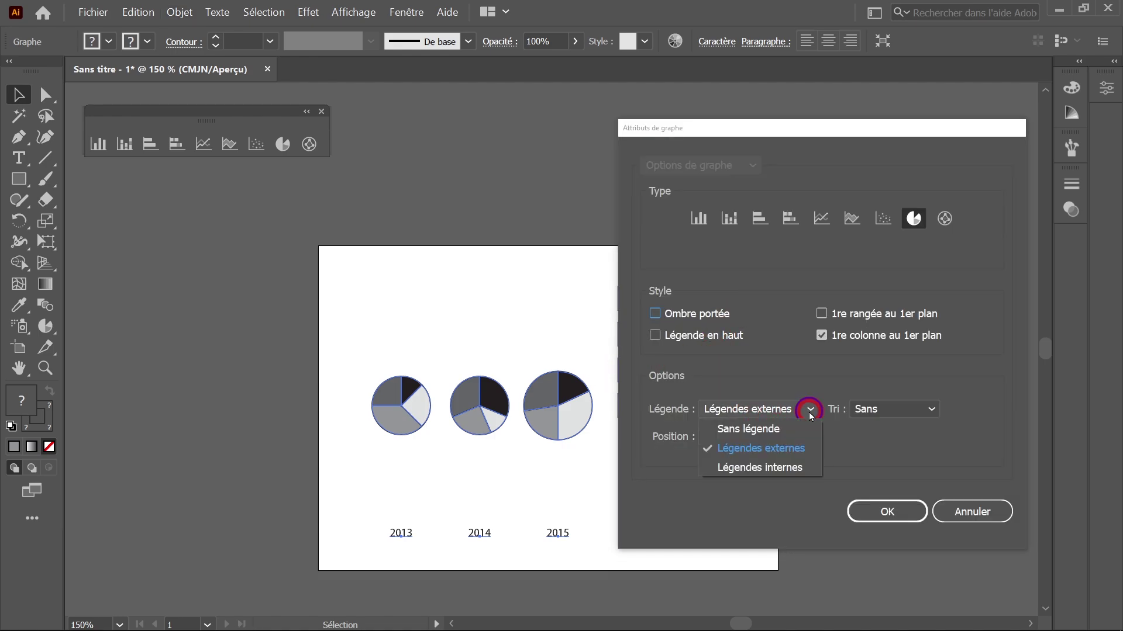
pyautogui.click(754, 471)
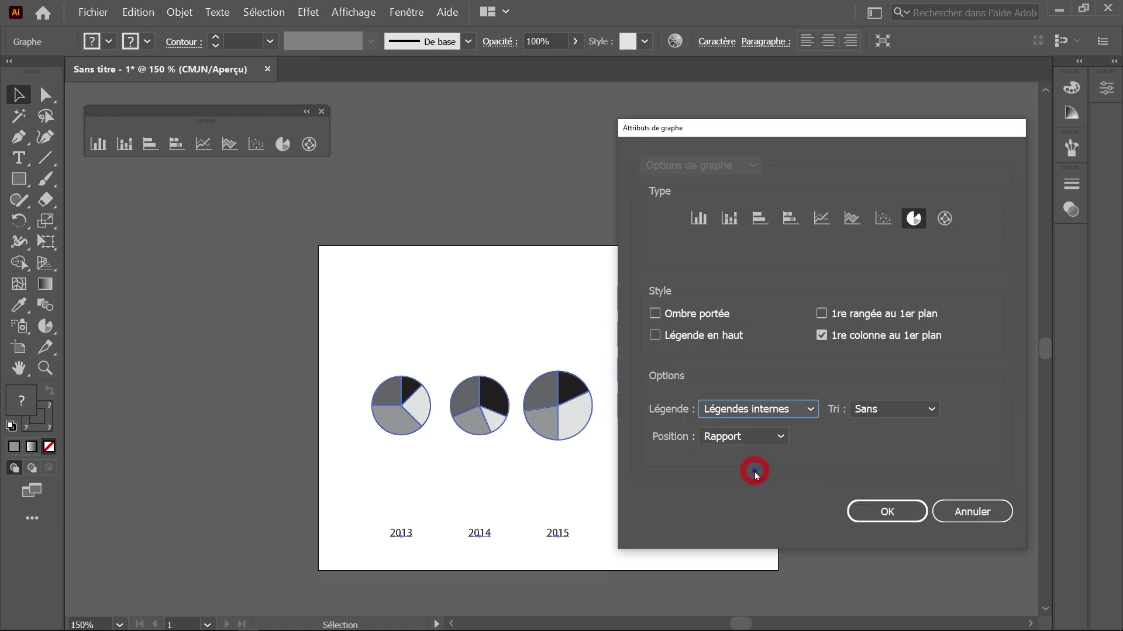
pyautogui.click(895, 514)
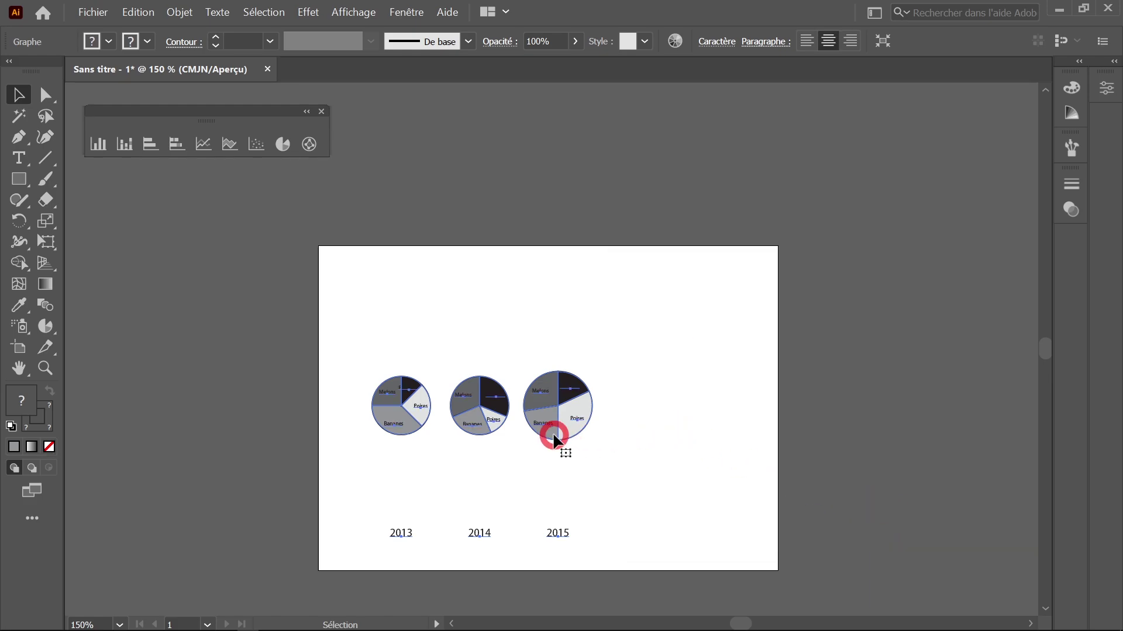
pyautogui.scroll(3, 553, 433)
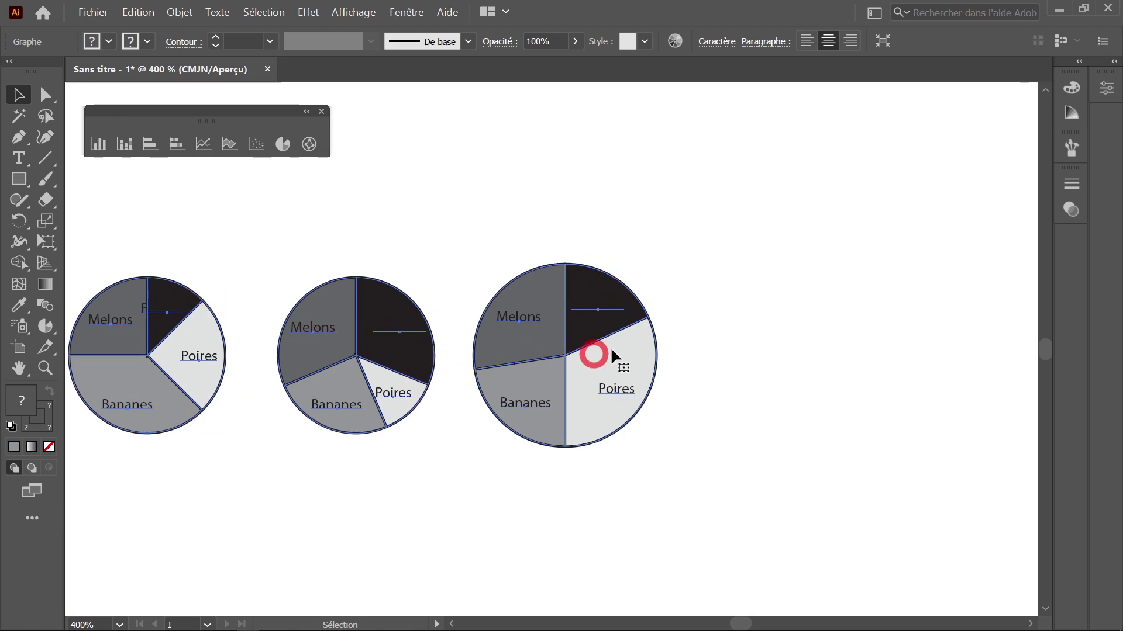
pyautogui.scroll(-1, 461, 366)
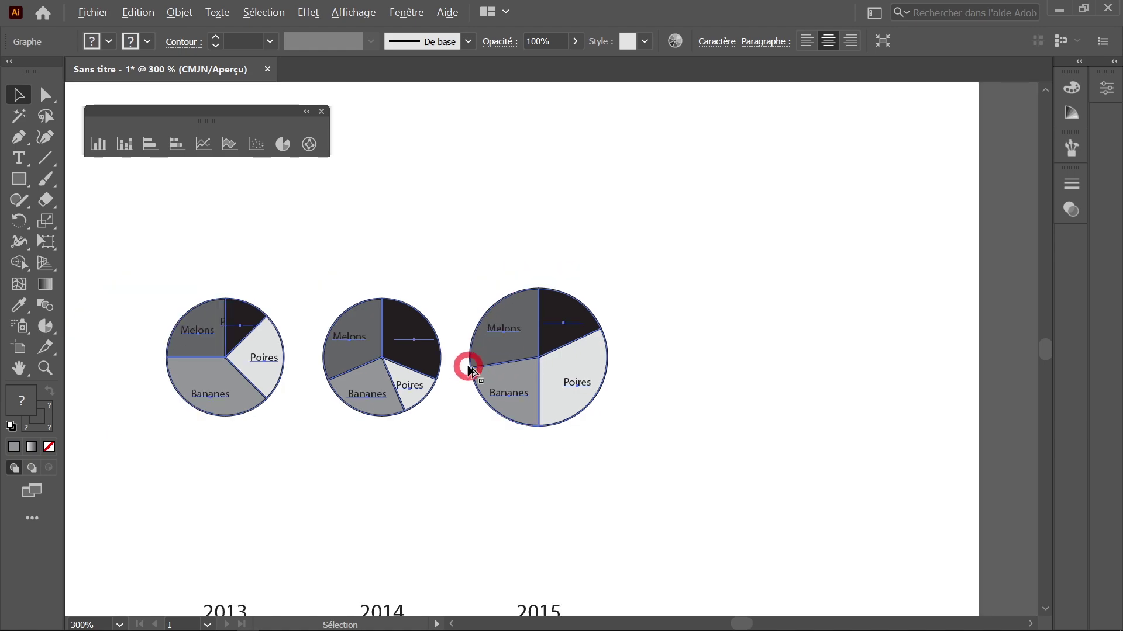
pyautogui.scroll(-2, 419, 405)
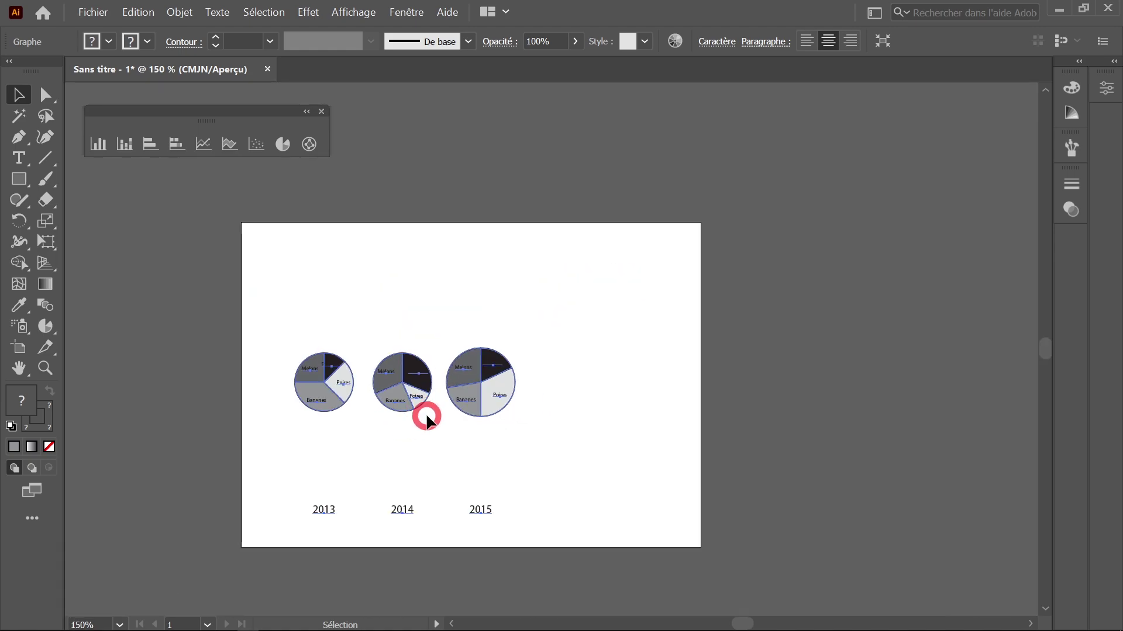
# - Change the graph type from pie charts to a radar graph, apply it and deselect the graph
pyautogui.scroll(1, 423, 406)
pyautogui.click(180, 11)
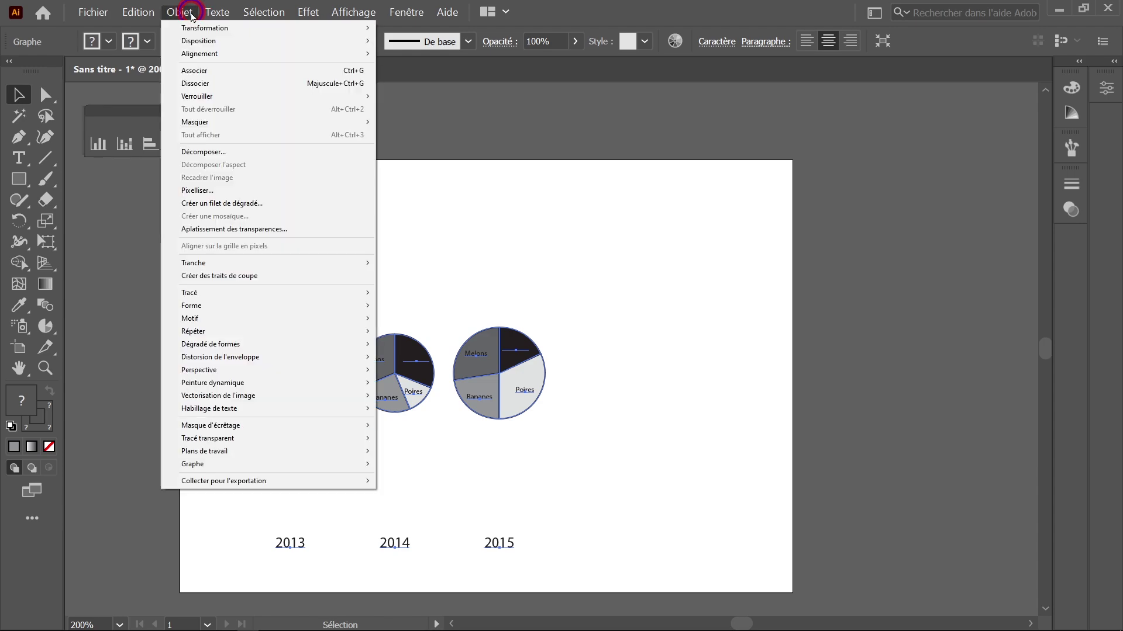
pyautogui.click(218, 465)
pyautogui.click(412, 466)
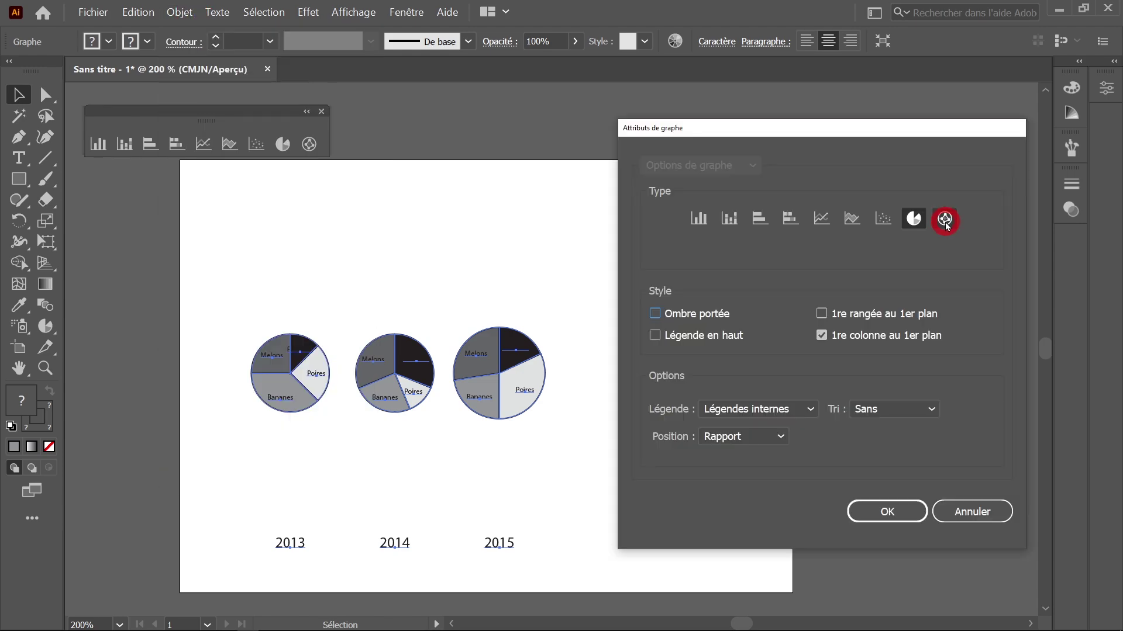
pyautogui.click(945, 219)
pyautogui.click(887, 510)
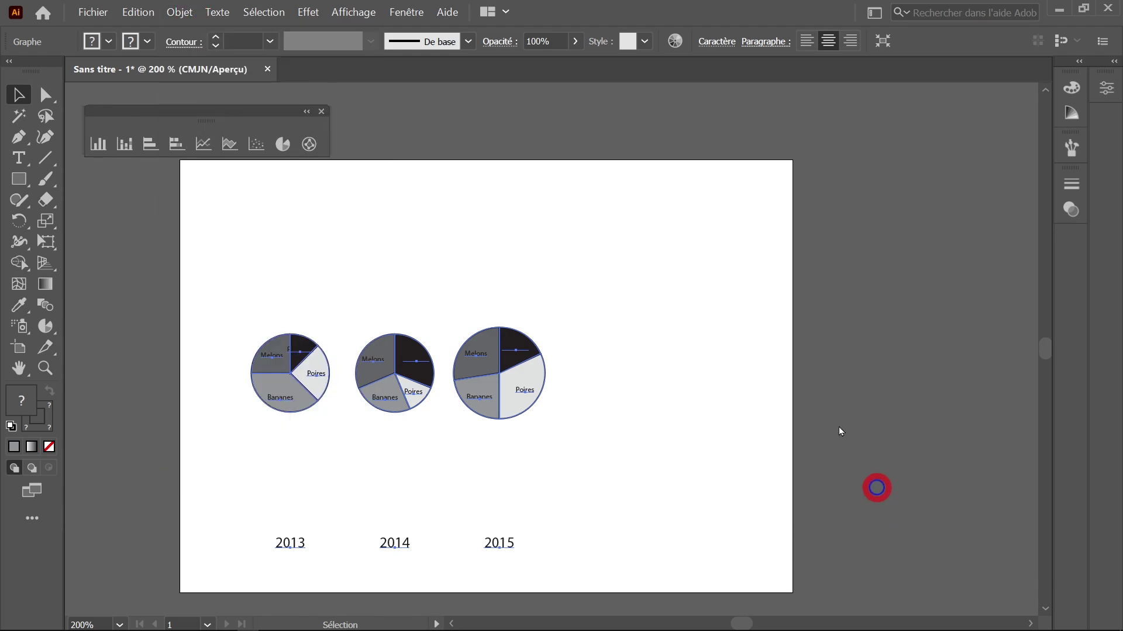
pyautogui.click(740, 322)
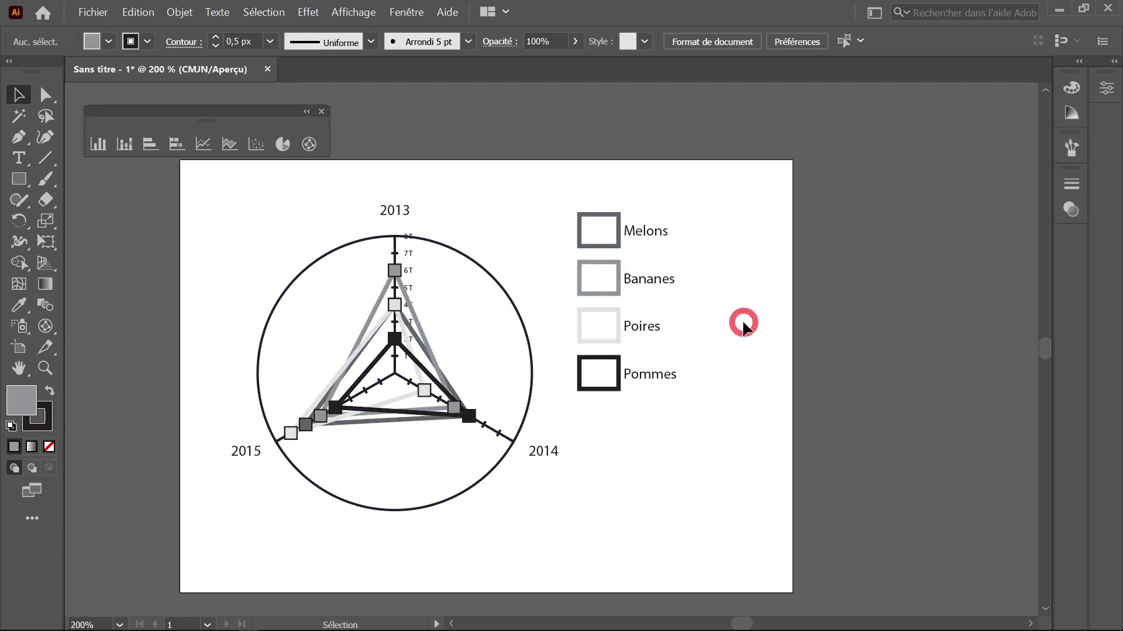
# - Select the whole radar graph and change its type to a scatter graph with marked and connected points
pyautogui.moveTo(742, 321); pyautogui.dragTo(326, 218)
pyautogui.click(180, 13)
pyautogui.click(257, 465)
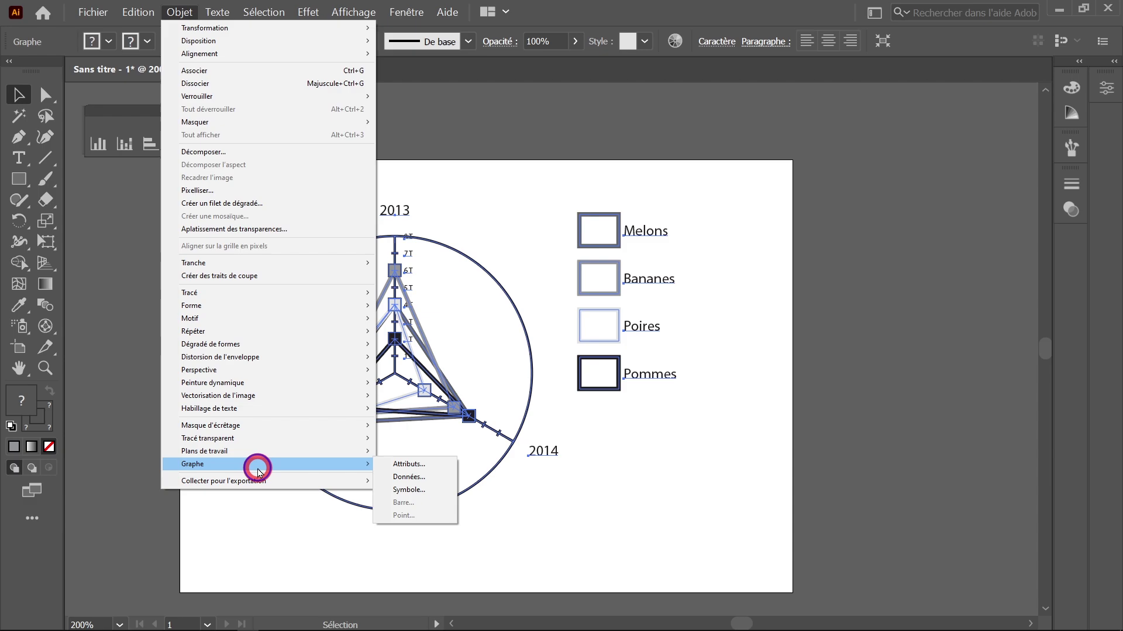
pyautogui.click(421, 464)
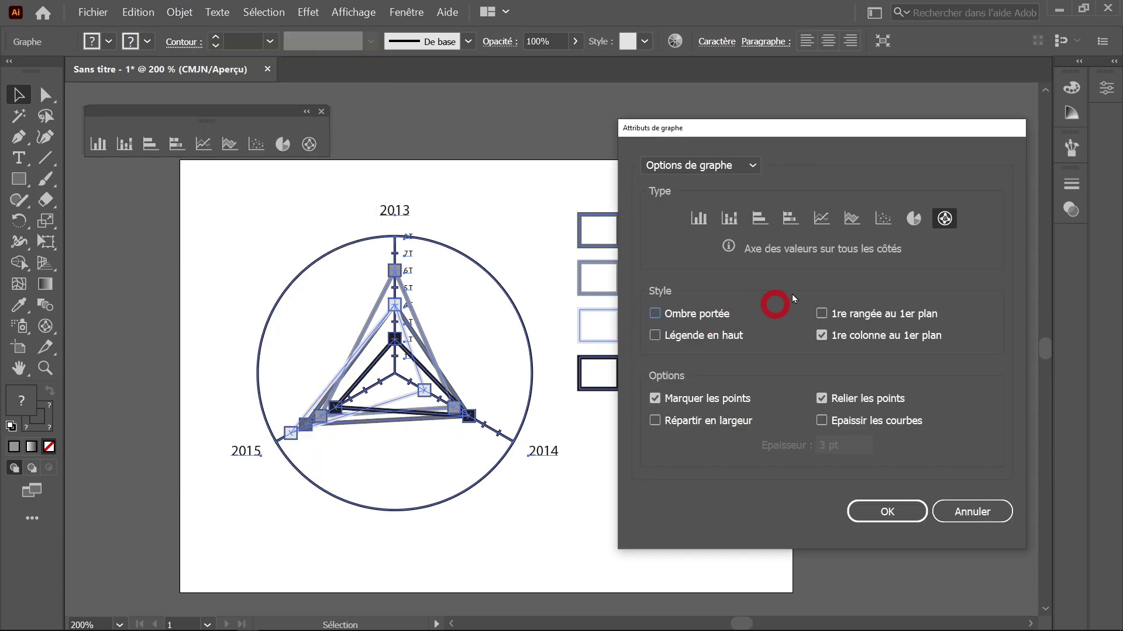
pyautogui.click(883, 220)
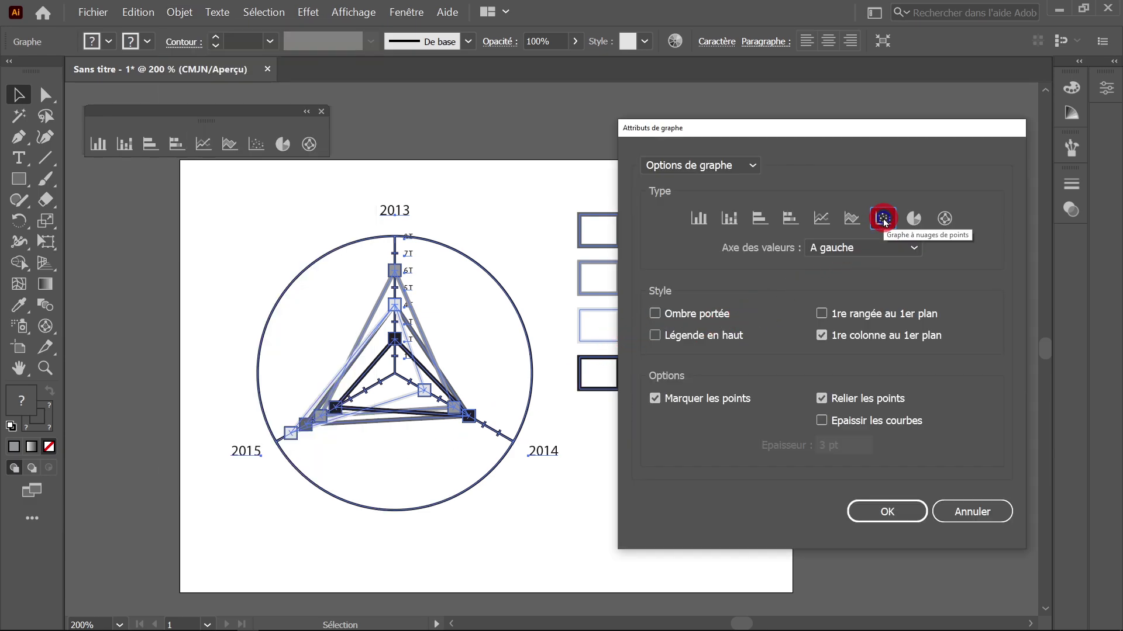
pyautogui.click(877, 514)
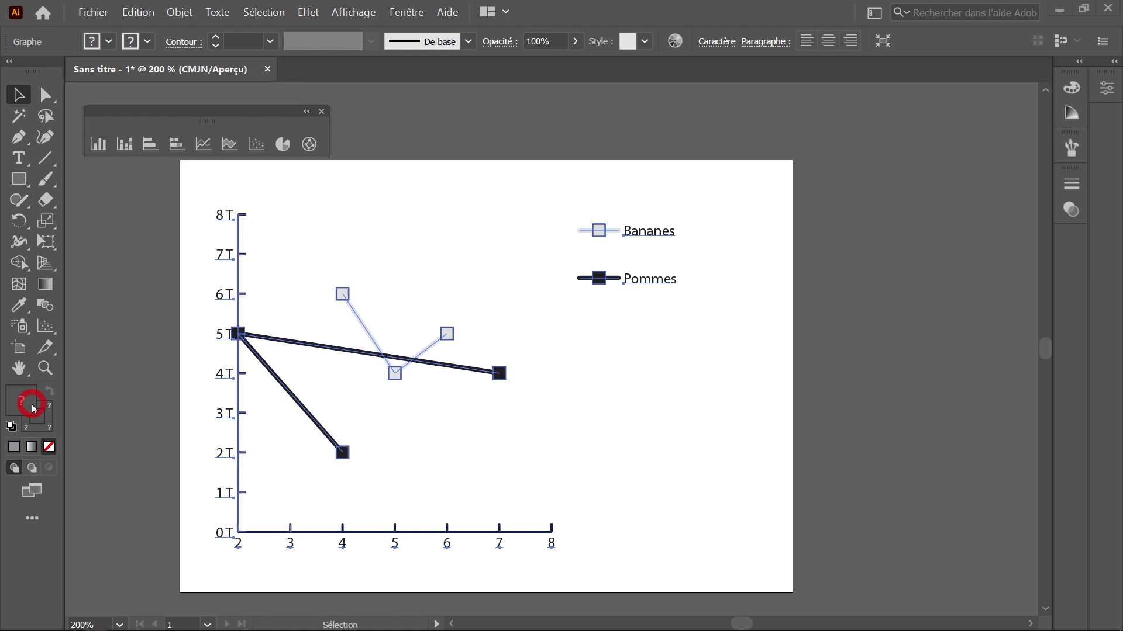
# - Replace the graph data with Age and Score columns for Groupe A, Groupe B and Groupe C, ages 12 to 30, apply it and close the data window
pyautogui.click(179, 13)
pyautogui.moveTo(230, 471)
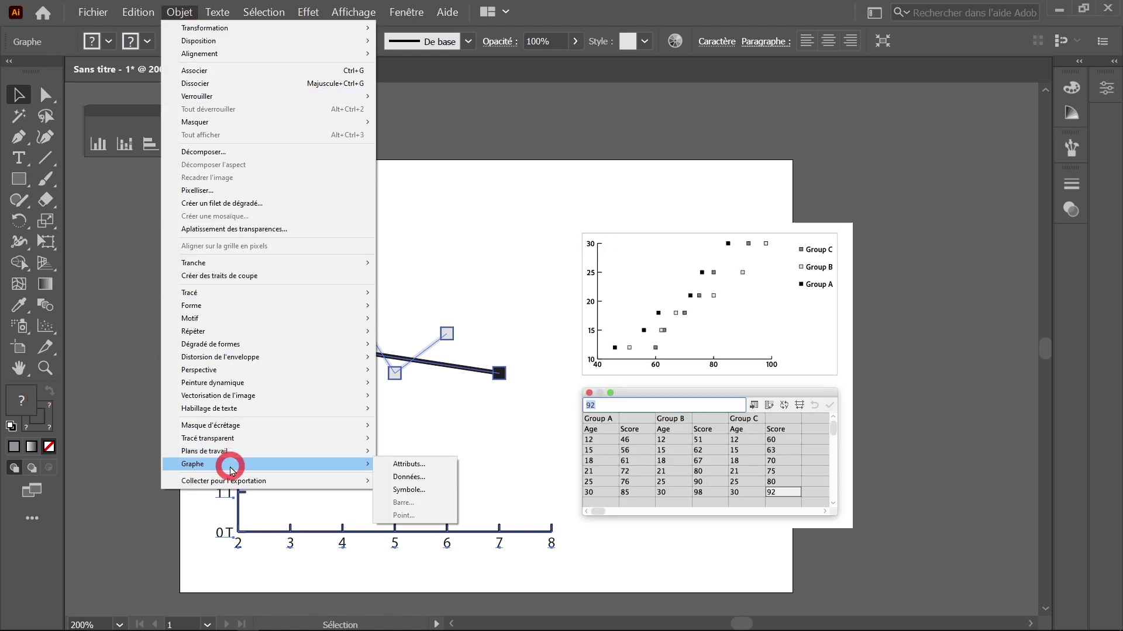
pyautogui.click(409, 477)
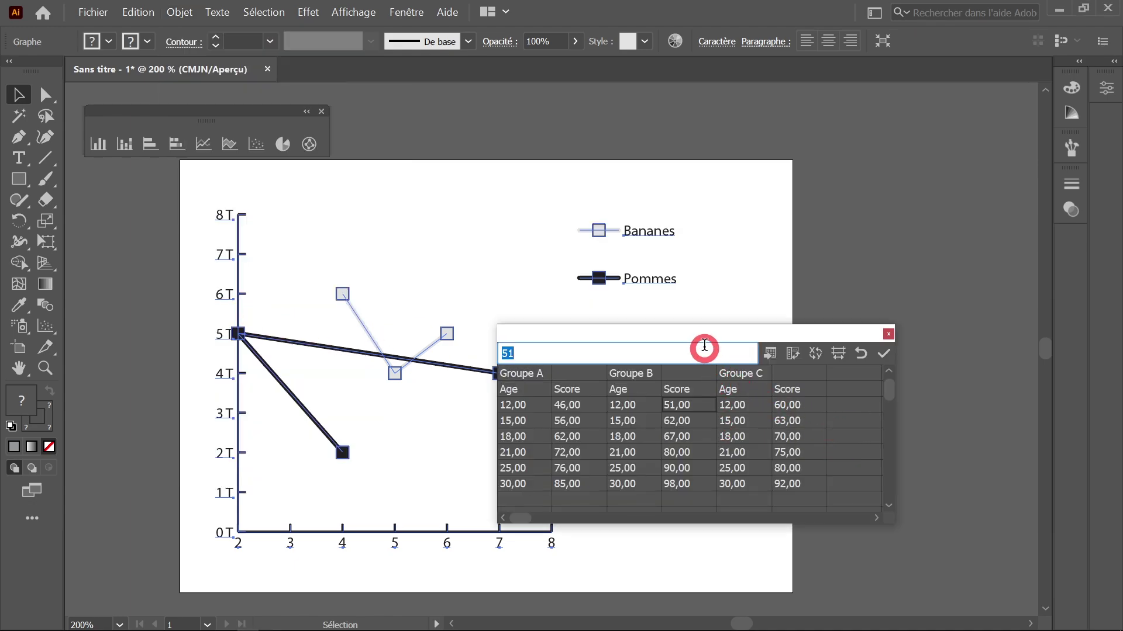
pyautogui.moveTo(707, 333); pyautogui.dragTo(790, 308)
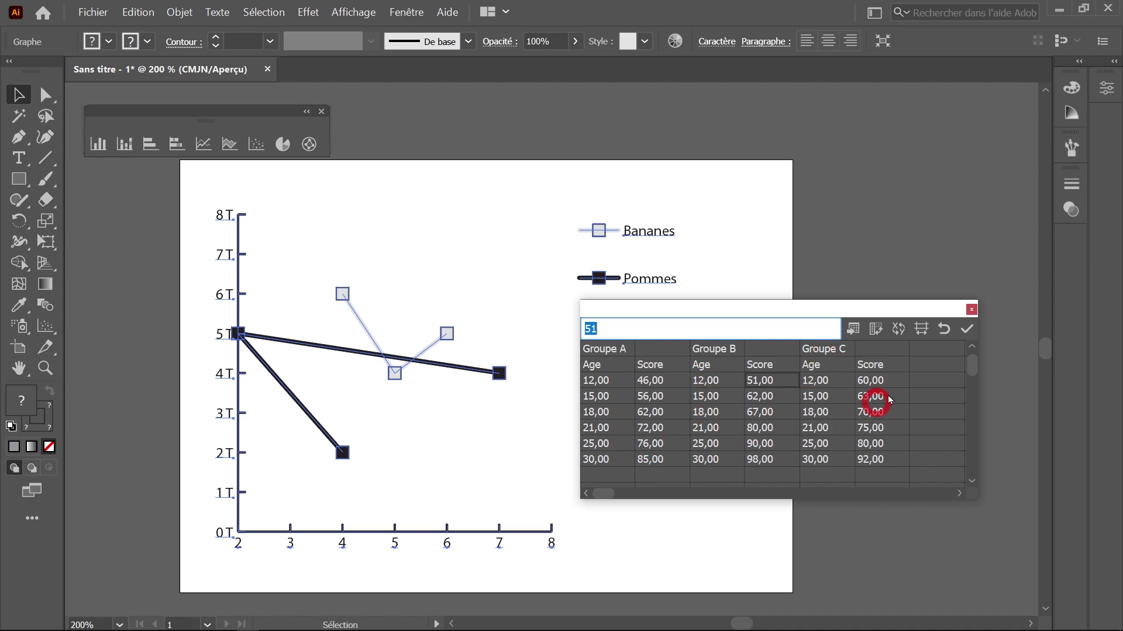
pyautogui.click(967, 335)
pyautogui.moveTo(811, 310); pyautogui.dragTo(880, 367)
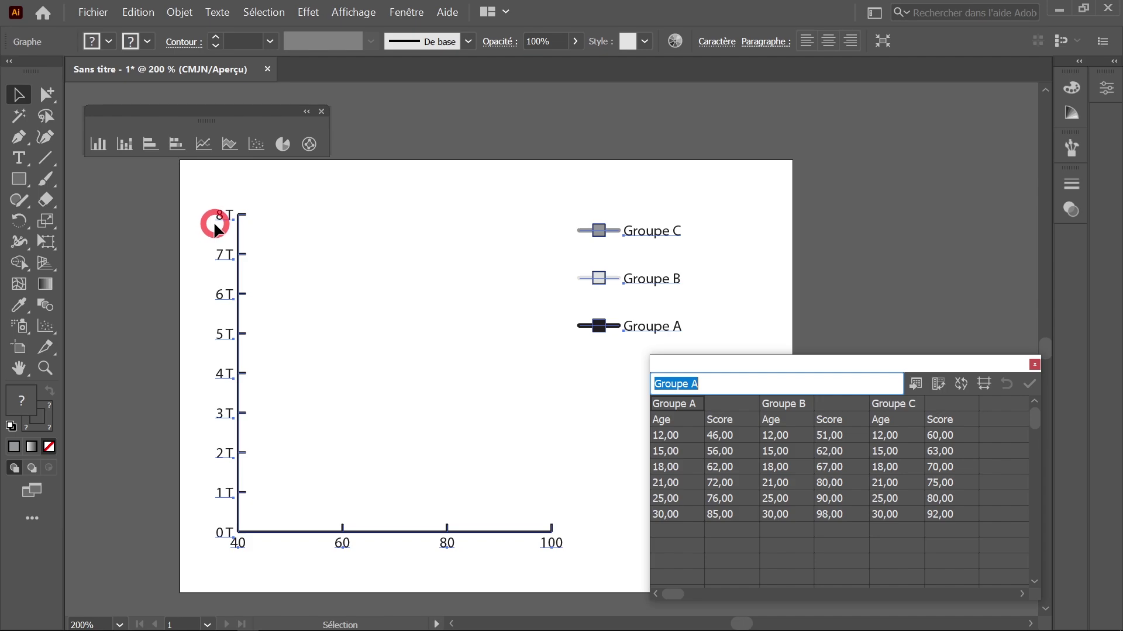
pyautogui.click(179, 12)
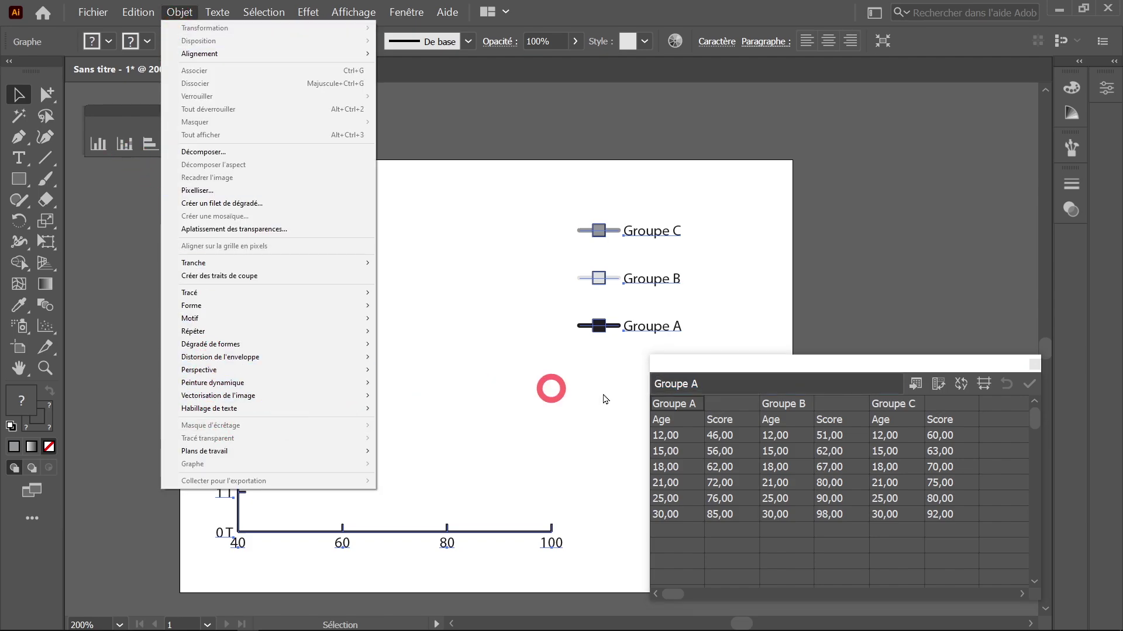
pyautogui.click(1033, 365)
pyautogui.click(1033, 365)
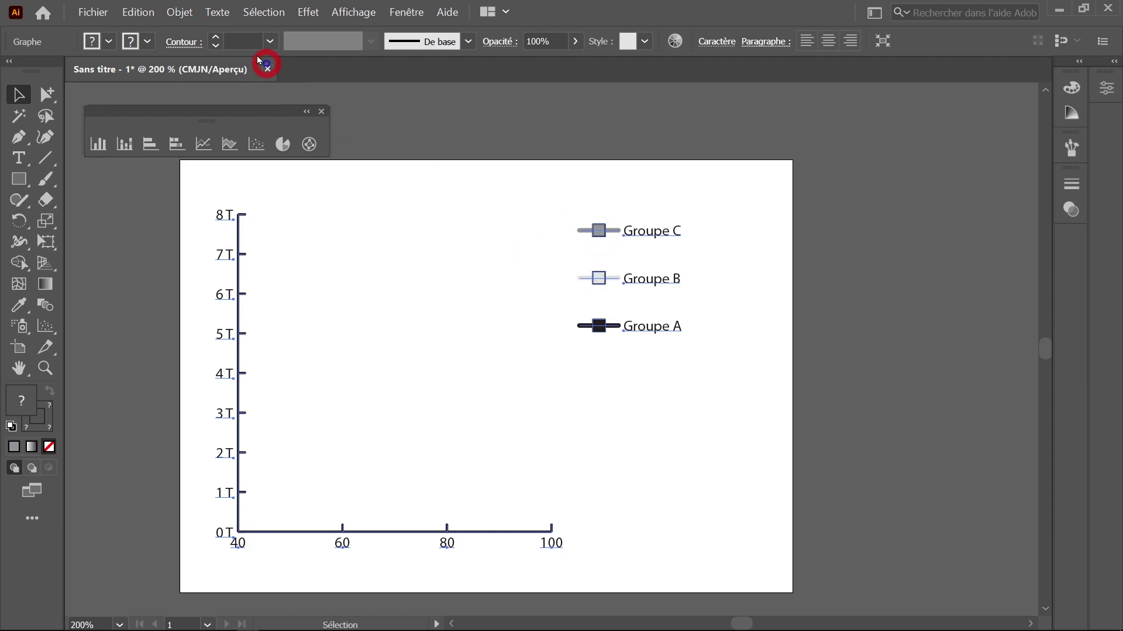
# - Disable the Remplacer les calculs option for the scatter graph's value axis, clear the label suffix and apply the attributes
pyautogui.click(179, 12)
pyautogui.moveTo(212, 465)
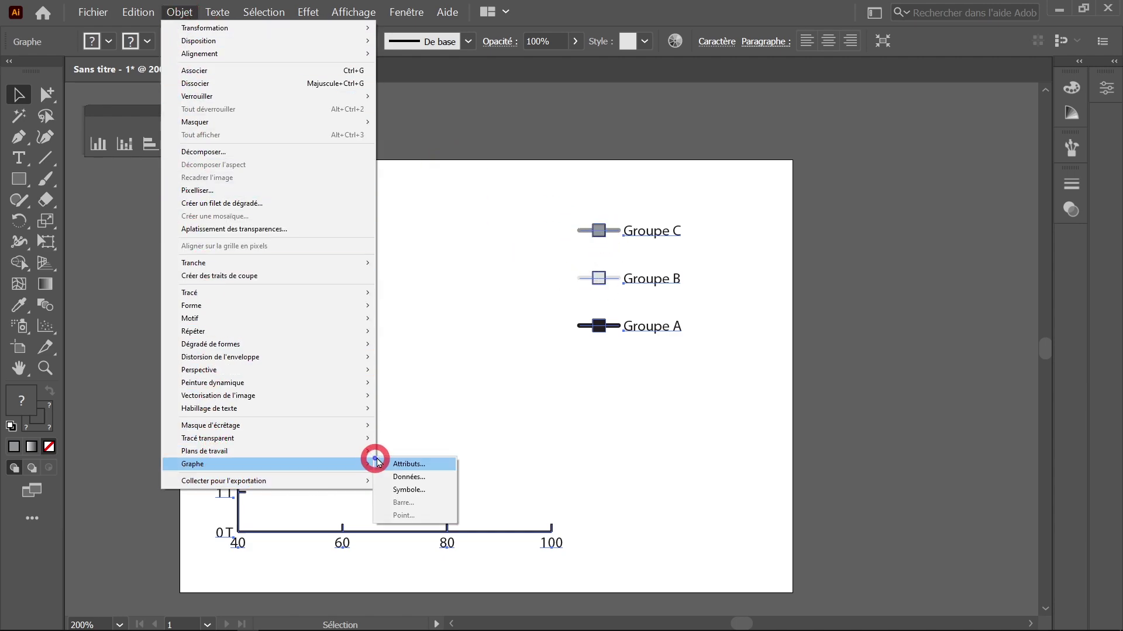
pyautogui.click(396, 464)
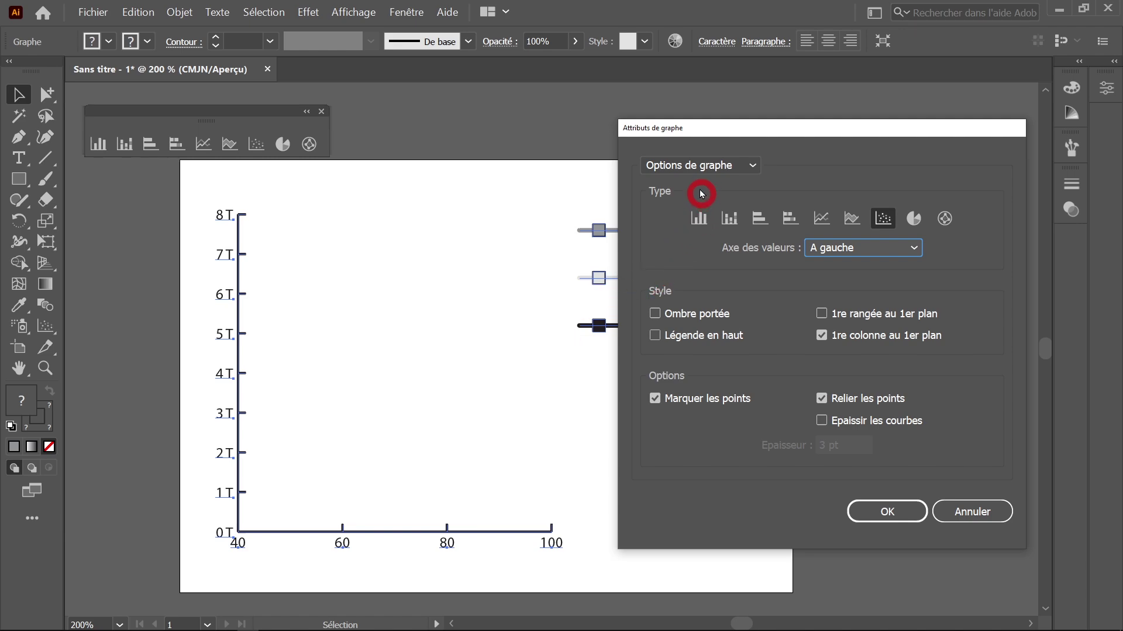
pyautogui.click(690, 169)
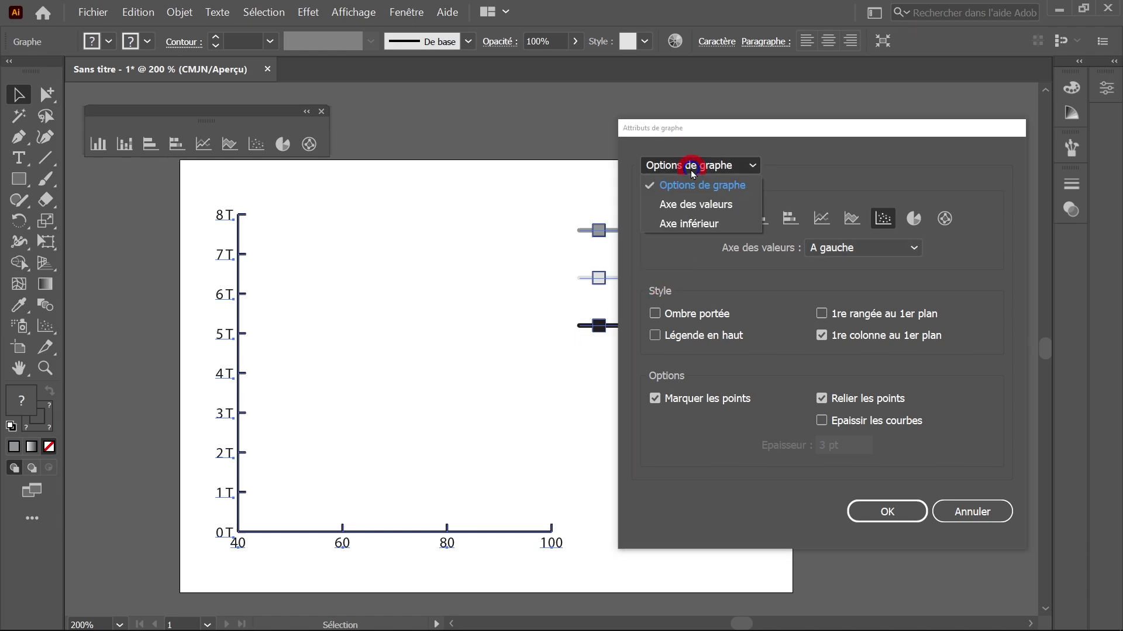
pyautogui.click(682, 206)
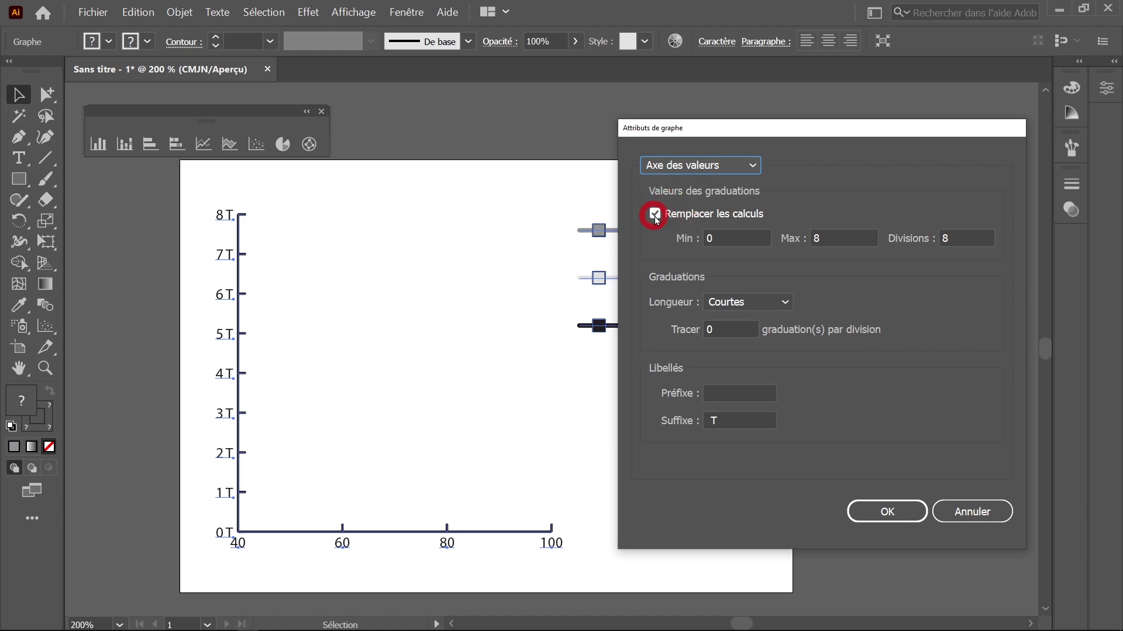
pyautogui.click(655, 214)
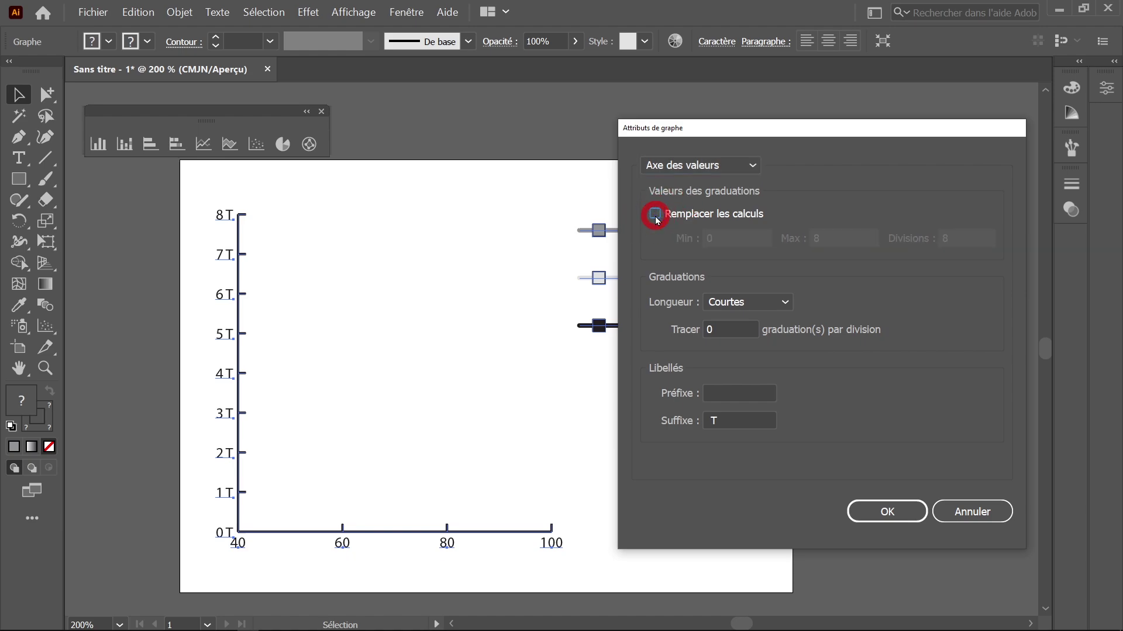
pyautogui.click(728, 421)
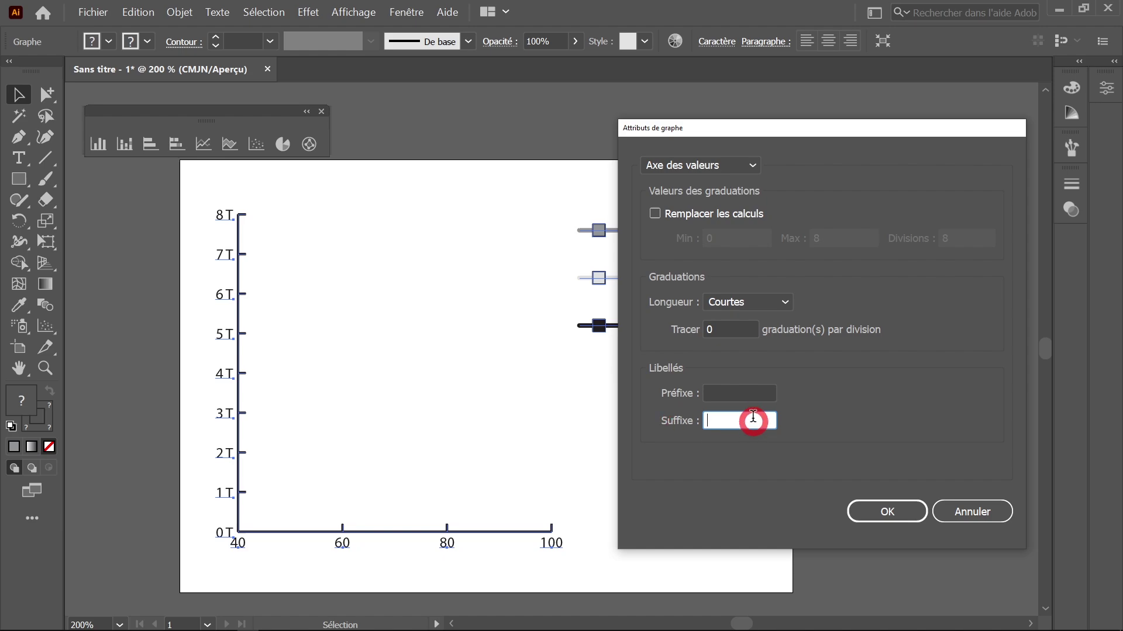
pyautogui.click(751, 392)
pyautogui.click(888, 512)
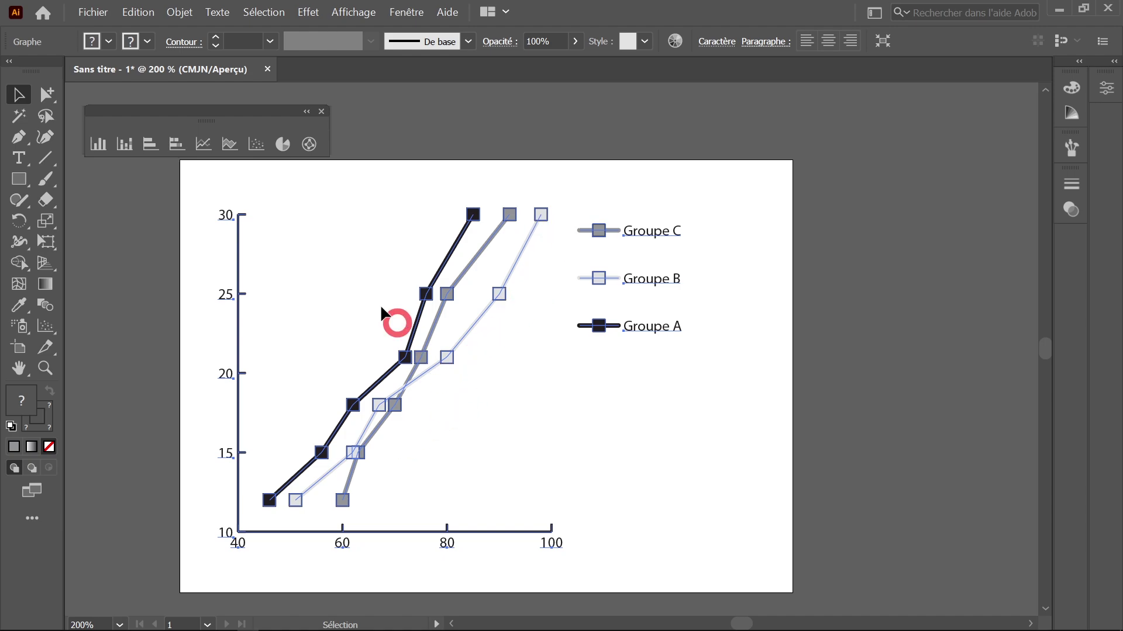
# - Turn off the Relier les points option for the scatter graph, apply it and deselect the graph
pyautogui.click(179, 12)
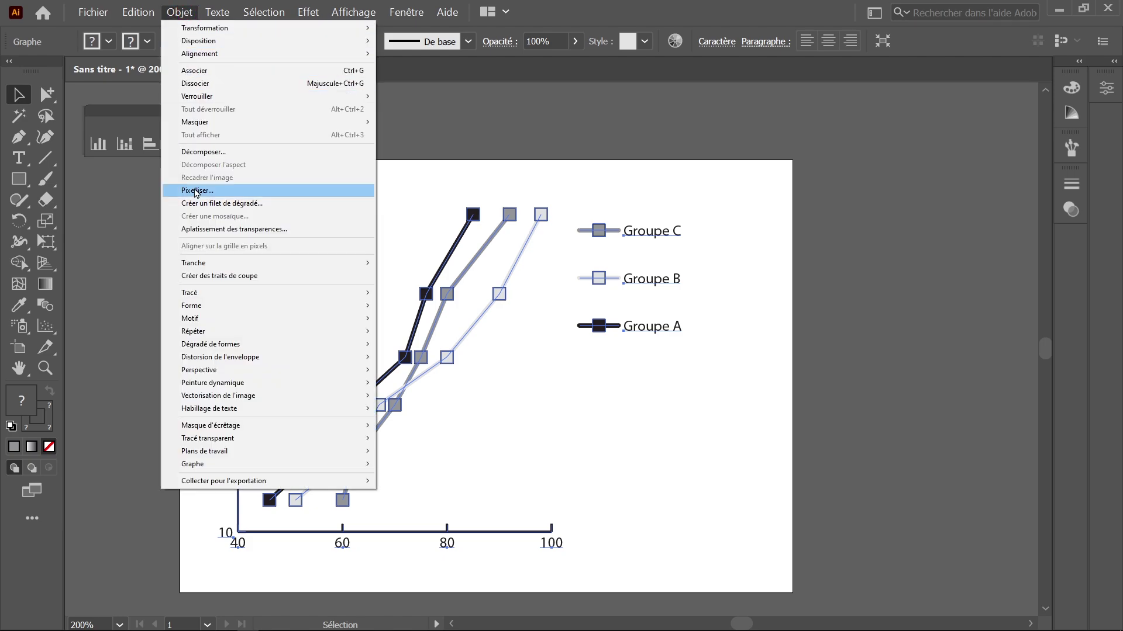
pyautogui.click(418, 463)
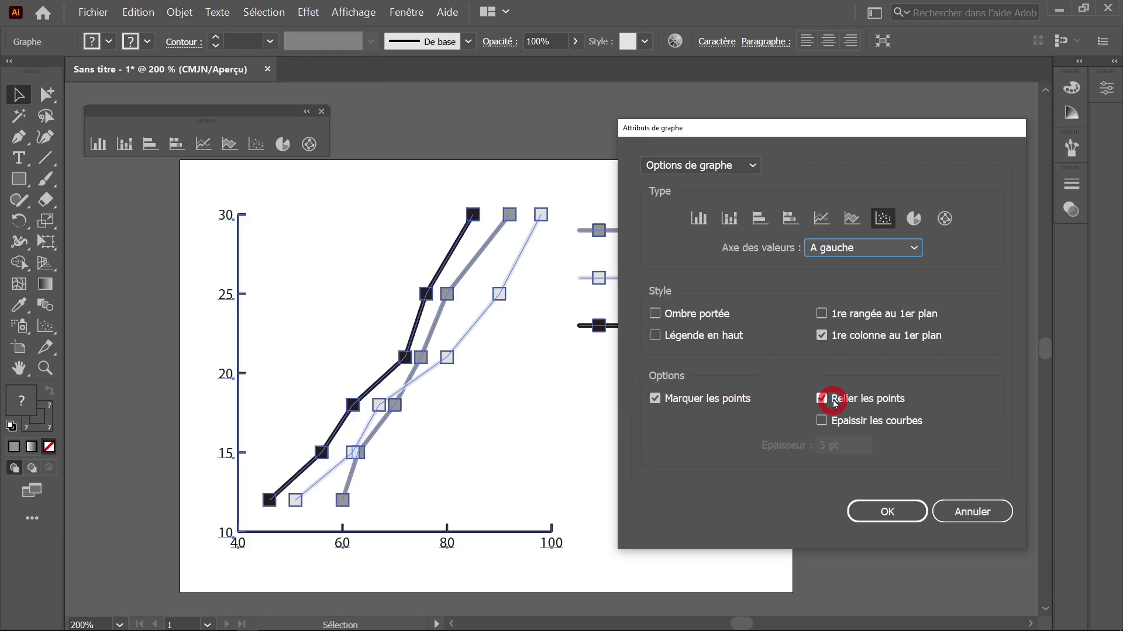
pyautogui.click(833, 401)
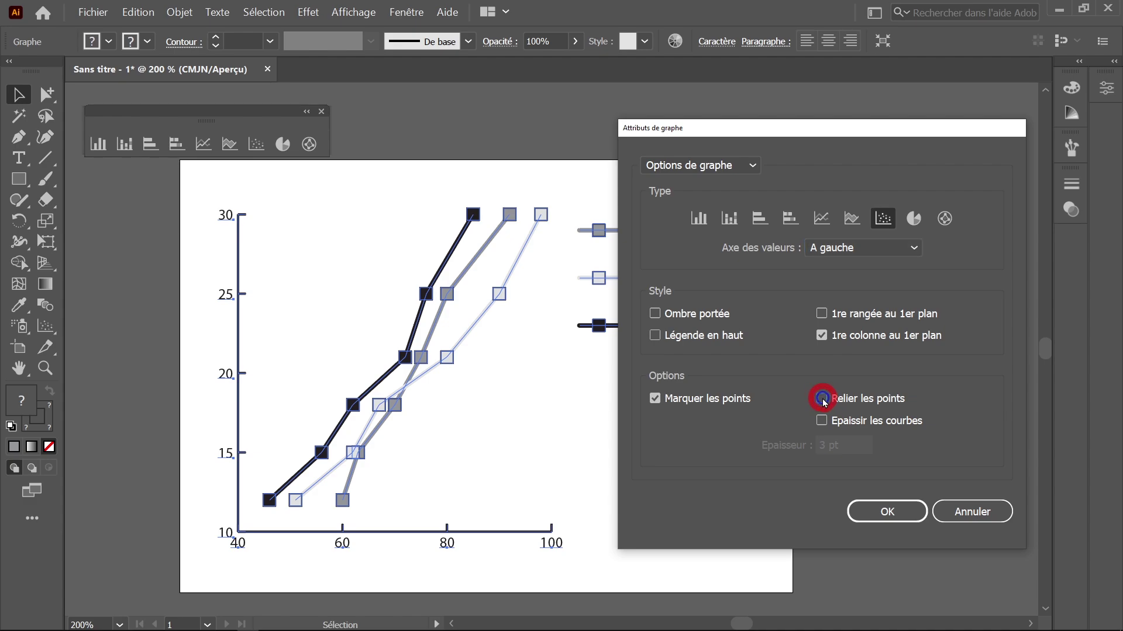
pyautogui.click(874, 519)
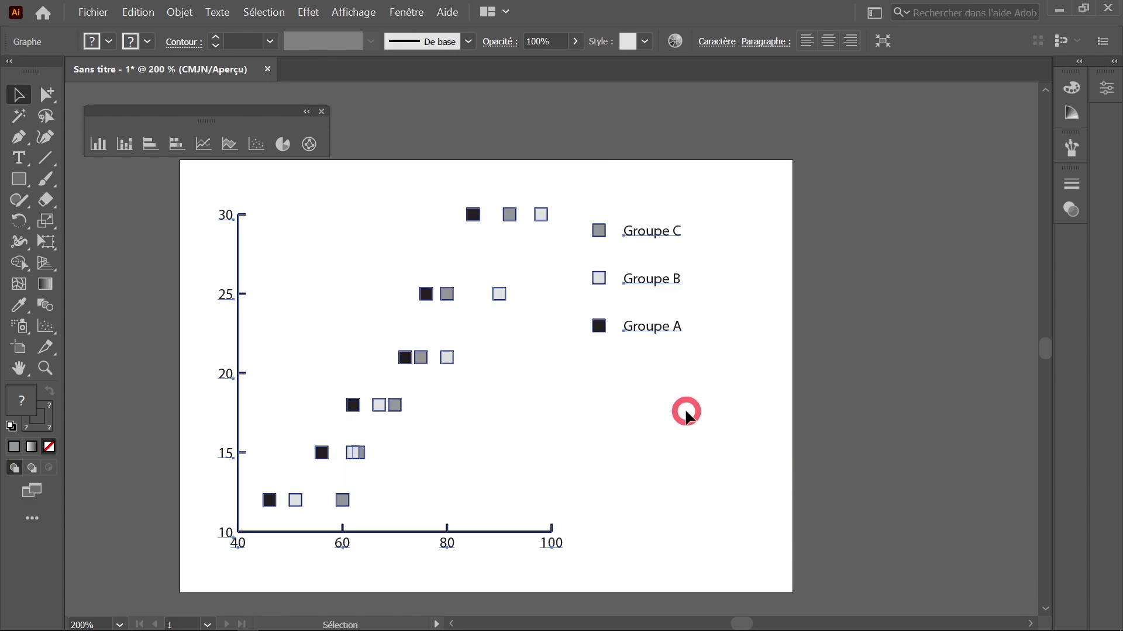
pyautogui.click(185, 225)
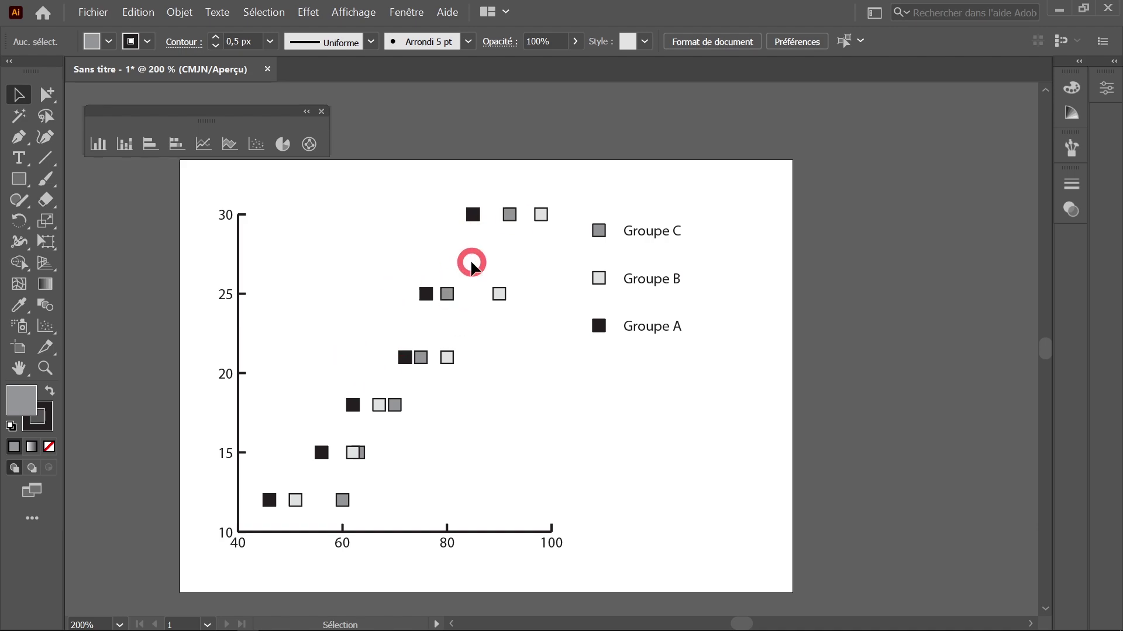
# - Open the scatter graph's data, swap its x and y axes and apply the change
pyautogui.click(508, 225)
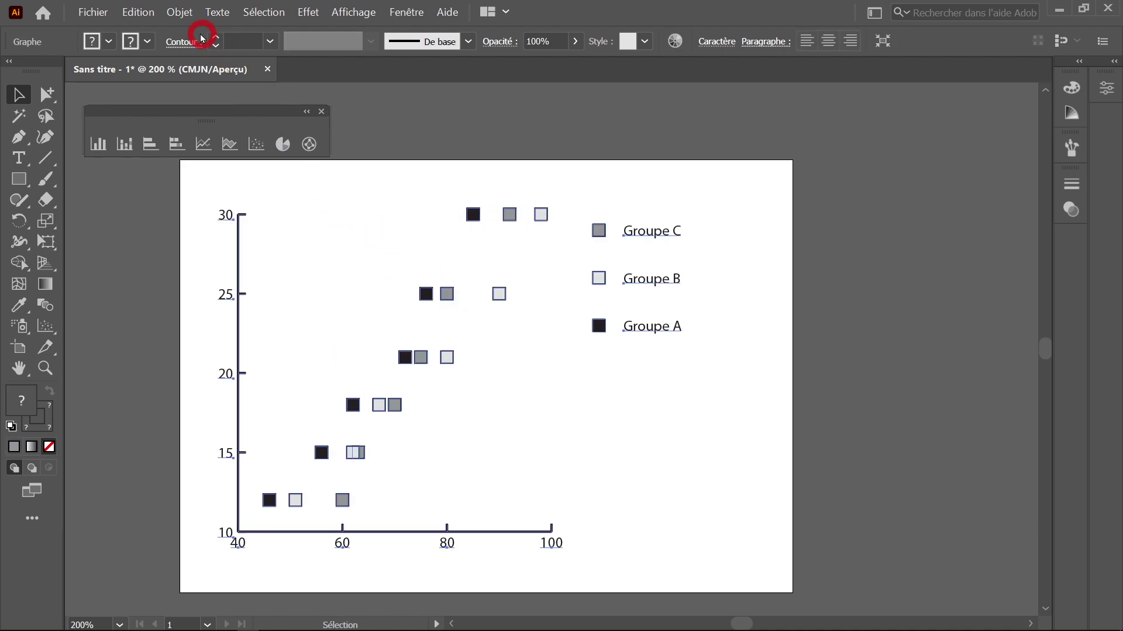
pyautogui.click(179, 11)
pyautogui.click(319, 468)
pyautogui.click(416, 475)
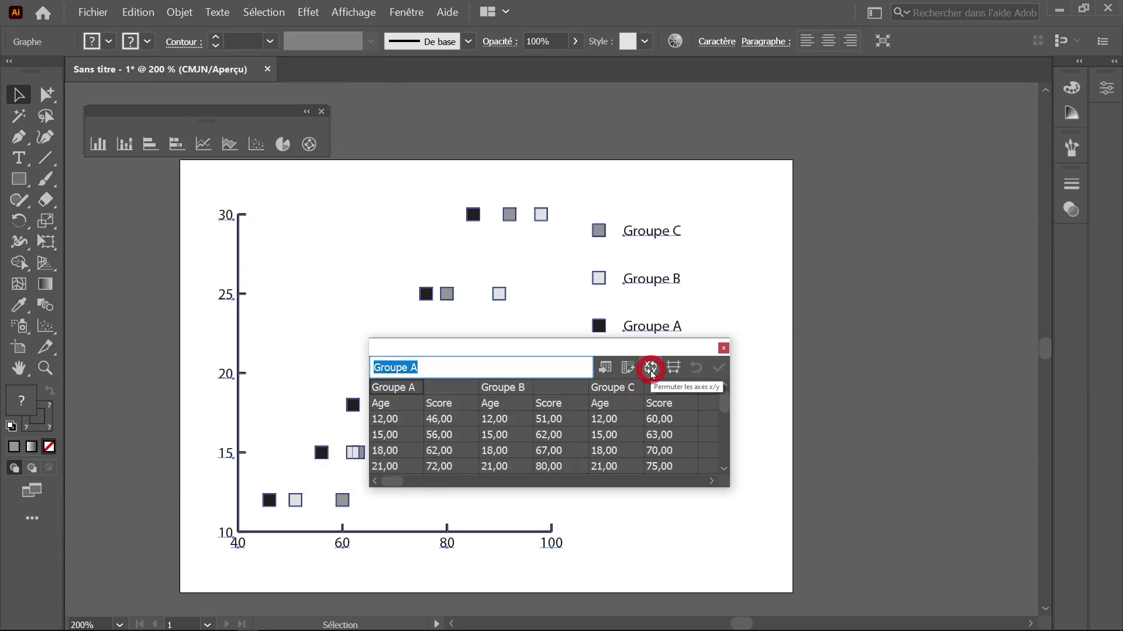
pyautogui.moveTo(637, 347); pyautogui.dragTo(848, 349)
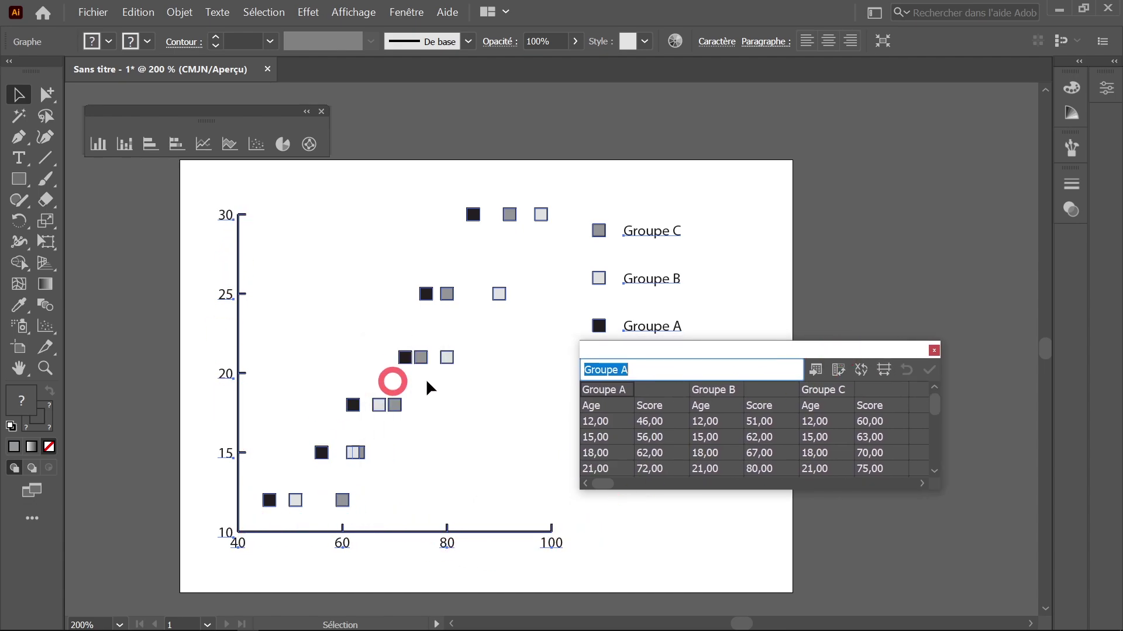
pyautogui.click(863, 371)
pyautogui.click(929, 370)
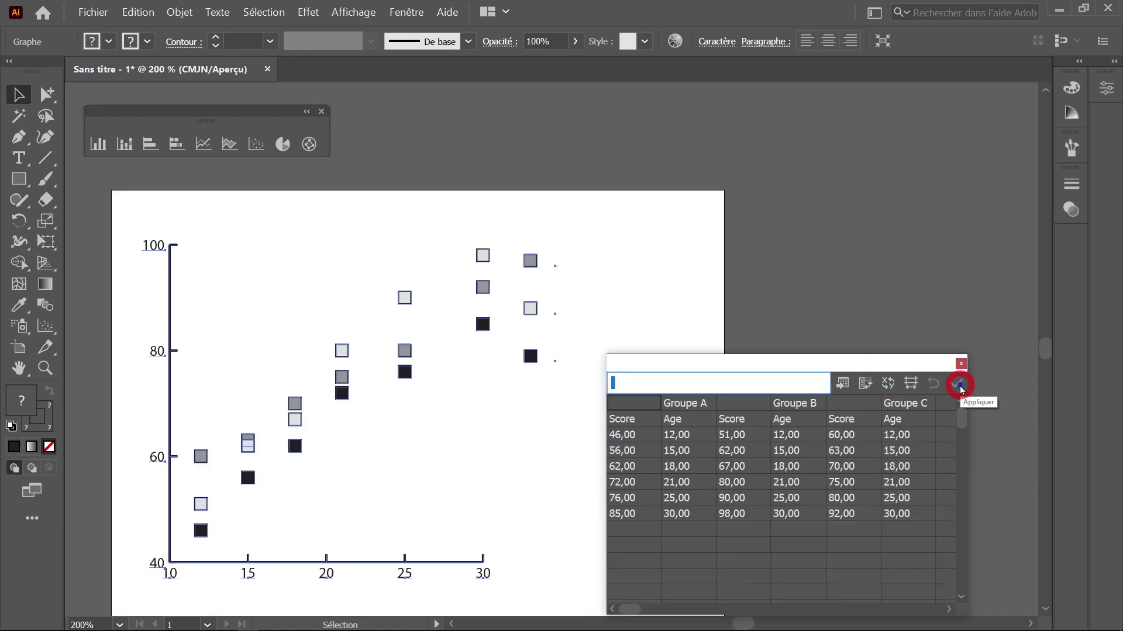
pyautogui.click(544, 256)
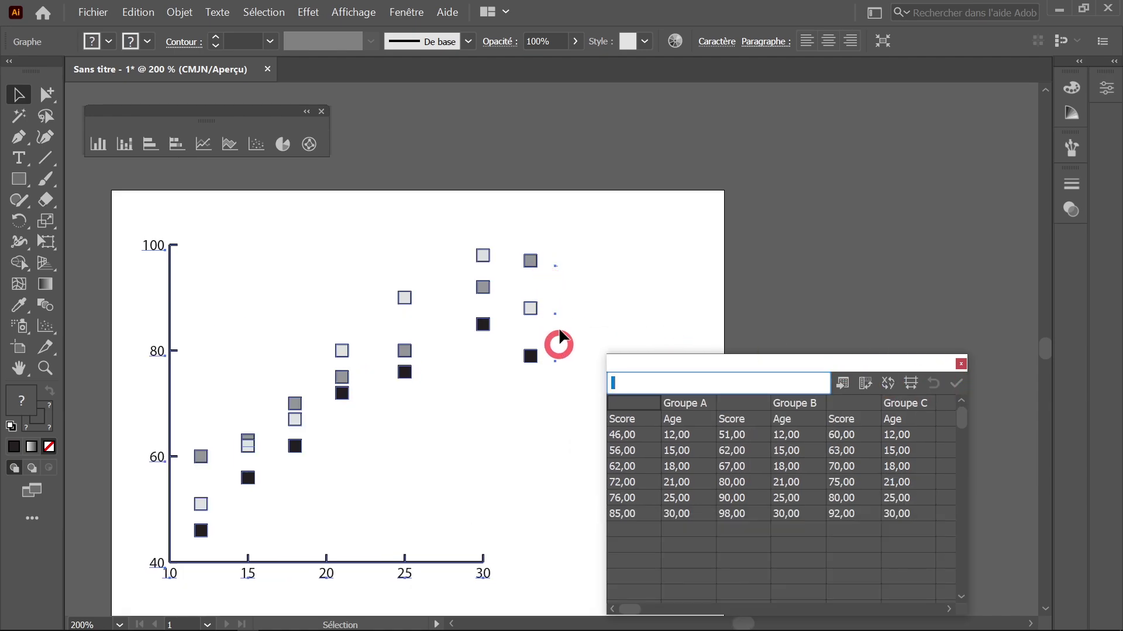
# - Copy the group headings one column back so Groupe A, Groupe B and Groupe C sit above the Score columns, and apply the data
pyautogui.click(682, 403)
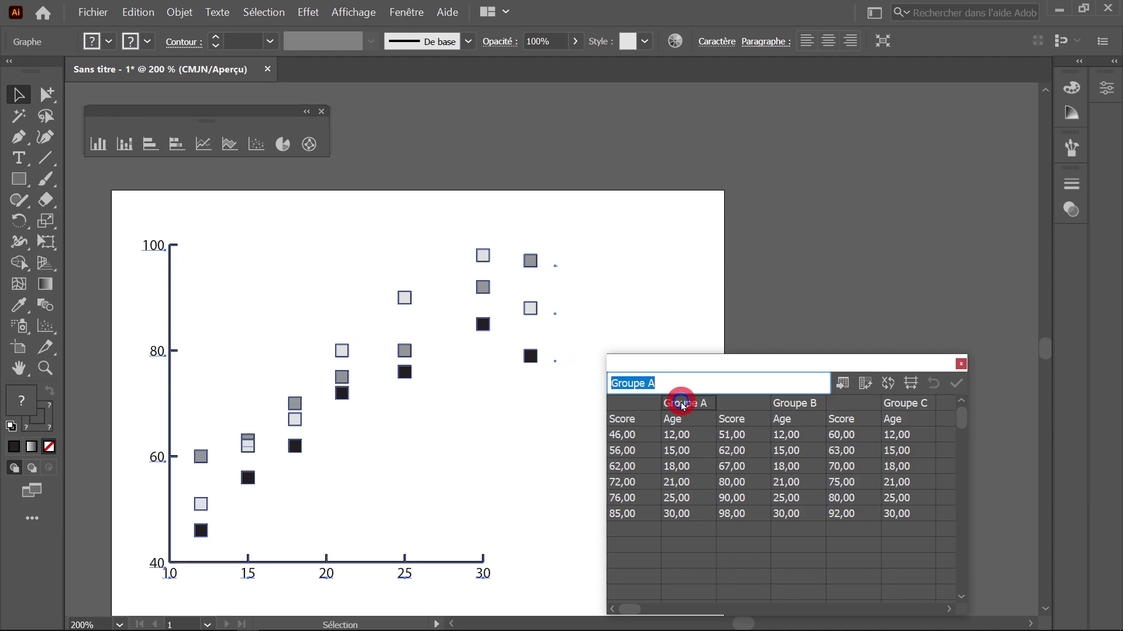
pyautogui.click(798, 405)
pyautogui.moveTo(800, 408); pyautogui.dragTo(677, 408)
pyautogui.hotkey('ctrl', 'c')
pyautogui.moveTo(634, 403); pyautogui.dragTo(852, 407)
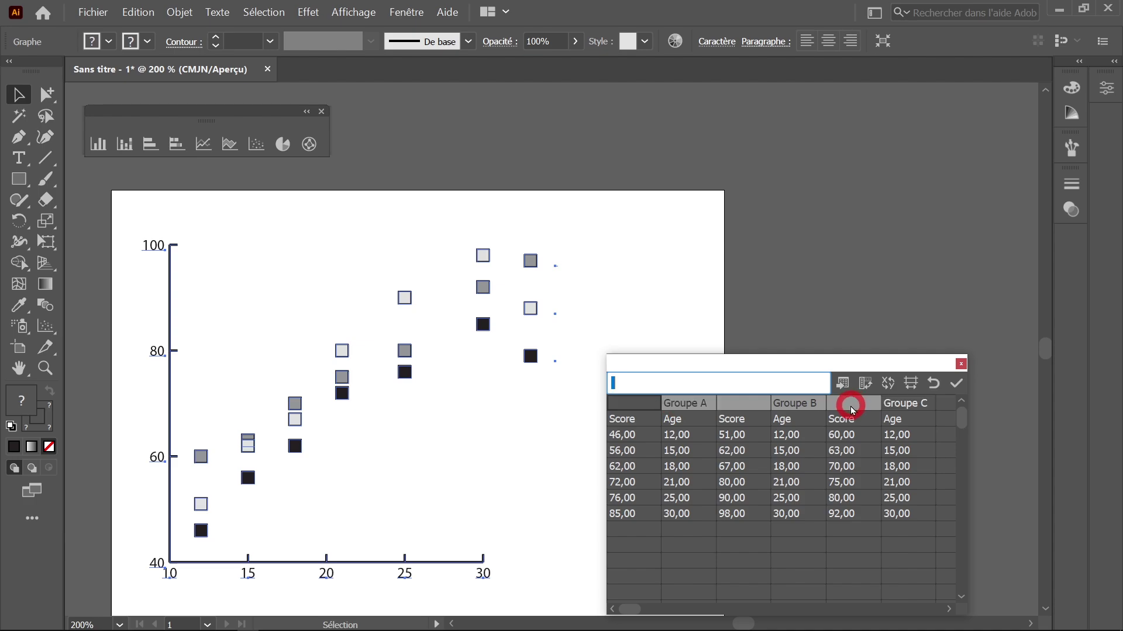
pyautogui.hotkey('ctrl', 'v')
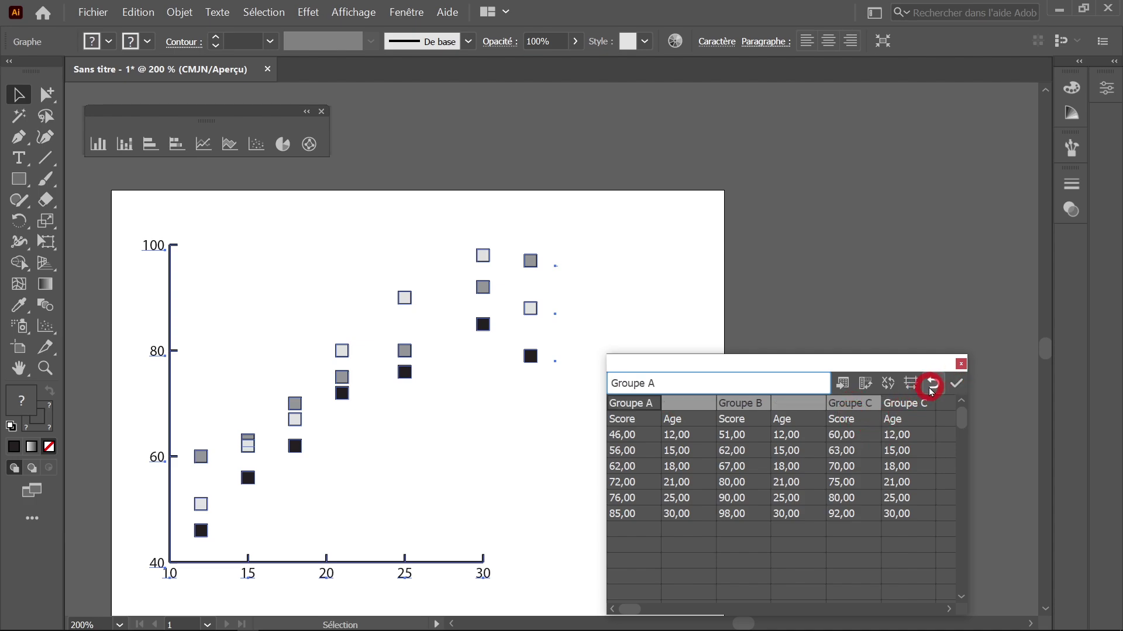
pyautogui.click(956, 383)
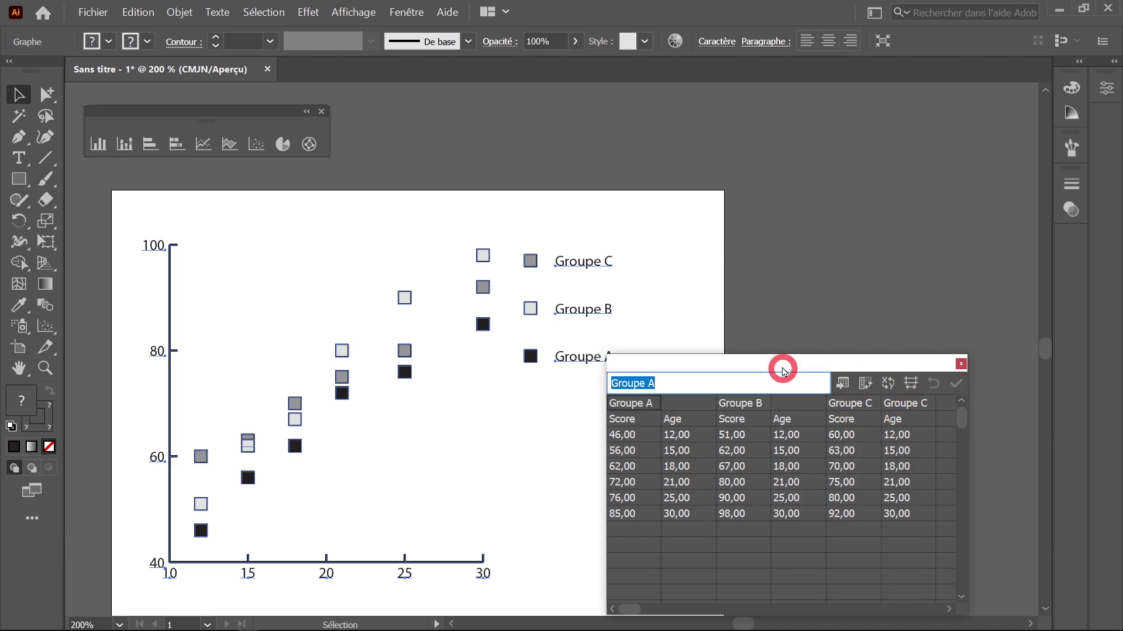
pyautogui.moveTo(780, 366); pyautogui.dragTo(818, 354)
pyautogui.click(672, 395)
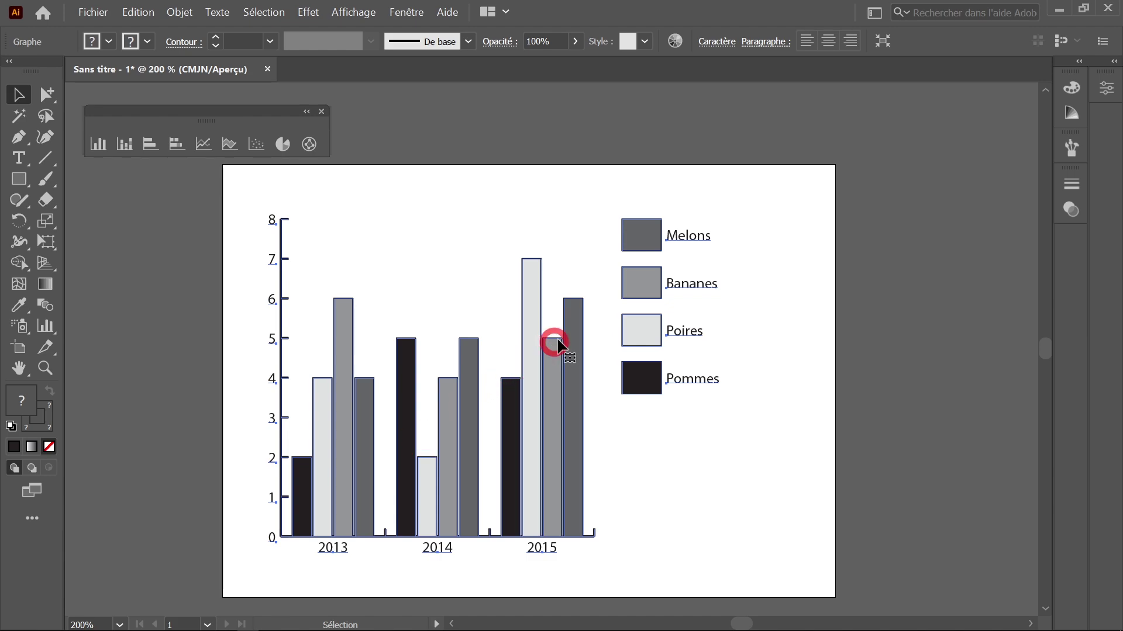
# - Activate the Group Selection tool and select the Pommes legend swatch of the bar graph together with its bars
pyautogui.click(49, 96)
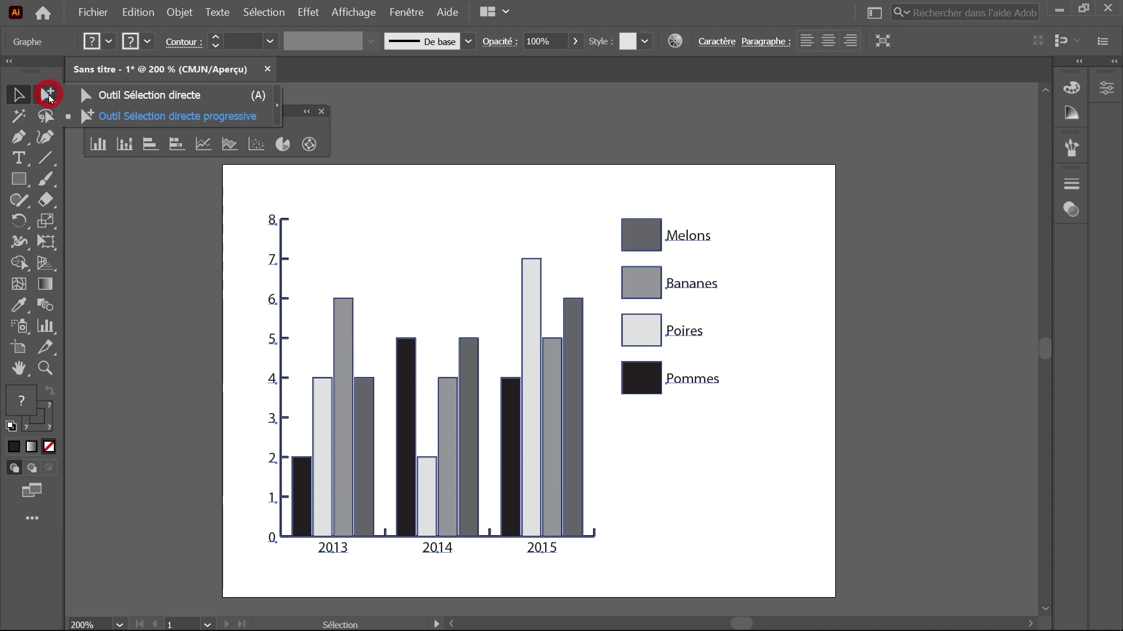
pyautogui.click(166, 98)
pyautogui.moveTo(49, 93); pyautogui.dragTo(90, 119)
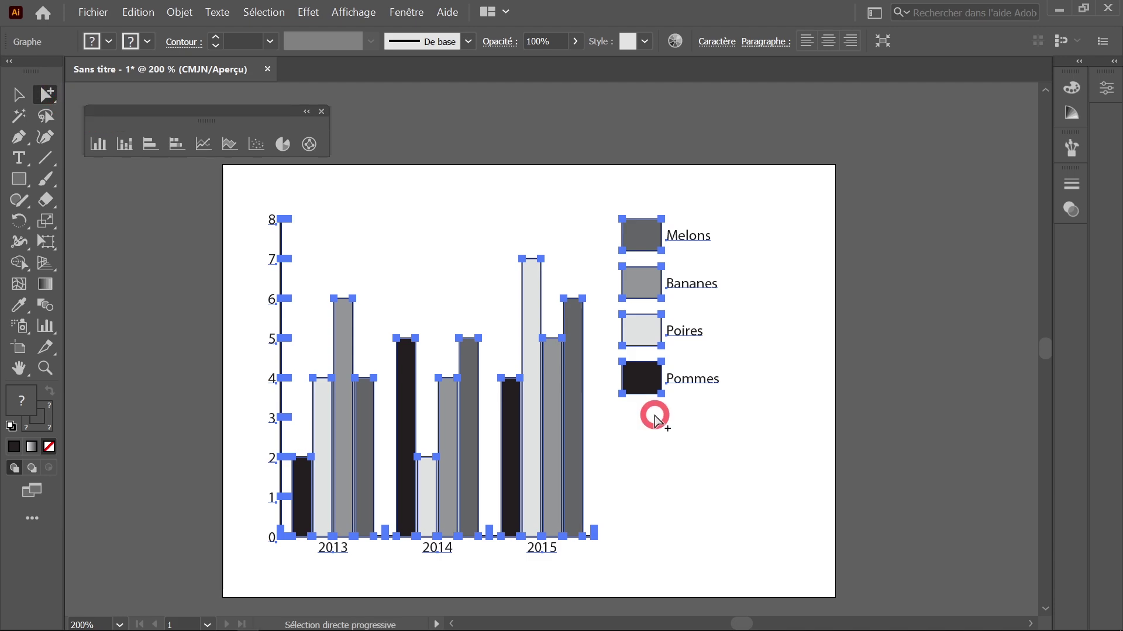
pyautogui.click(653, 416)
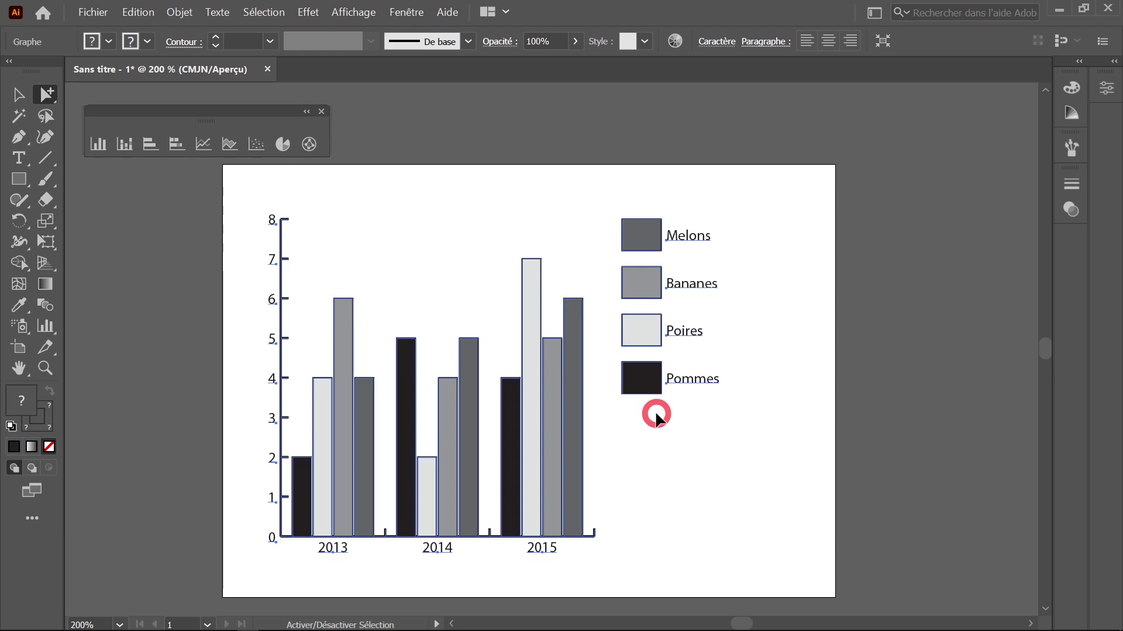
pyautogui.click(642, 381)
pyautogui.click(641, 381)
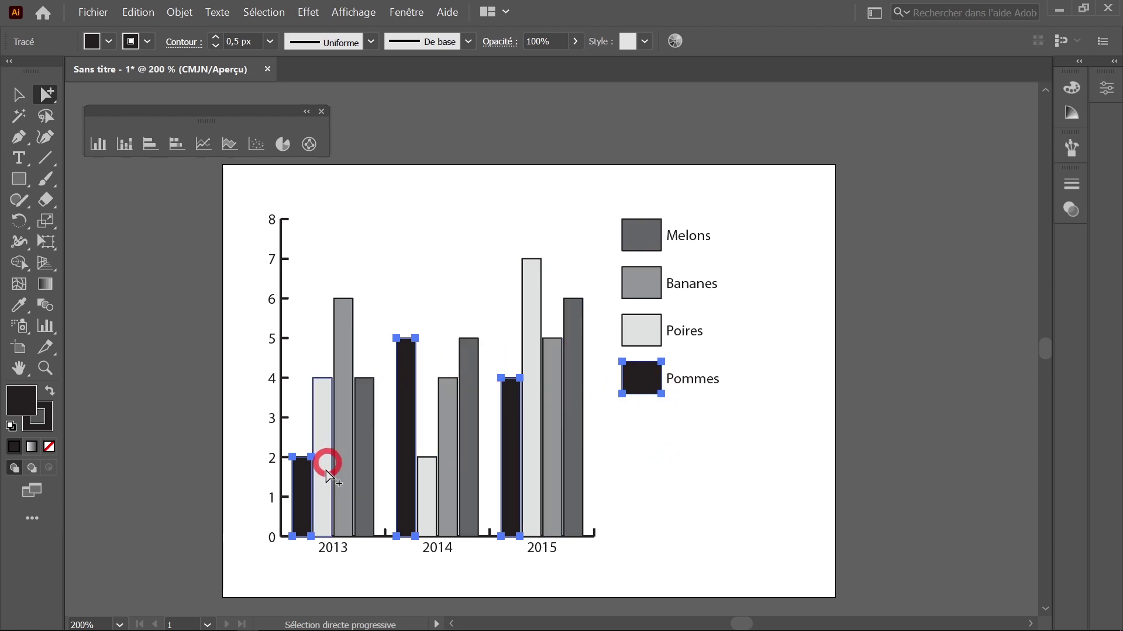
# - Extend the selection to all fruit series, clear it and reselect only the Pommes series with its legend swatch
pyautogui.click(644, 383)
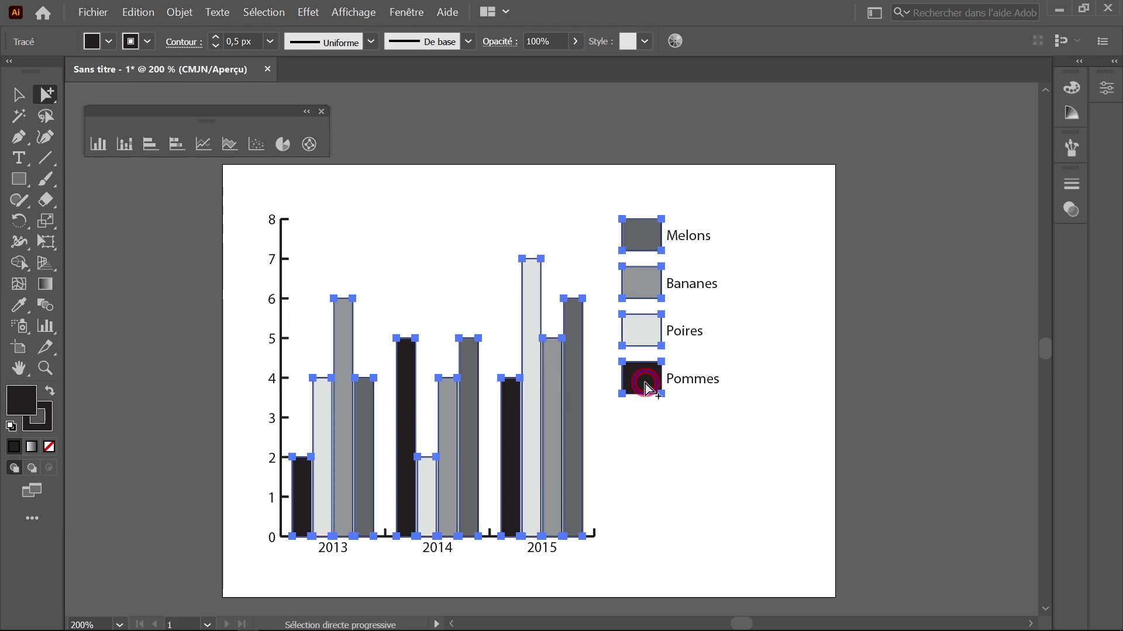
pyautogui.click(651, 426)
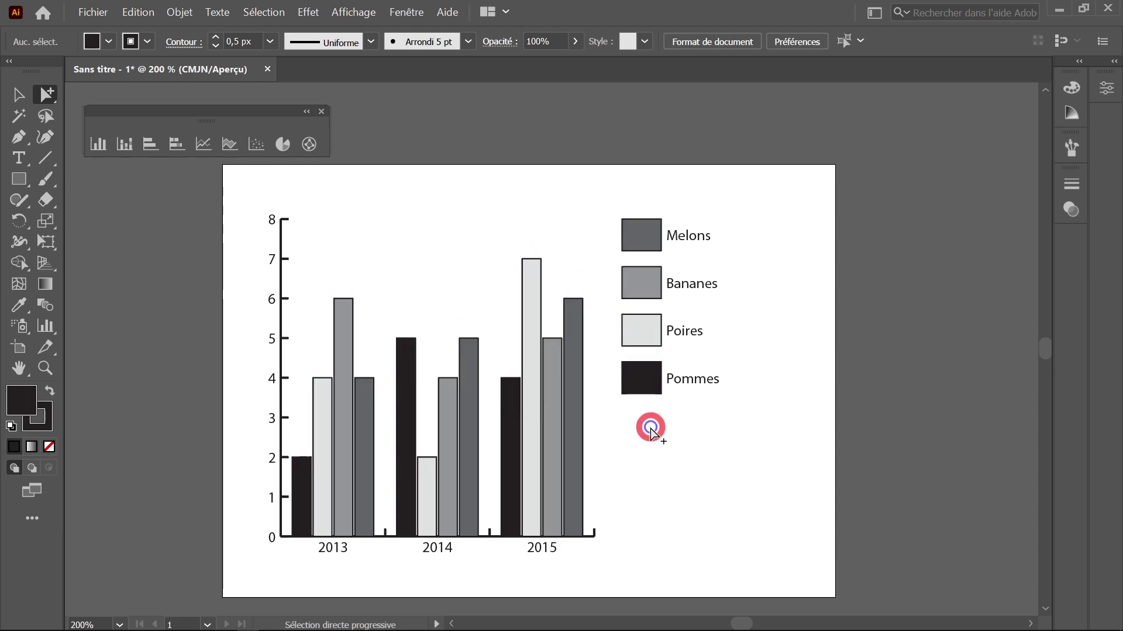
pyautogui.click(641, 381)
pyautogui.click(641, 382)
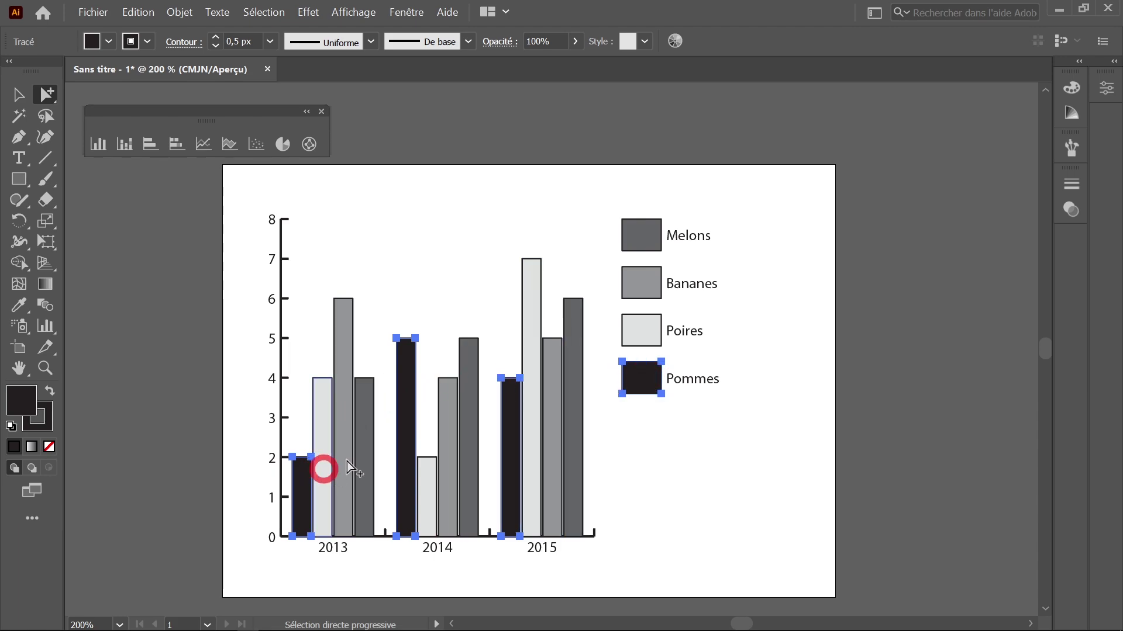
# - Change the graph type of the selected Pommes series to a line graph and apply it
pyautogui.click(179, 12)
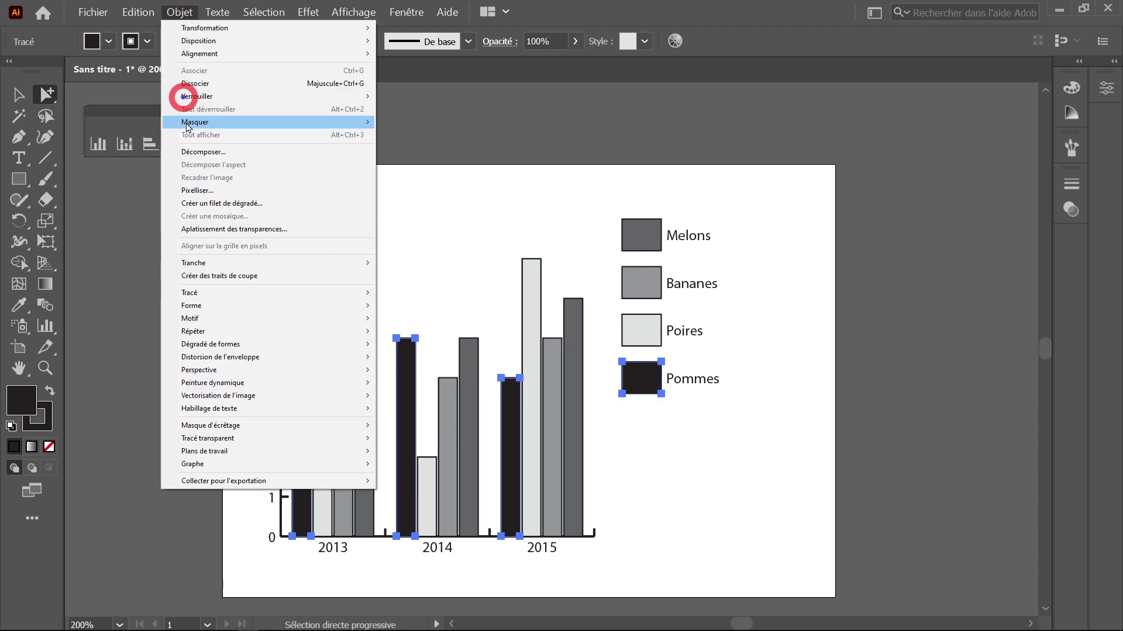
pyautogui.moveTo(216, 471)
pyautogui.click(431, 465)
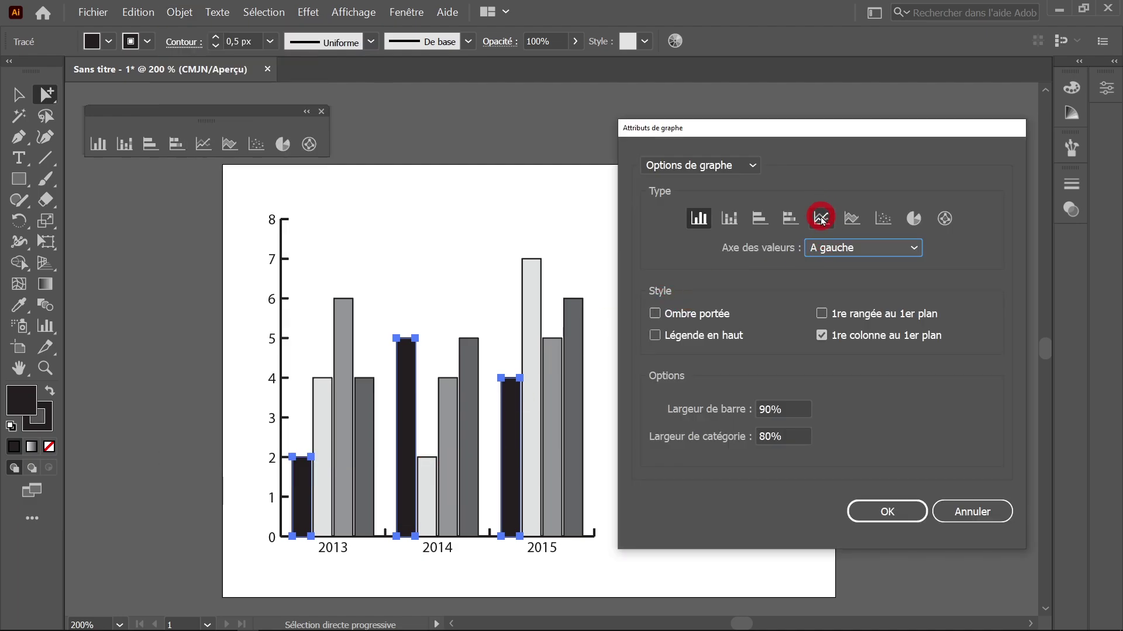
pyautogui.click(821, 219)
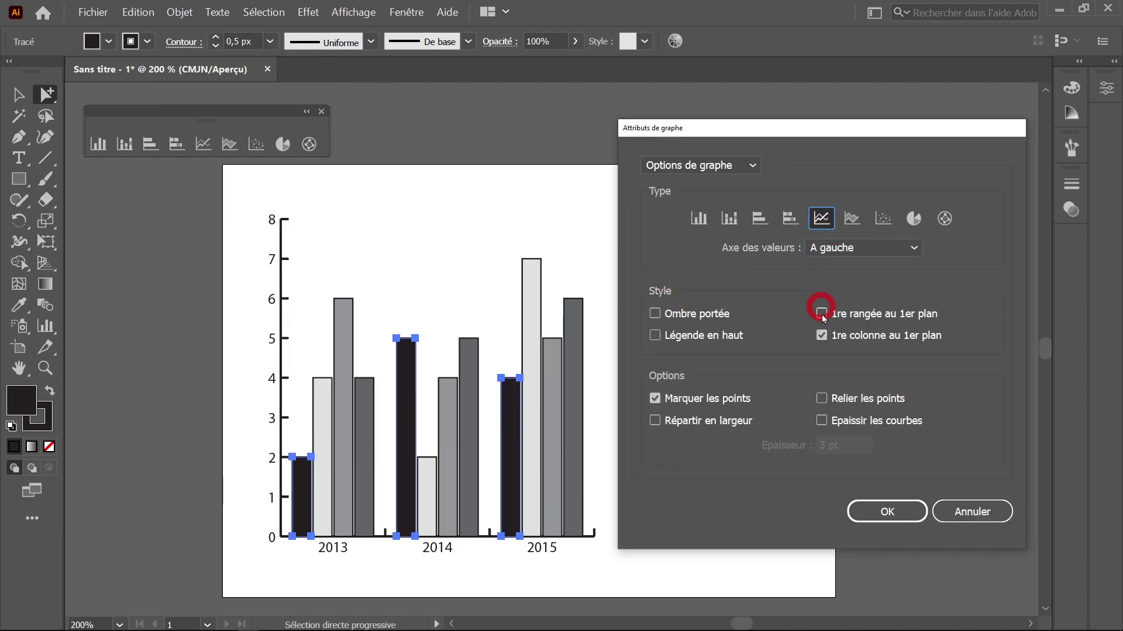
pyautogui.click(888, 510)
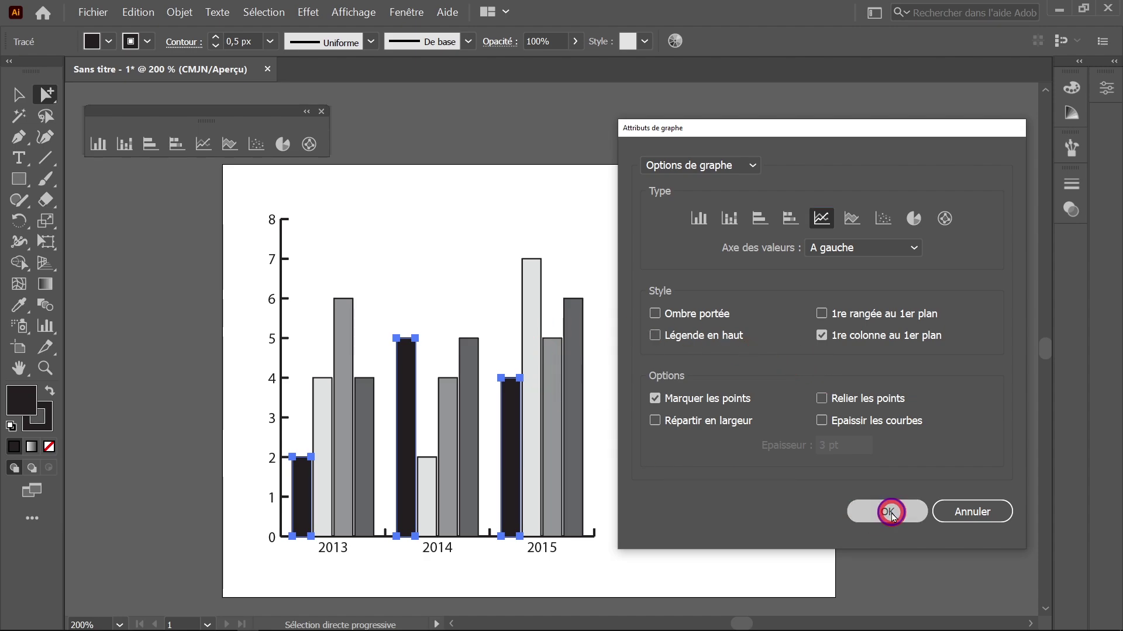
# - Clear the selection and activate the Group Selection tool for the fruit bar graph
pyautogui.press('v')
pyautogui.hotkey('ctrl', 'shift', 'a')
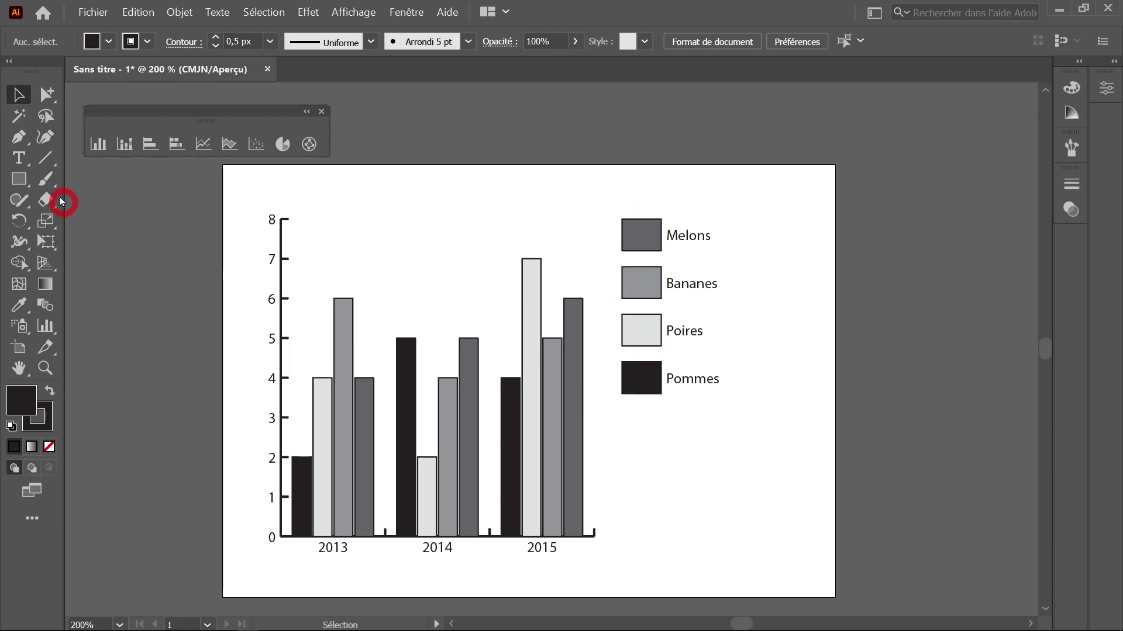
pyautogui.click(44, 98)
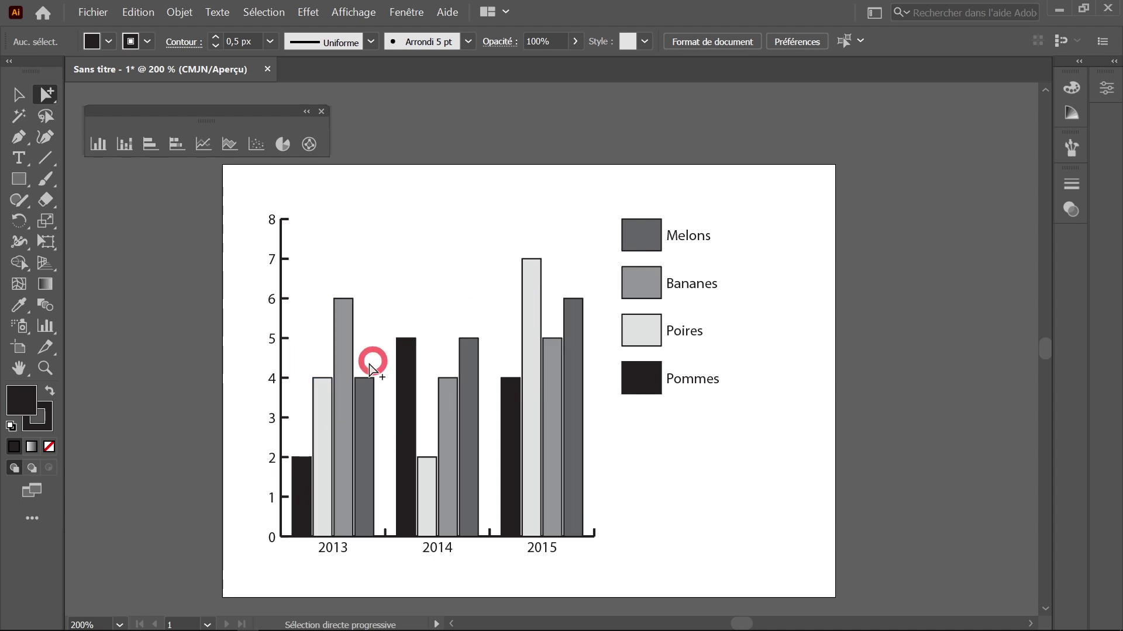
# - Select the Melons series with its legend swatch and display the colour swatches beside the graph
pyautogui.click(643, 239)
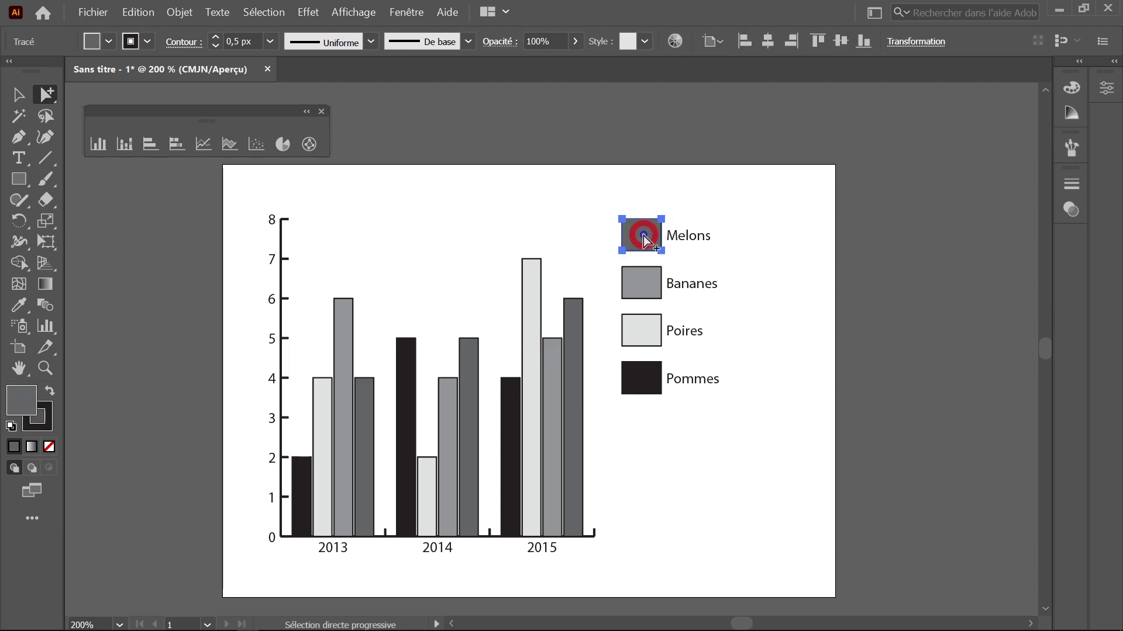
pyautogui.click(644, 240)
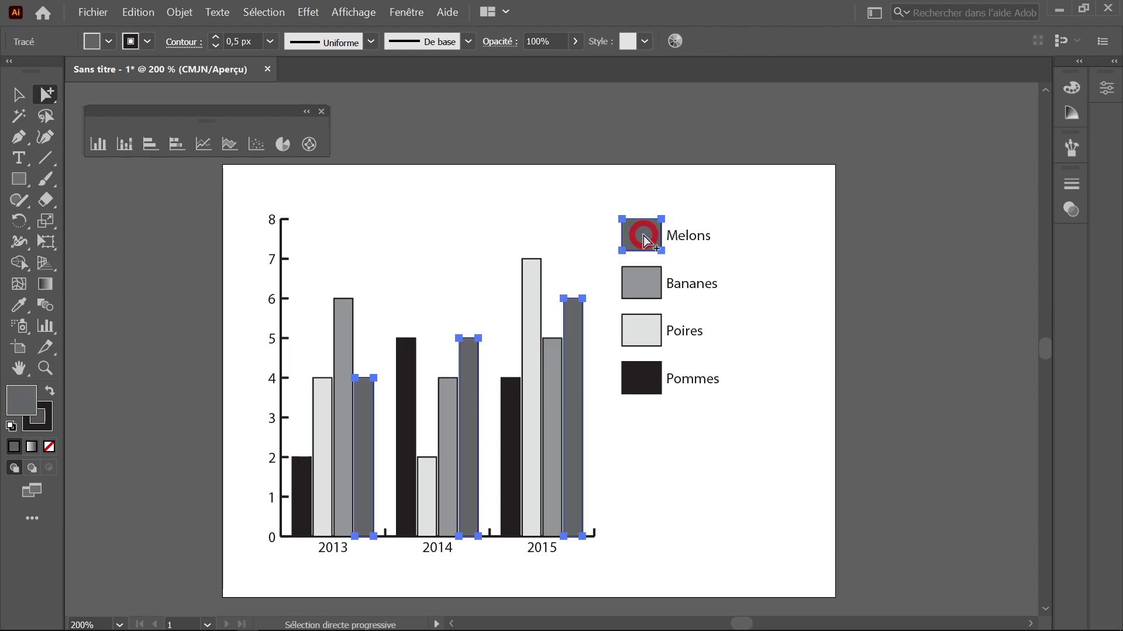
pyautogui.click(407, 12)
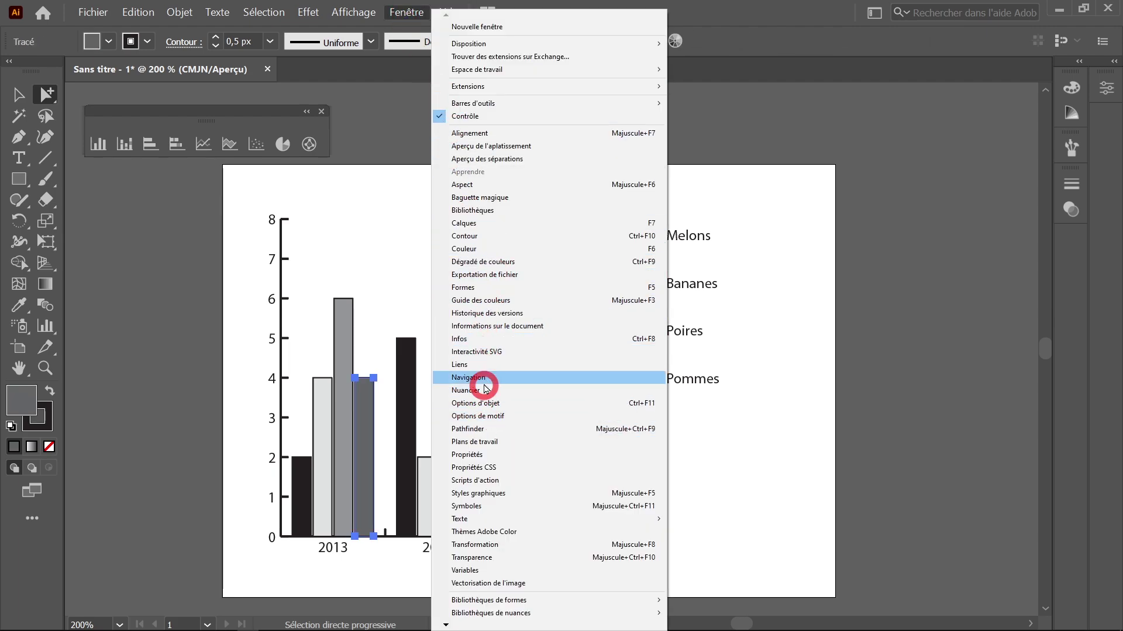
pyautogui.click(487, 390)
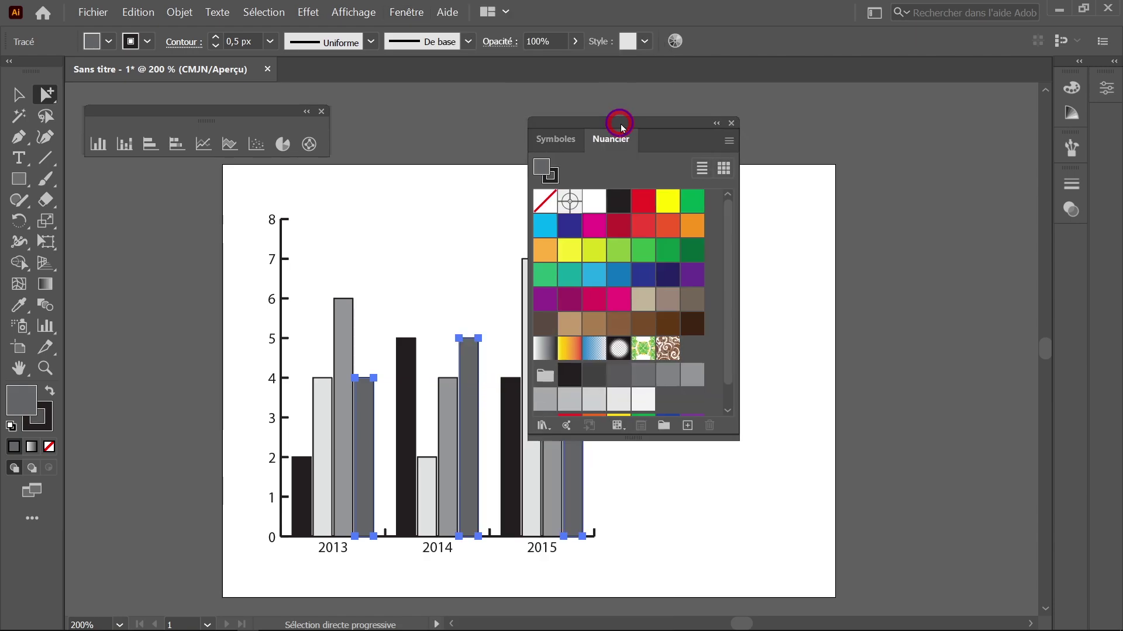
pyautogui.moveTo(622, 126); pyautogui.dragTo(870, 142)
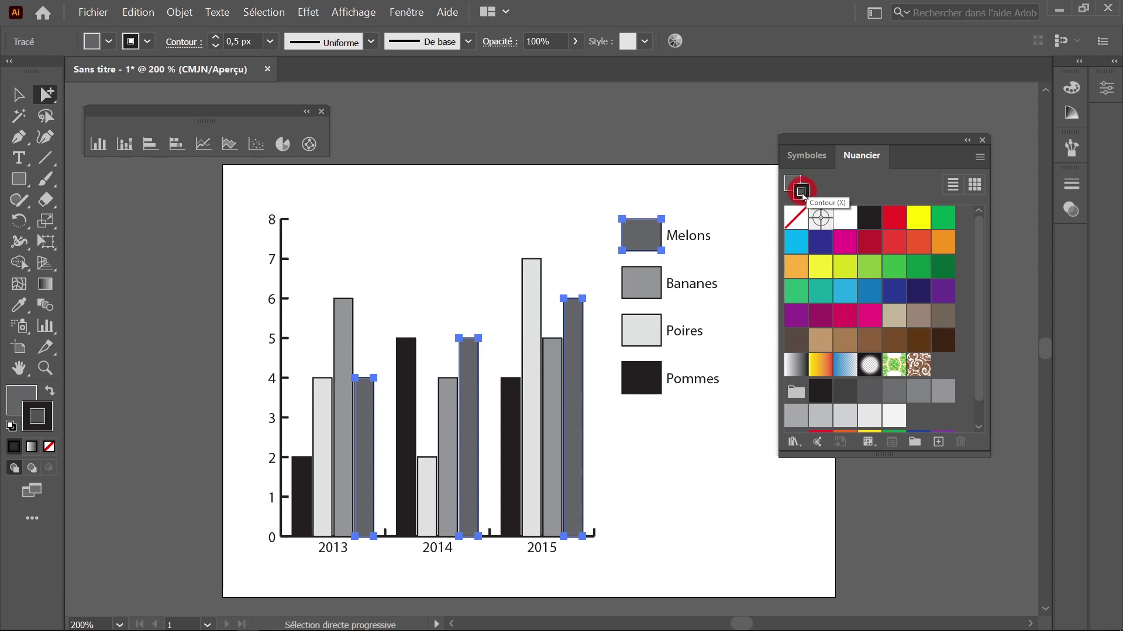
# - Remove the stroke from the selected Melons series and give it a yellow-green fill
pyautogui.click(796, 218)
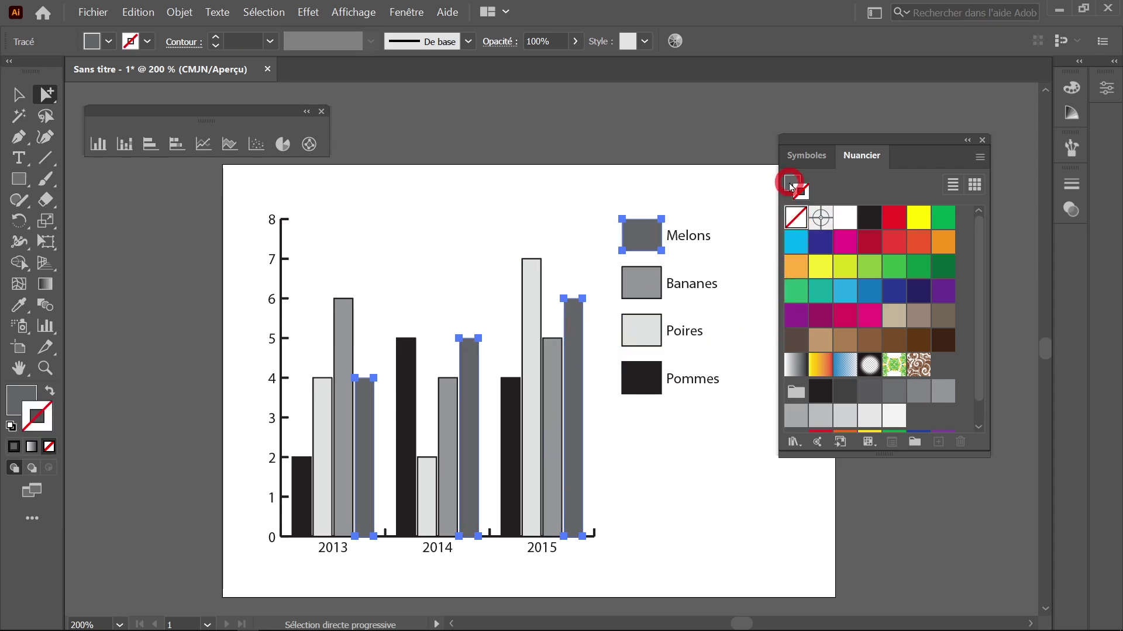
pyautogui.click(791, 186)
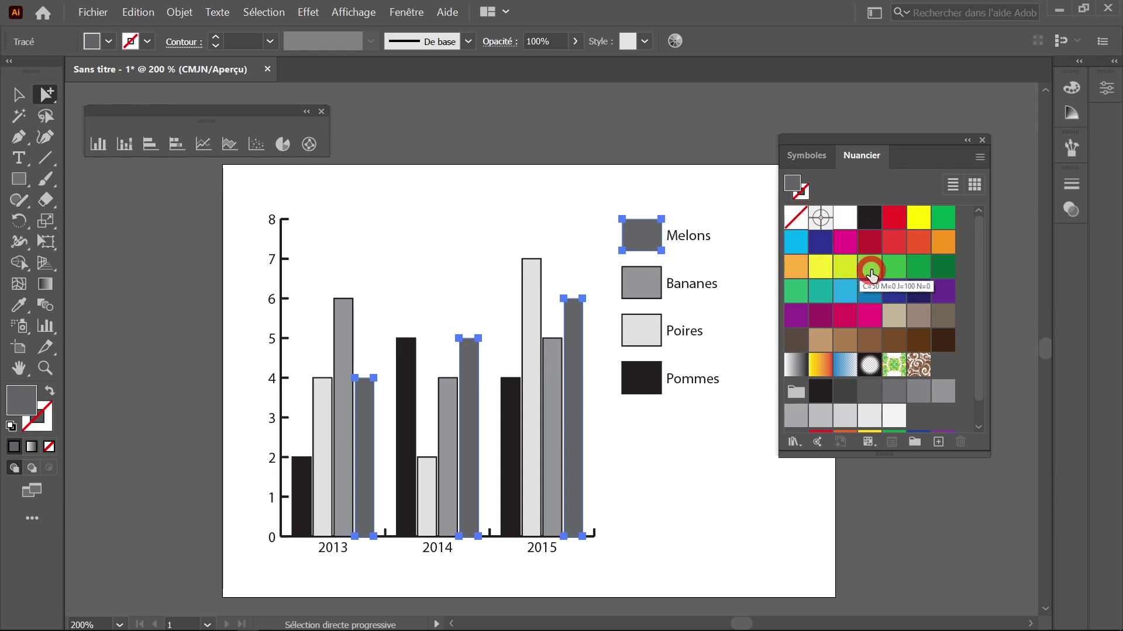
pyautogui.click(846, 267)
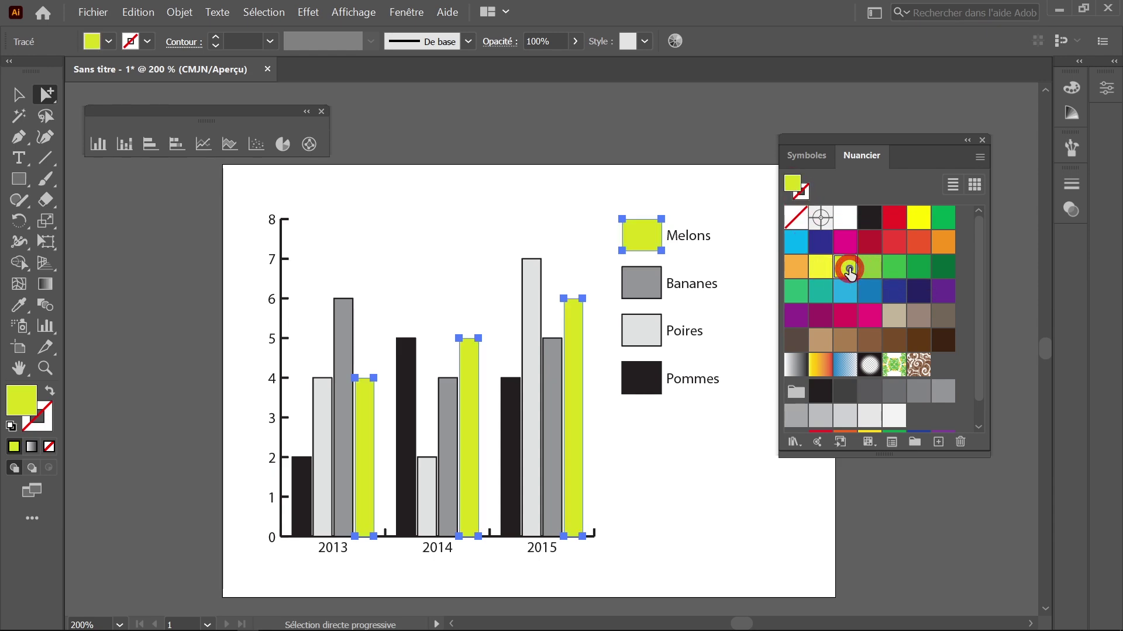
# - Select the Bananes series with its legend swatch, fill it with bright yellow and remove its stroke
pyautogui.click(640, 285)
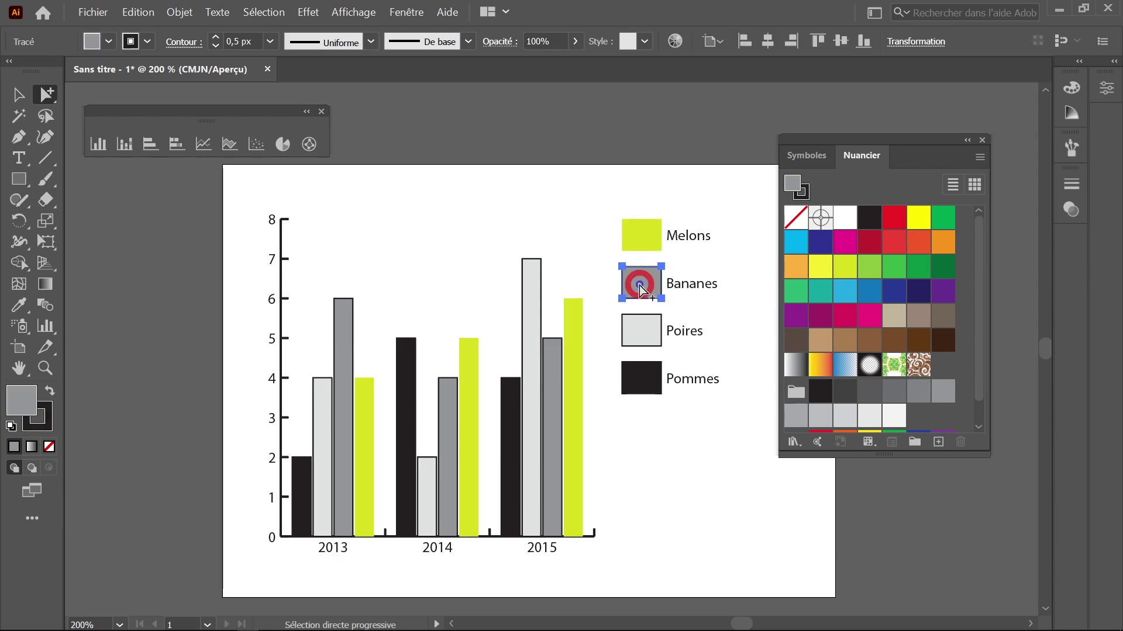
pyautogui.click(640, 284)
pyautogui.click(811, 203)
pyautogui.click(796, 218)
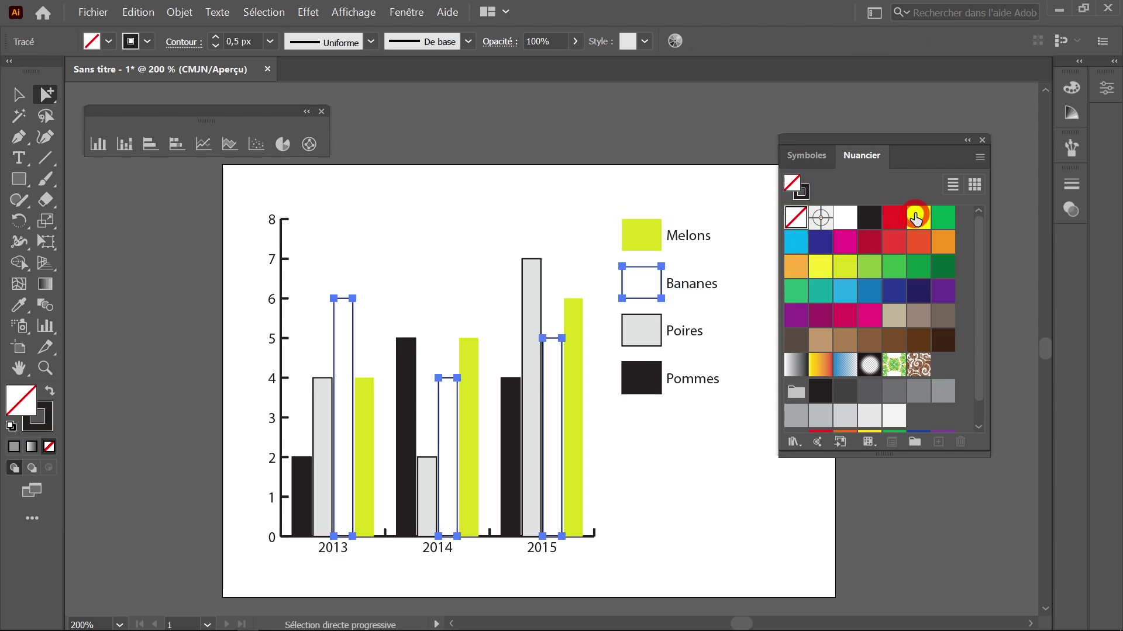
pyautogui.click(918, 219)
pyautogui.click(797, 223)
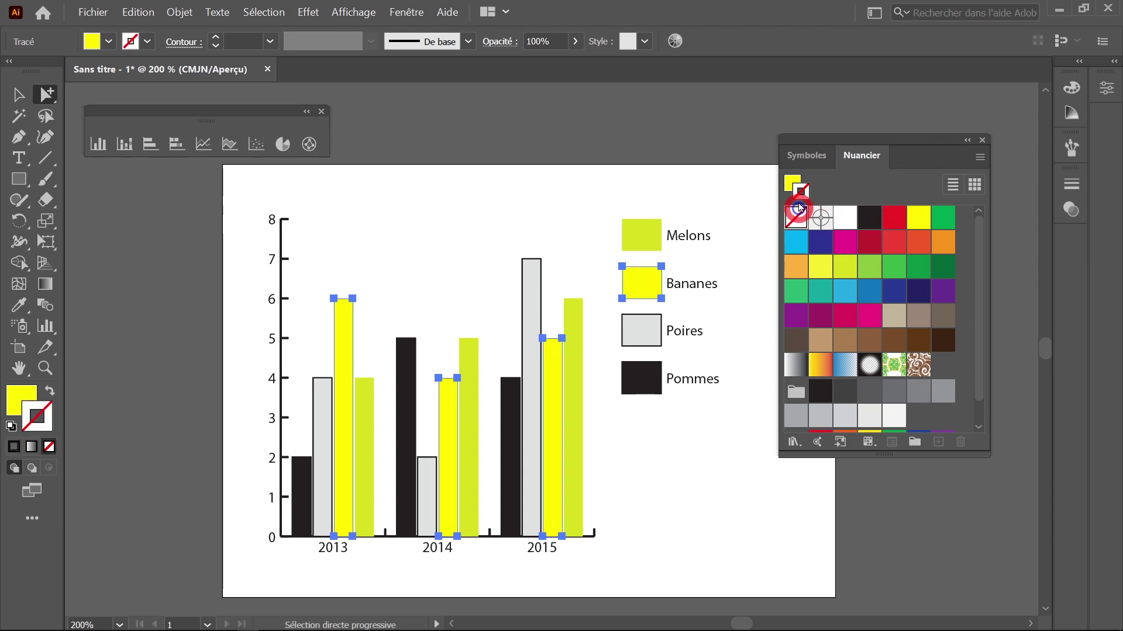
# - Select the Poires series with its legend swatch, remove its stroke and fill it with Vert CMJN
pyautogui.click(647, 342)
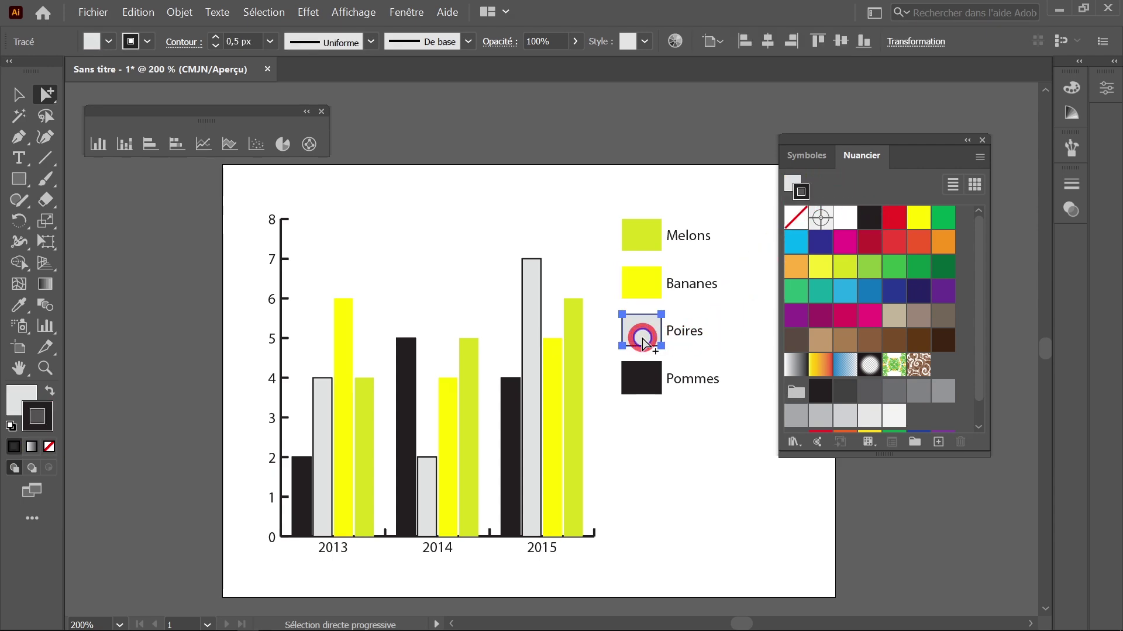
pyautogui.click(648, 342)
pyautogui.click(804, 203)
pyautogui.click(795, 219)
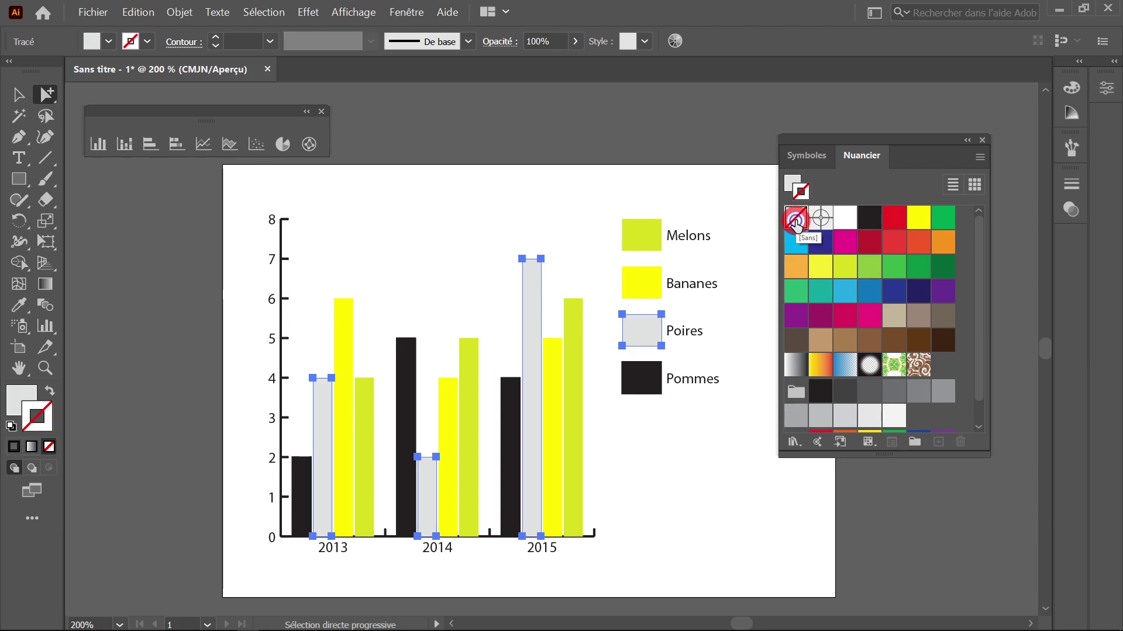
pyautogui.click(791, 183)
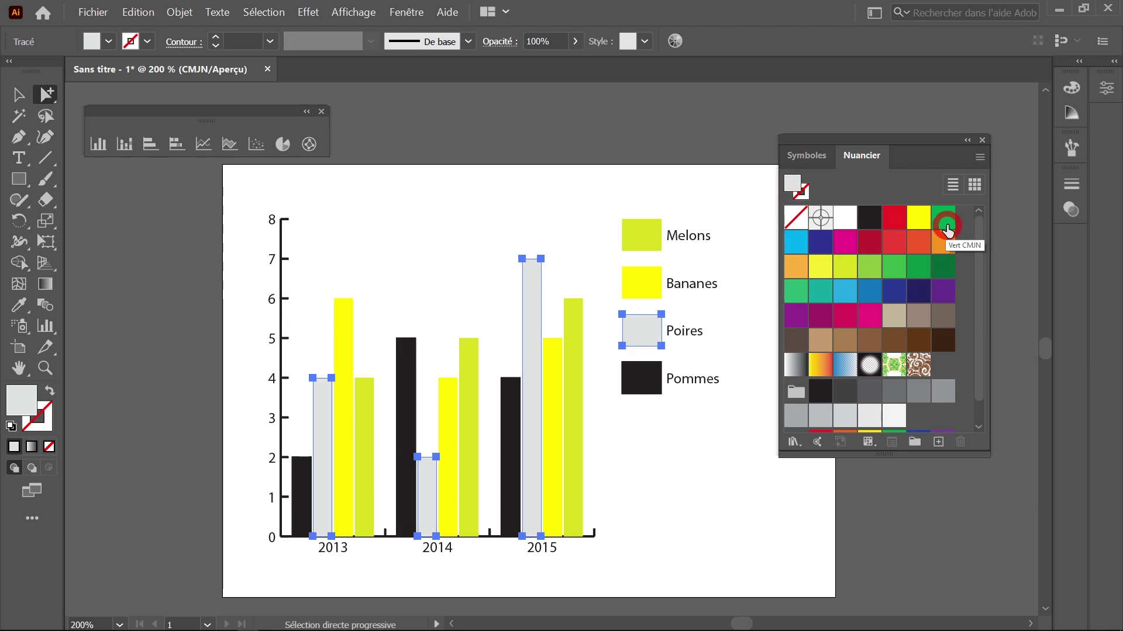
pyautogui.click(943, 218)
# - Fill the Pommes legend swatch and its bars with dark red, removing the swatch's stroke, and clear the selection
pyautogui.click(651, 380)
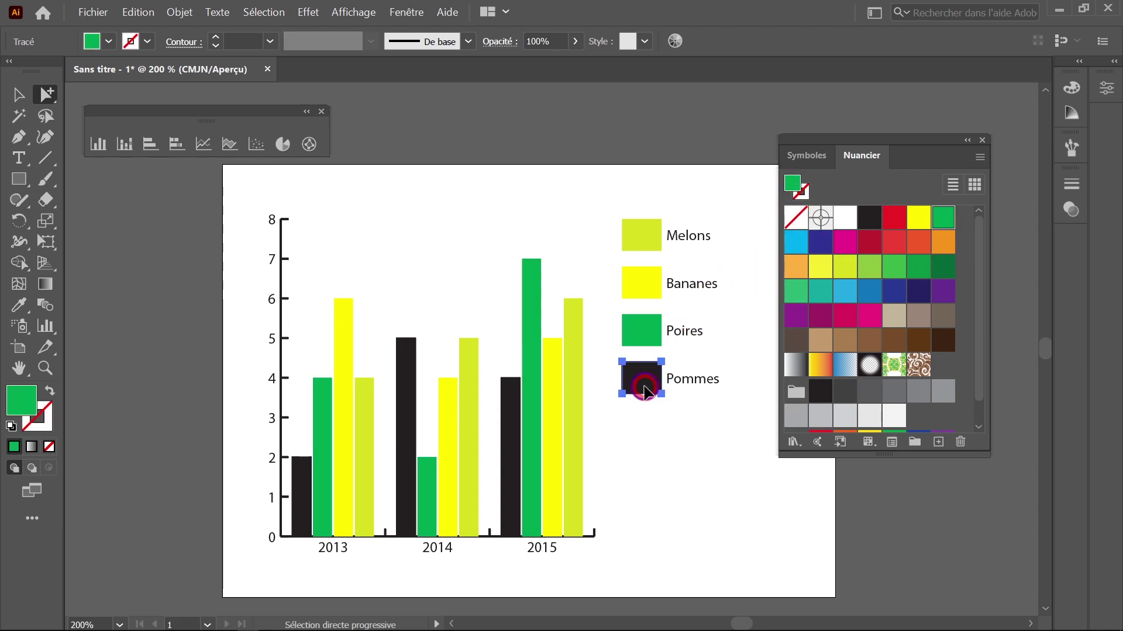
pyautogui.click(803, 193)
pyautogui.click(794, 219)
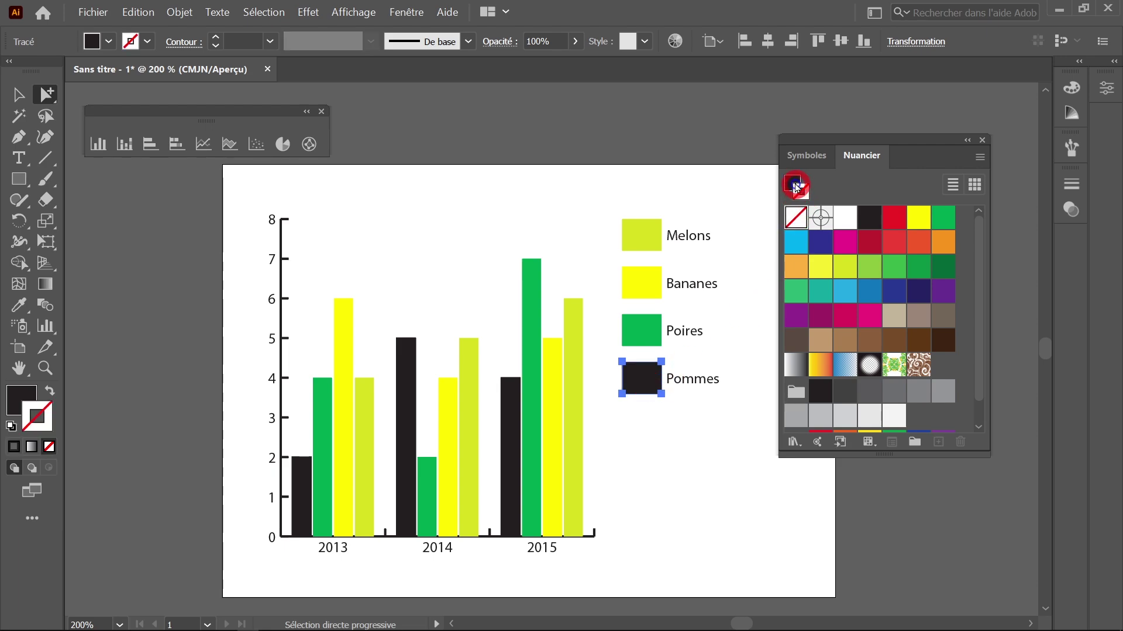
pyautogui.click(791, 183)
pyautogui.click(870, 241)
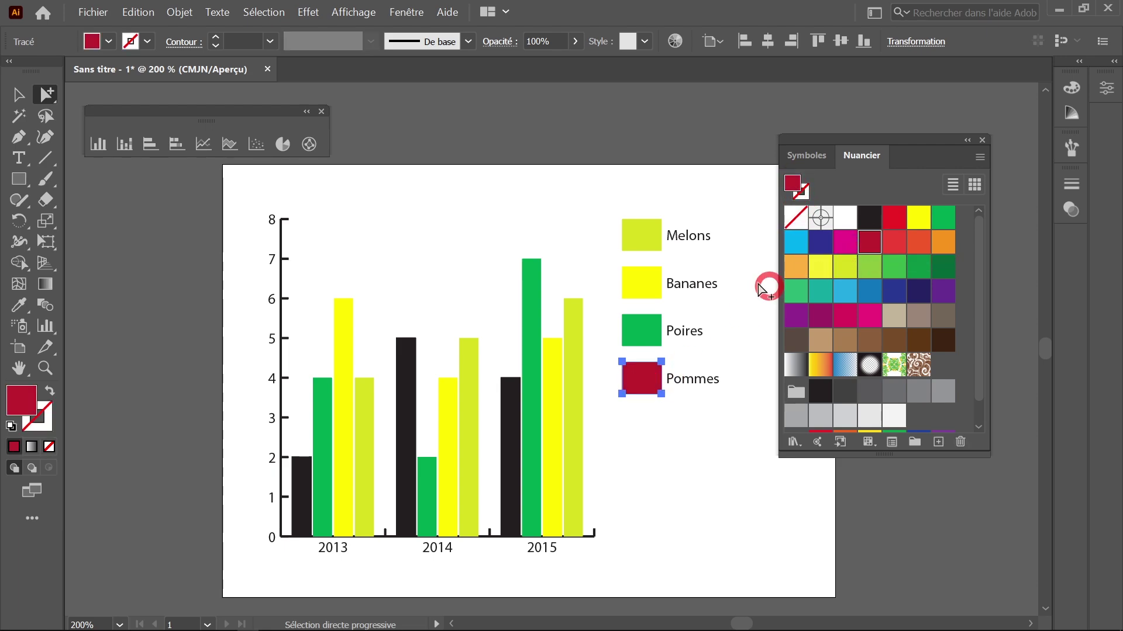
pyautogui.click(649, 381)
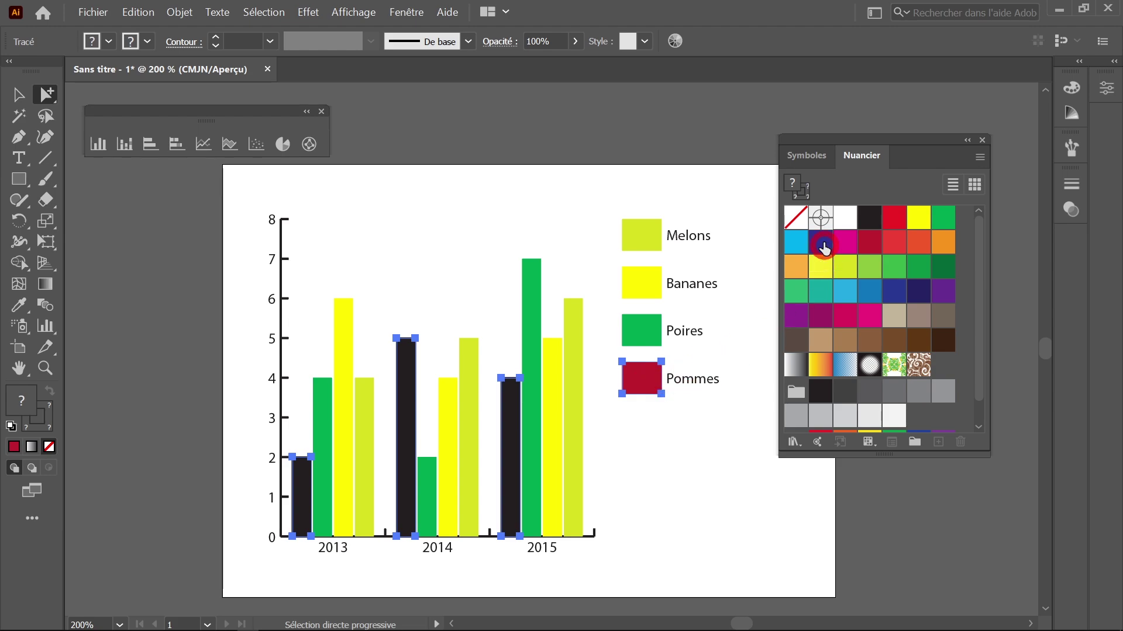
pyautogui.click(871, 243)
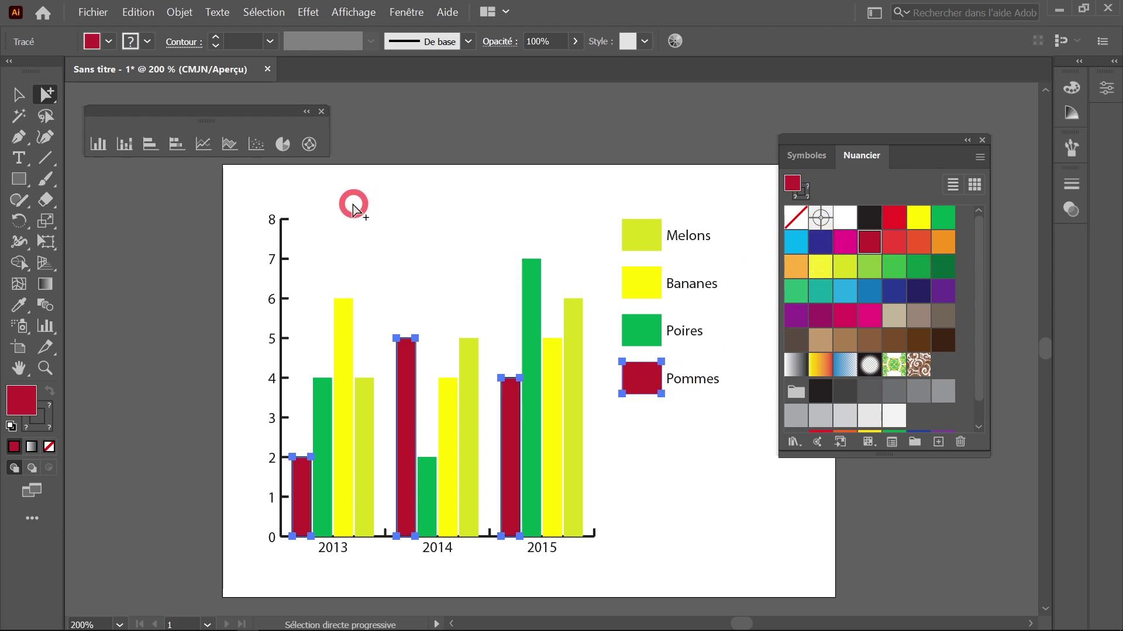
pyautogui.press('v')
pyautogui.click(326, 167)
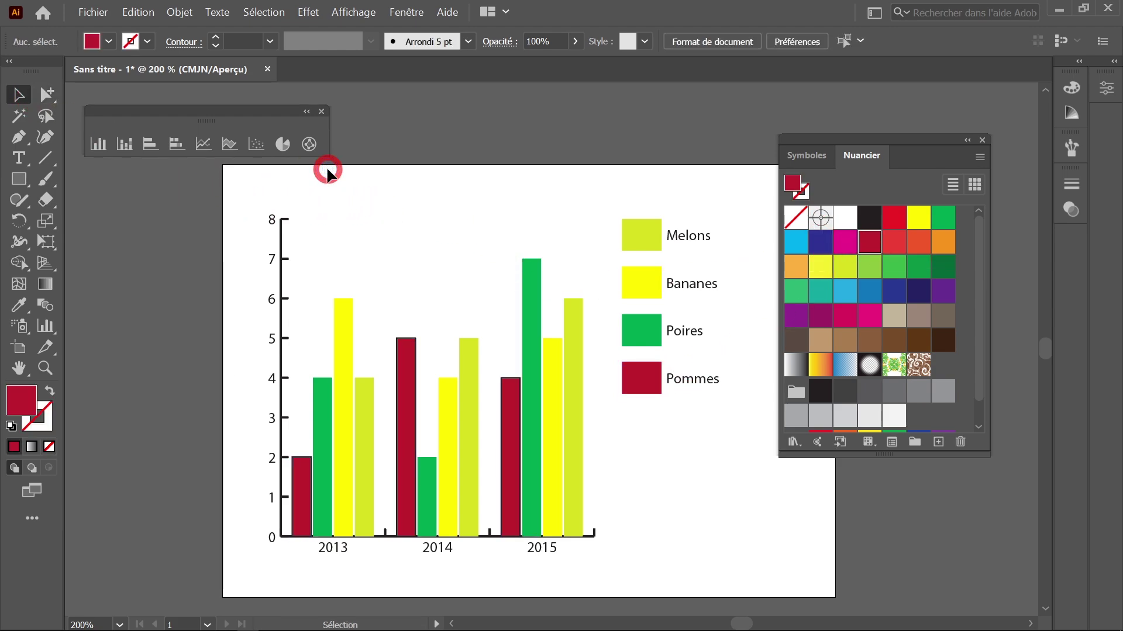
# - Reselect the Pommes series with its legend swatch, remove the stroke from its bars and clear the selection
pyautogui.click(643, 381)
pyautogui.click(651, 382)
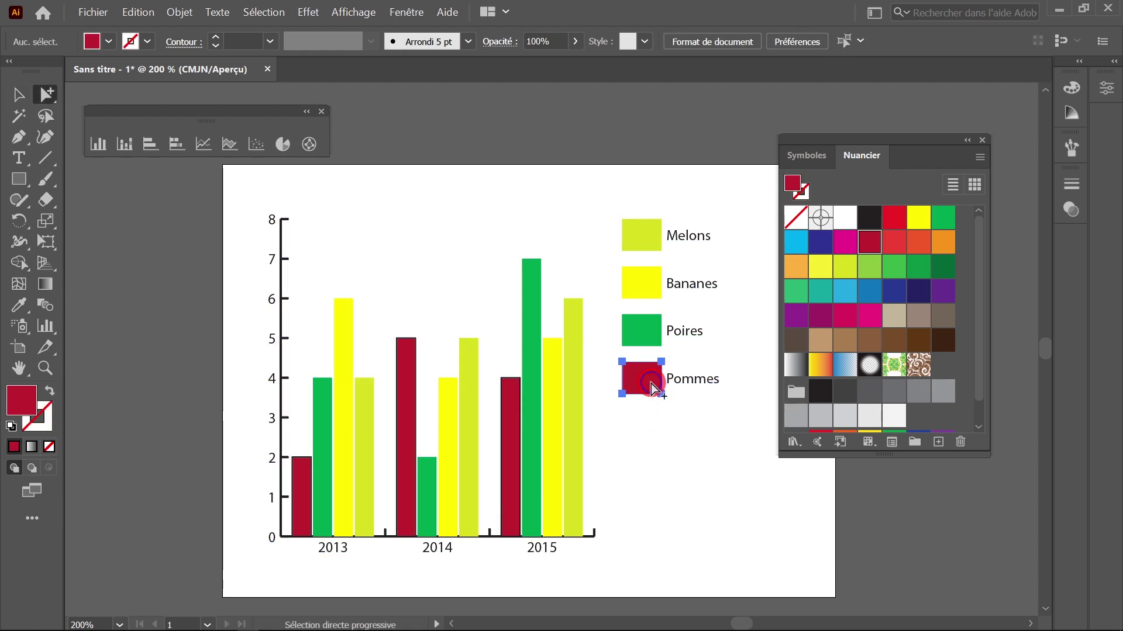
pyautogui.click(651, 381)
pyautogui.click(802, 195)
pyautogui.click(796, 213)
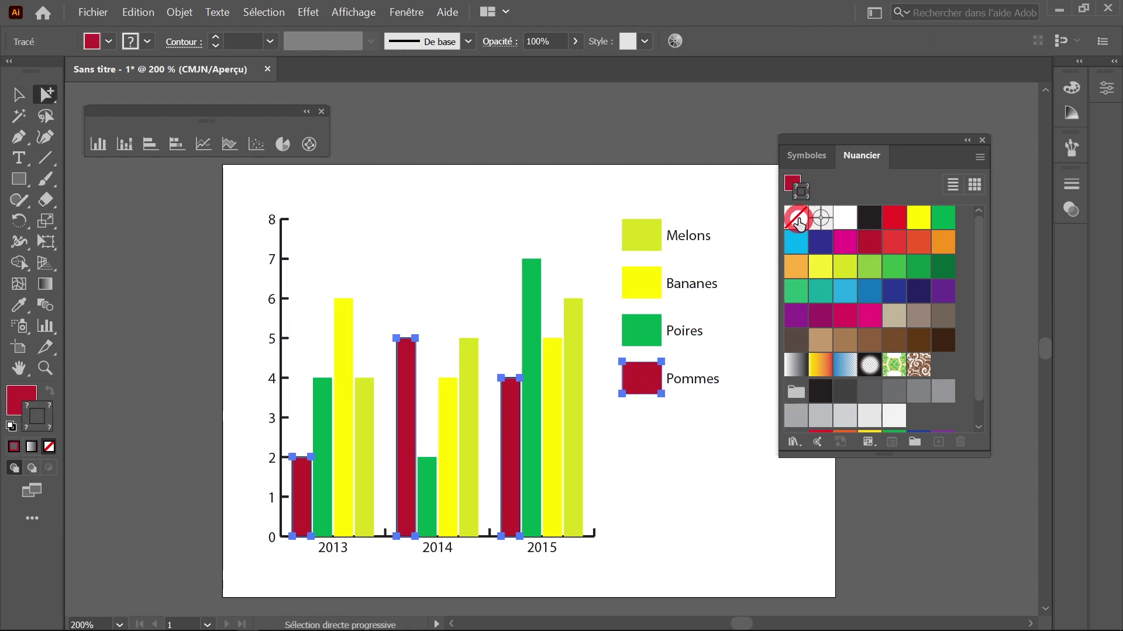
pyautogui.click(718, 361)
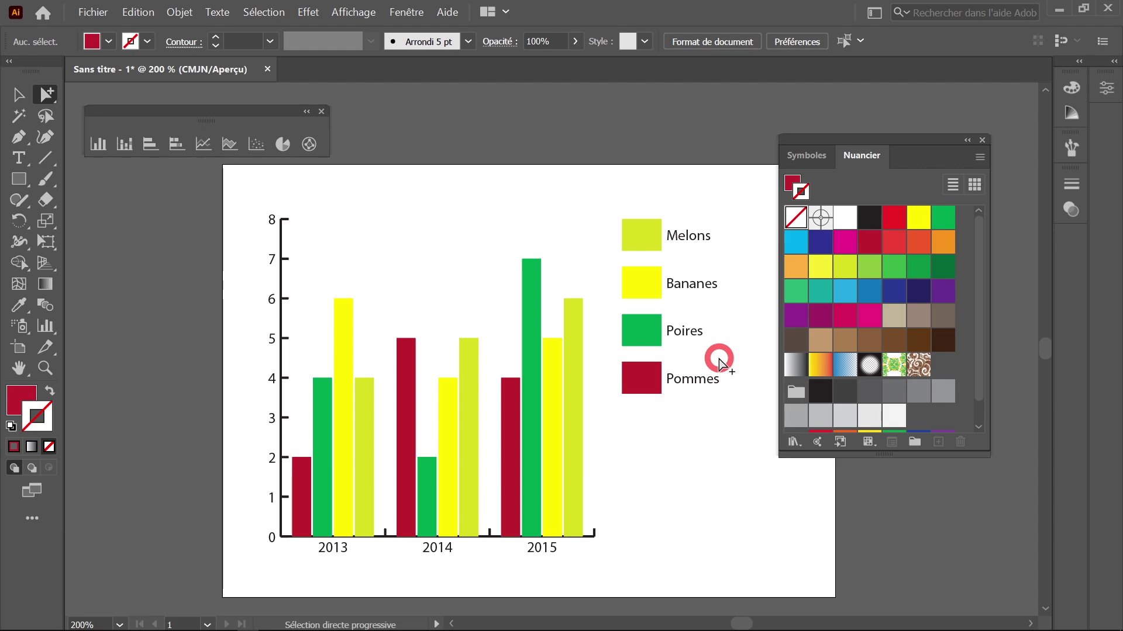
# - Select all four fruit legend labels and open the Character settings away from the legend
pyautogui.click(690, 240)
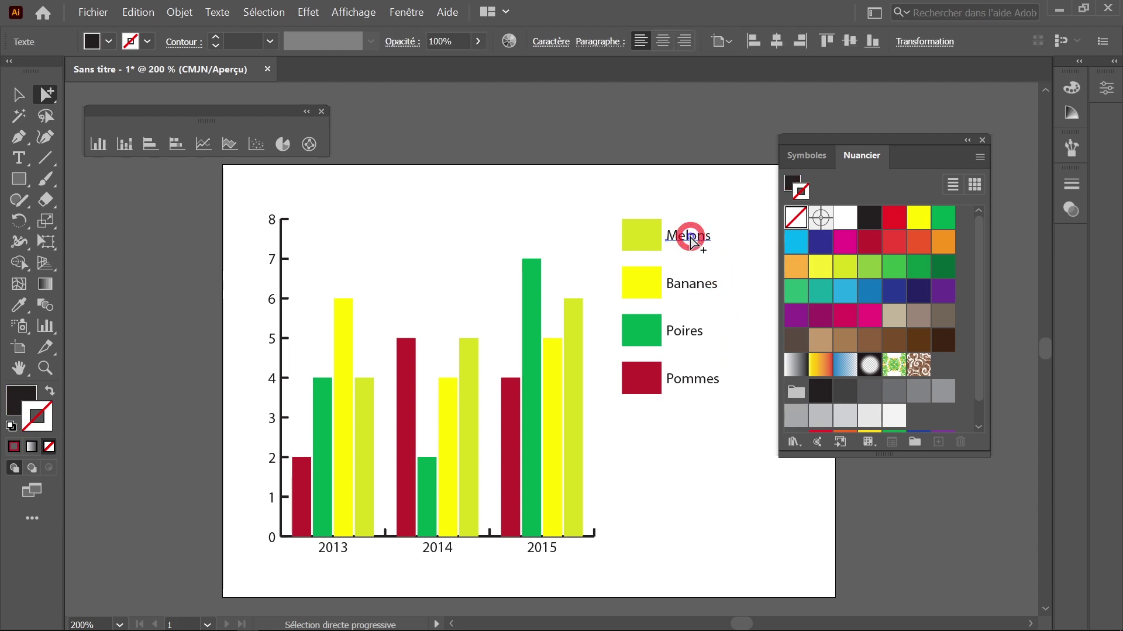
pyautogui.click(691, 241)
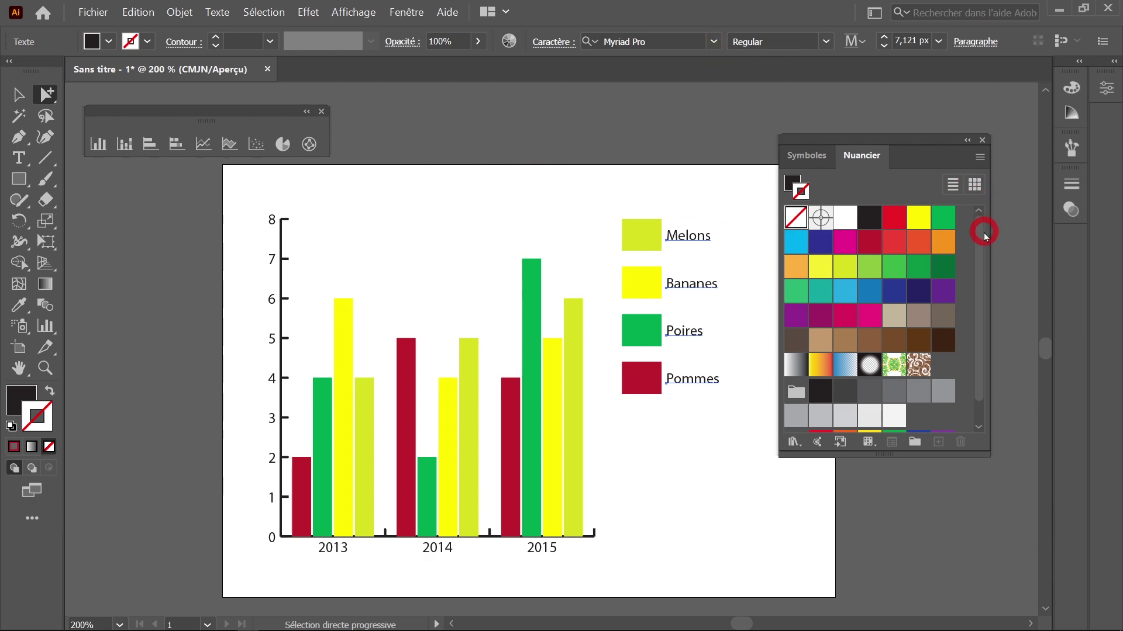
pyautogui.click(410, 12)
pyautogui.moveTo(494, 524)
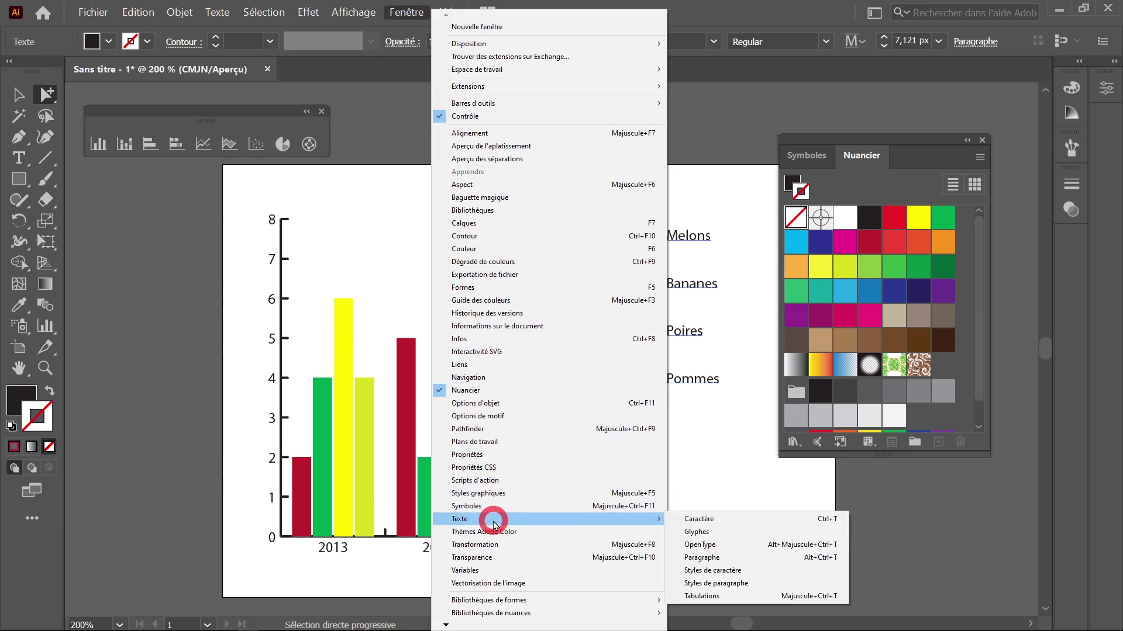
pyautogui.click(738, 520)
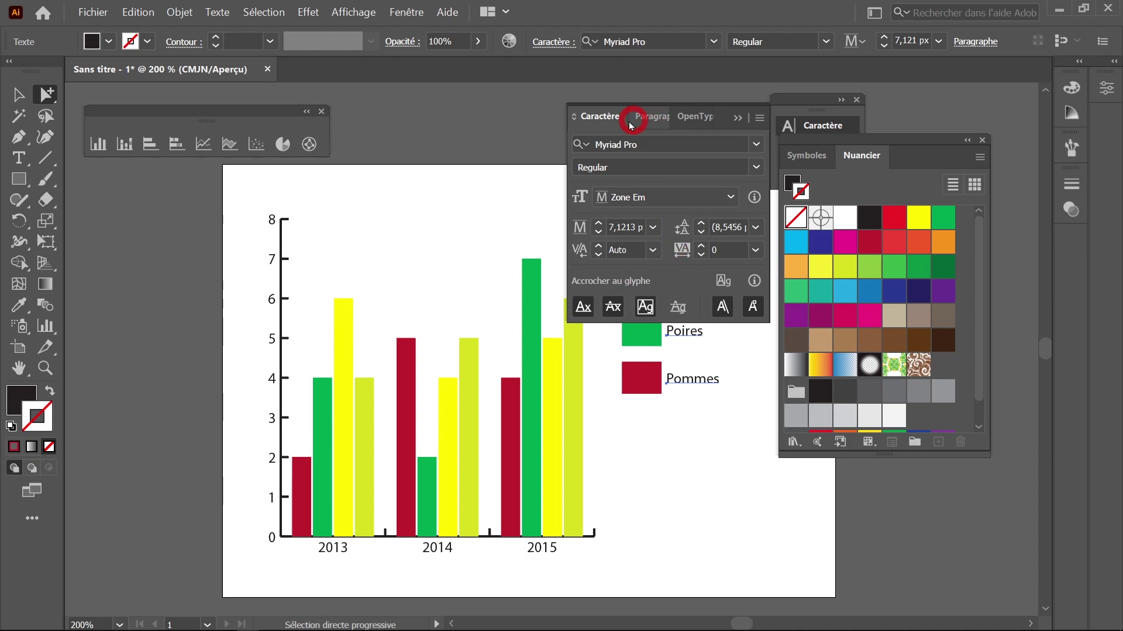
pyautogui.moveTo(633, 117); pyautogui.dragTo(187, 187)
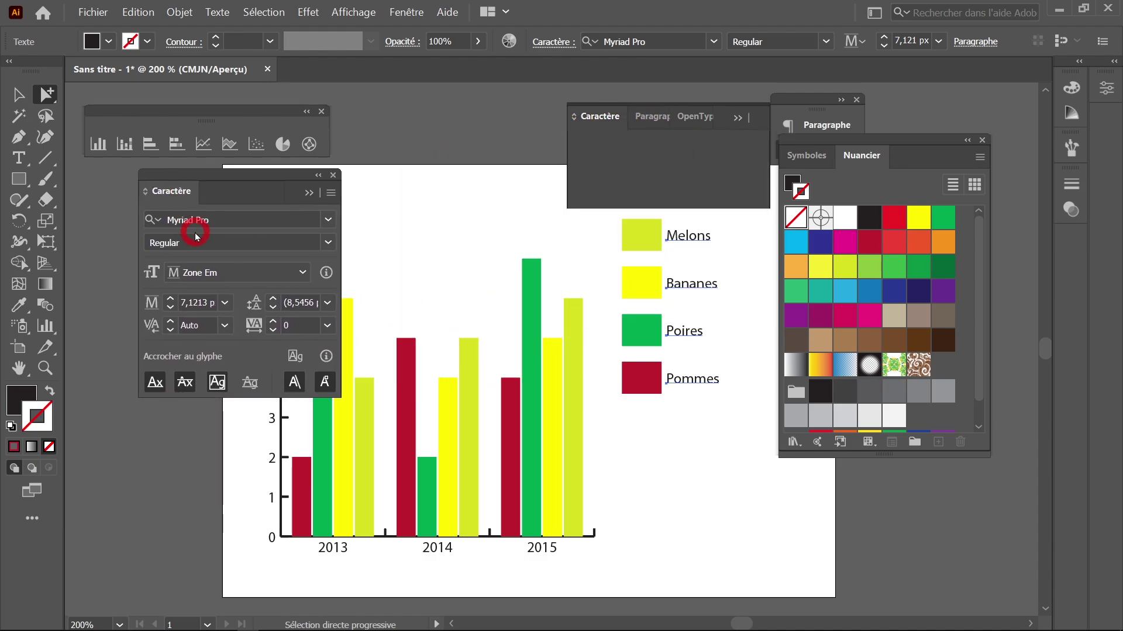
# - Set the font of the selected legend labels to Montserrat and their size to 9 px
pyautogui.click(326, 220)
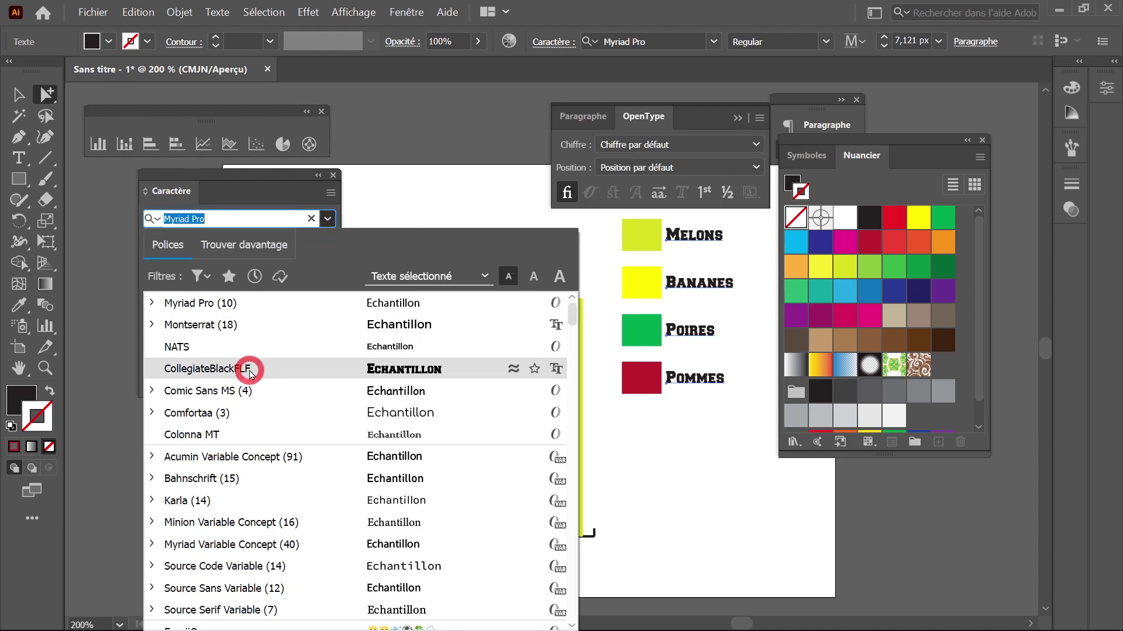
pyautogui.click(231, 323)
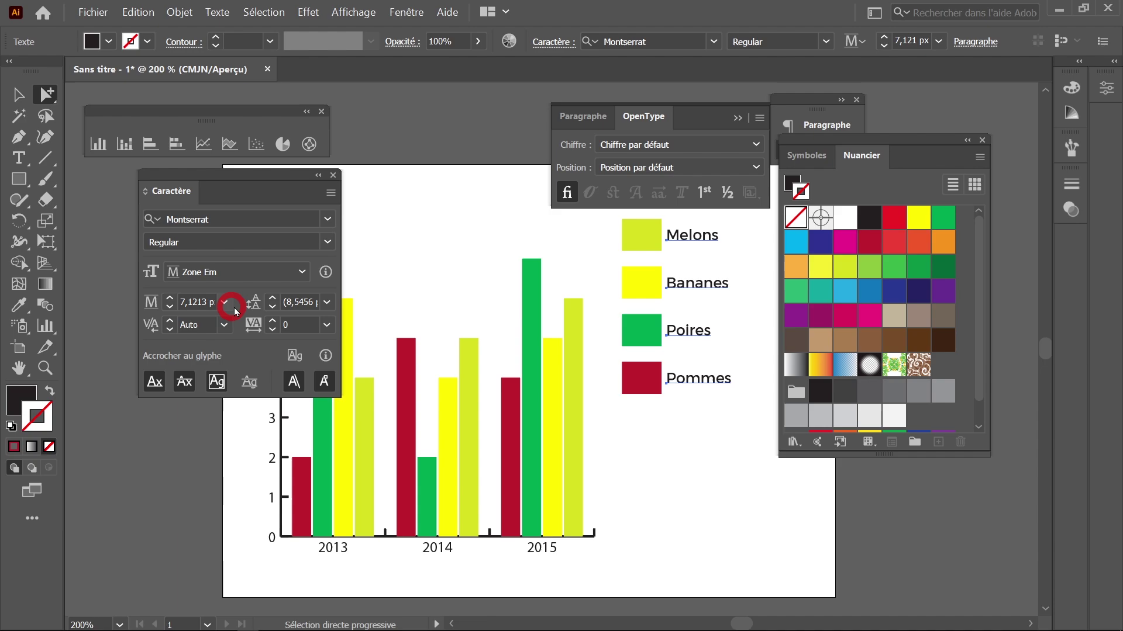
pyautogui.click(300, 274)
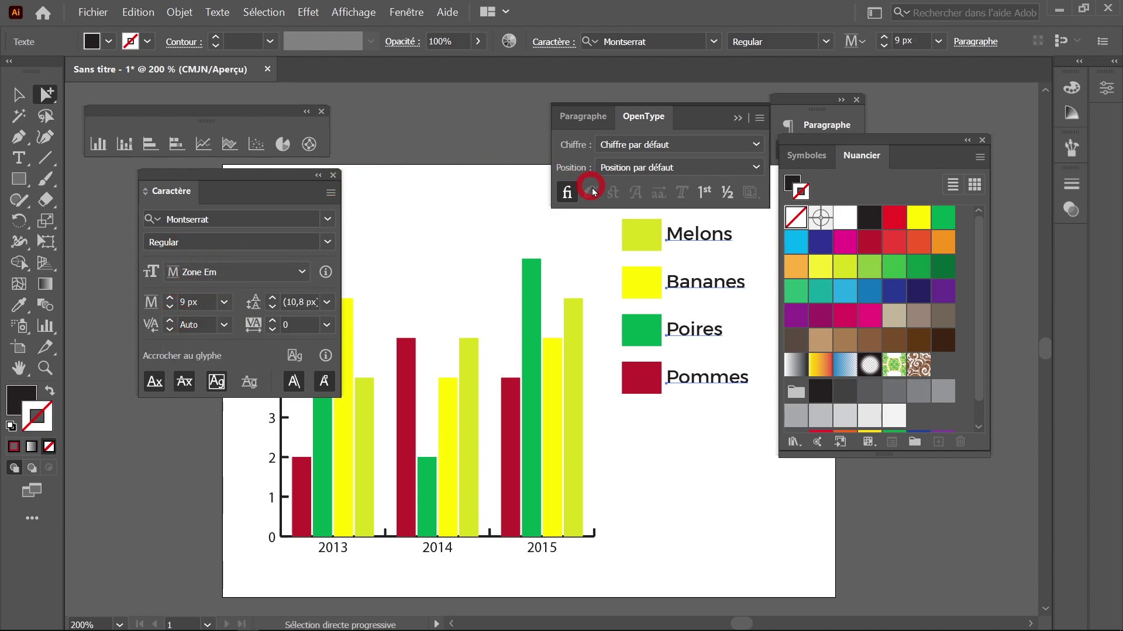
# - Fill the legend labels with dark blue, clear the selection and move the Character settings off the bars
pyautogui.click(820, 241)
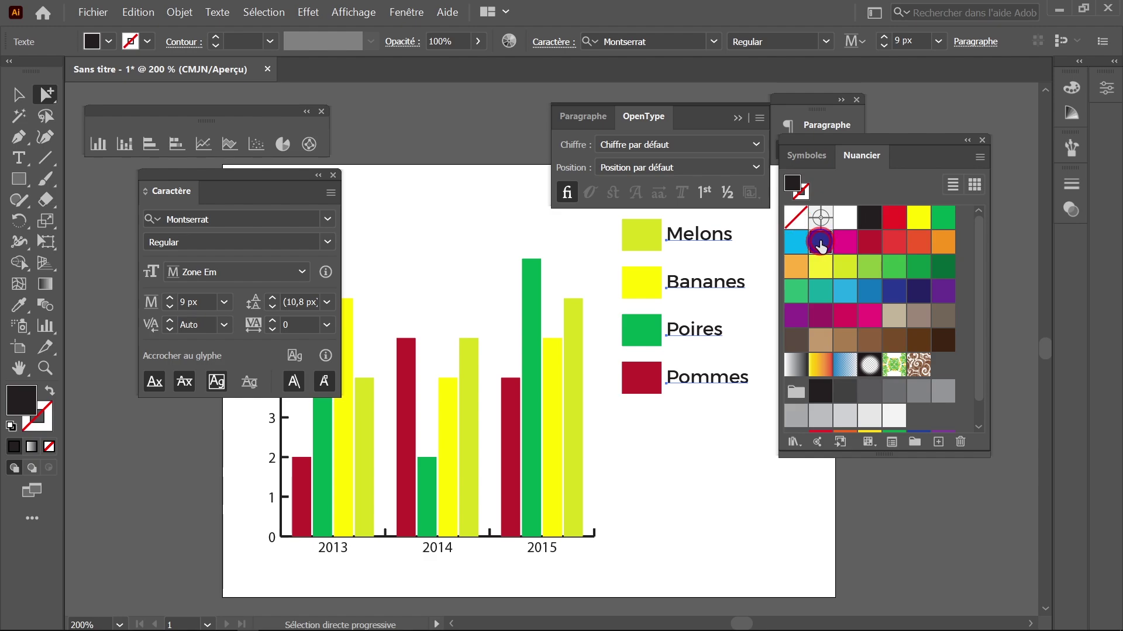
pyautogui.press('v')
pyautogui.click(449, 232)
pyautogui.moveTo(264, 174); pyautogui.dragTo(769, 465)
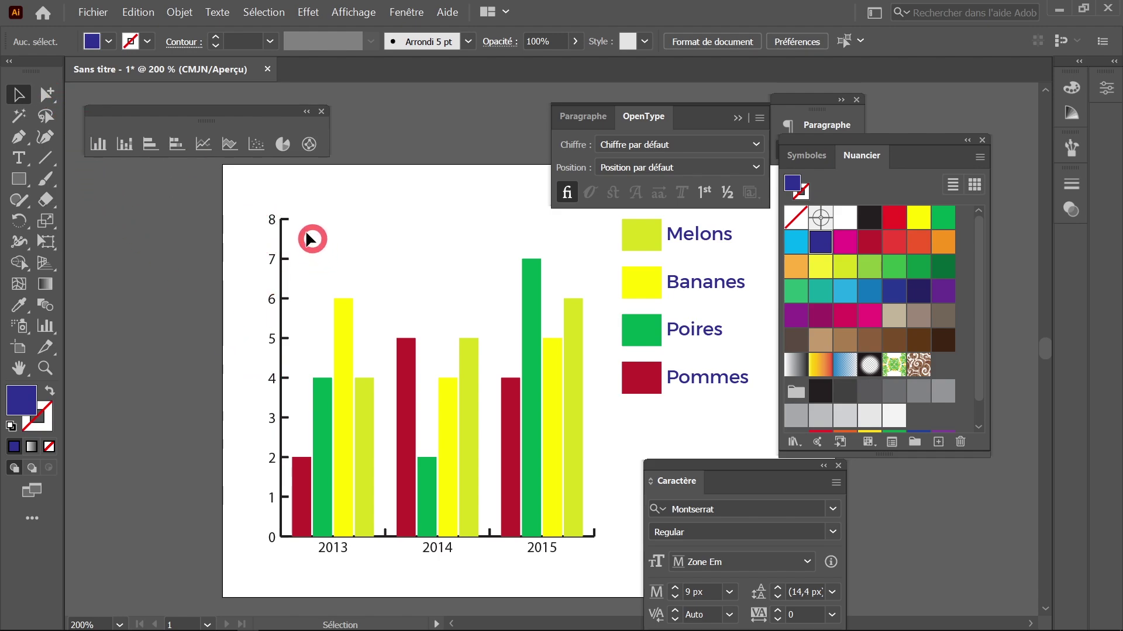
# - Select all the value-axis numbers with the Group Selection tool and set their font to Nunito Black
pyautogui.click(47, 94)
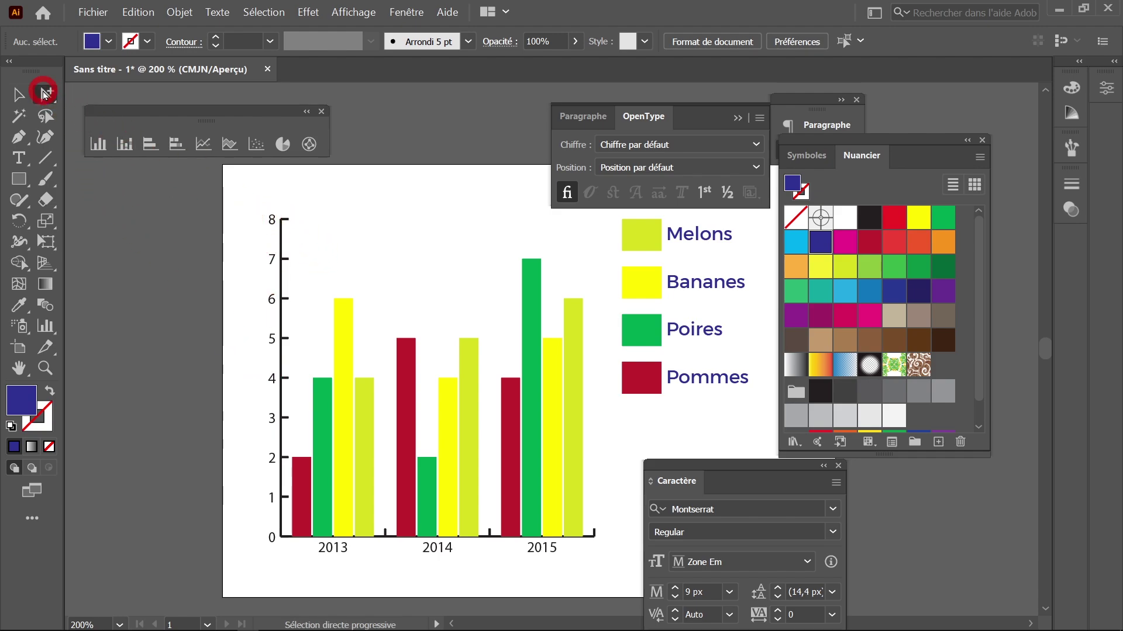
pyautogui.doubleClick(272, 222)
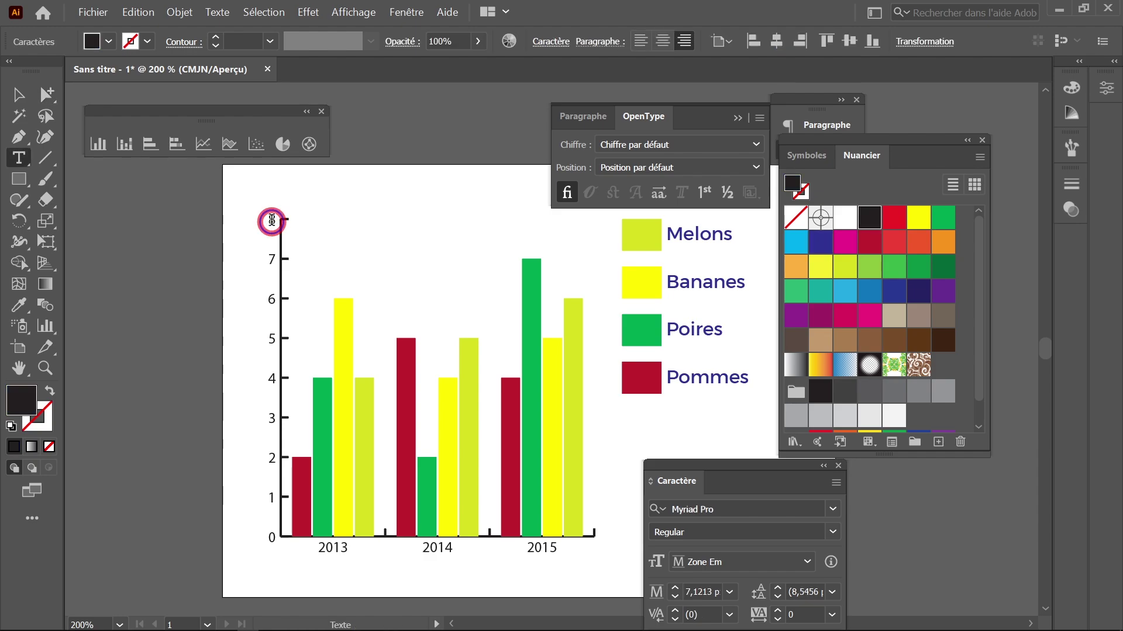
pyautogui.doubleClick(272, 221)
pyautogui.press('Escape')
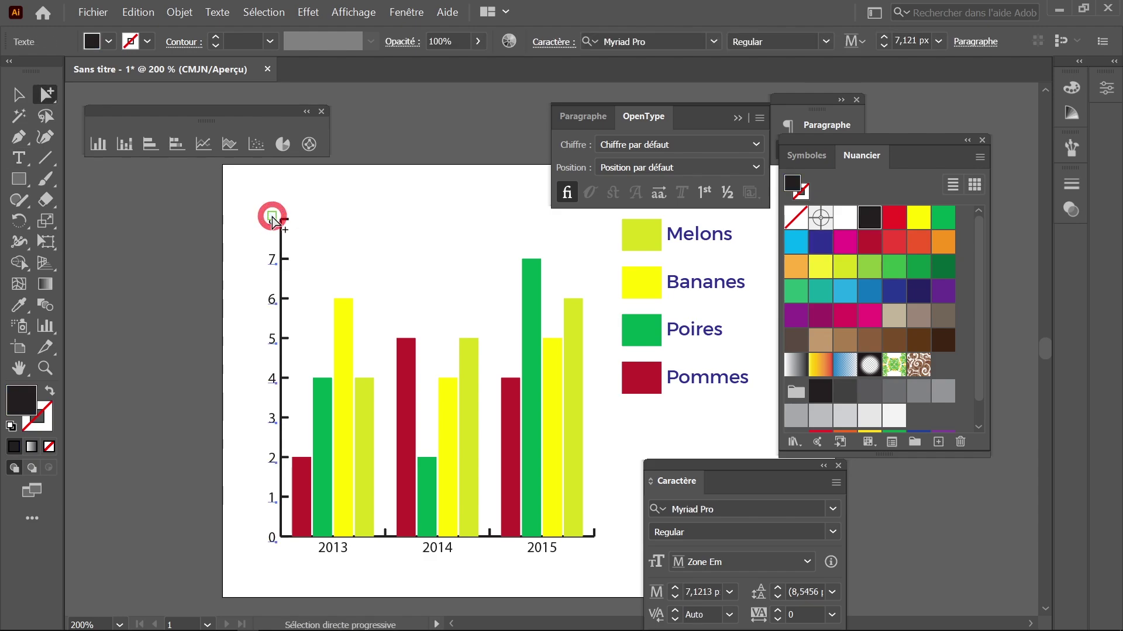
pyautogui.click(821, 509)
pyautogui.click(734, 607)
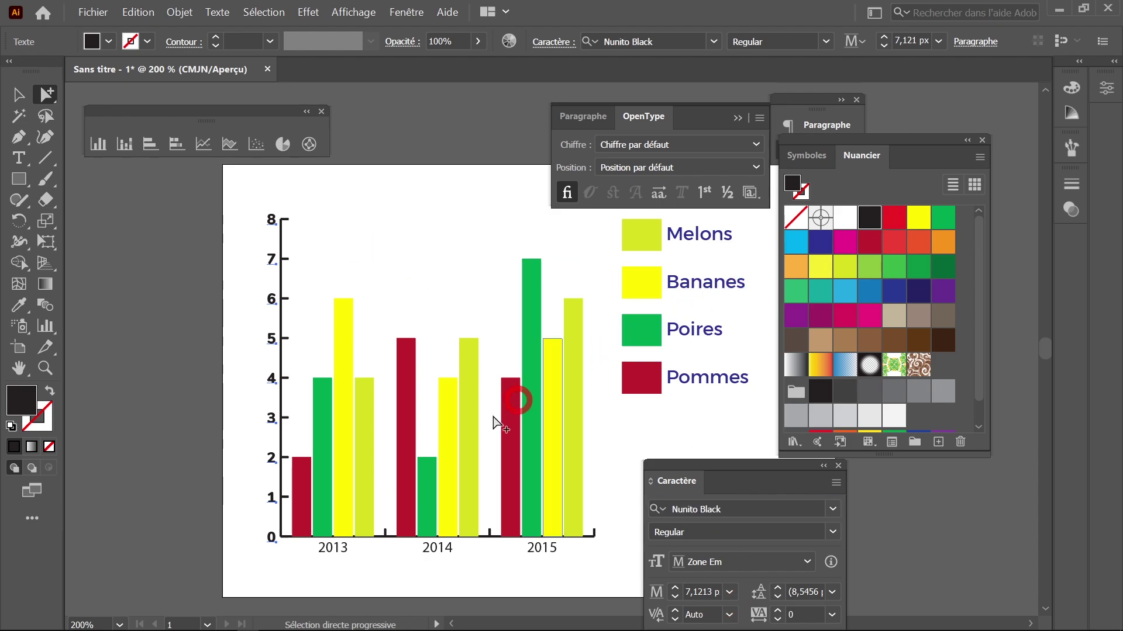
# - Select the three year labels, set their font to Montserrat and clear the selection
pyautogui.click(330, 553)
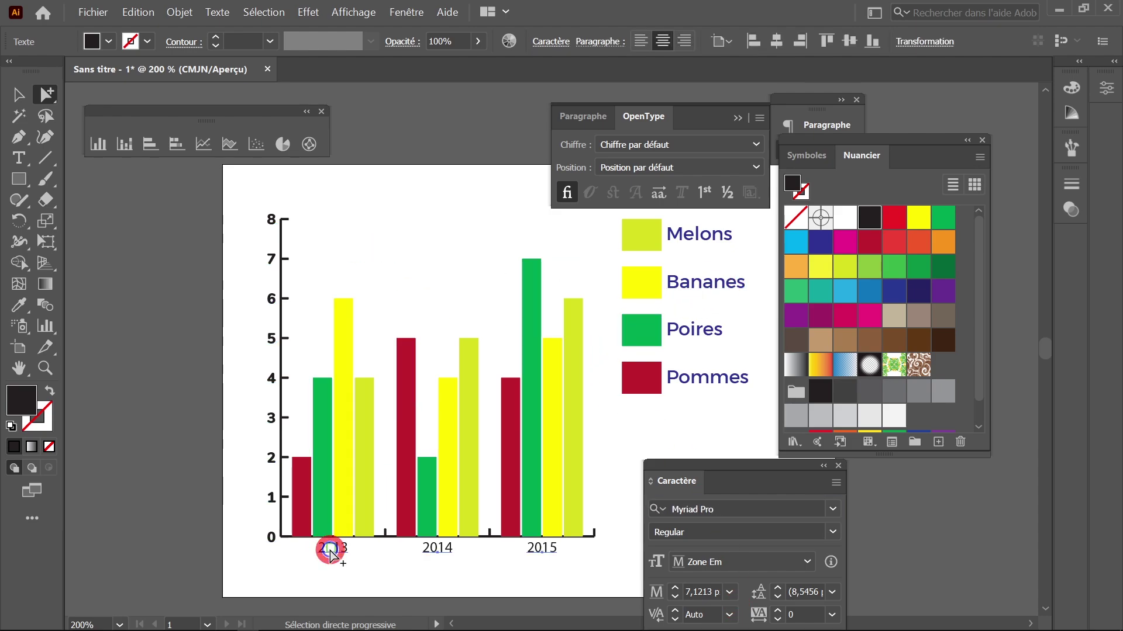
pyautogui.click(832, 510)
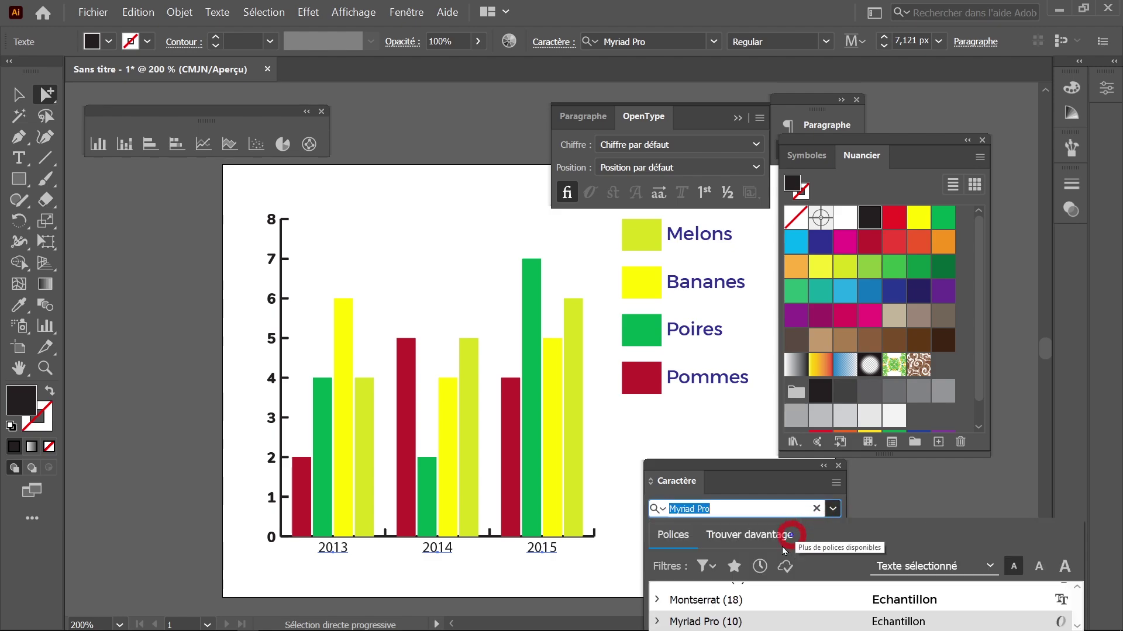
pyautogui.click(709, 600)
pyautogui.click(18, 94)
pyautogui.click(377, 197)
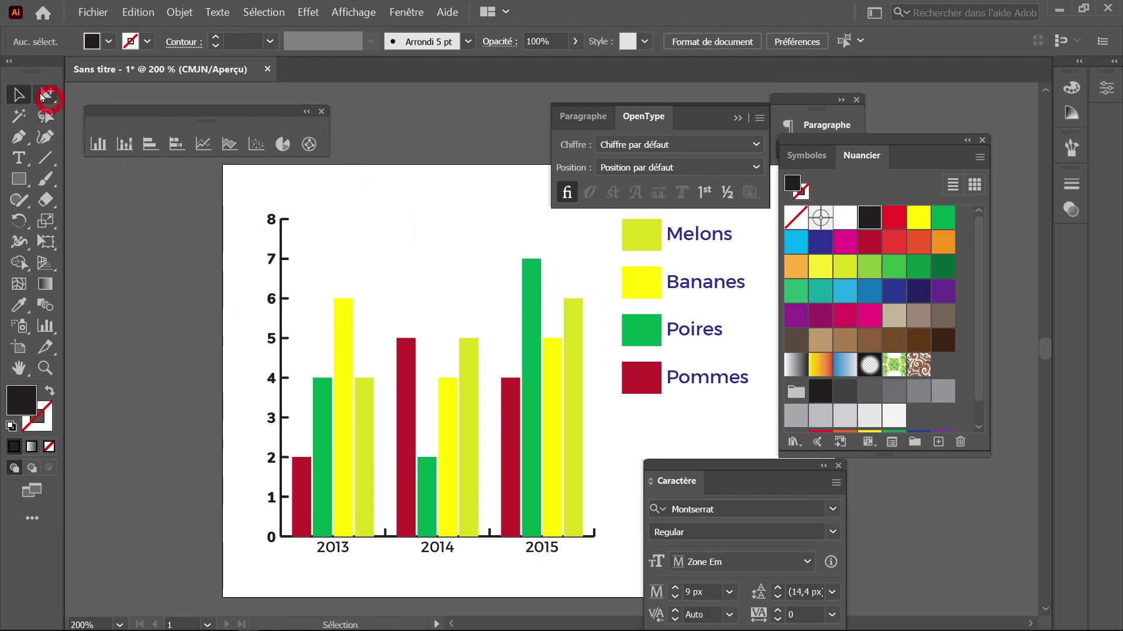
pyautogui.click(235, 220)
pyautogui.click(551, 377)
pyautogui.click(641, 348)
pyautogui.click(579, 339)
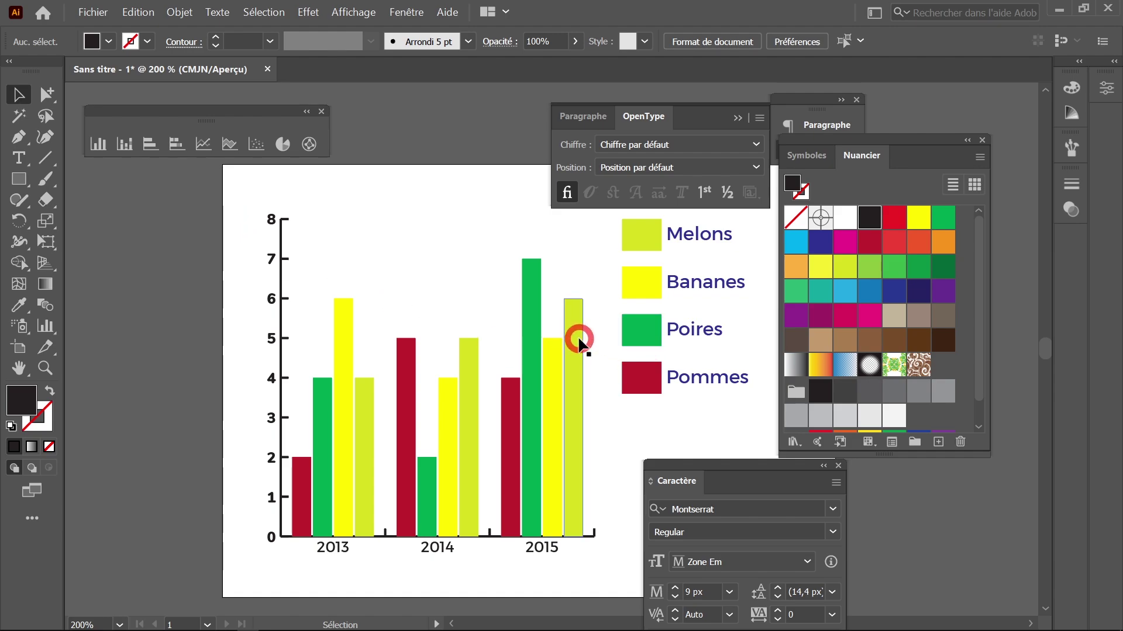
pyautogui.click(446, 324)
pyautogui.click(19, 345)
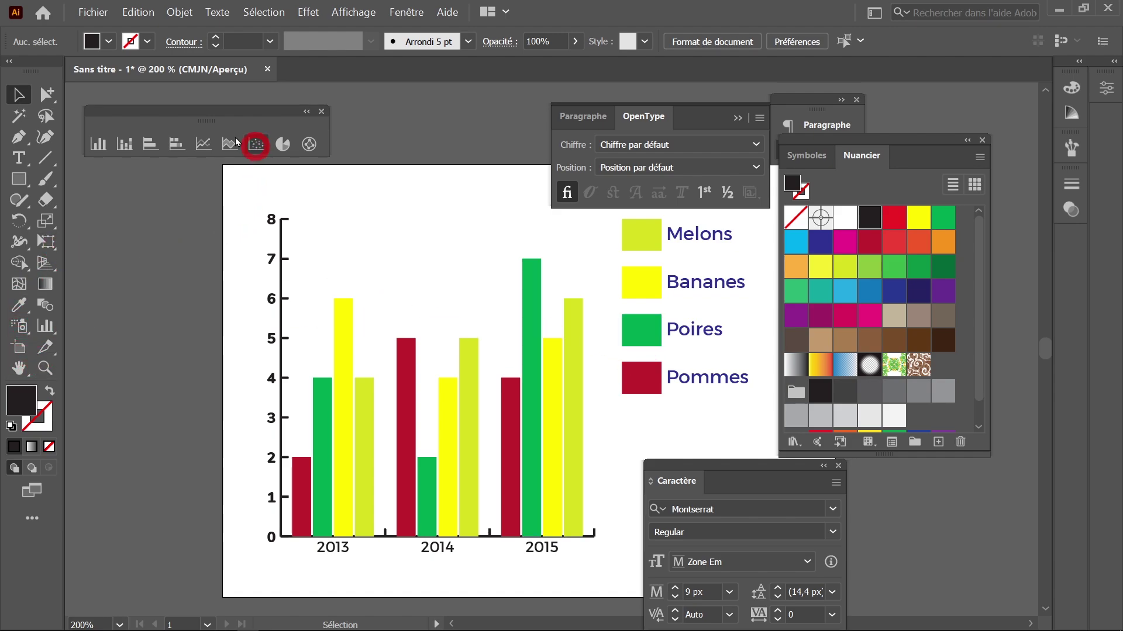
# - Open the fruit graph's data, set the 2013 Pommes value to 3, apply it and close the data table
pyautogui.click(343, 333)
pyautogui.click(179, 12)
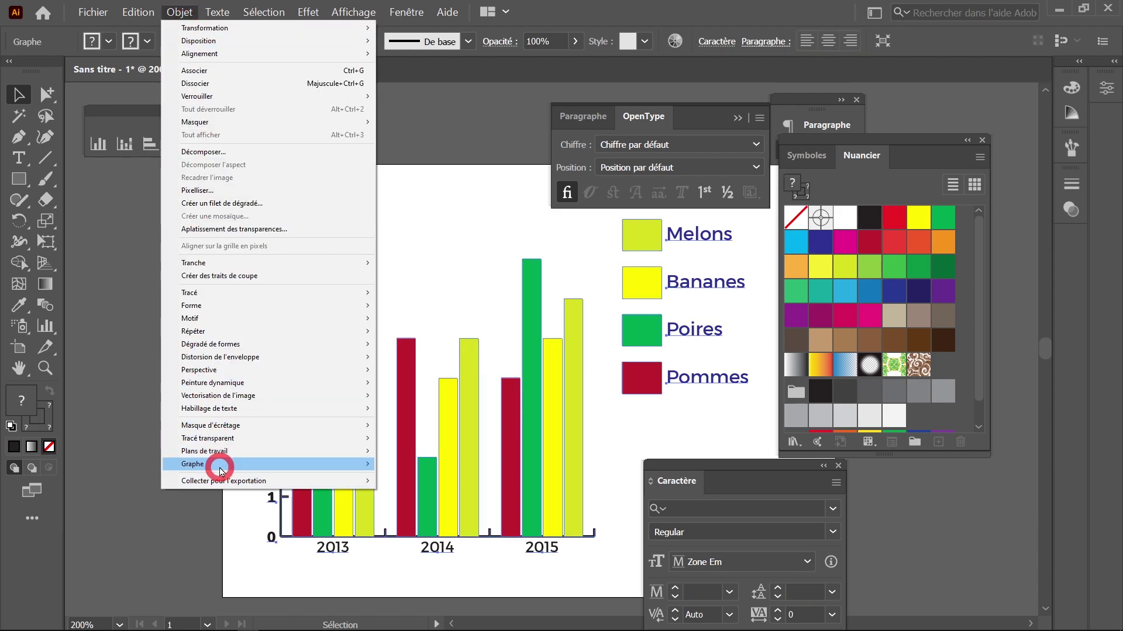
pyautogui.moveTo(281, 465)
pyautogui.click(408, 478)
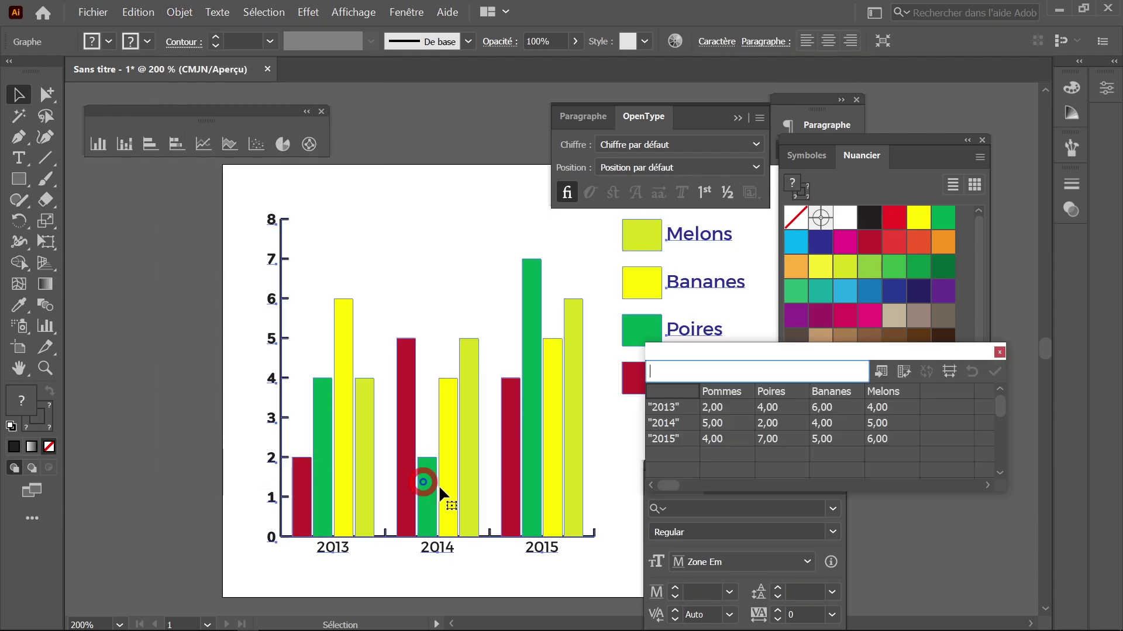
pyautogui.moveTo(736, 411); pyautogui.dragTo(709, 410)
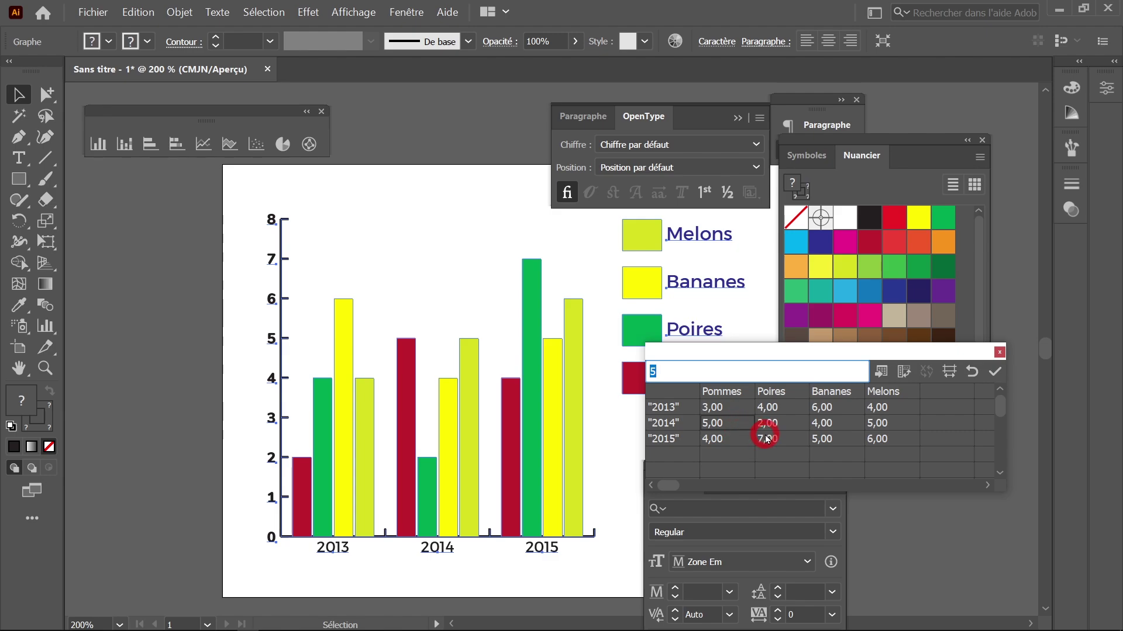
pyautogui.click(996, 373)
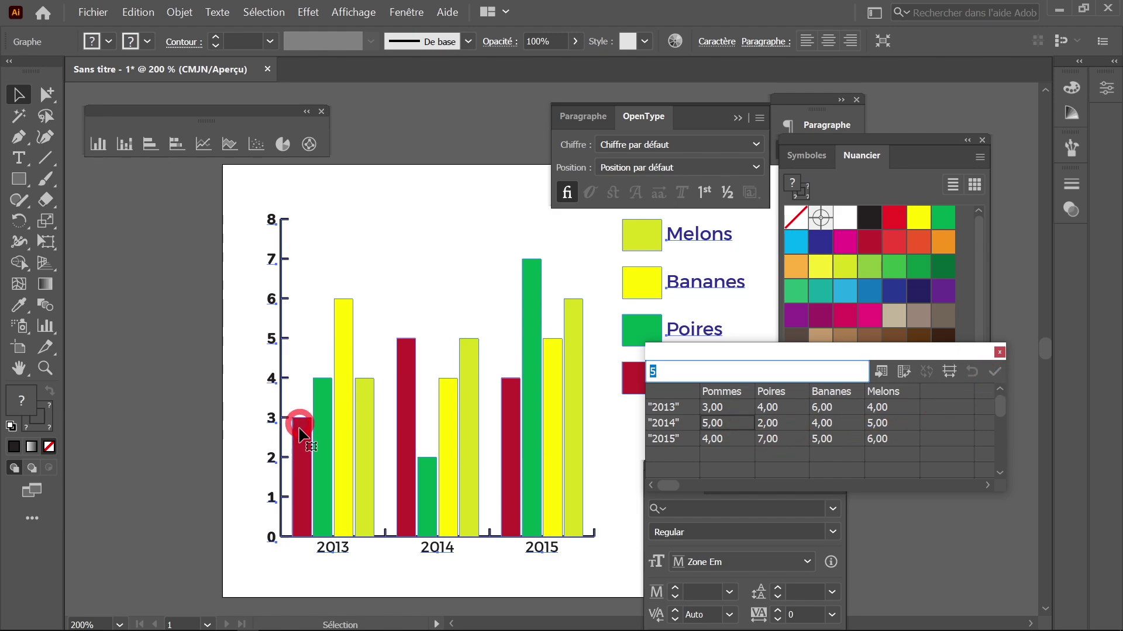
pyautogui.click(1000, 353)
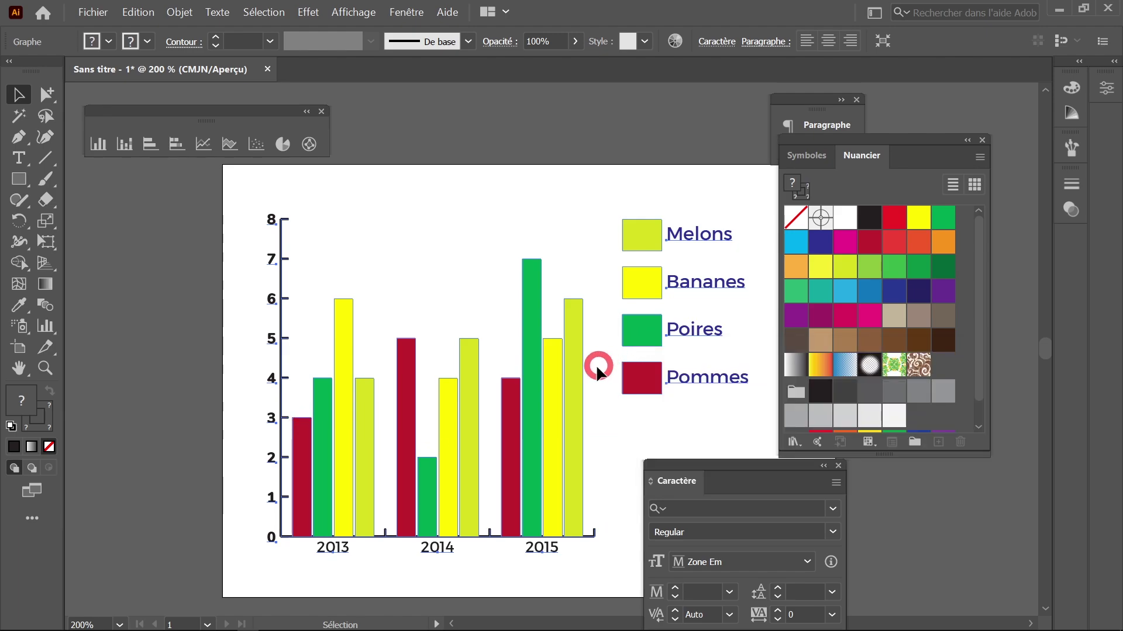
pyautogui.moveTo(569, 388); pyautogui.dragTo(505, 383)
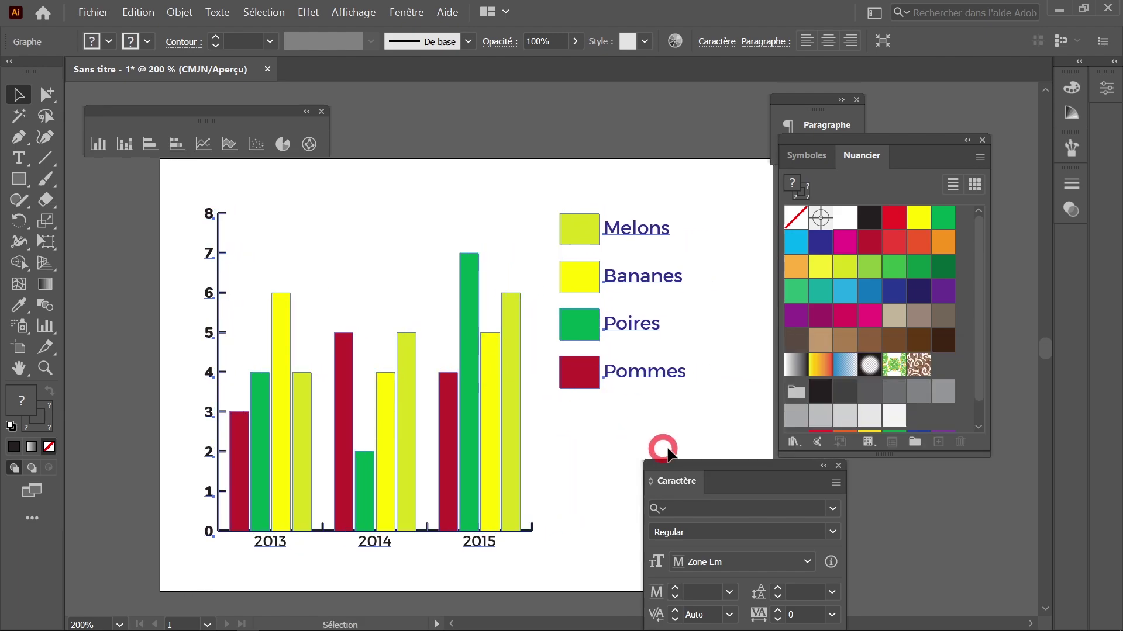
pyautogui.moveTo(701, 467); pyautogui.dragTo(698, 490)
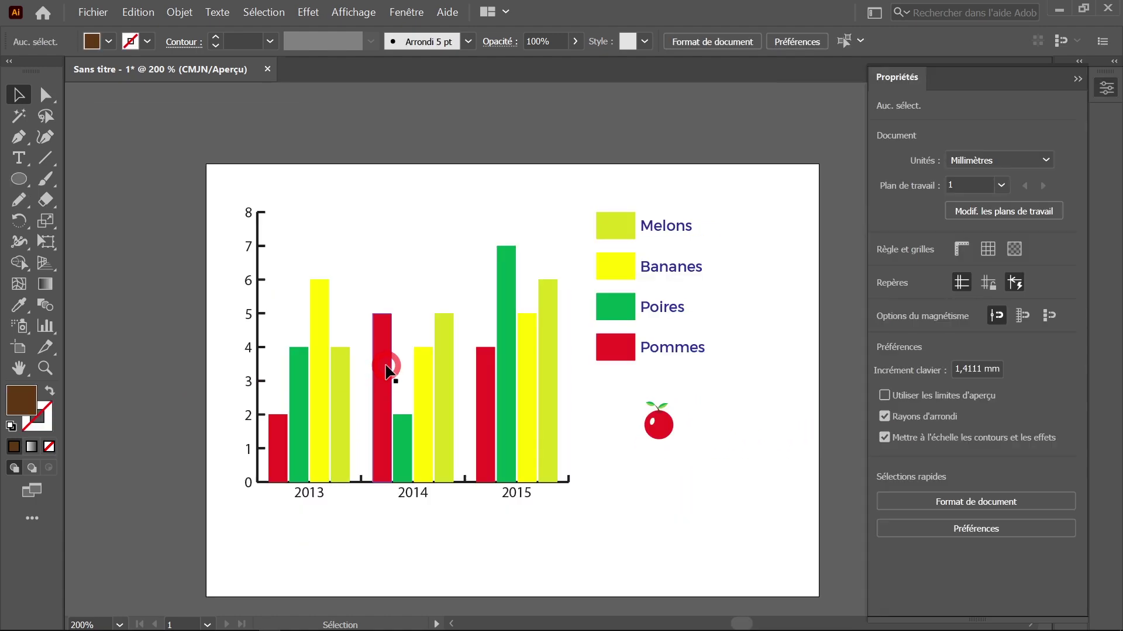
# - Select the grouped apple drawing below the legend and open the graph symbol settings
pyautogui.scroll(1, 642, 463)
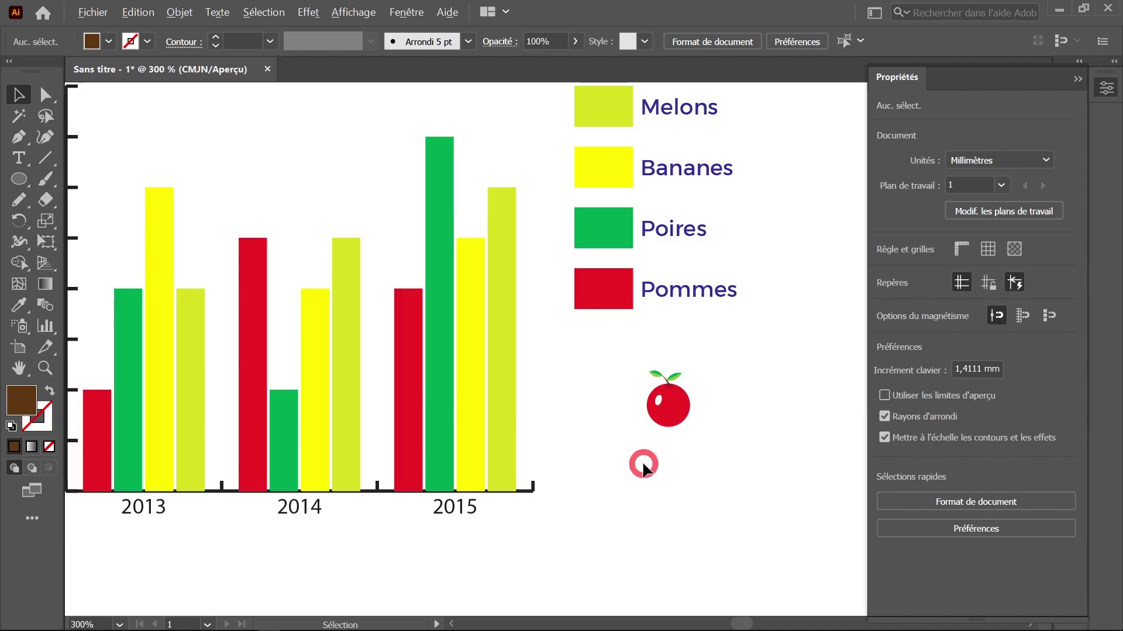
pyautogui.moveTo(645, 457); pyautogui.dragTo(699, 492)
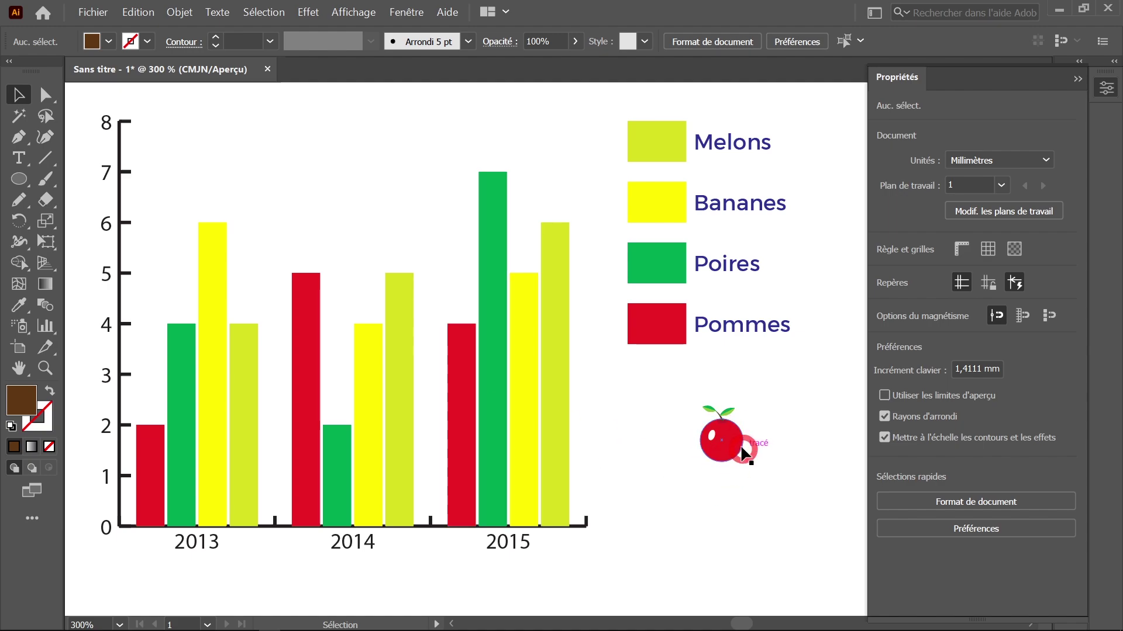
pyautogui.click(719, 443)
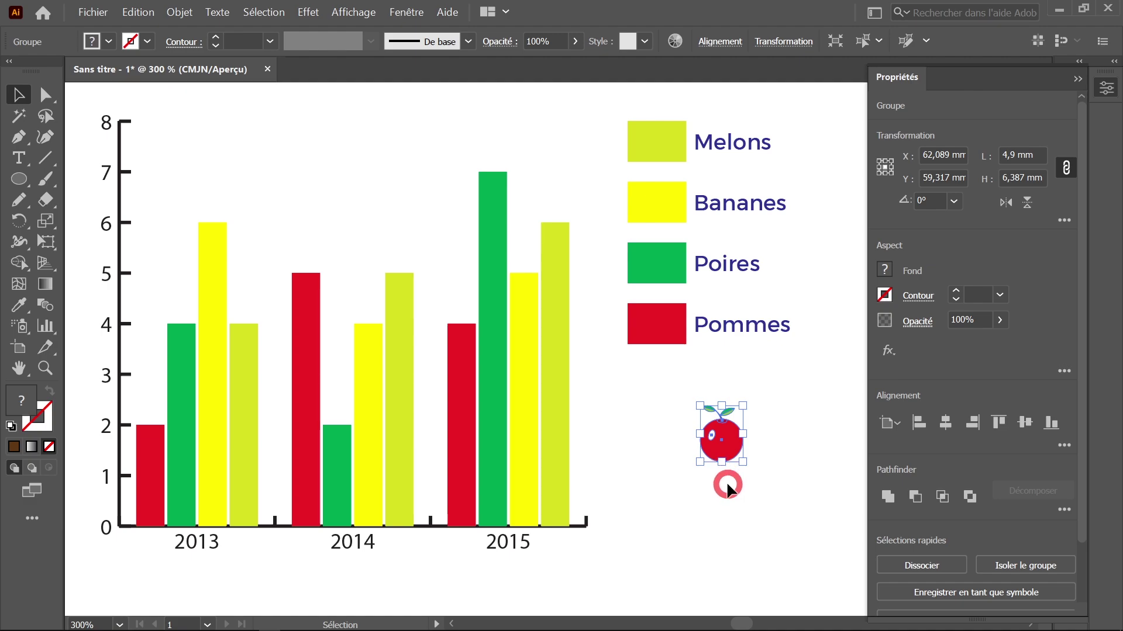
pyautogui.click(187, 17)
pyautogui.moveTo(224, 467)
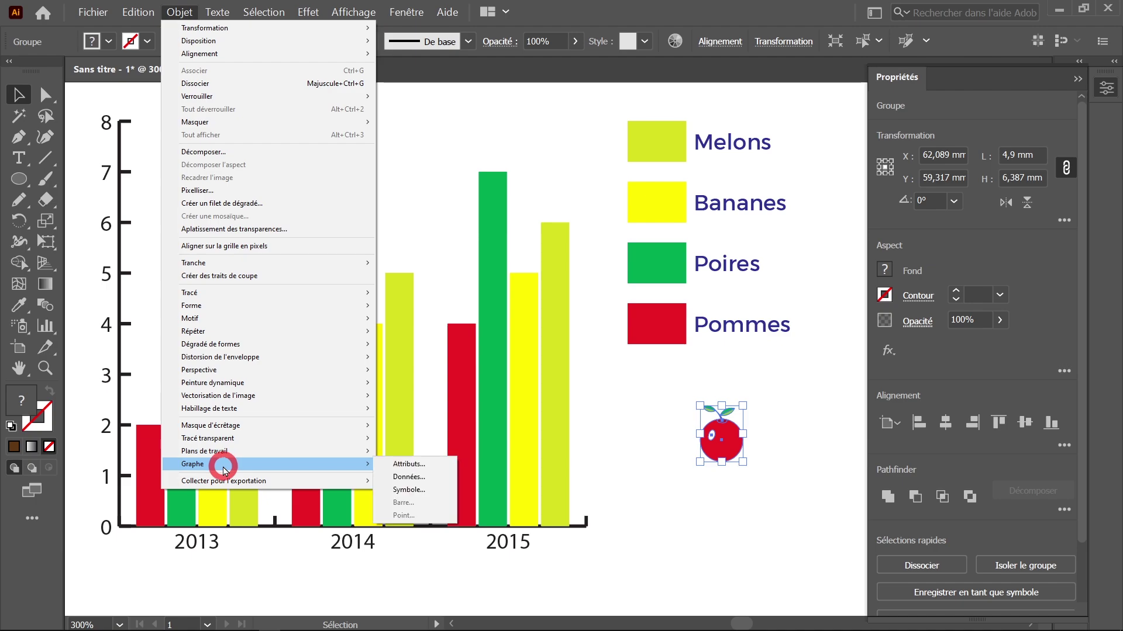
pyautogui.click(443, 497)
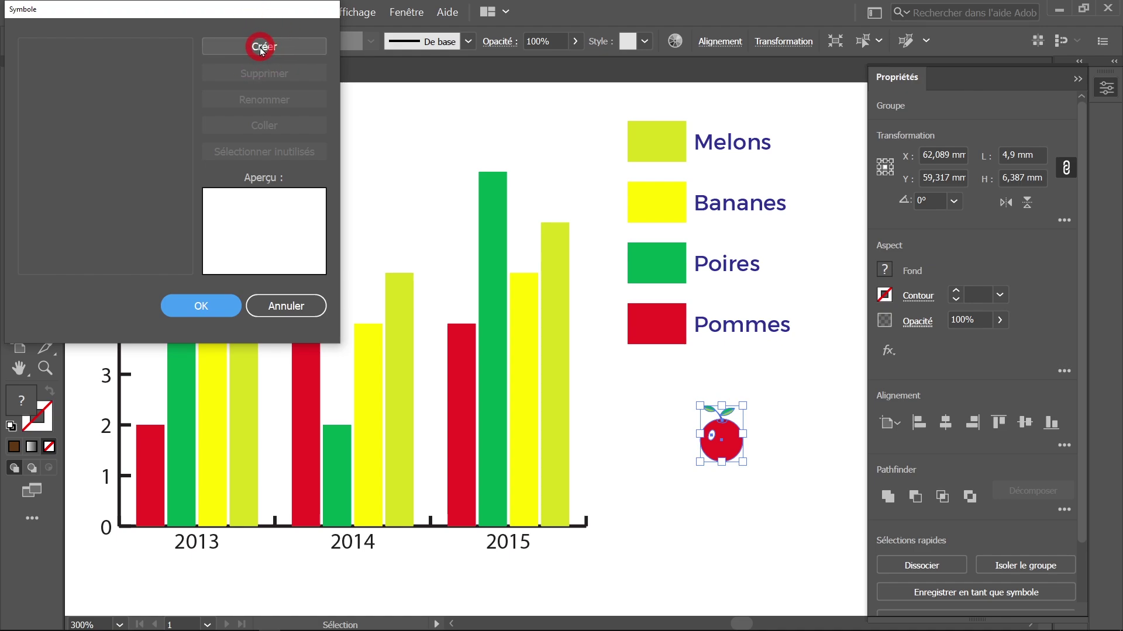
# - Create a graph symbol from the selected apple, name it Pomme, confirm and clear the selection
pyautogui.click(261, 51)
pyautogui.click(245, 100)
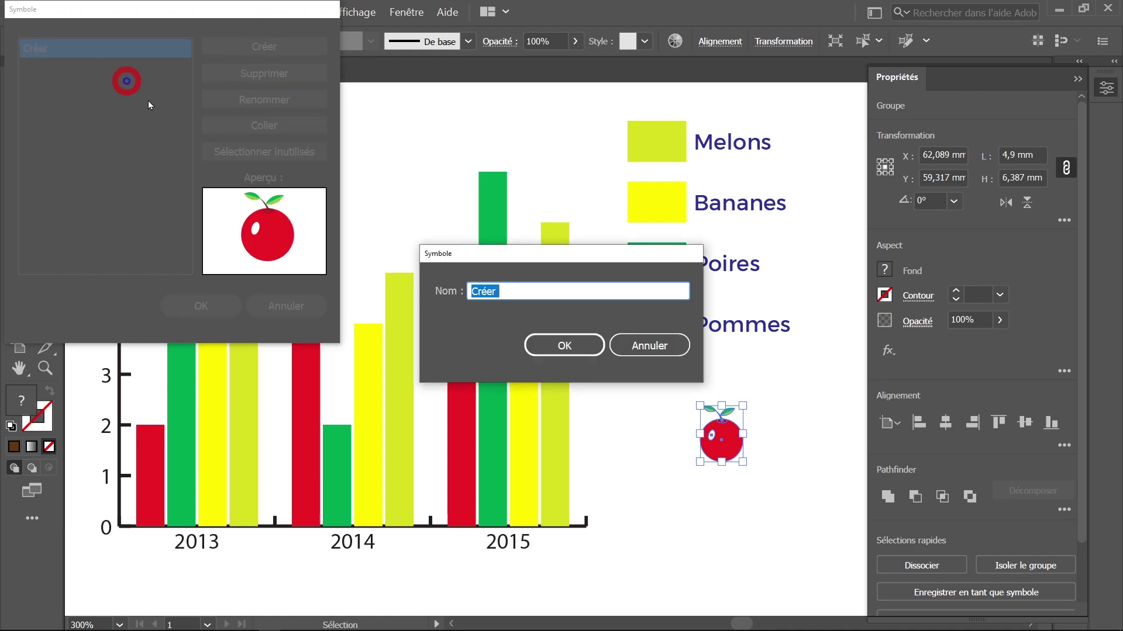
pyautogui.click(451, 252)
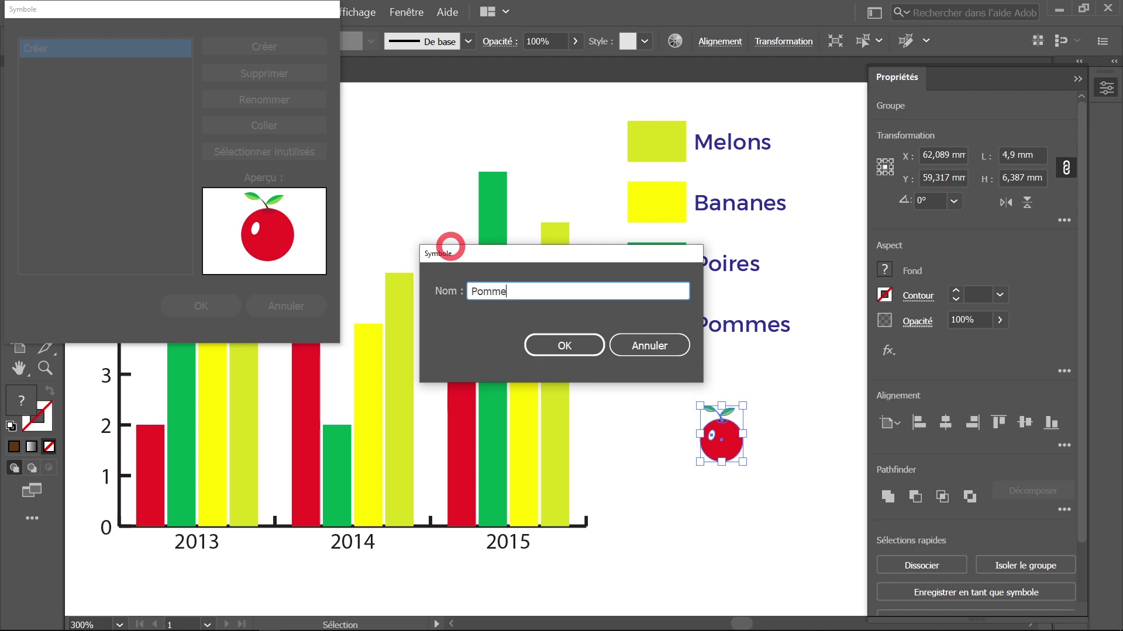
pyautogui.click(564, 345)
pyautogui.click(204, 306)
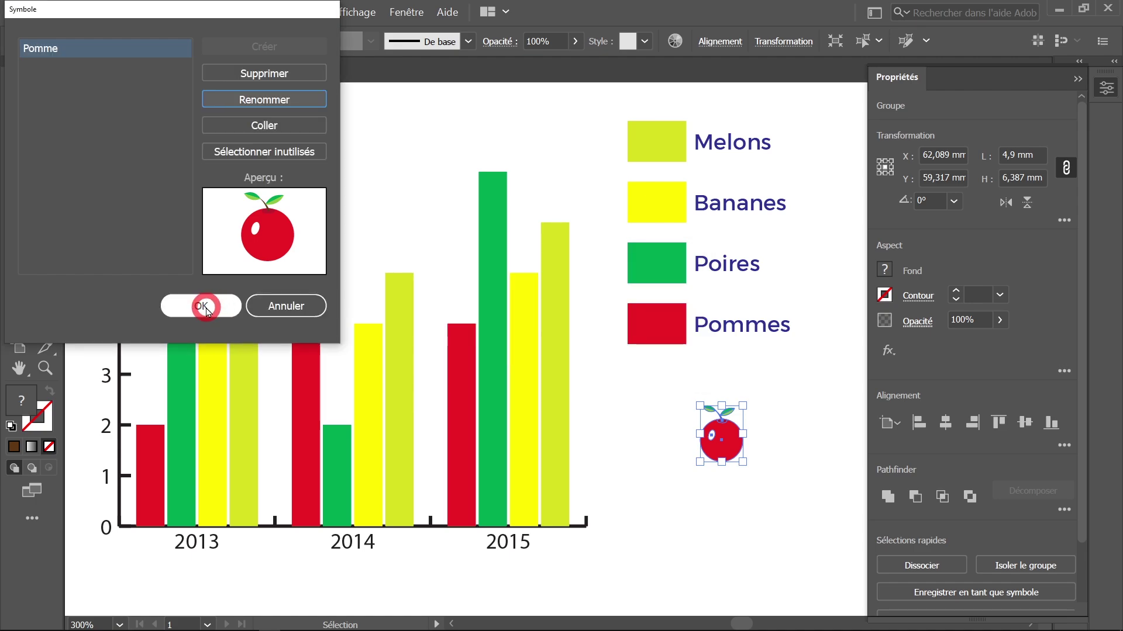
pyautogui.click(125, 222)
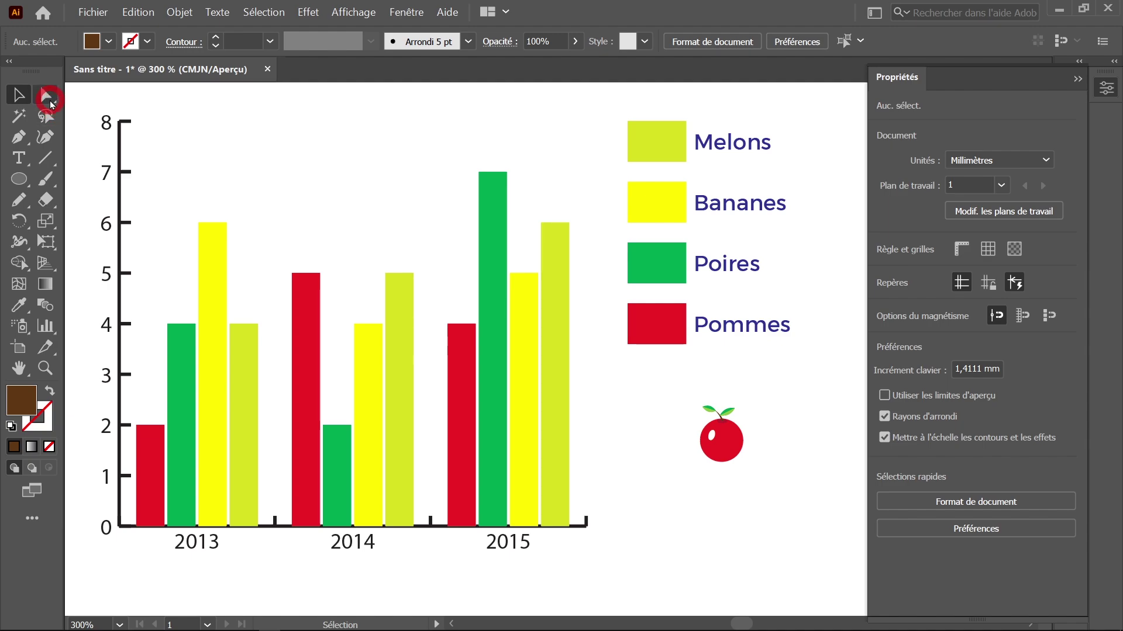
# - Select the whole Pommes series, all its red bars plus the legend swatch, with the Group Selection tool
pyautogui.moveTo(50, 100); pyautogui.dragTo(99, 108)
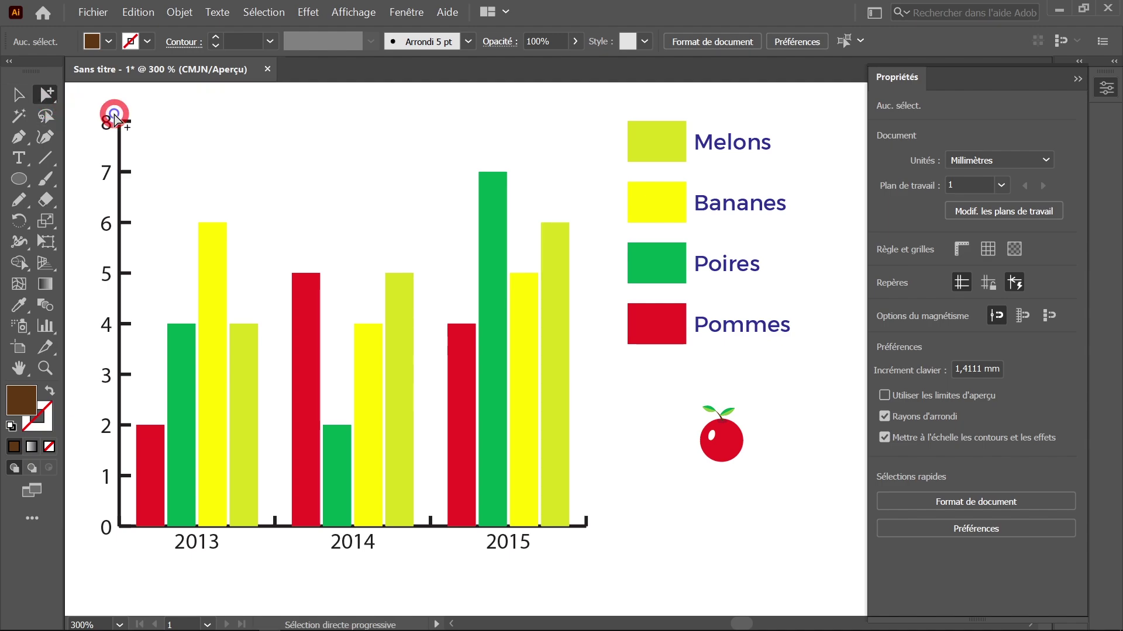
pyautogui.click(637, 281)
pyautogui.click(655, 320)
pyautogui.click(654, 320)
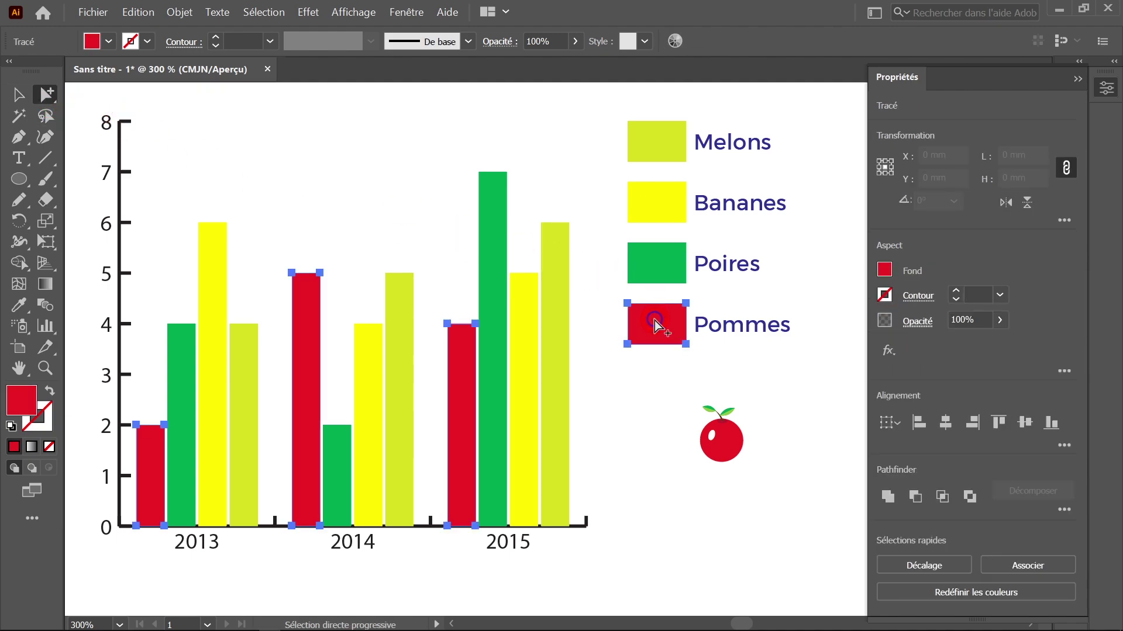
pyautogui.click(477, 307)
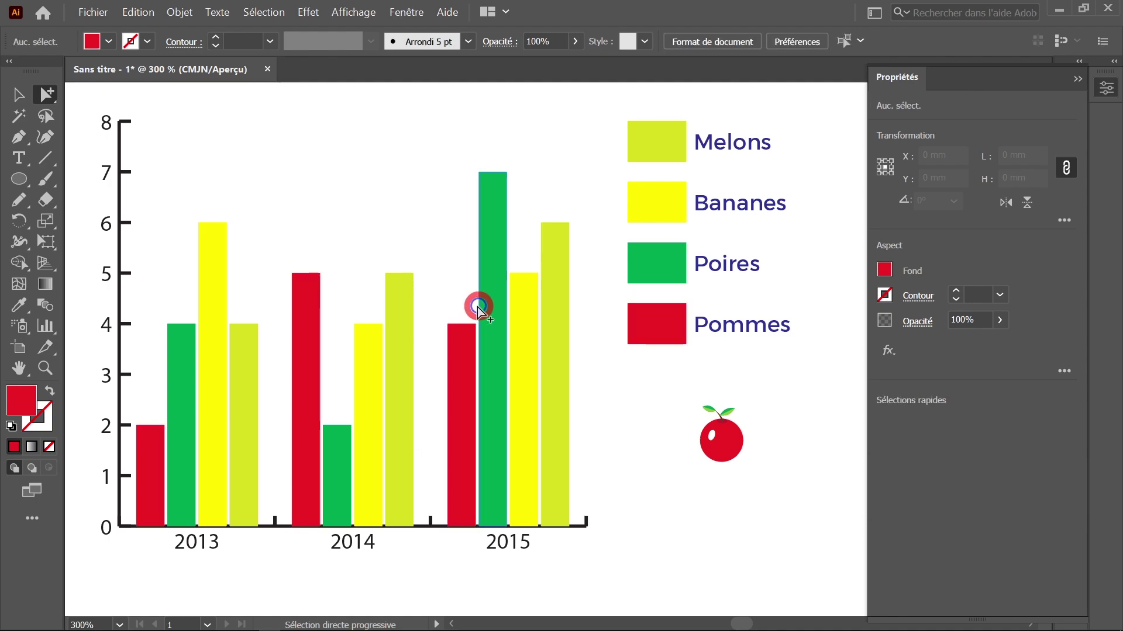
pyautogui.click(461, 348)
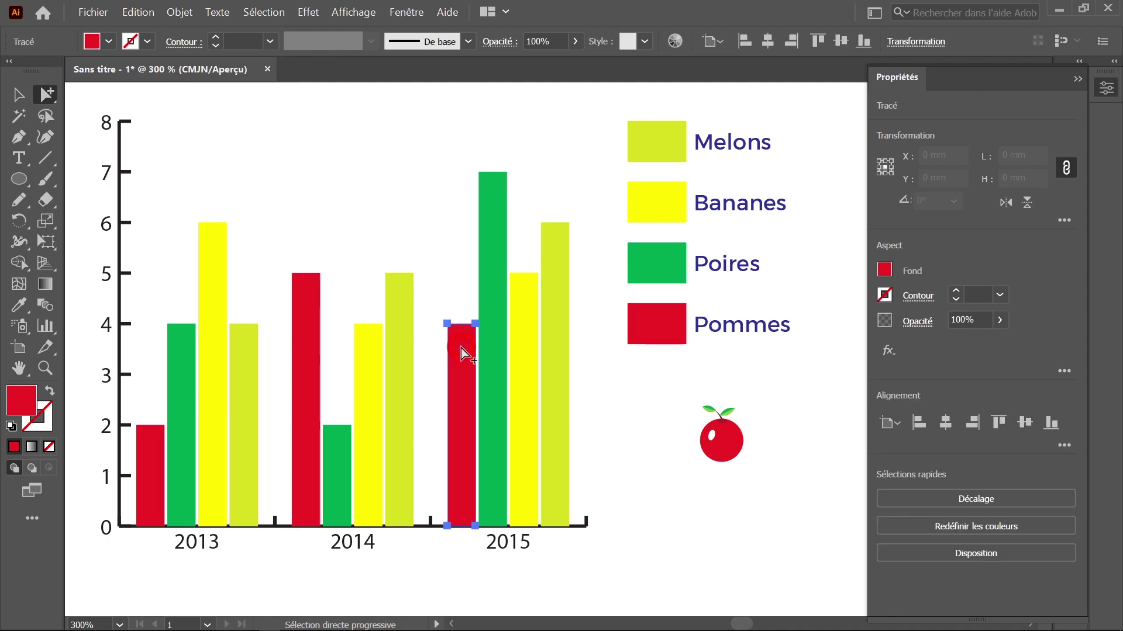
pyautogui.click(460, 348)
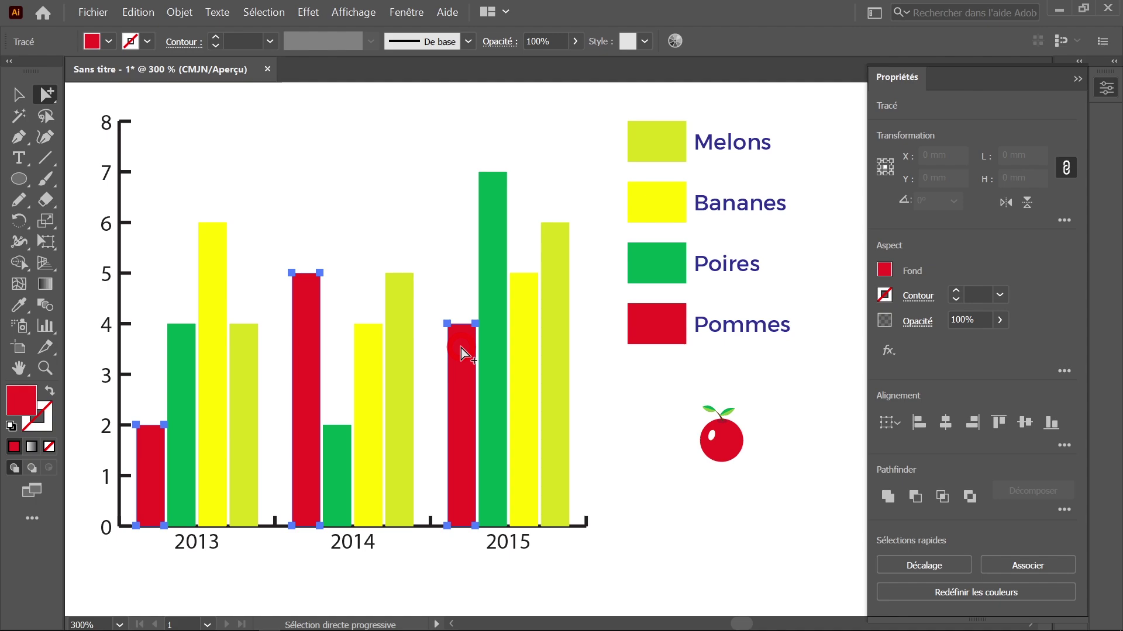
pyautogui.click(460, 349)
# - Apply the Pomme symbol to the selected Pommes bars with Proportion verticale and legend rotation off, then clear the selection
pyautogui.click(180, 13)
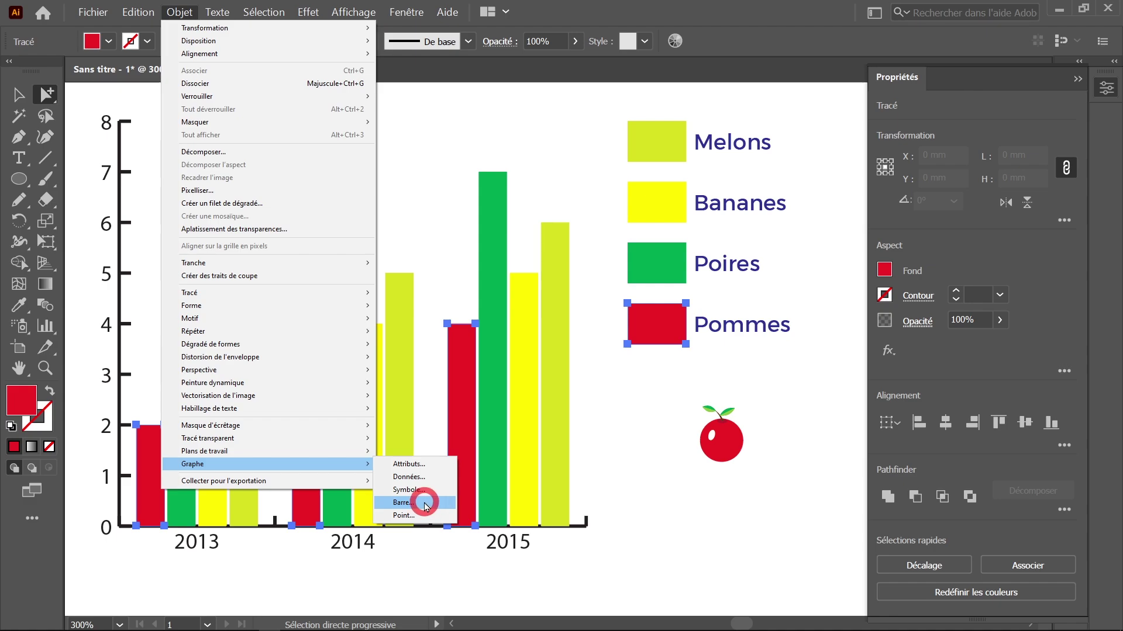
pyautogui.click(427, 504)
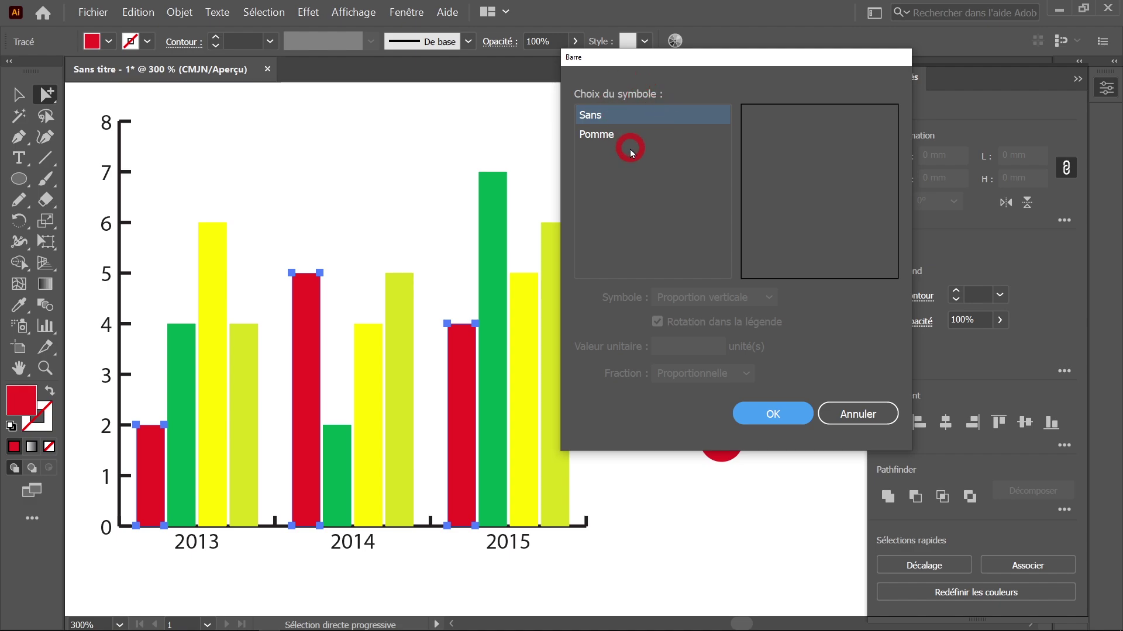
pyautogui.click(608, 137)
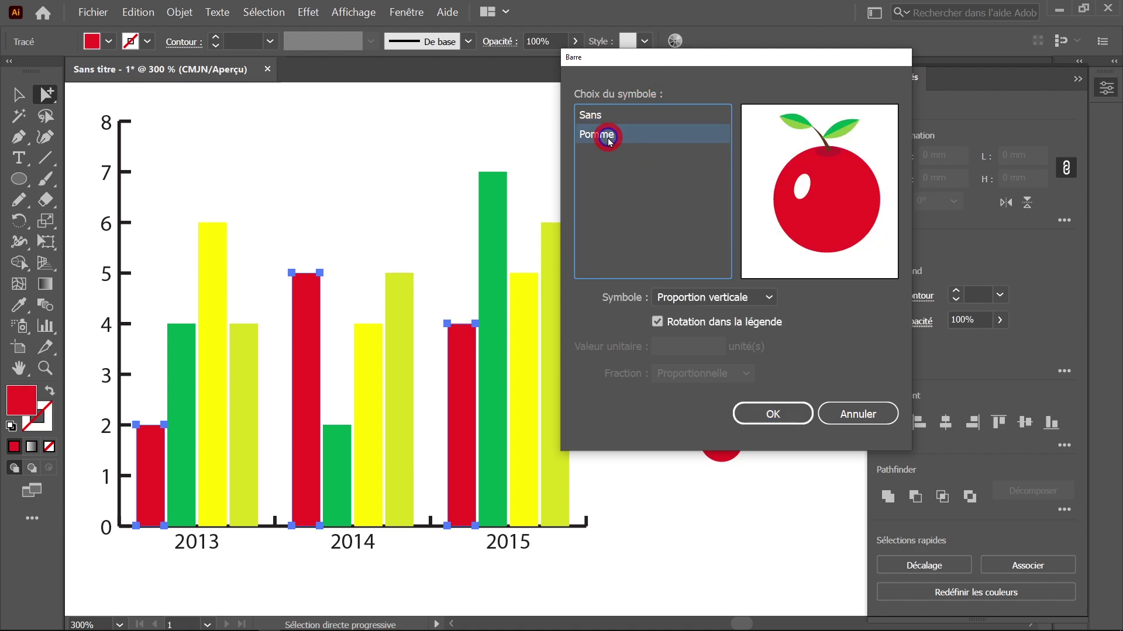
pyautogui.click(770, 298)
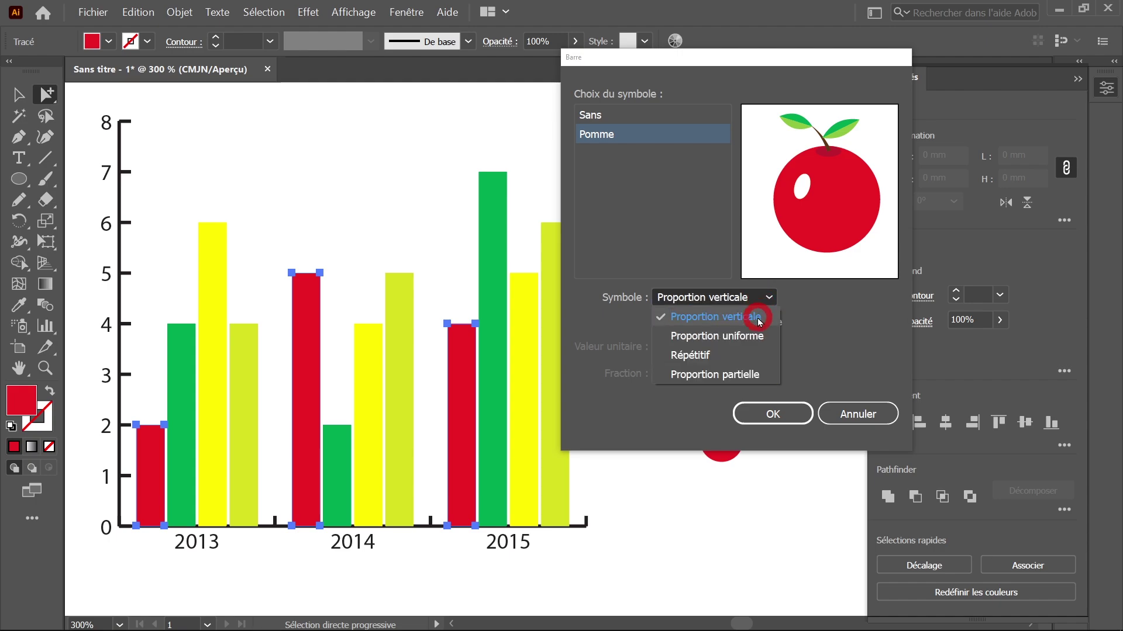
pyautogui.click(810, 311)
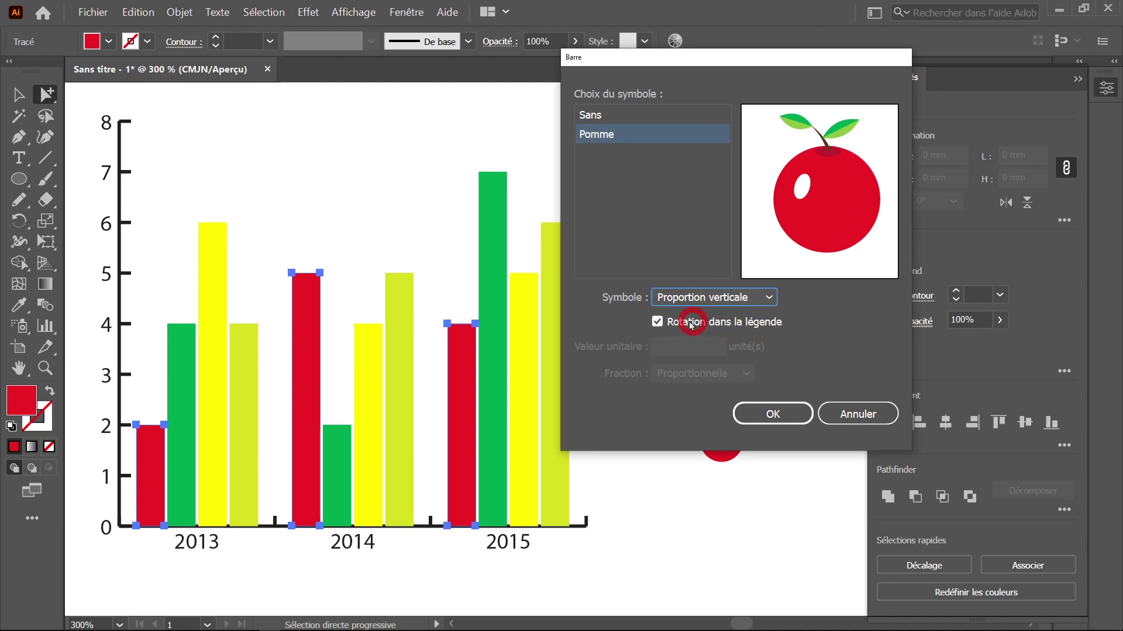
pyautogui.click(657, 322)
pyautogui.click(770, 413)
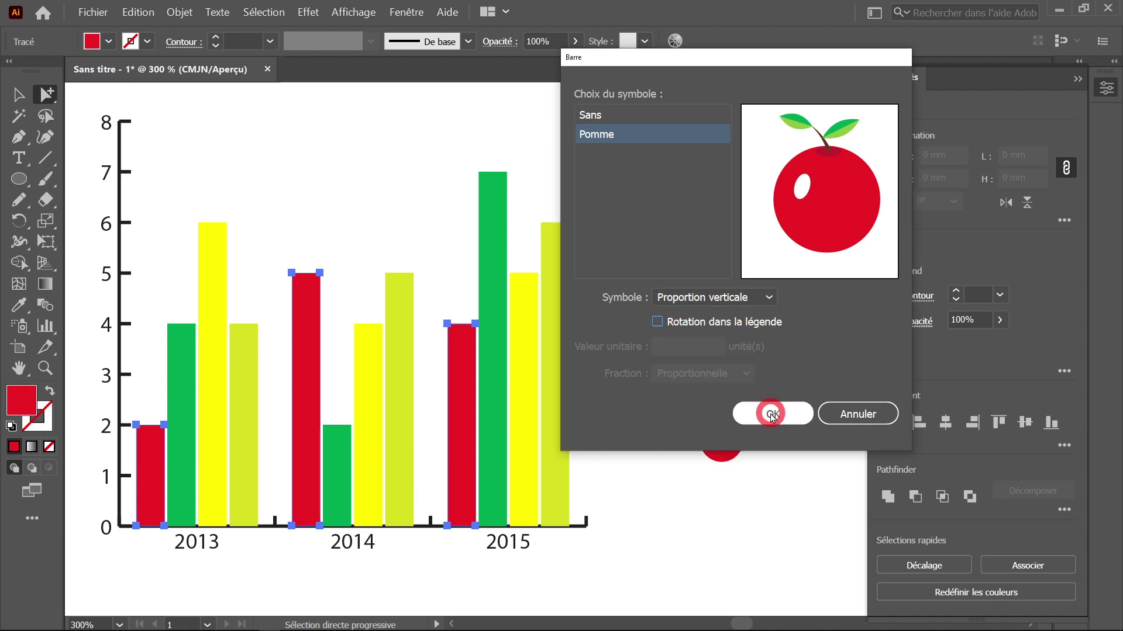
pyautogui.click(209, 185)
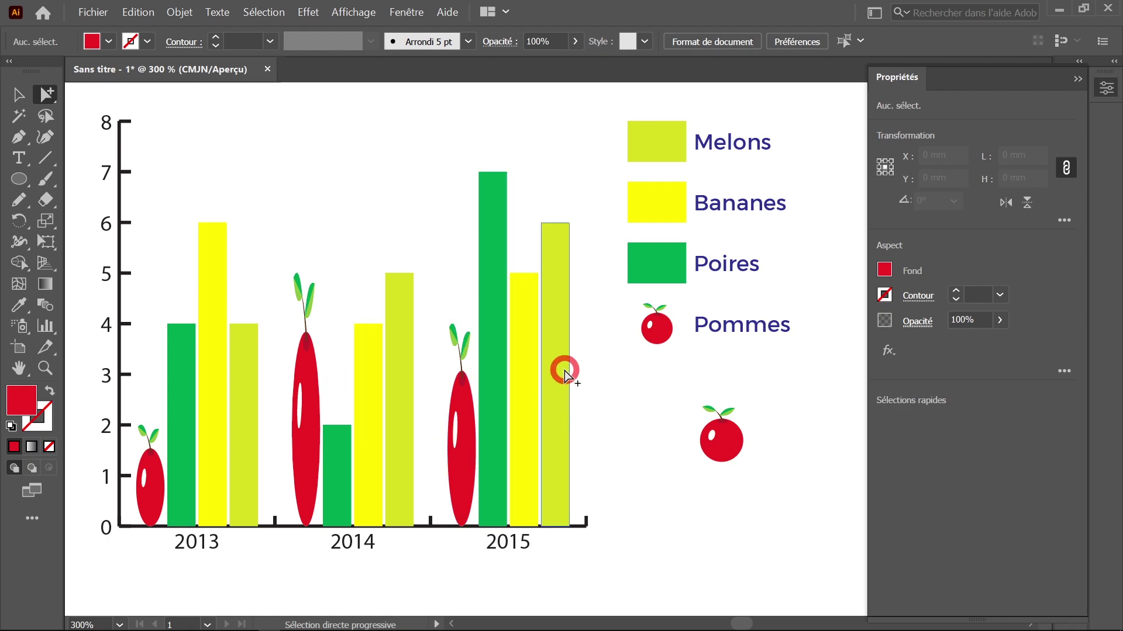
# - Undo the vertically scaled apple bars and reselect the whole Pommes series from its legend swatch
pyautogui.hotkey('ctrl', 'z')
pyautogui.click(615, 380)
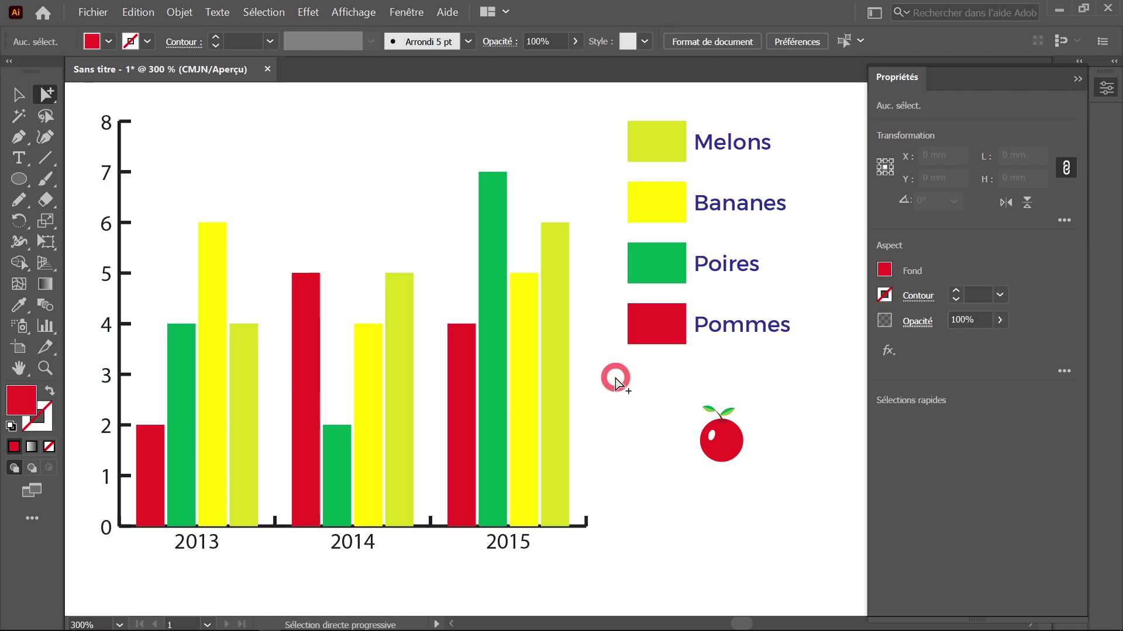
pyautogui.click(642, 331)
pyautogui.click(642, 331)
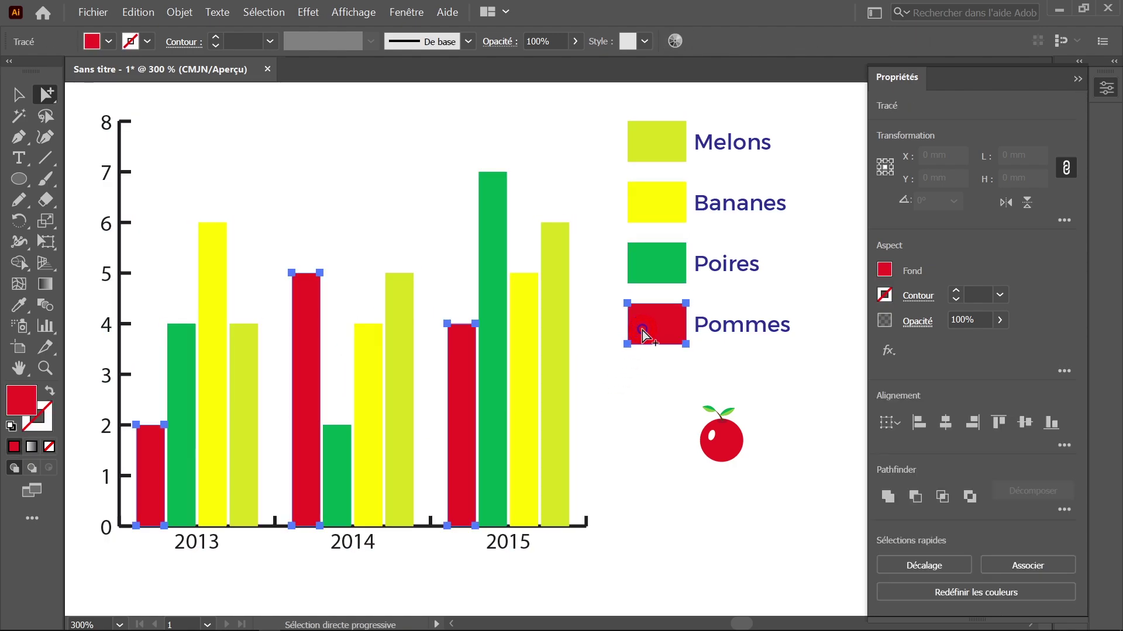
# - Apply the Pomme symbol to the Pommes bars with Proportion uniforme and legend rotation off, and deselect the graph
pyautogui.click(179, 11)
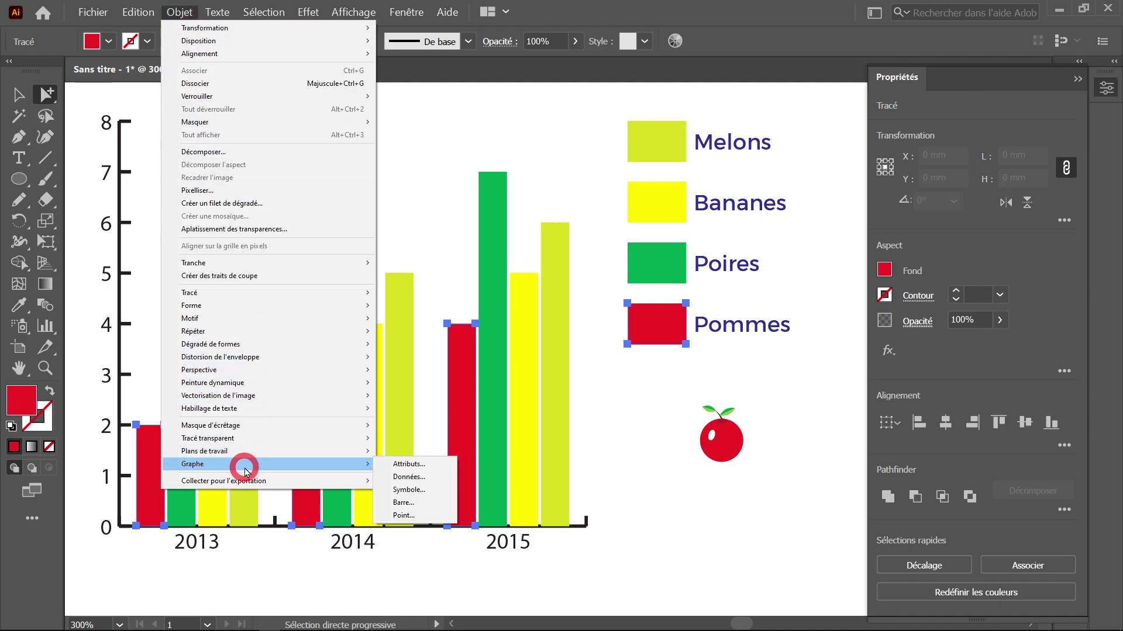
pyautogui.click(407, 494)
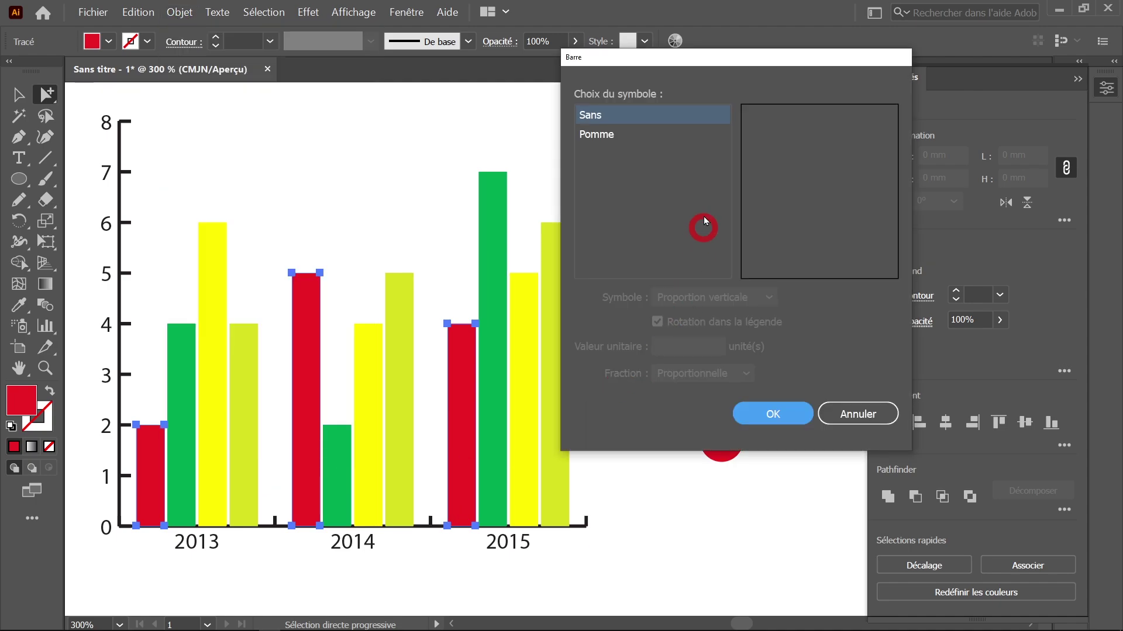
pyautogui.click(608, 136)
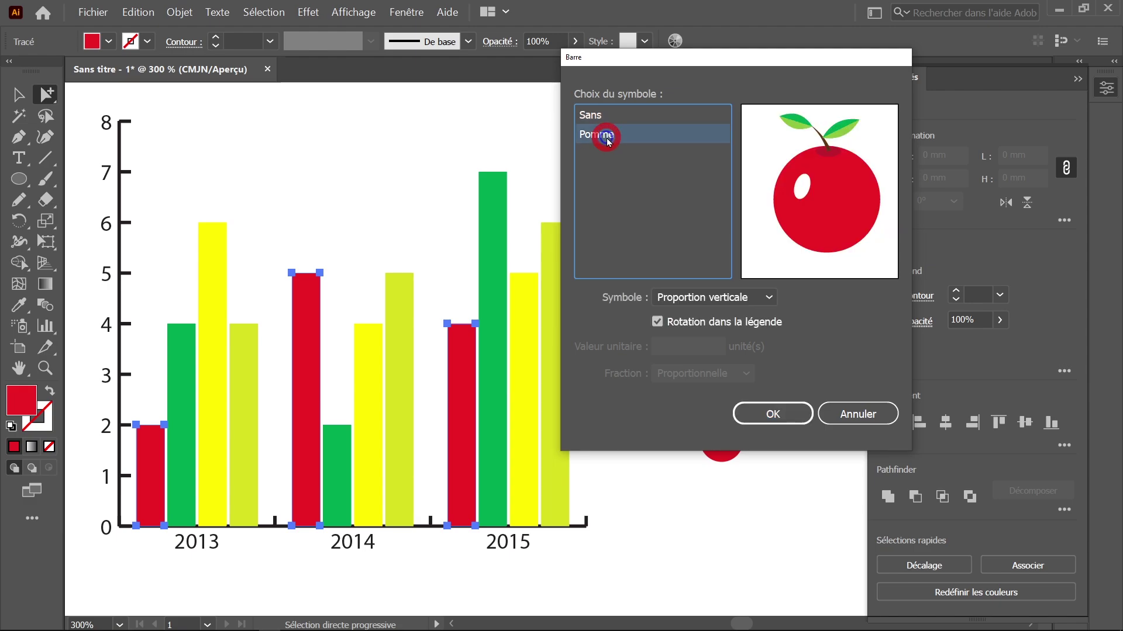
pyautogui.click(763, 297)
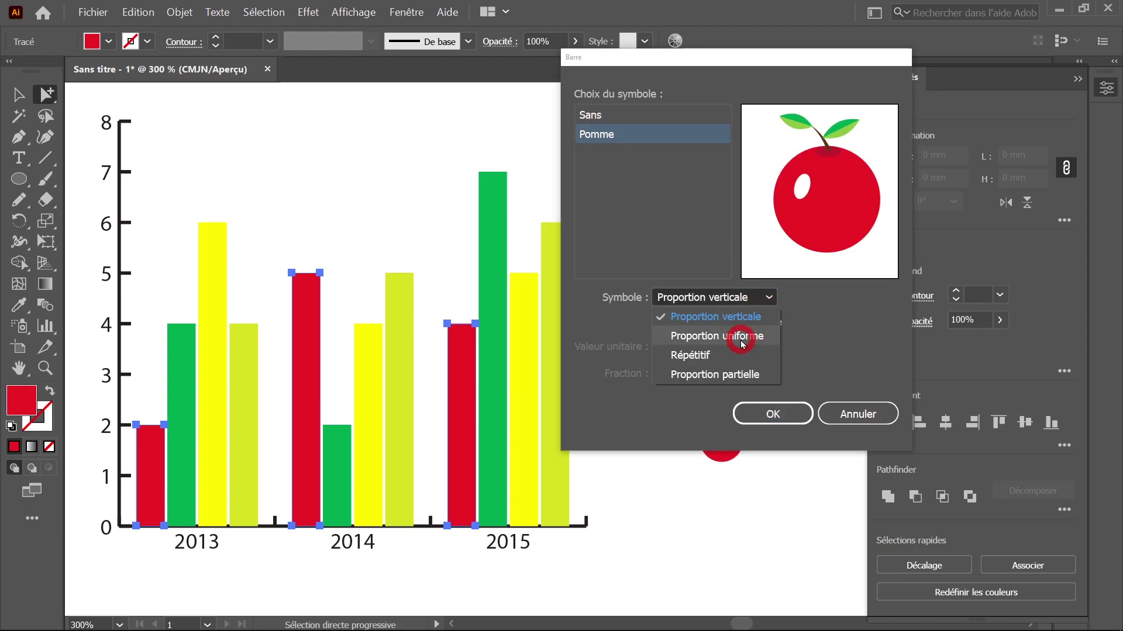
pyautogui.click(741, 336)
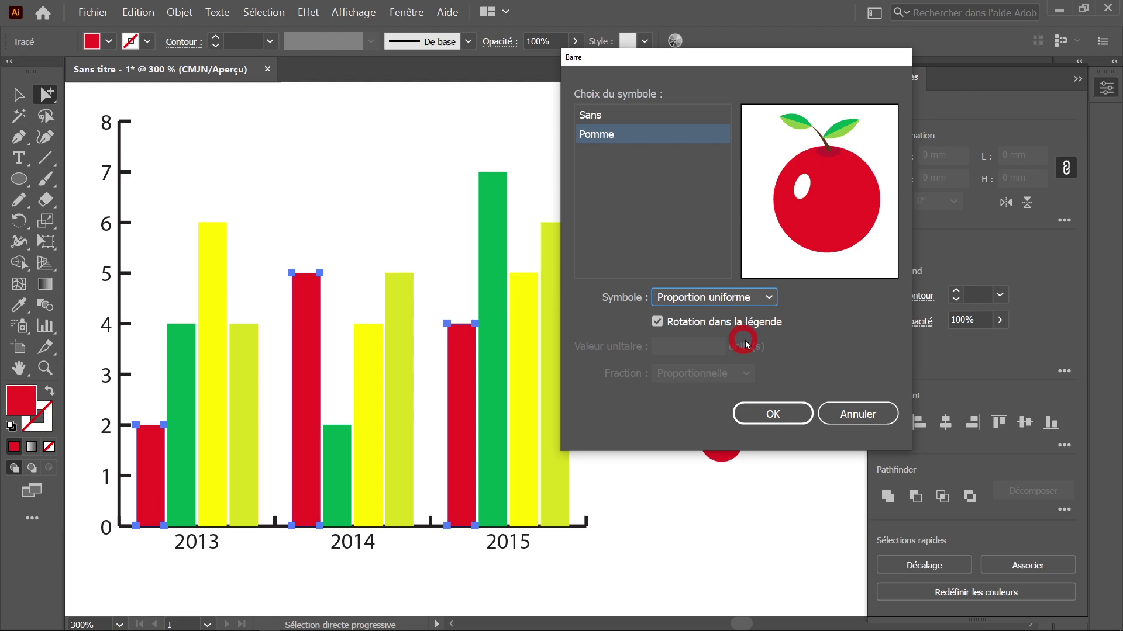
pyautogui.click(740, 325)
pyautogui.click(773, 414)
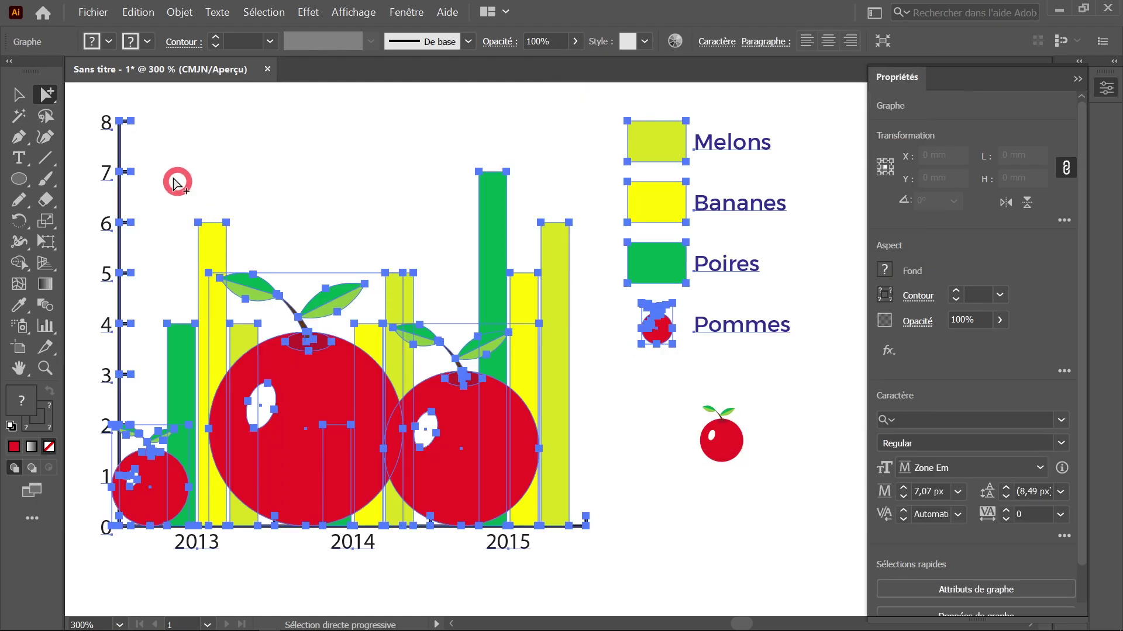
pyautogui.click(24, 95)
pyautogui.click(265, 164)
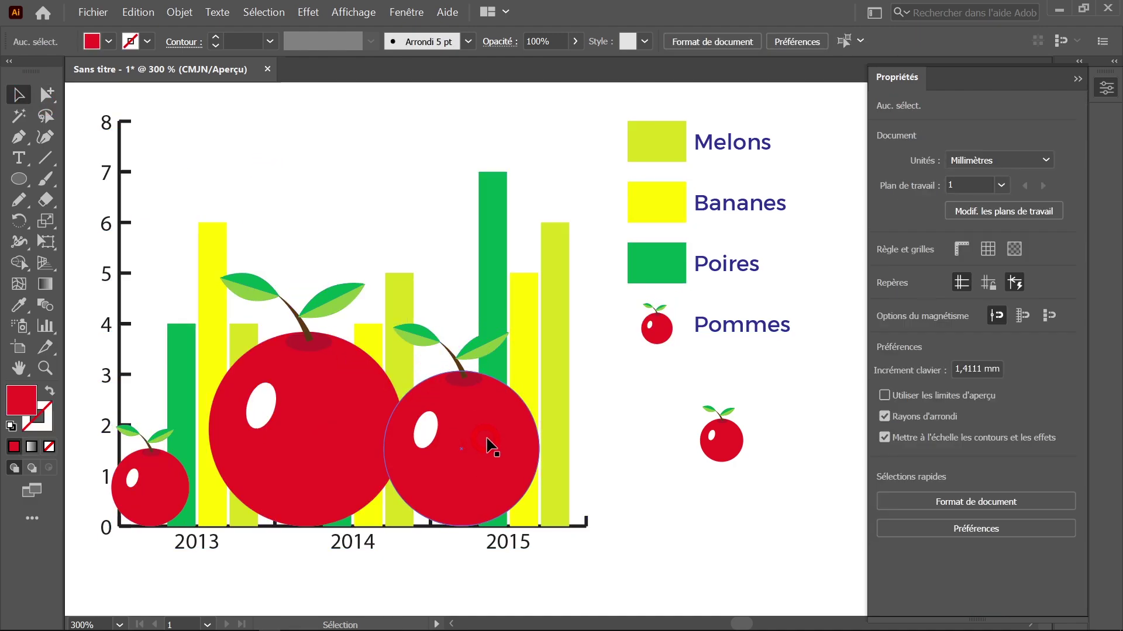
# - Undo the uniformly scaled apples, leave isolation mode and reselect the Pommes series with the Group Selection tool
pyautogui.click(678, 448)
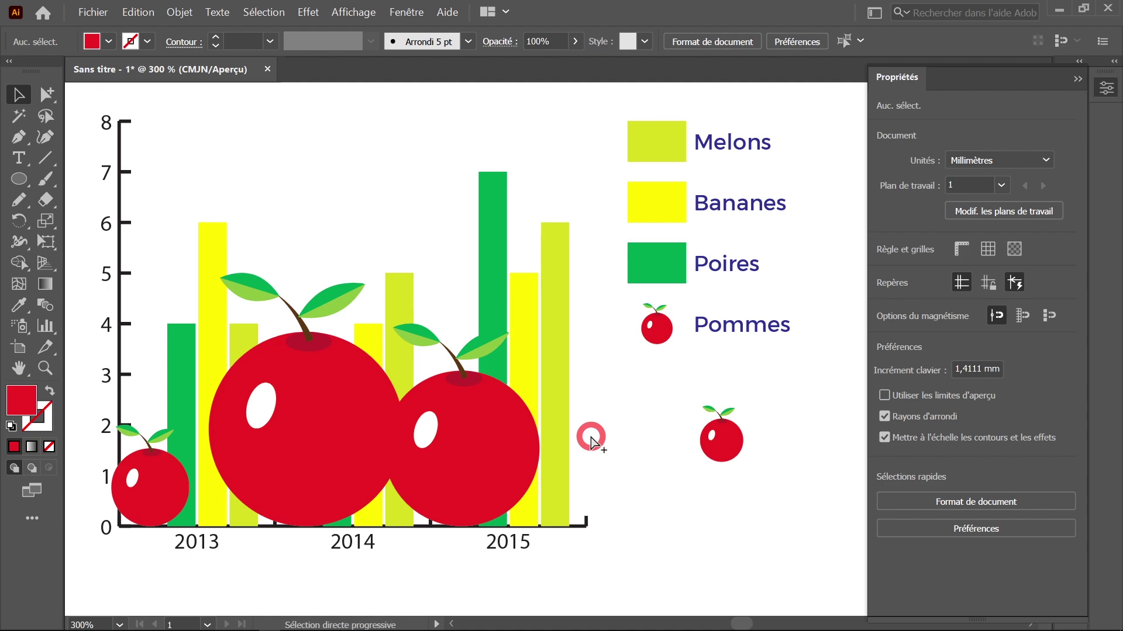
pyautogui.hotkey('ctrl', 'z')
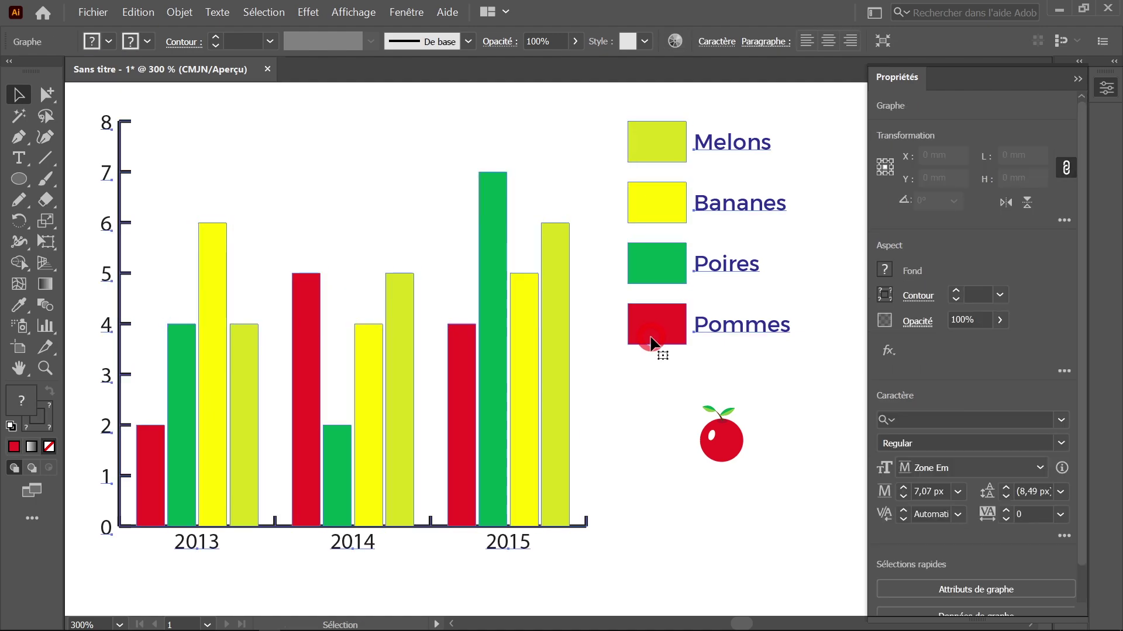
pyautogui.doubleClick(652, 340)
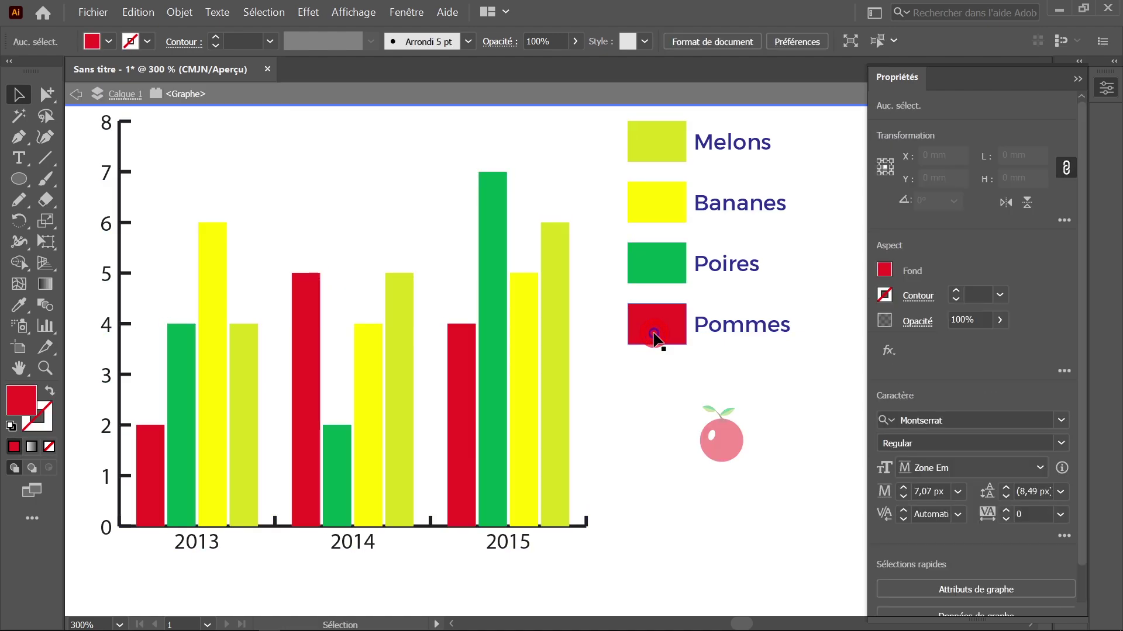
pyautogui.click(449, 92)
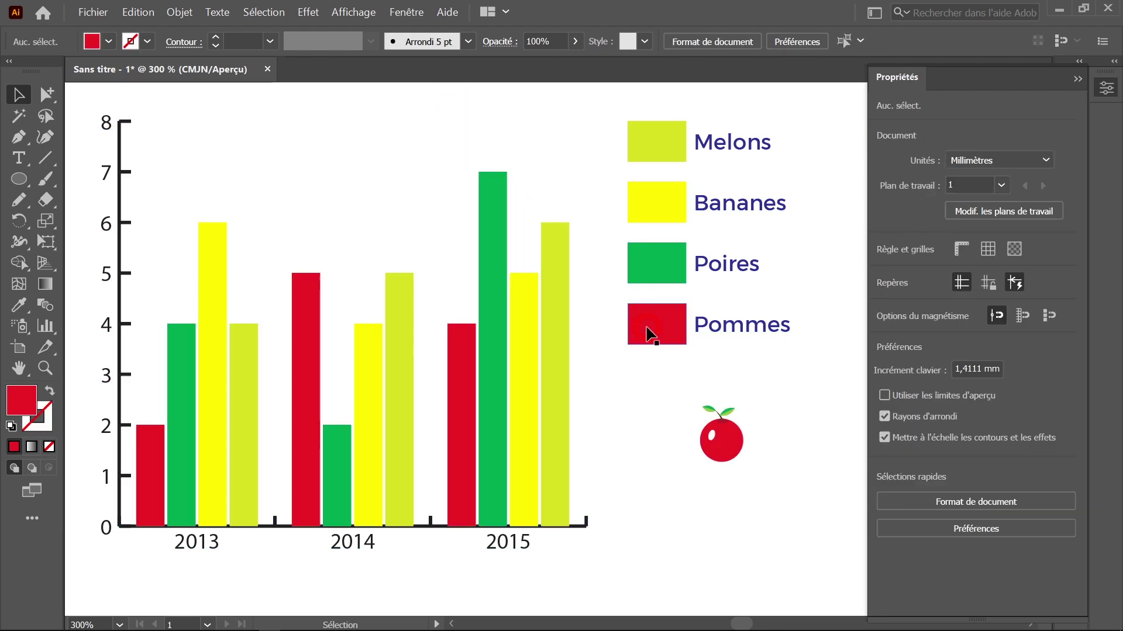
pyautogui.click(47, 93)
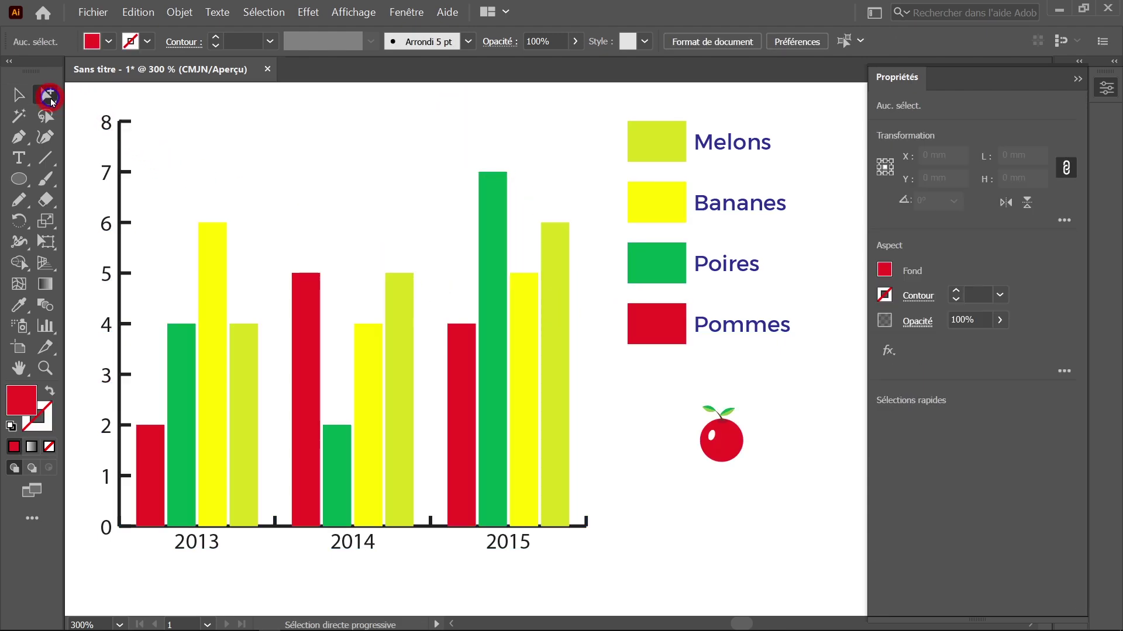
pyautogui.click(647, 332)
pyautogui.click(647, 332)
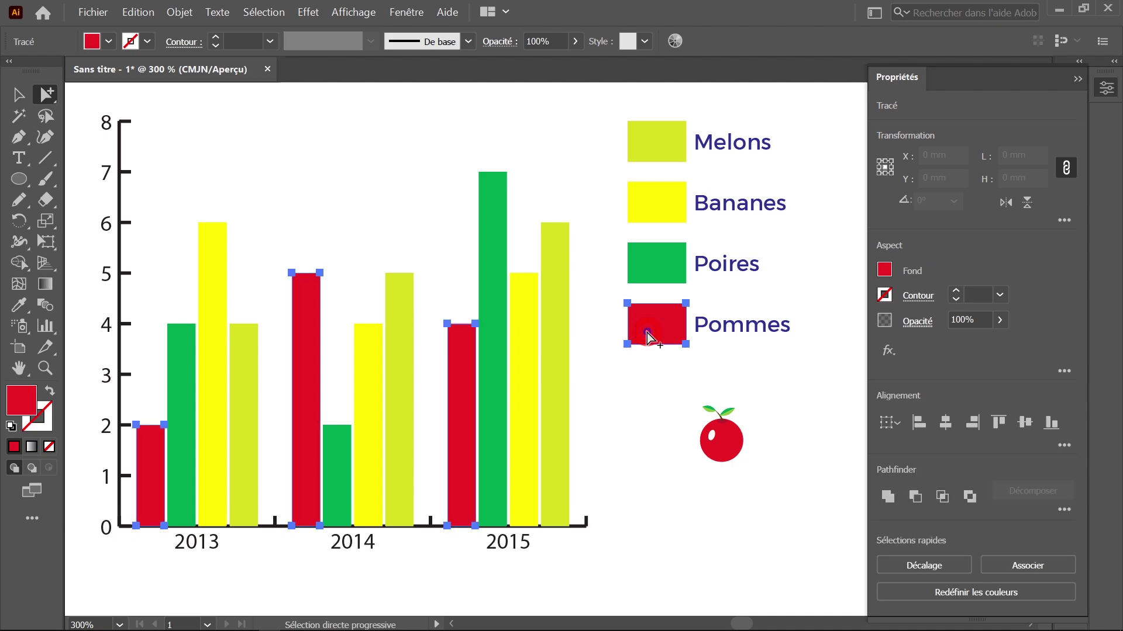
# - Open the bar symbol settings for the Pommes series and choose the Pomme symbol with the Répétitif type
pyautogui.click(179, 12)
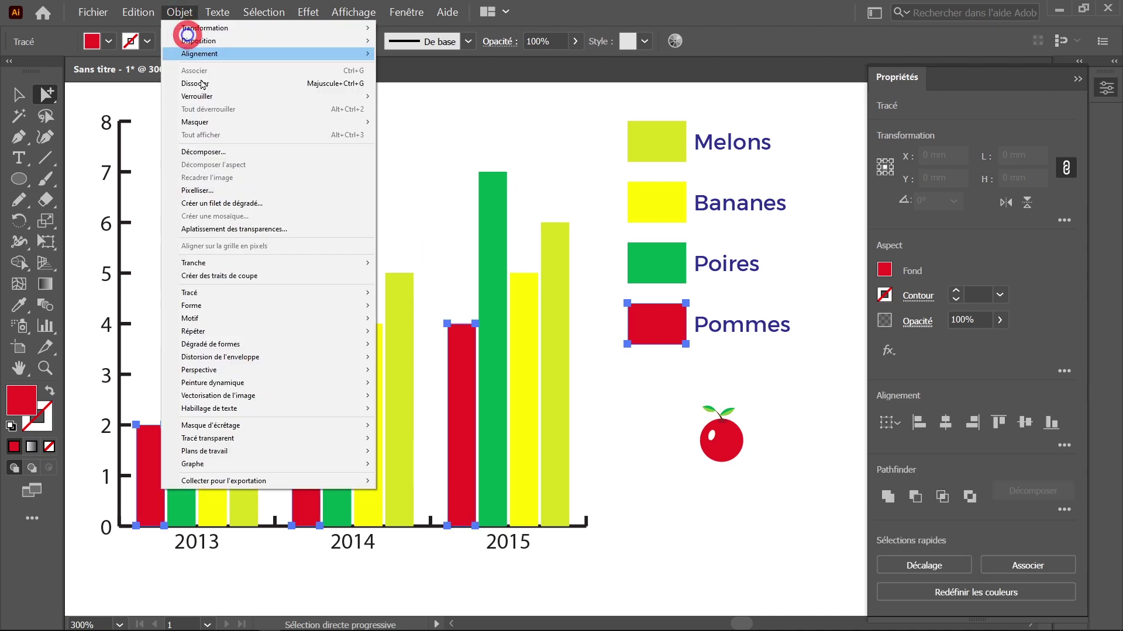
pyautogui.moveTo(250, 463)
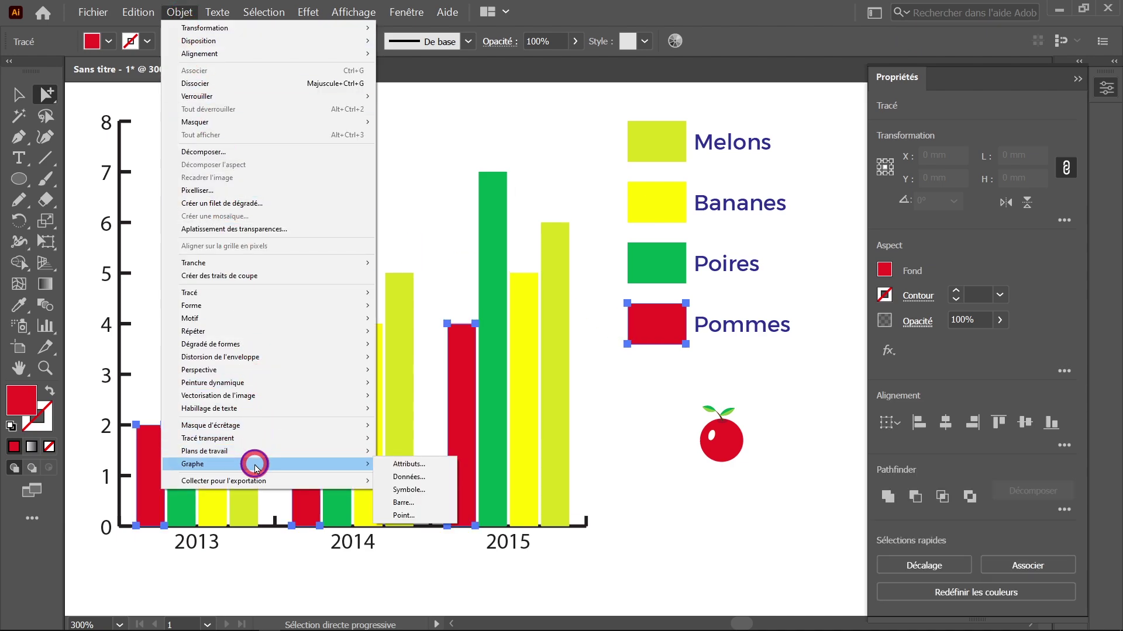
pyautogui.click(424, 507)
pyautogui.click(608, 134)
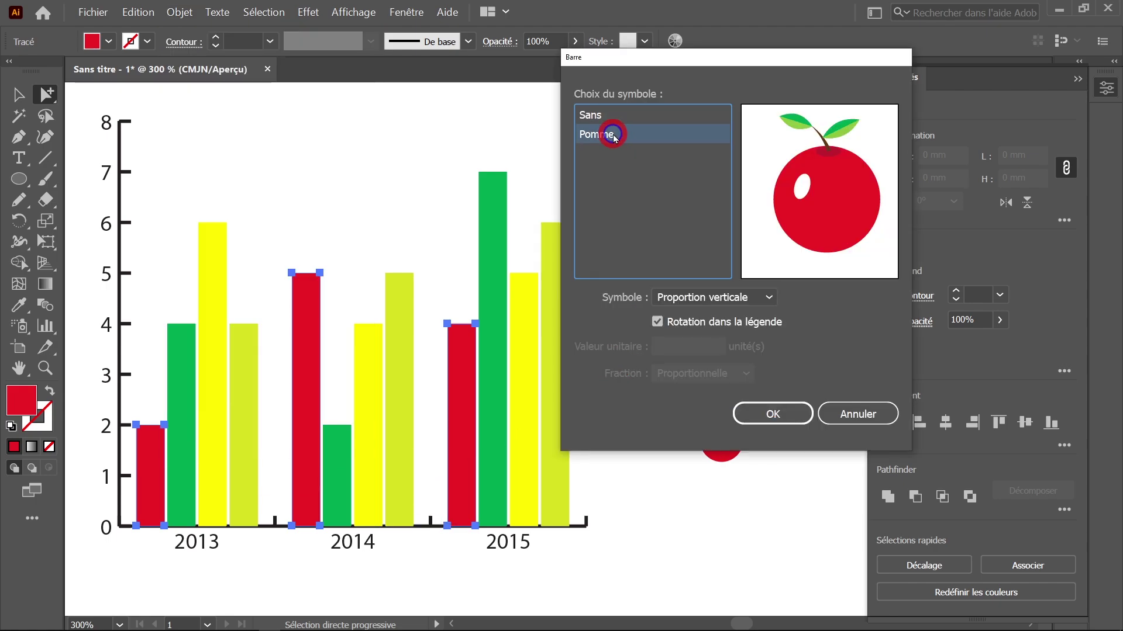
pyautogui.click(740, 300)
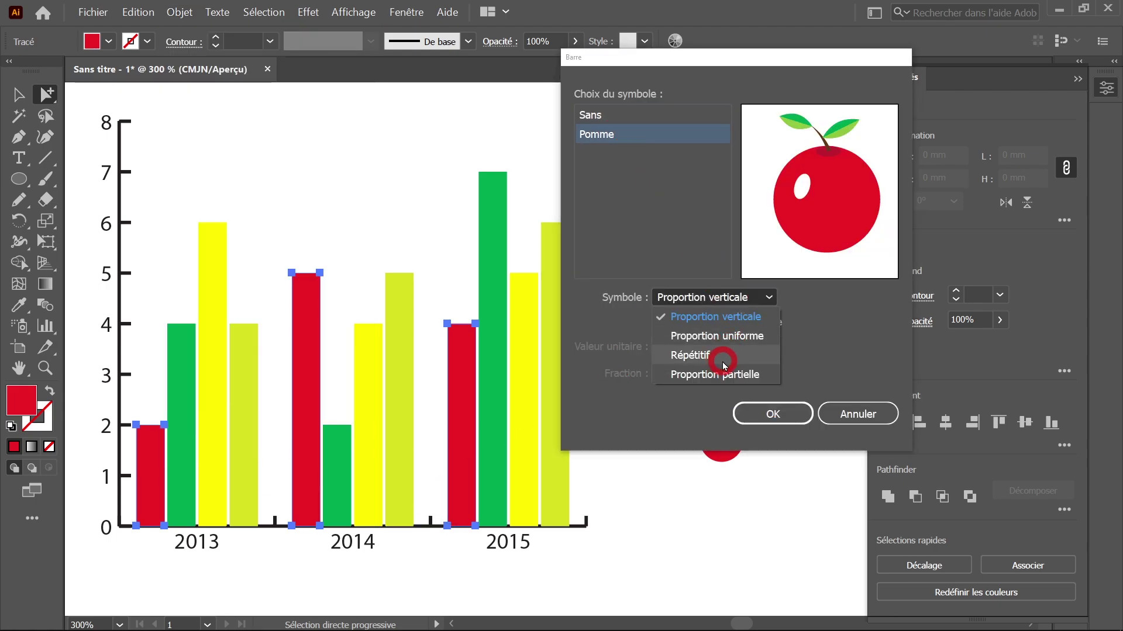
pyautogui.click(723, 364)
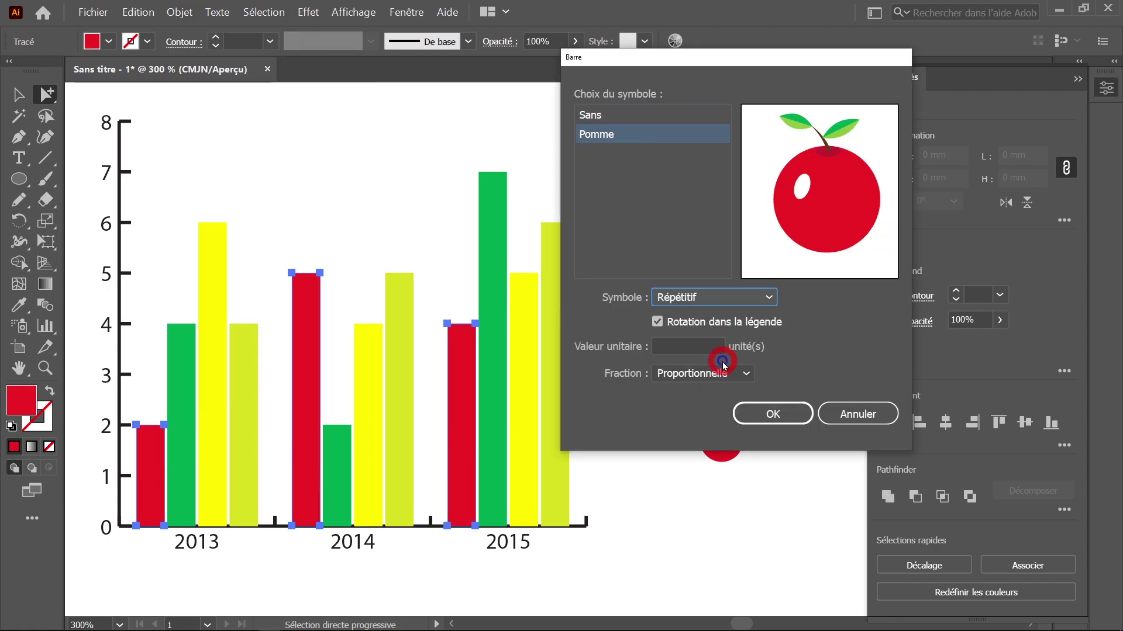
# - Set the repeated symbol's unit value to 1 and its fraction to Découpée, apply it and deselect the graph
pyautogui.click(684, 347)
pyautogui.write('1')
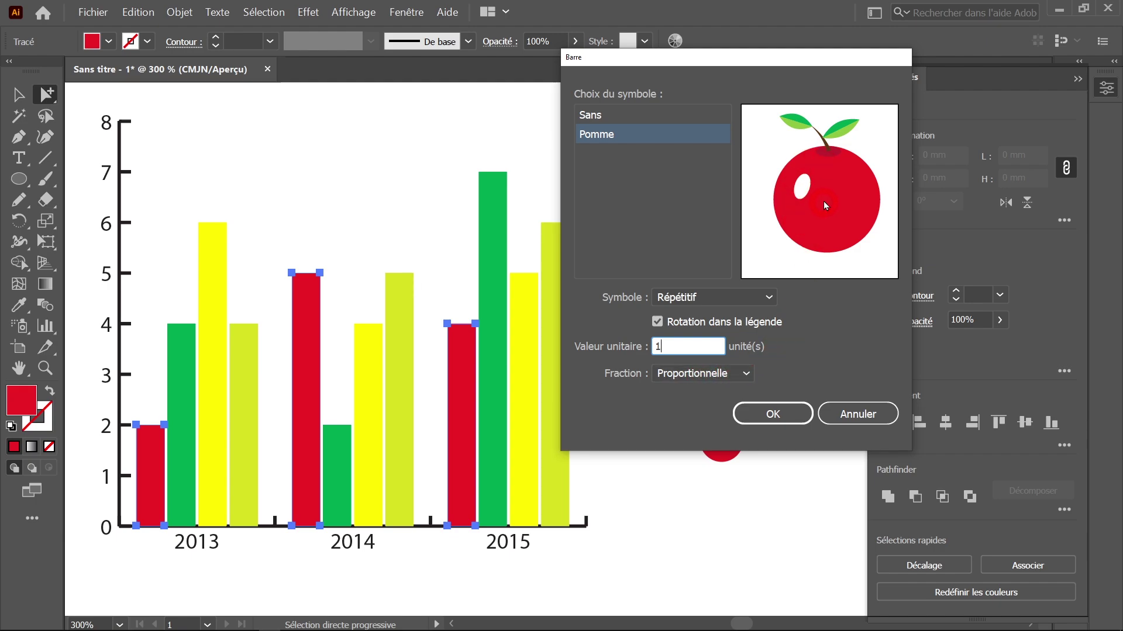
pyautogui.click(741, 372)
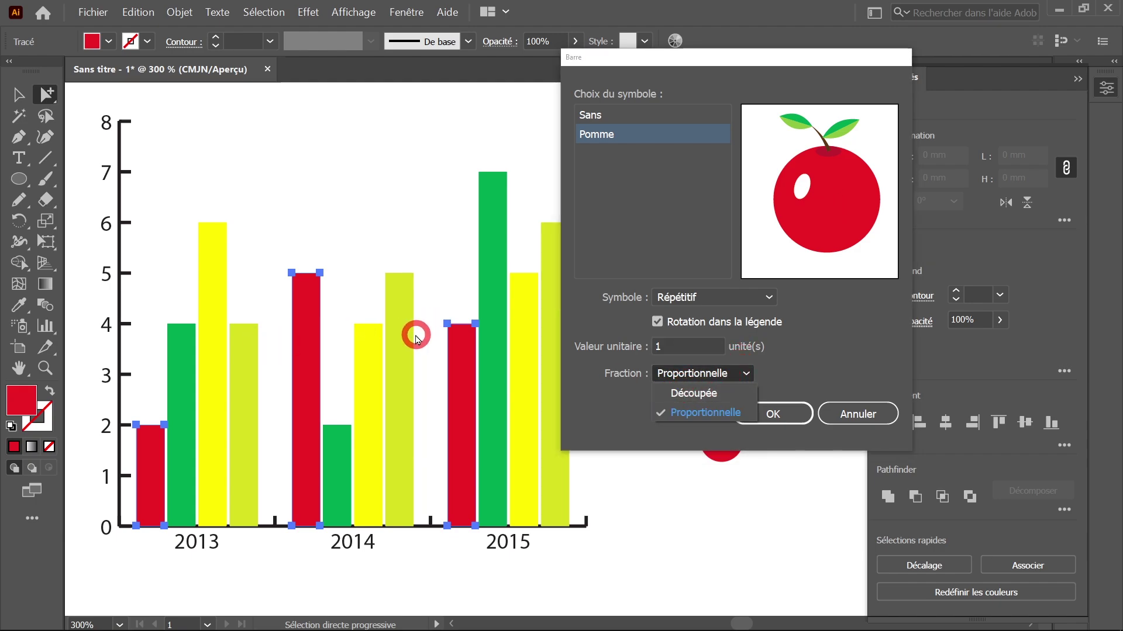
pyautogui.click(686, 400)
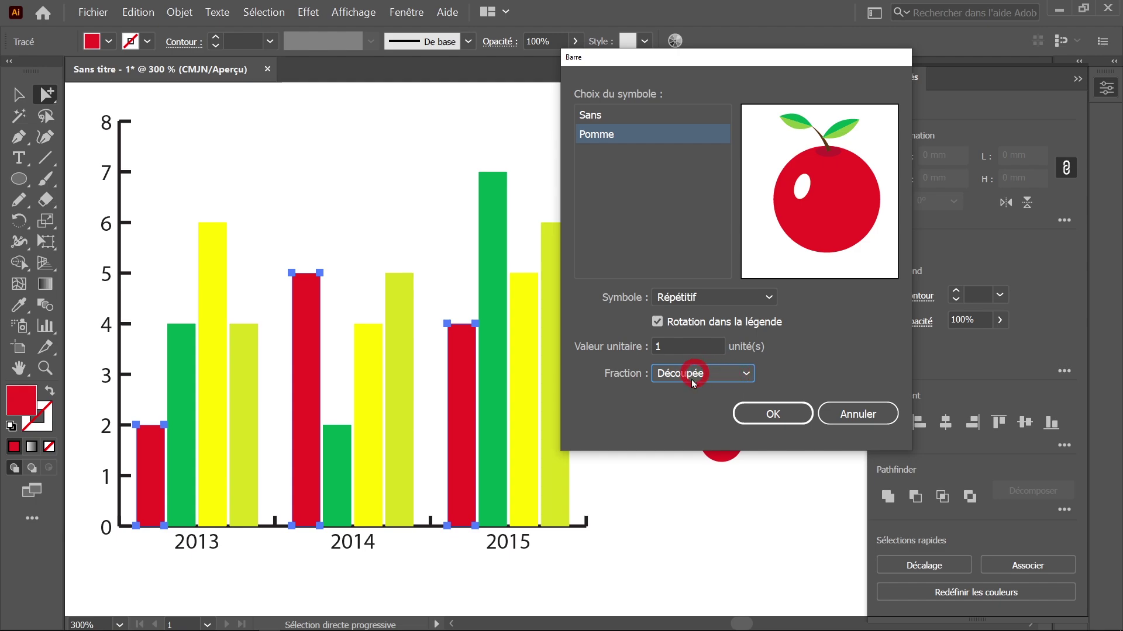
pyautogui.click(771, 415)
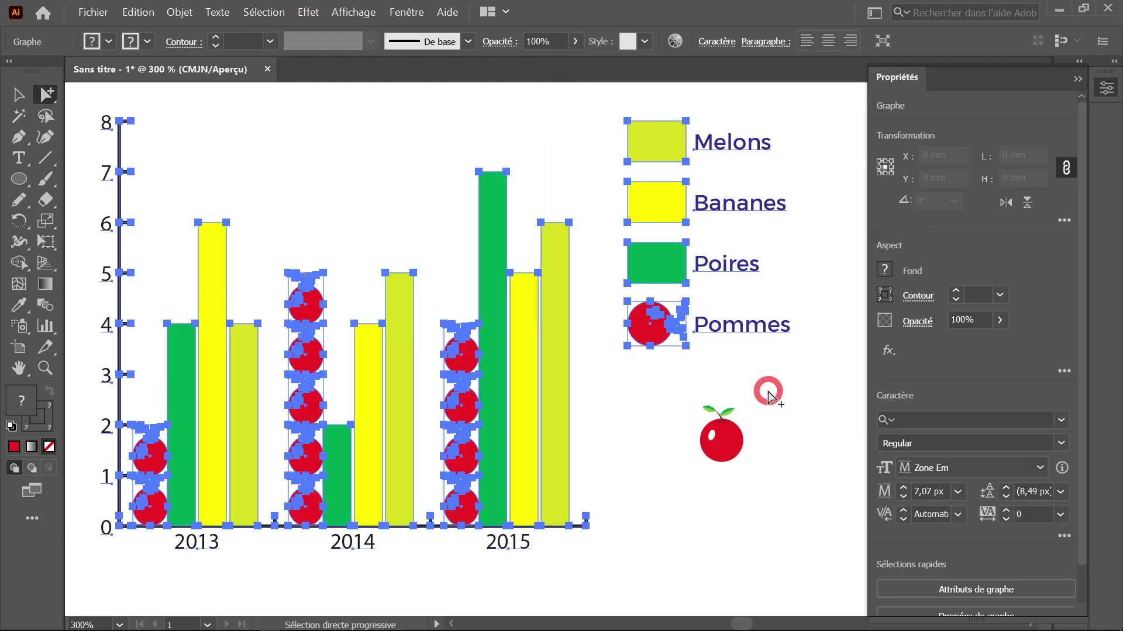
pyautogui.click(19, 95)
pyautogui.click(282, 143)
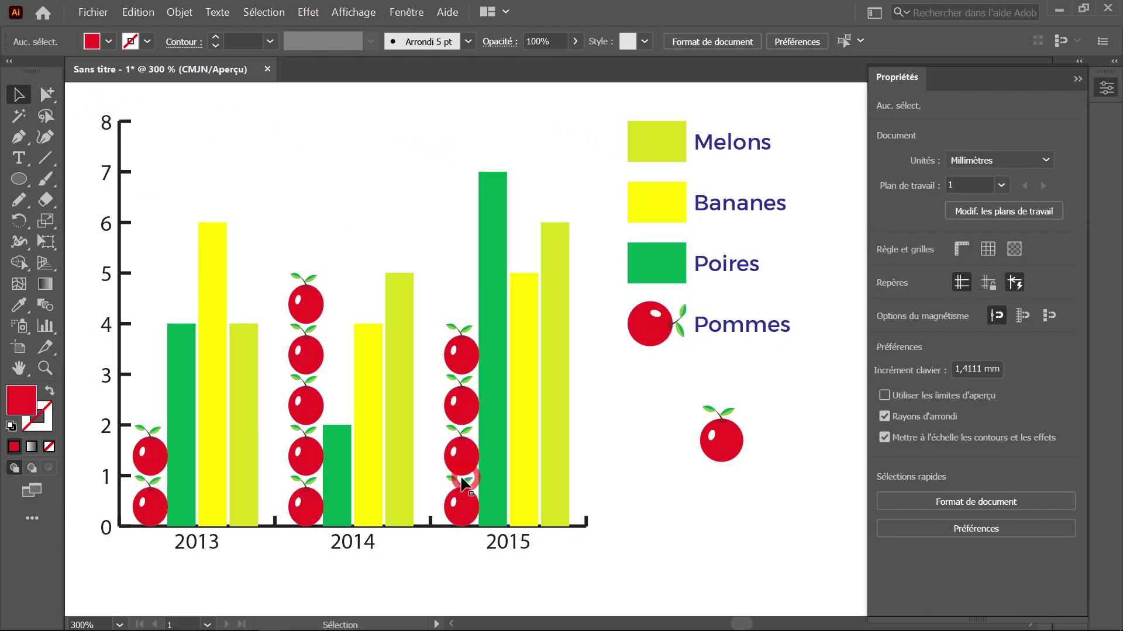
# - Undo the repeated apple symbols on the Pommes bars and clear the selection
pyautogui.click(678, 375)
pyautogui.hotkey('ctrl', 'z')
pyautogui.click(624, 418)
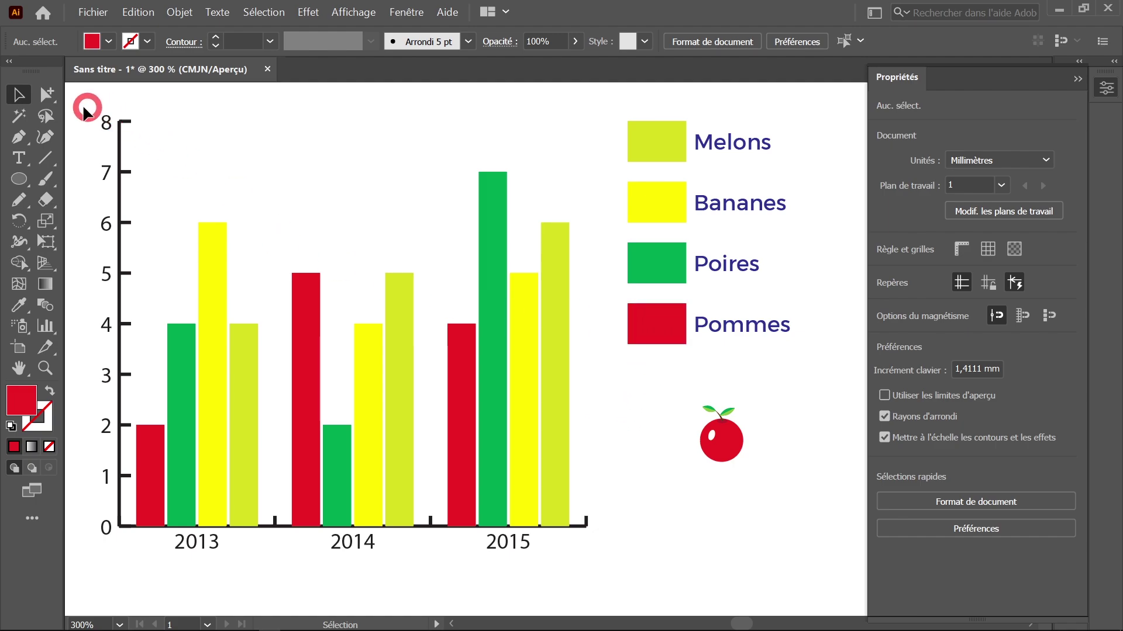
pyautogui.click(47, 94)
pyautogui.click(648, 332)
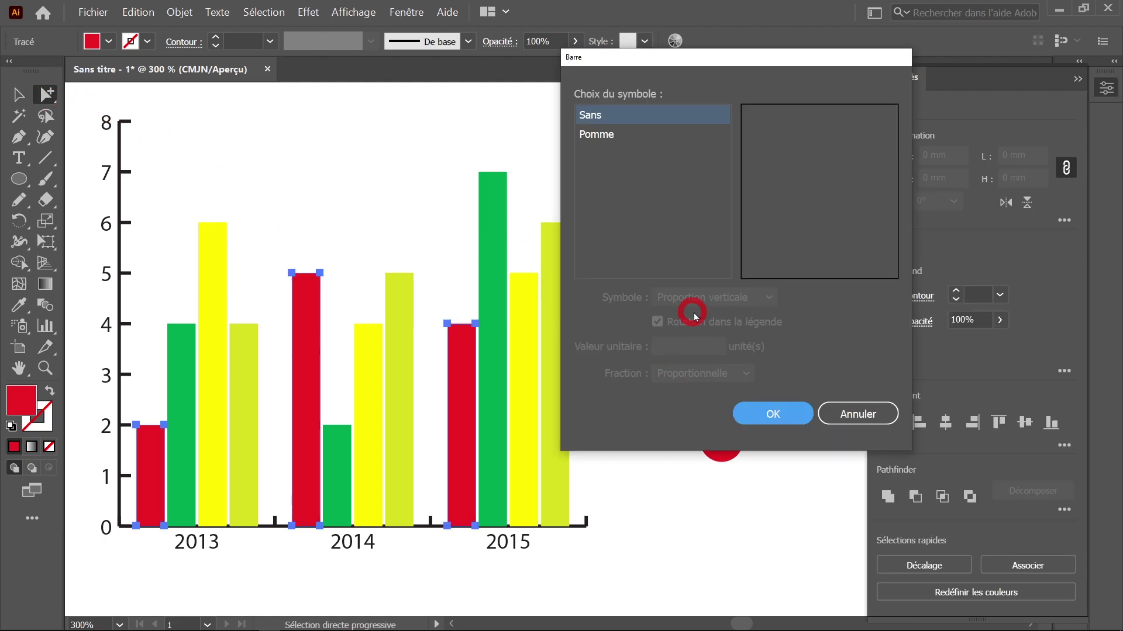
pyautogui.click(608, 134)
pyautogui.click(714, 297)
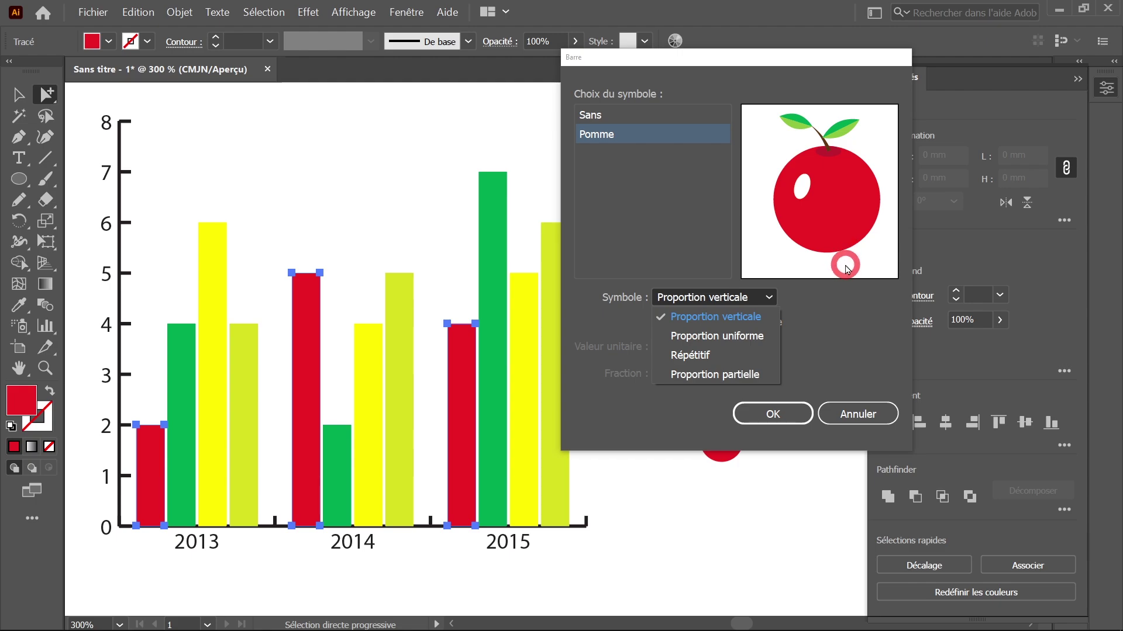
pyautogui.click(693, 374)
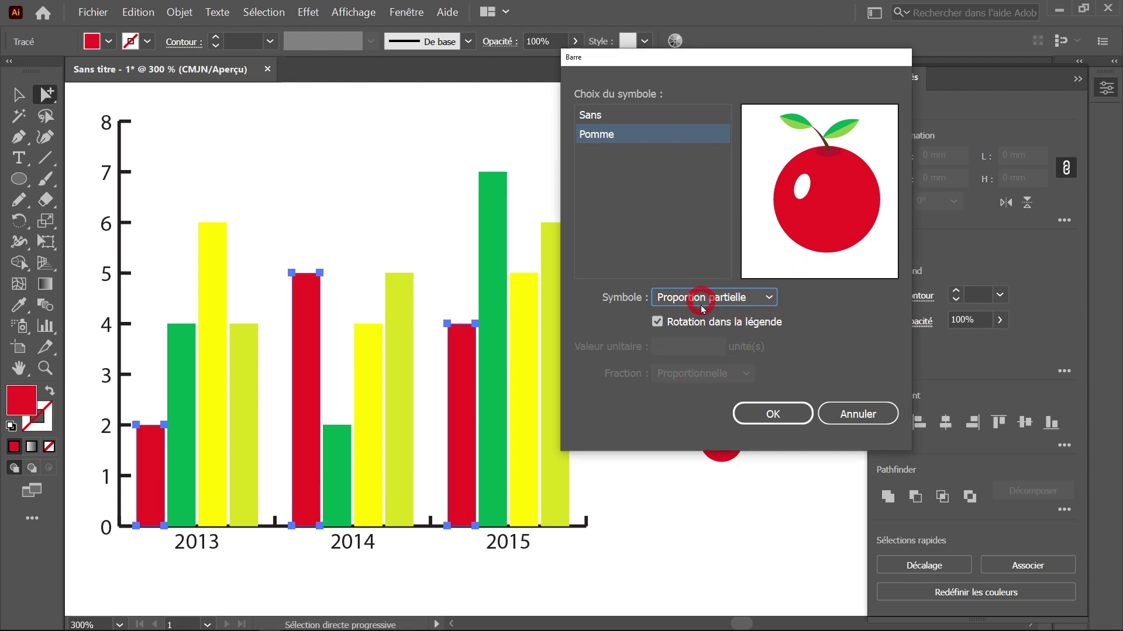
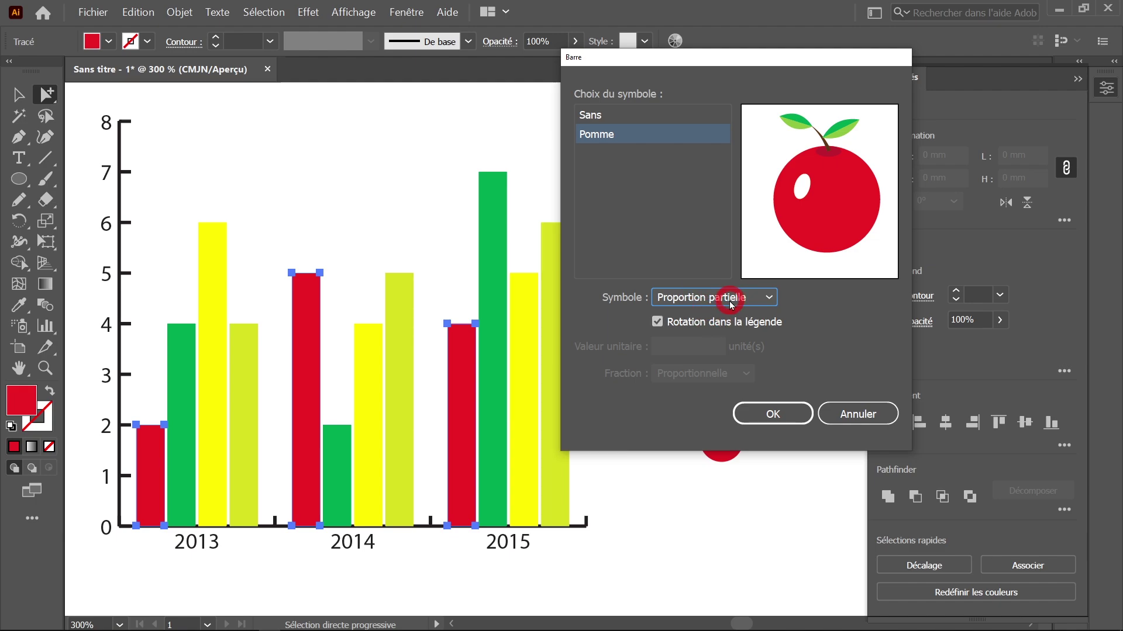
pyautogui.click(855, 414)
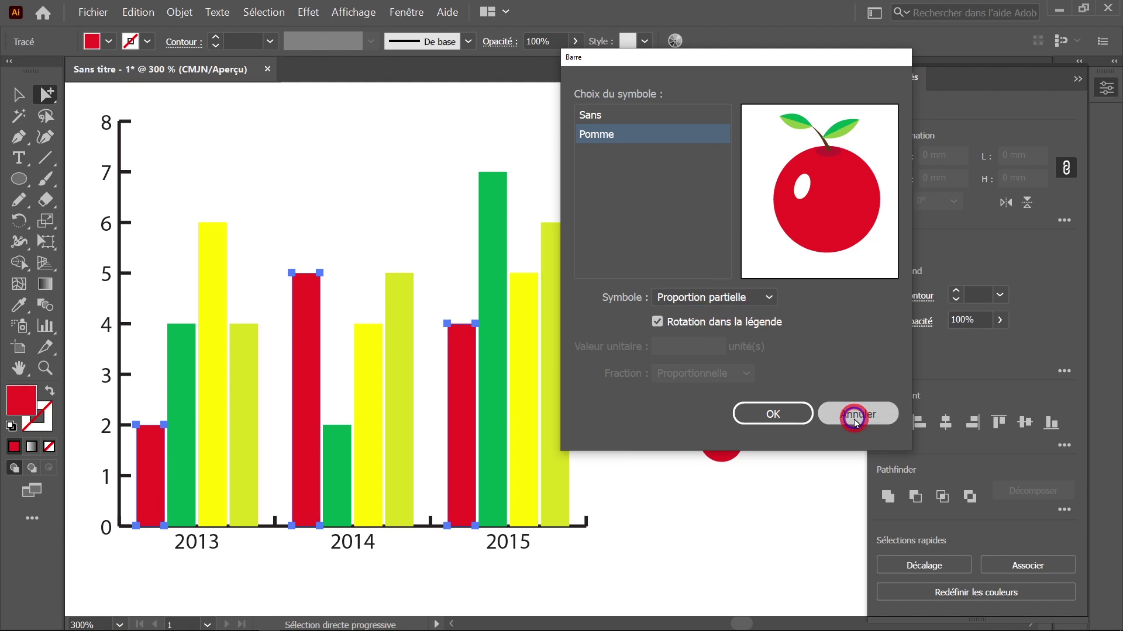
# - Duplicate the apple artwork and place the copy beside the original, level with it
pyautogui.press('v')
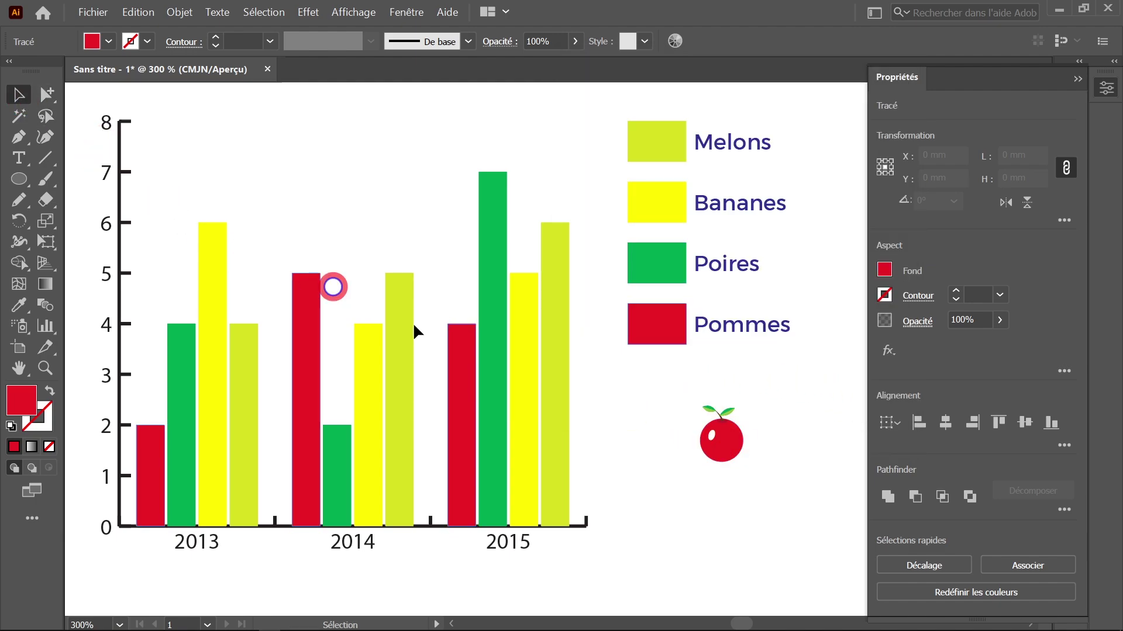
pyautogui.moveTo(736, 447); pyautogui.dragTo(792, 435)
pyautogui.scroll(3, 690, 441)
pyautogui.moveTo(830, 517); pyautogui.dragTo(659, 430)
pyautogui.click(660, 425)
# - Draw a red rectangle about 4.9 mm wide and 6.1 mm high below the copied apple, matching the apple's width
pyautogui.scroll(-2, 660, 417)
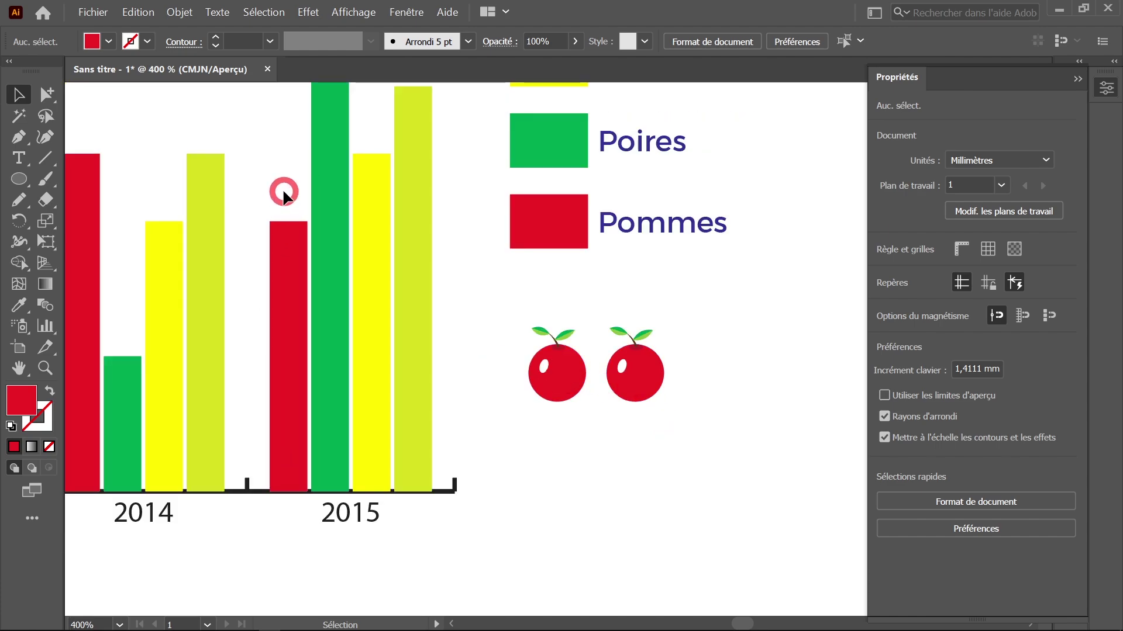
pyautogui.scroll(-1, 637, 381)
pyautogui.scroll(1, 636, 381)
pyautogui.click(557, 329)
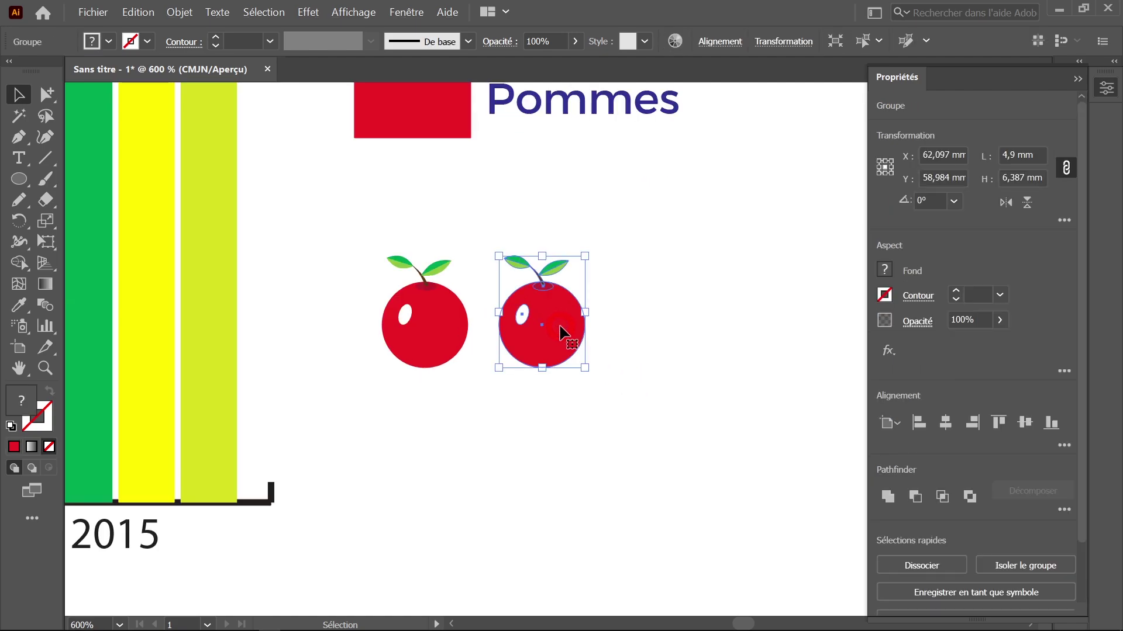
pyautogui.moveTo(20, 179); pyautogui.dragTo(76, 186)
pyautogui.moveTo(499, 392); pyautogui.dragTo(585, 498)
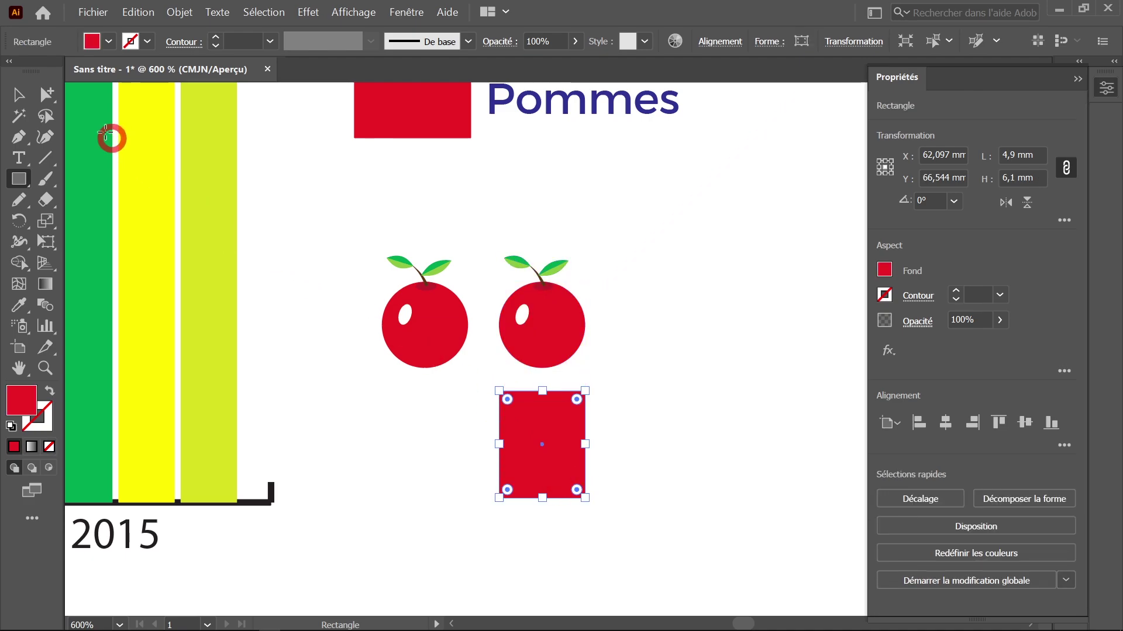
# - Move the red rectangle up so it sits just under the copied apple, centred on it with a thin gap
pyautogui.press('v')
pyautogui.click(47, 93)
pyautogui.click(23, 96)
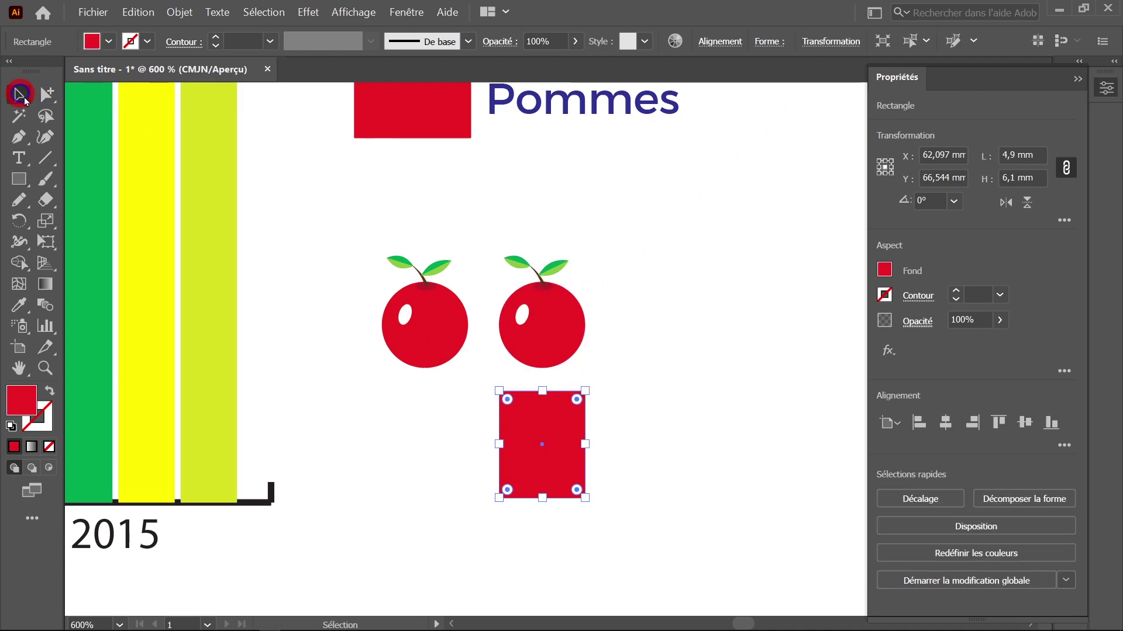
pyautogui.moveTo(498, 445); pyautogui.dragTo(556, 371)
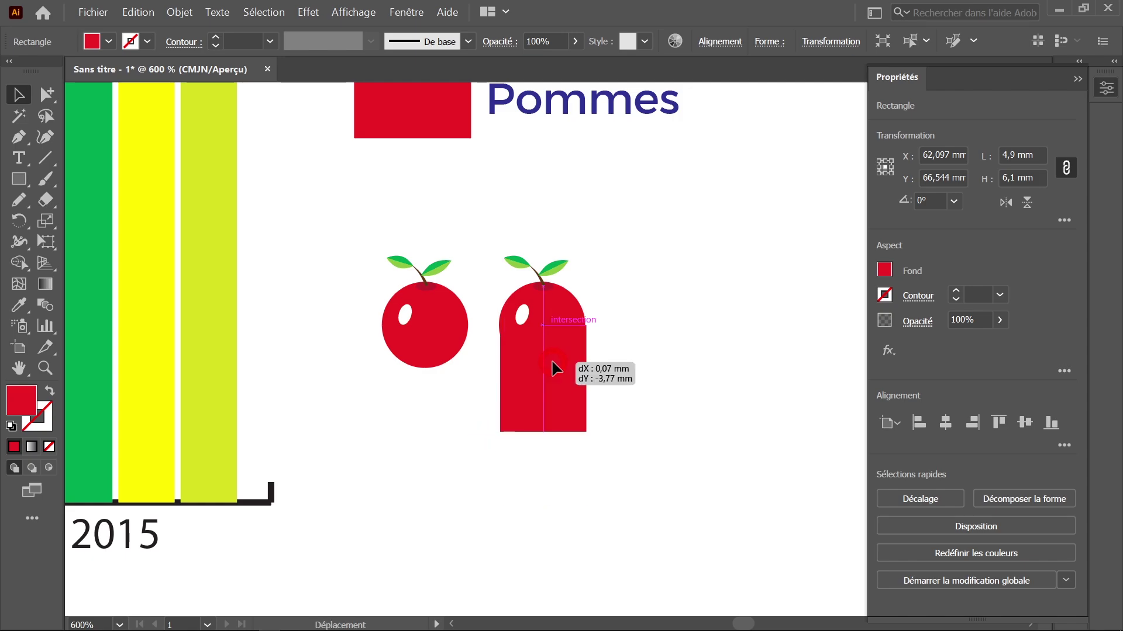
pyautogui.hotkey('ctrl', '+')
pyautogui.hotkey('ctrl', '+')
pyautogui.hotkey('ctrl', '+')
pyautogui.moveTo(410, 402); pyautogui.dragTo(401, 397)
pyautogui.moveTo(535, 371); pyautogui.dragTo(534, 494)
pyautogui.hotkey('ctrl', '-')
pyautogui.hotkey('ctrl', '-')
pyautogui.hotkey('ctrl', '-')
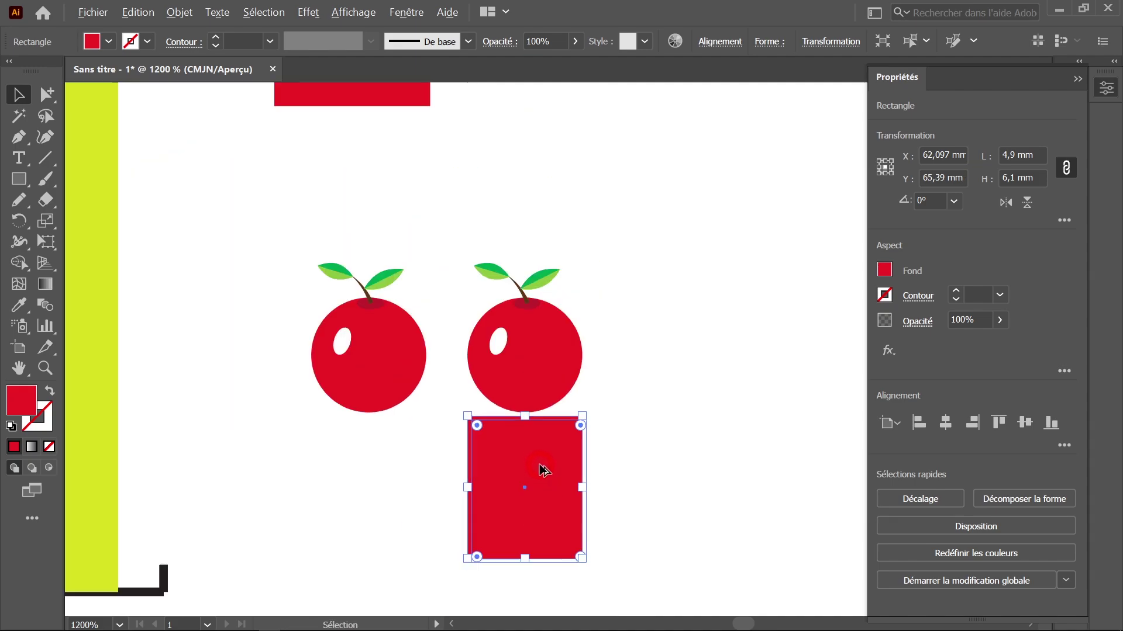
# - Apply a linear gradient fill to the rectangle and set its starting colour stop to light orange
pyautogui.click(414, 15)
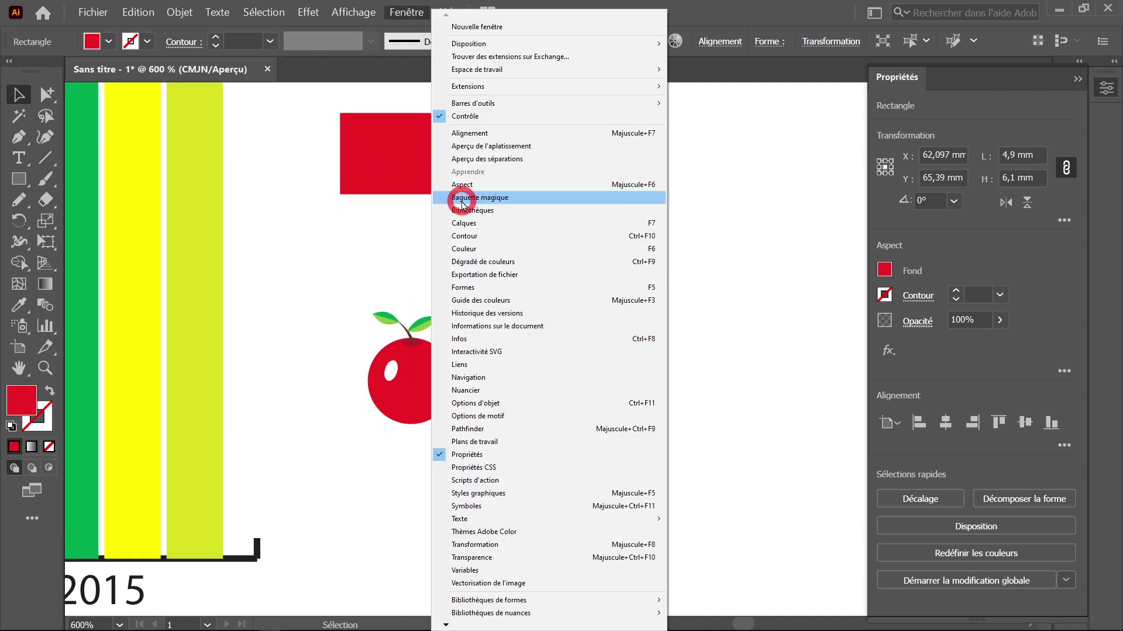
pyautogui.click(468, 264)
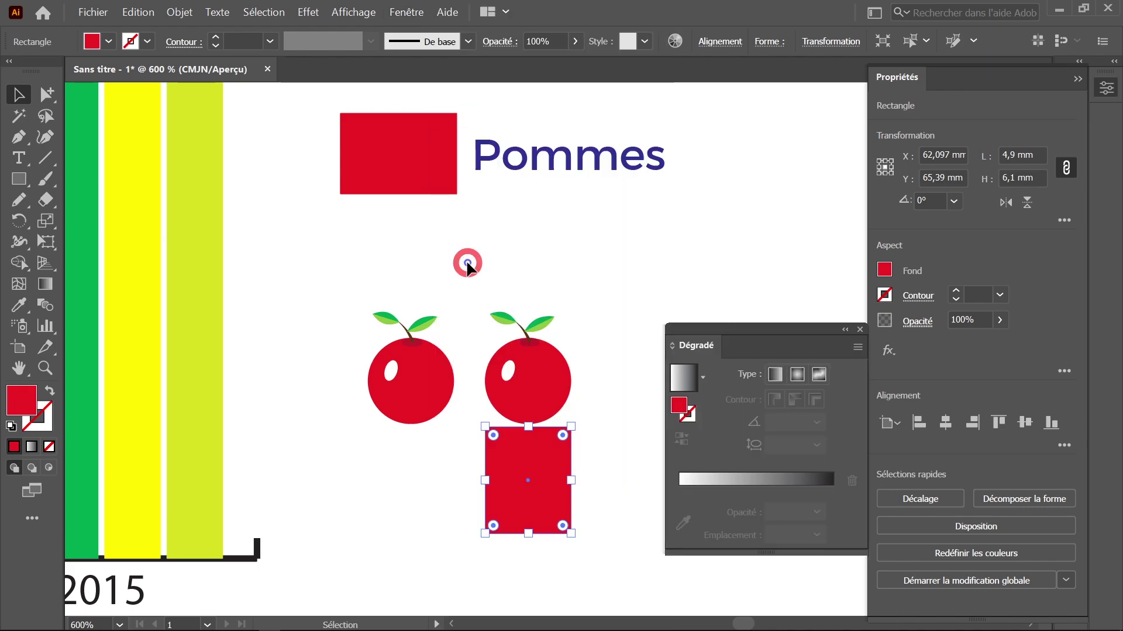
pyautogui.click(688, 381)
pyautogui.click(680, 511)
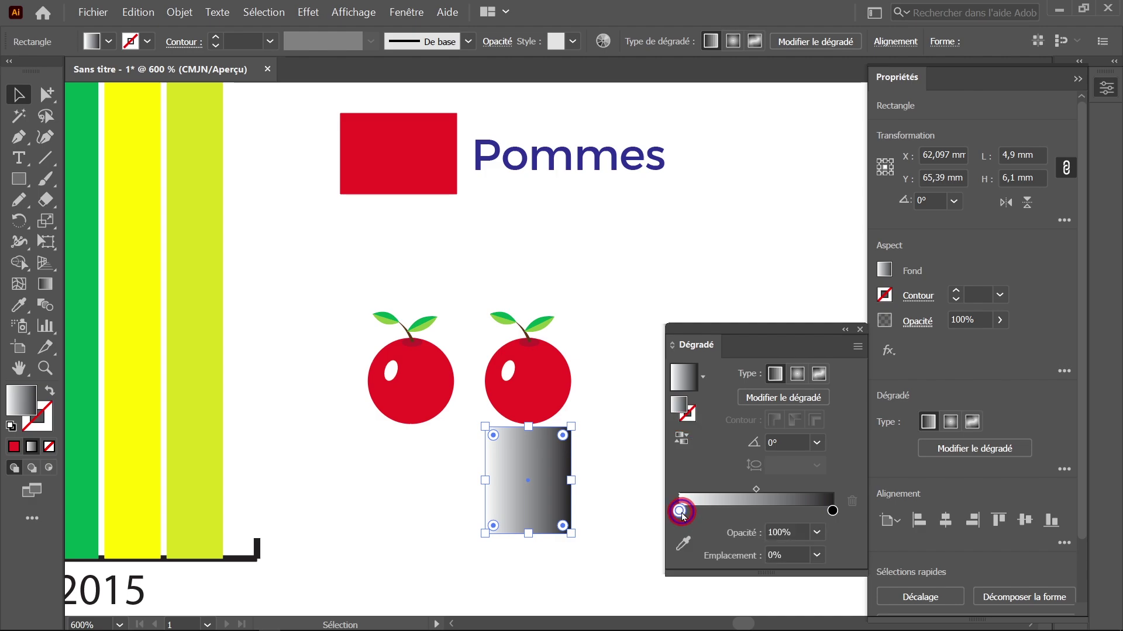
pyautogui.doubleClick(682, 513)
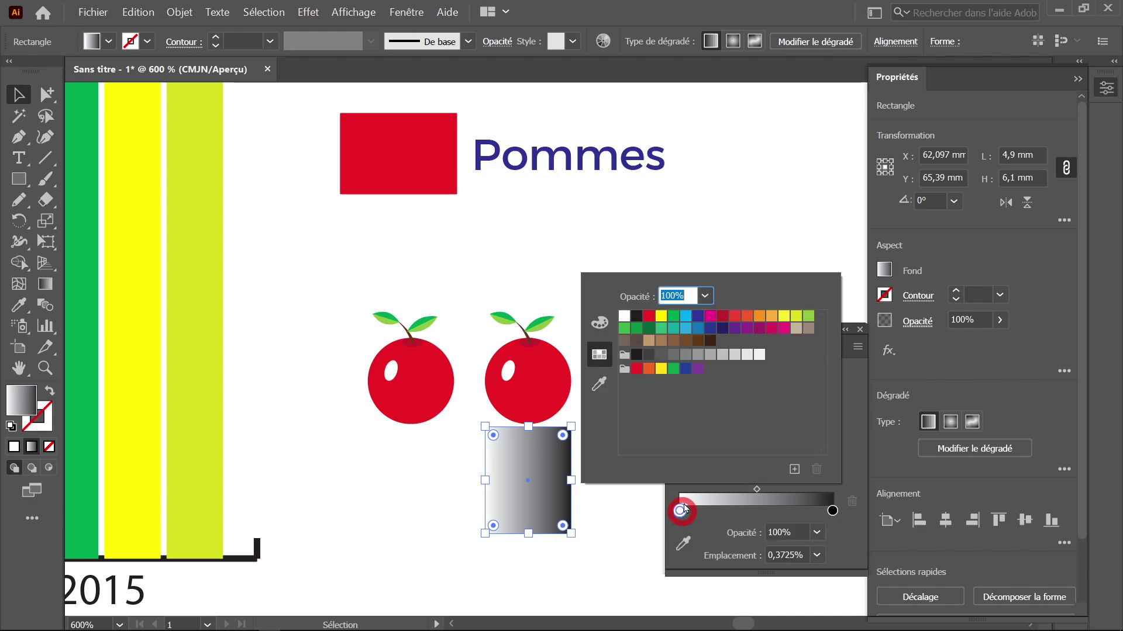
pyautogui.click(773, 317)
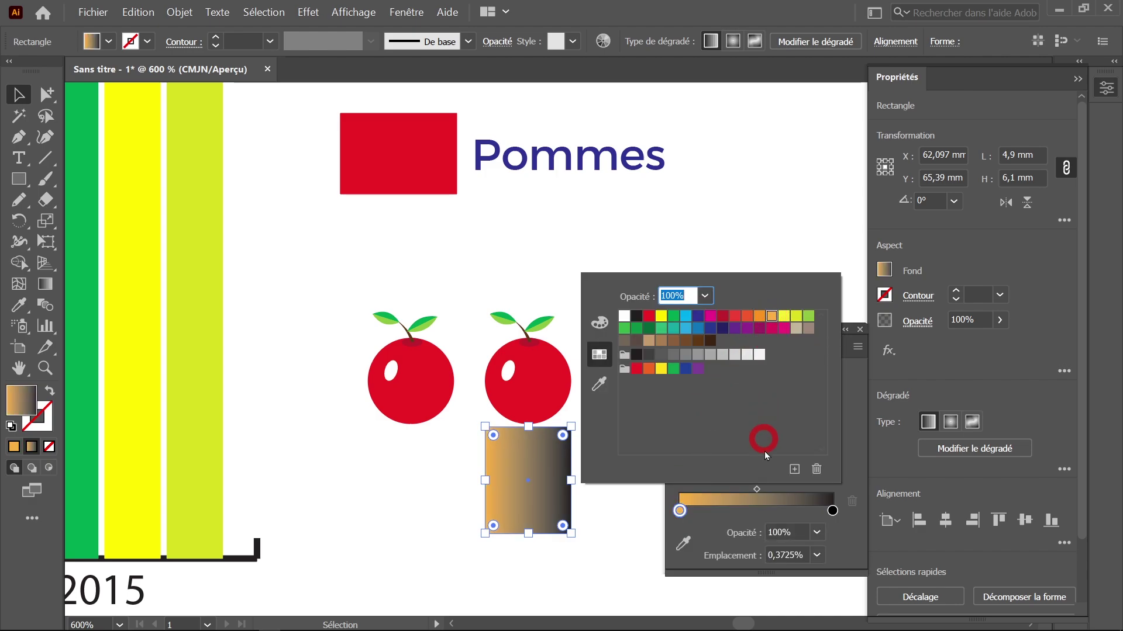
# - Set the gradient's end colour stop to red and its angle to 90°, then deselect the rectangle
pyautogui.click(832, 512)
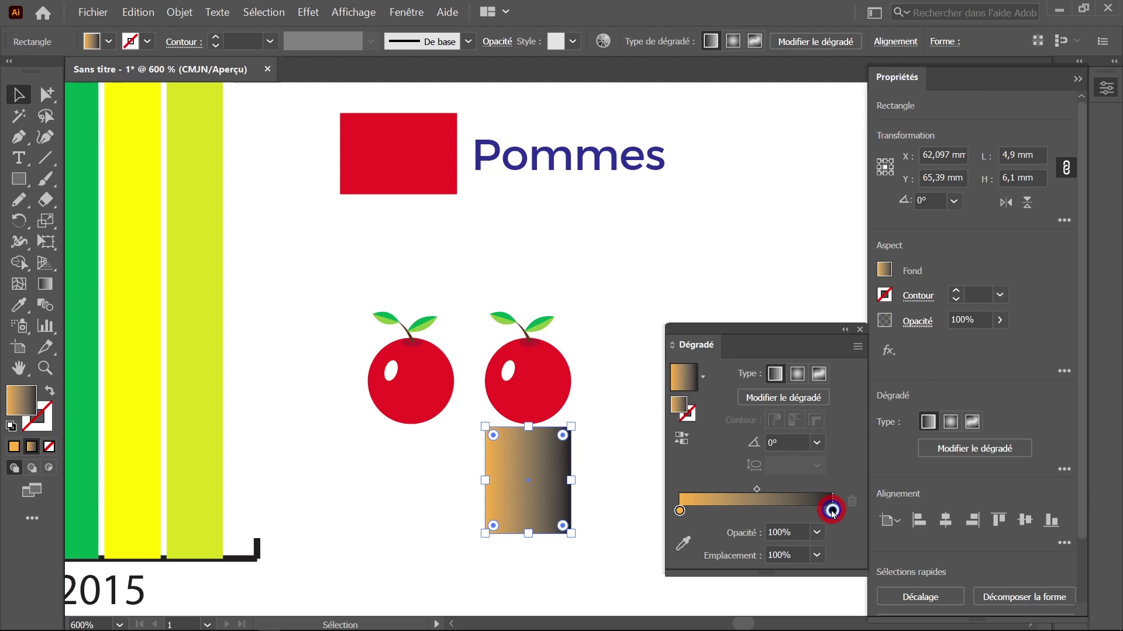
pyautogui.doubleClick(832, 511)
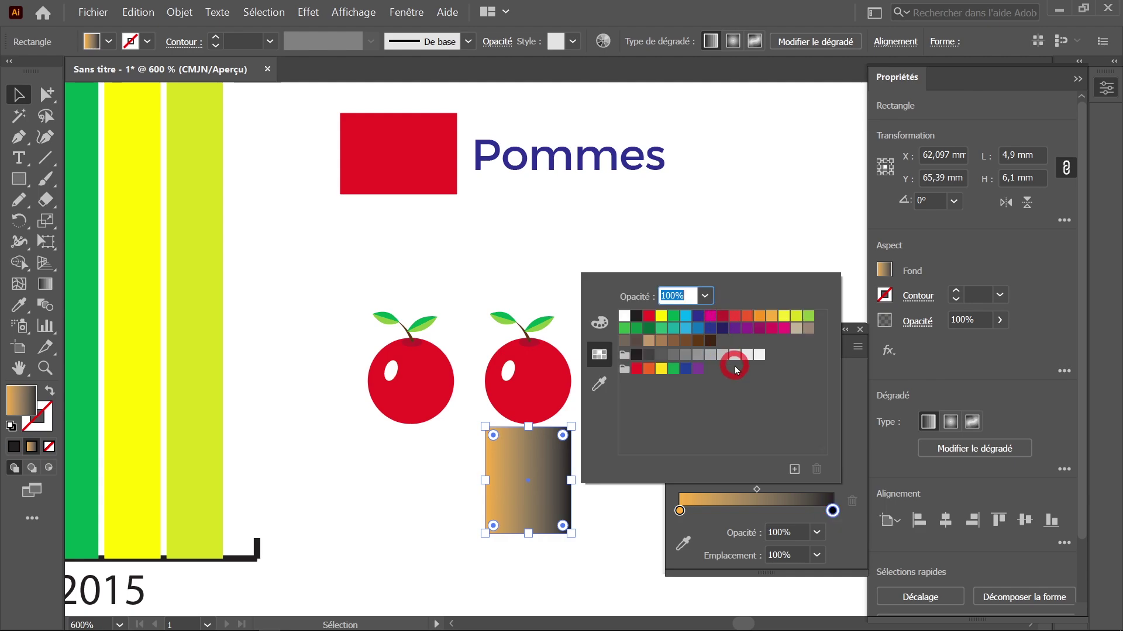
pyautogui.click(734, 316)
pyautogui.click(748, 497)
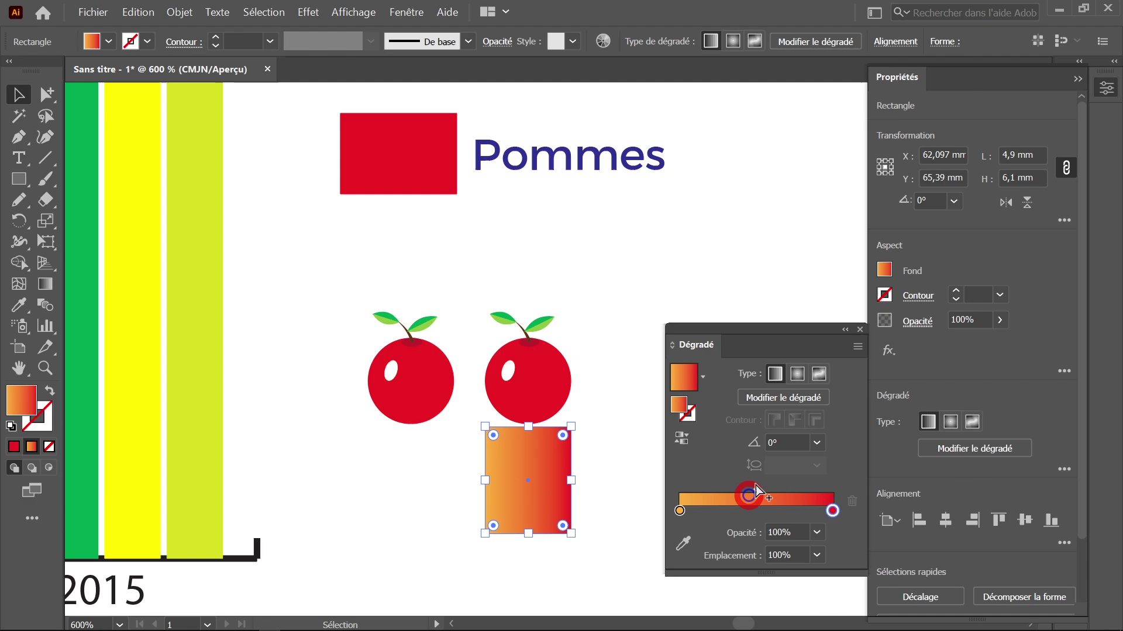
pyautogui.click(816, 445)
pyautogui.click(837, 180)
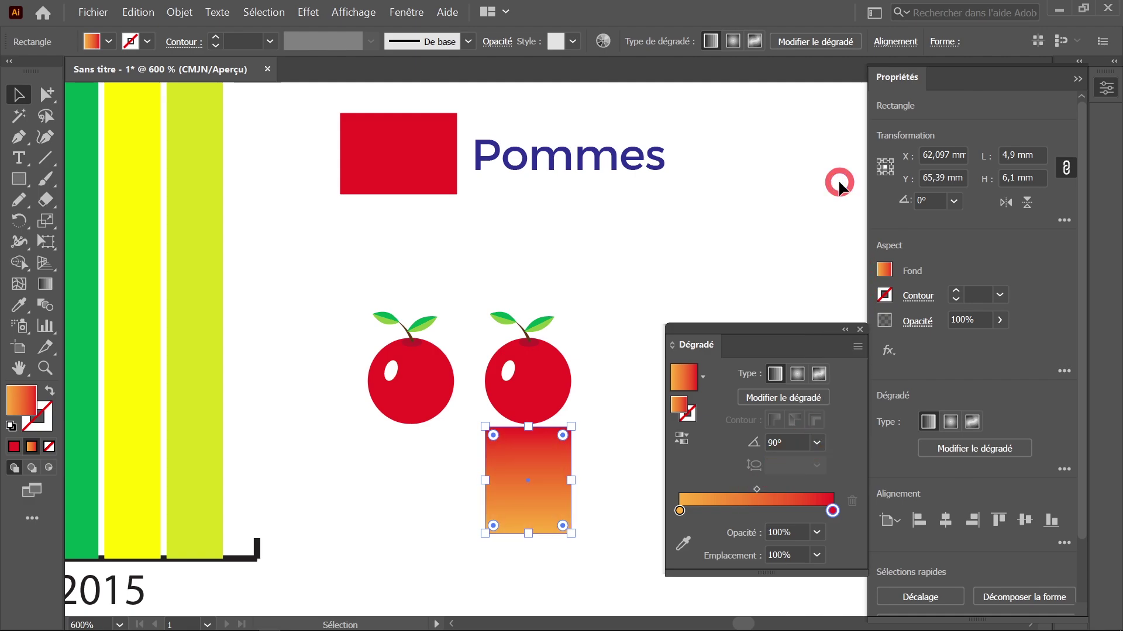
pyautogui.click(583, 287)
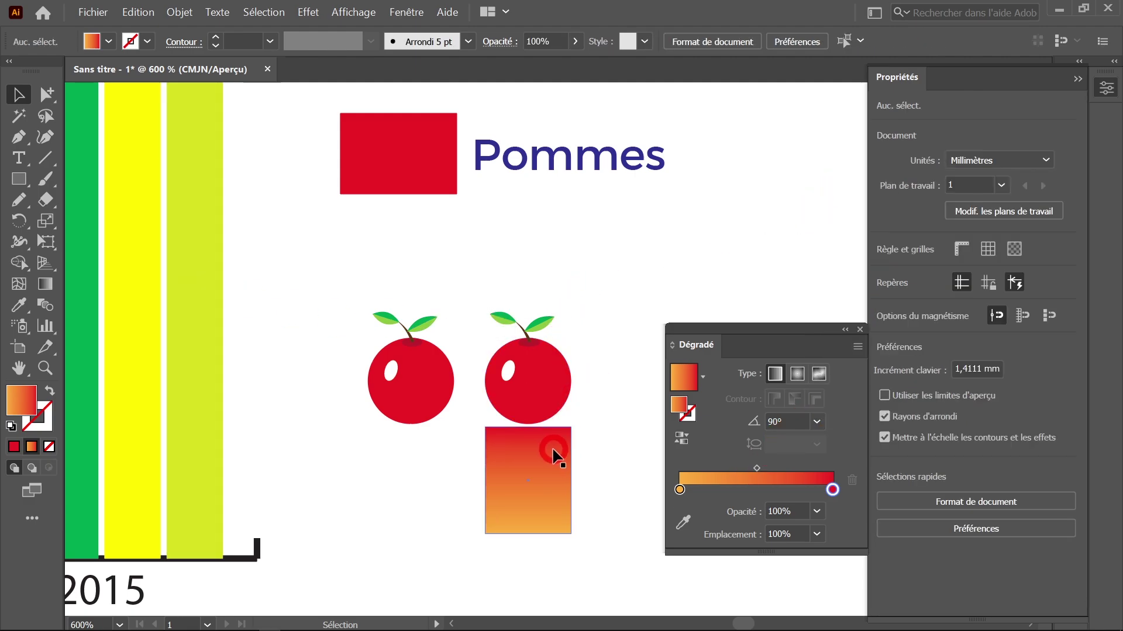
# - Draw a horizontal line about 6.3 mm long across the upper part of the gradient rectangle and convert it into a guide
pyautogui.click(45, 158)
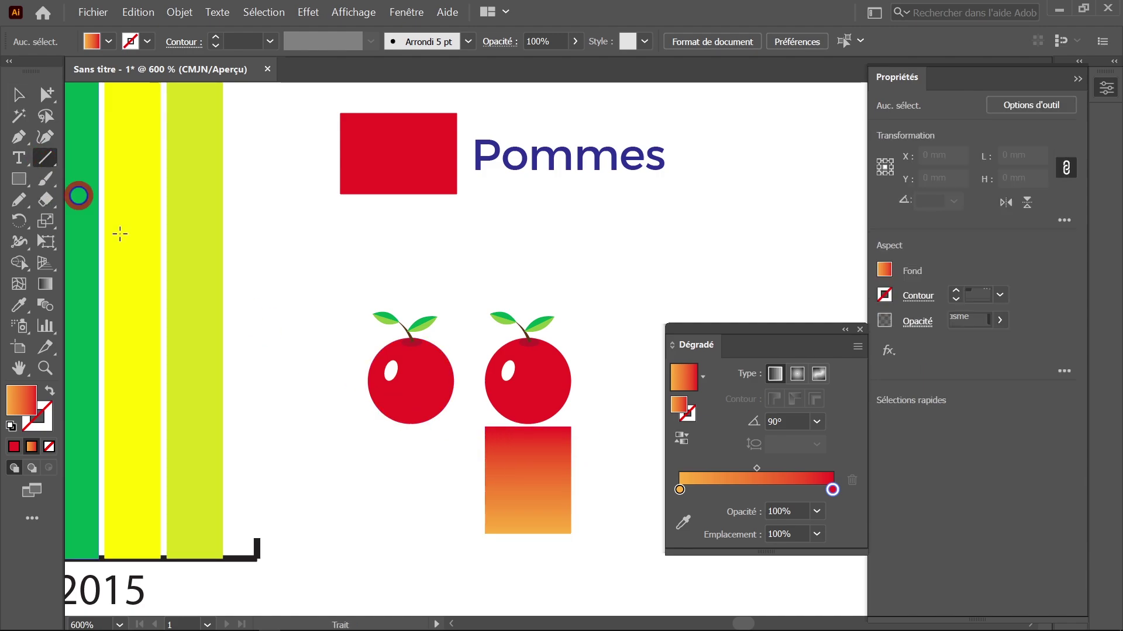
pyautogui.moveTo(472, 453); pyautogui.dragTo(583, 462)
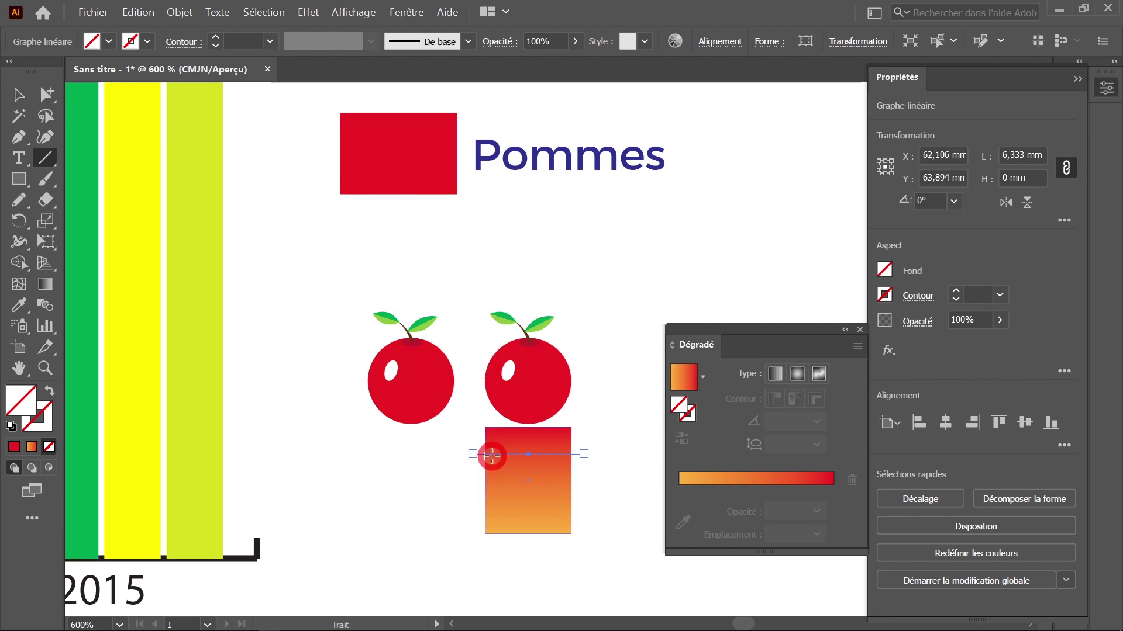
pyautogui.click(371, 12)
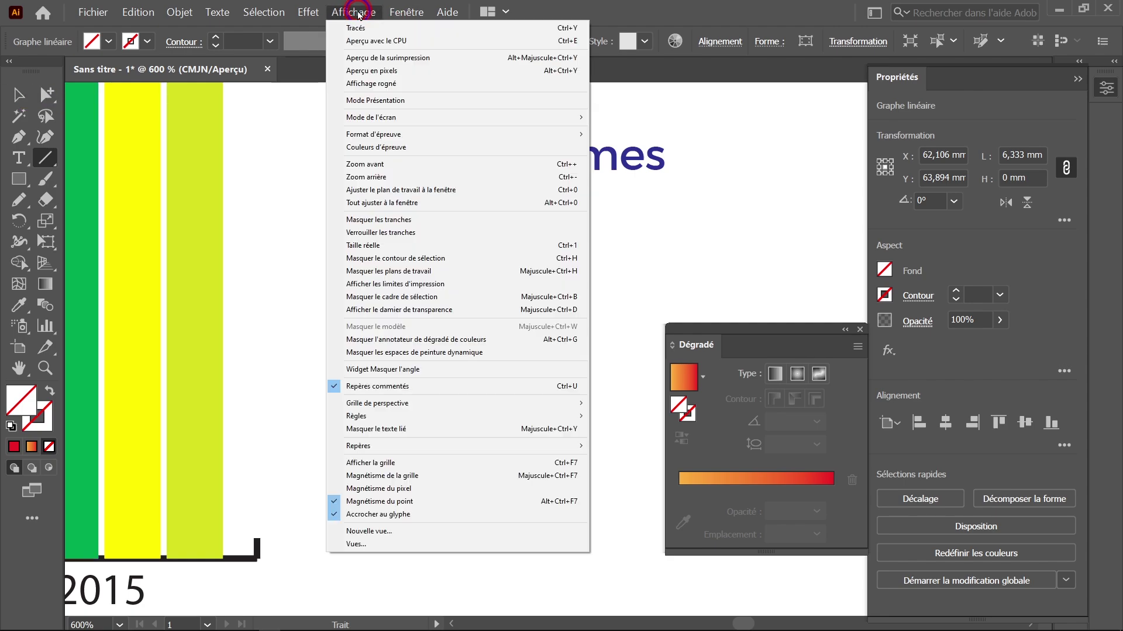
pyautogui.click(422, 446)
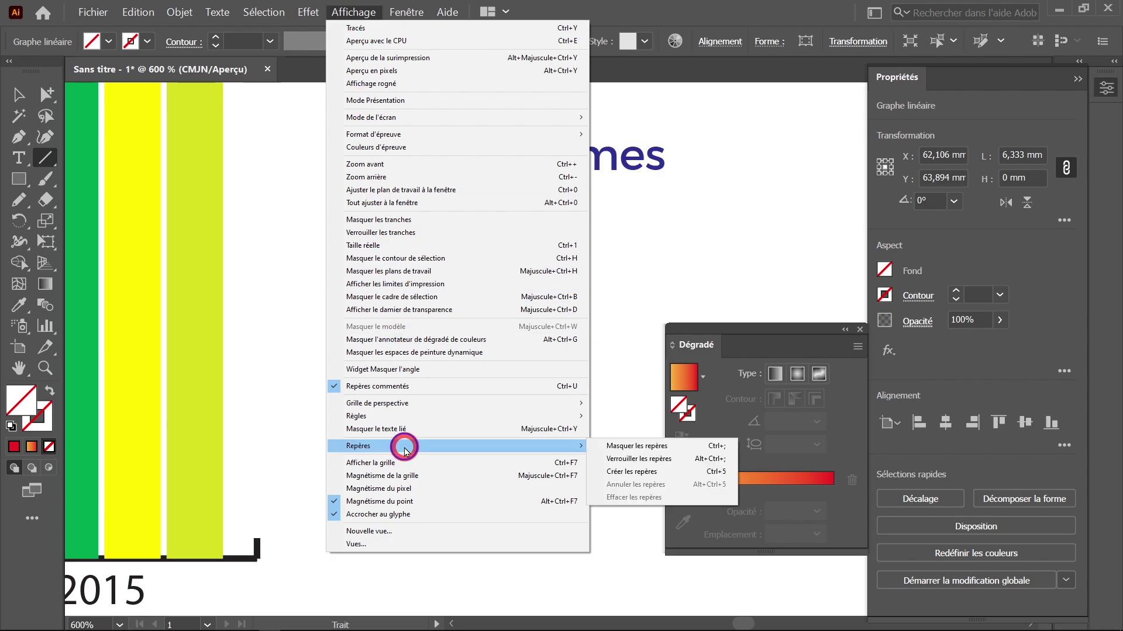
pyautogui.click(641, 469)
# - Group the copied apple, the gradient rectangle and the guide together, then deselect them
pyautogui.click(18, 94)
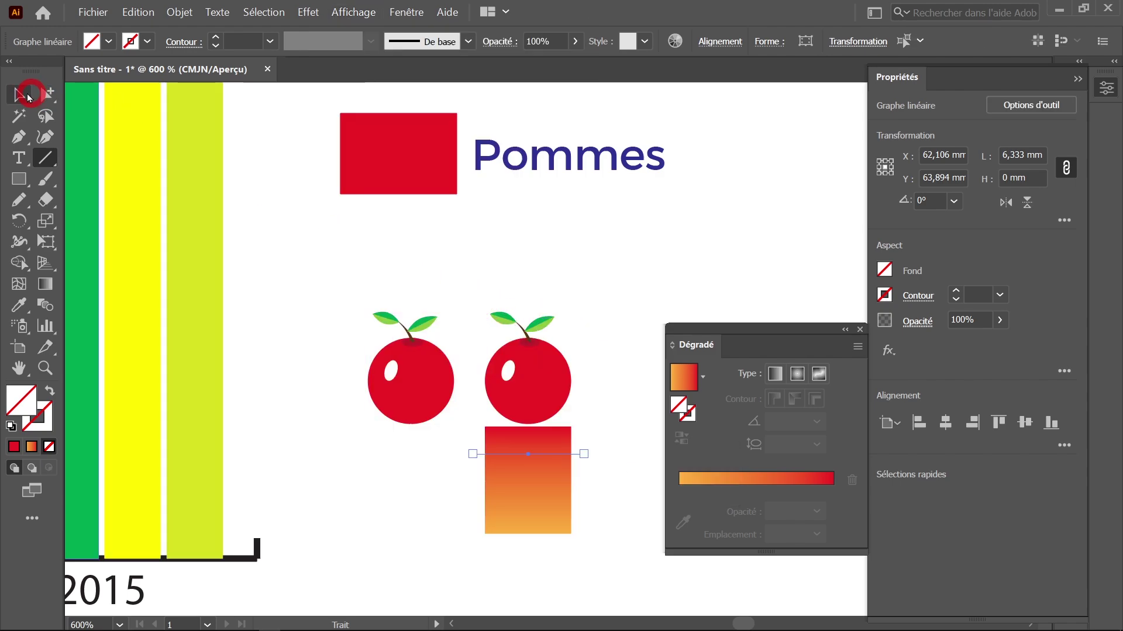
pyautogui.moveTo(490, 343); pyautogui.dragTo(601, 539)
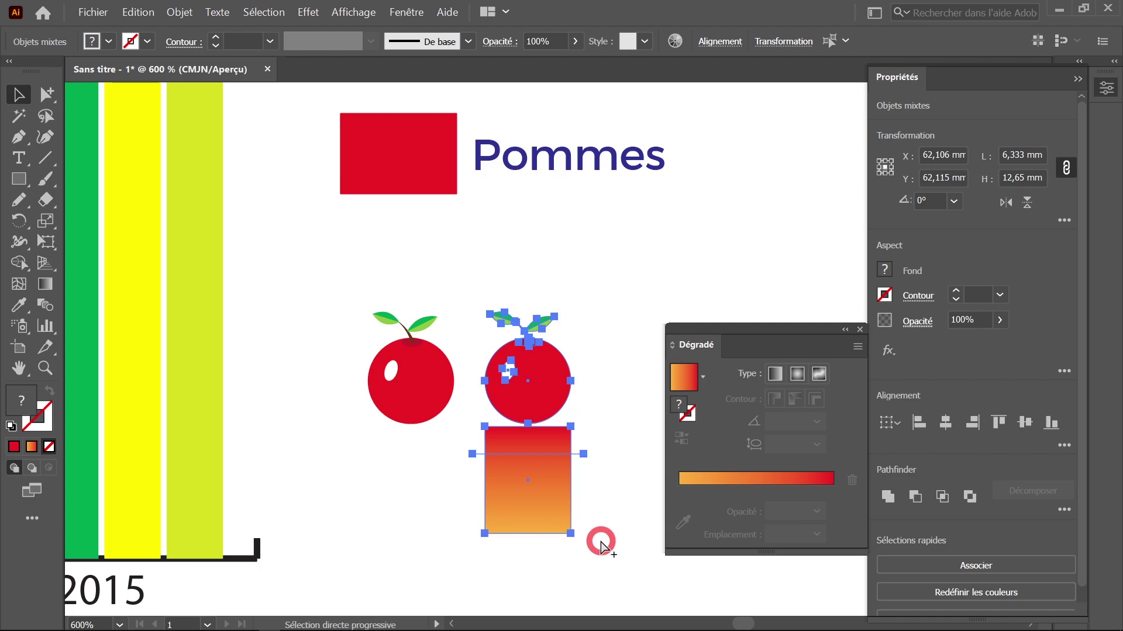
pyautogui.hotkey('ctrl', 'g')
pyautogui.click(602, 537)
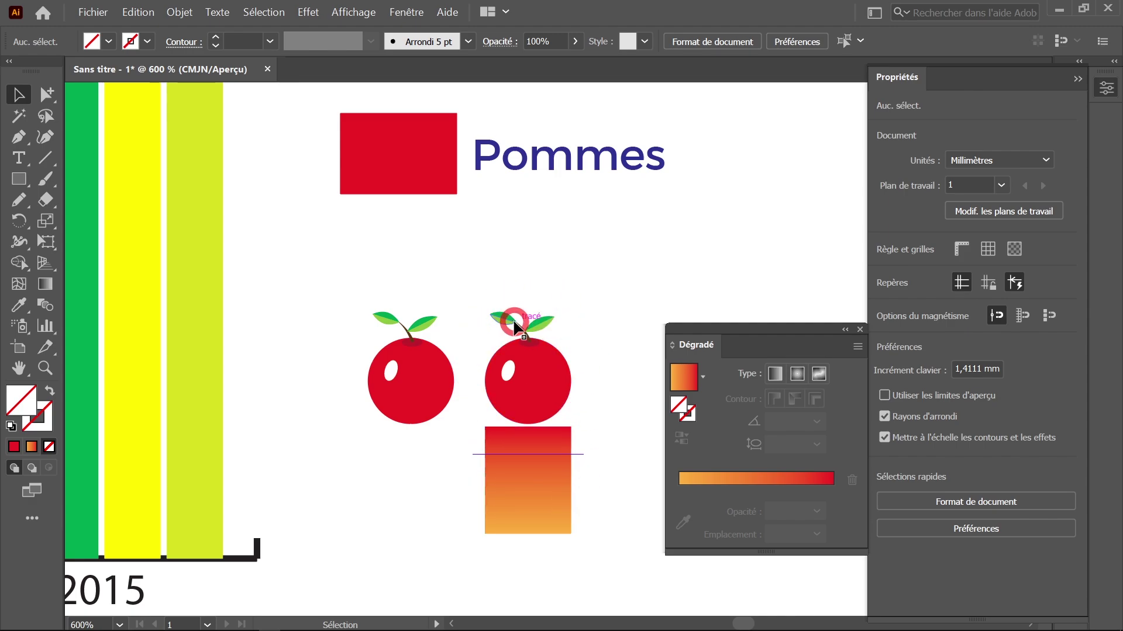
# - Create a new graph symbol from the apple-and-rectangle group, name it "Pomme étirée", confirm and clear the selection
pyautogui.click(544, 394)
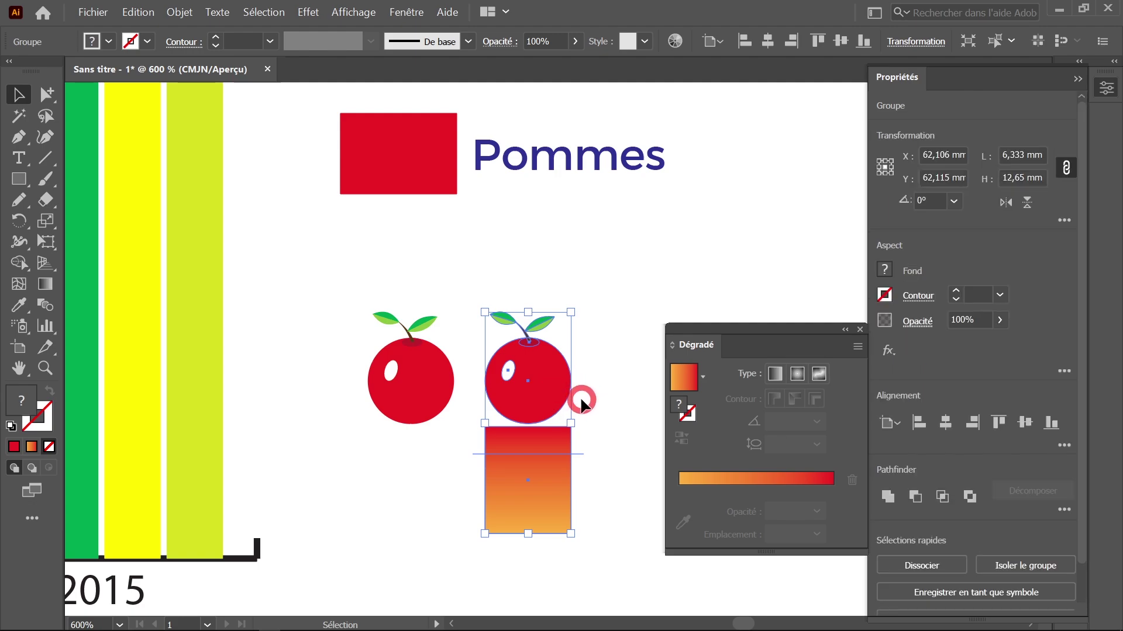
pyautogui.click(179, 13)
pyautogui.moveTo(263, 463)
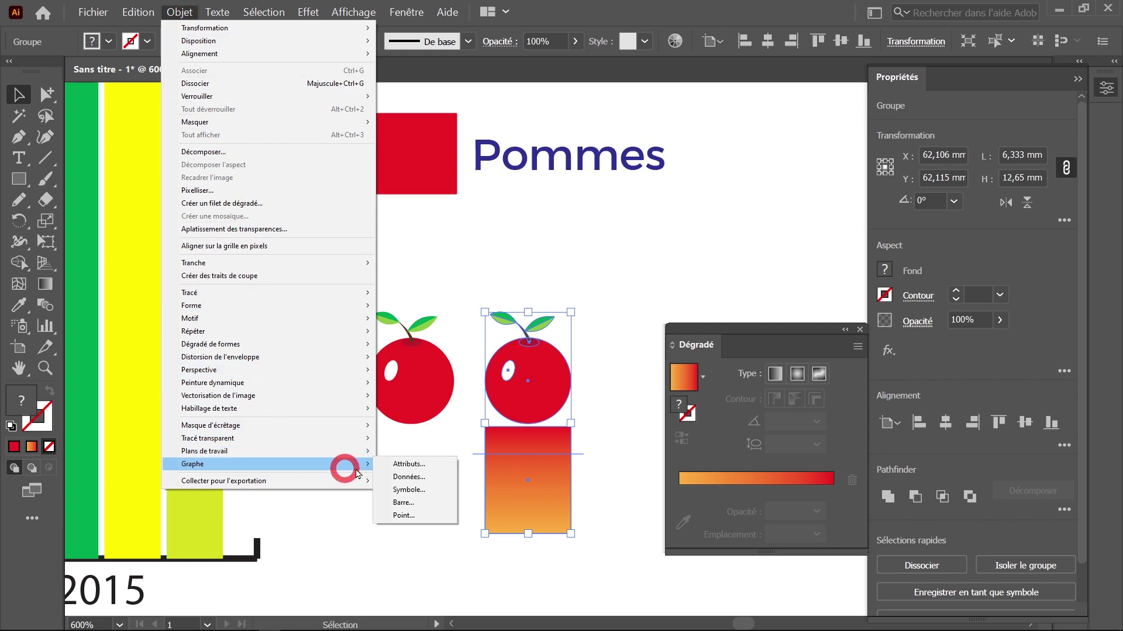
pyautogui.click(417, 489)
pyautogui.click(263, 48)
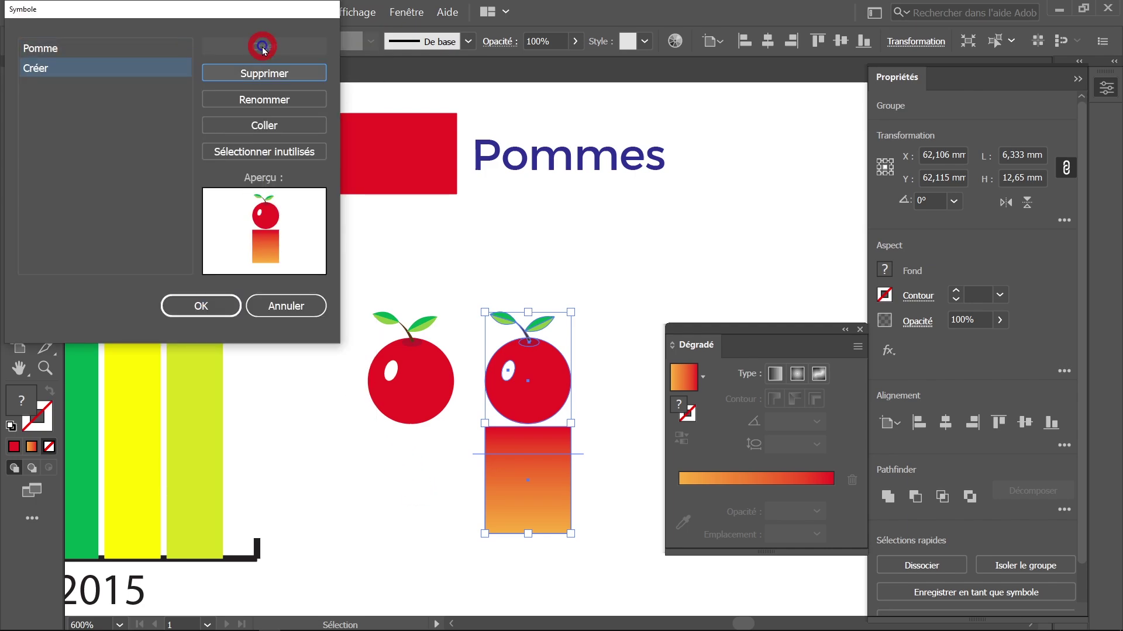
pyautogui.click(232, 103)
pyautogui.write('Pomme étirée')
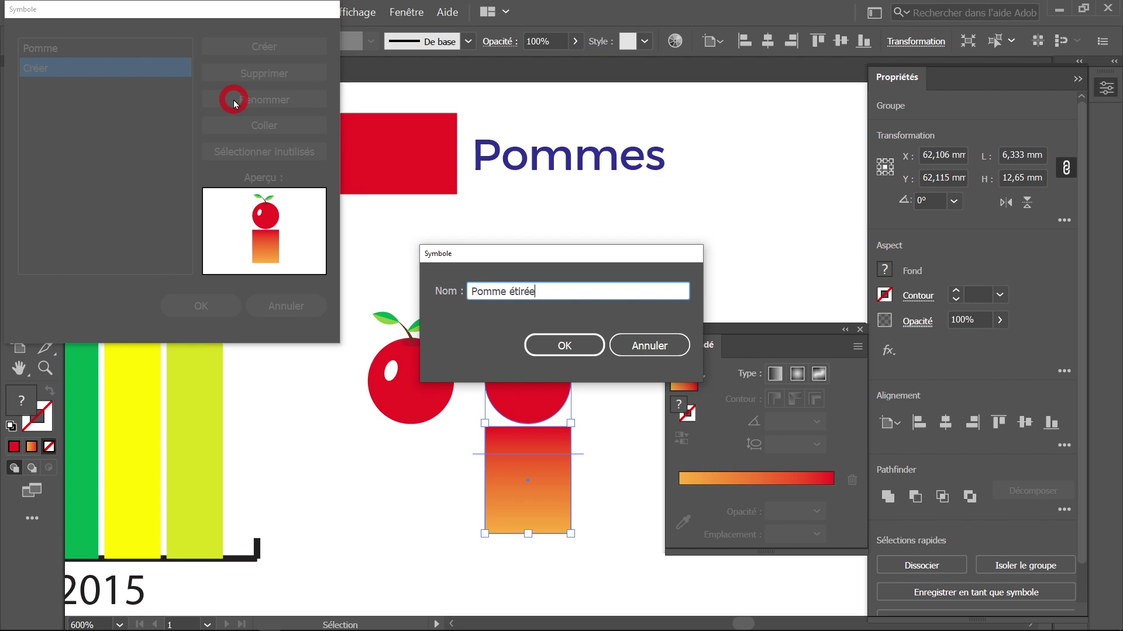
pyautogui.click(564, 351)
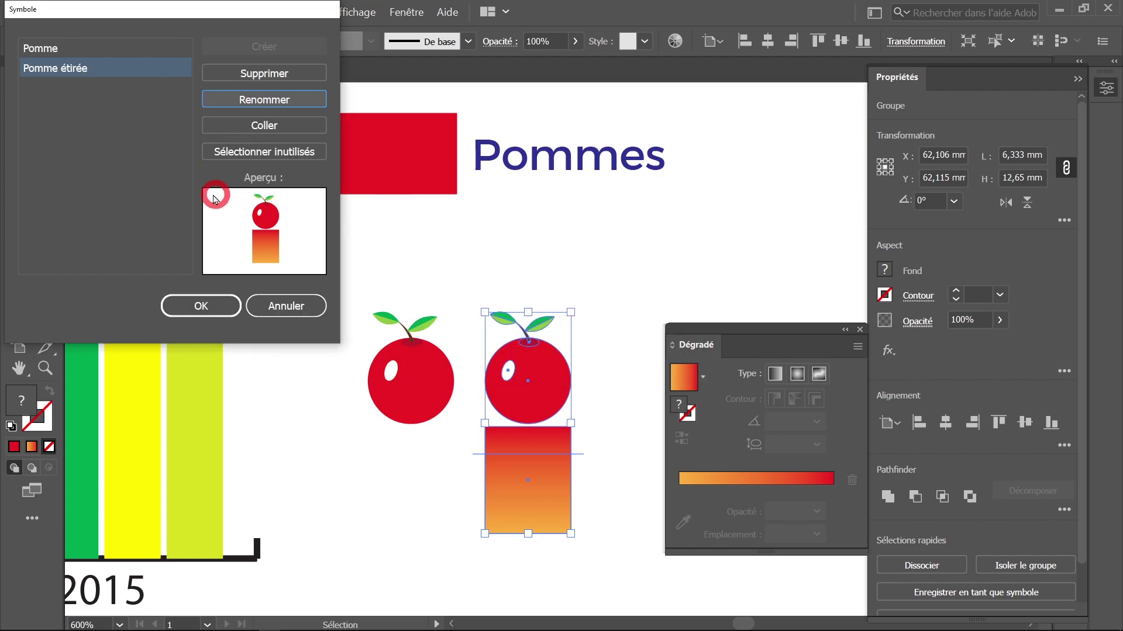
pyautogui.click(198, 303)
pyautogui.click(304, 332)
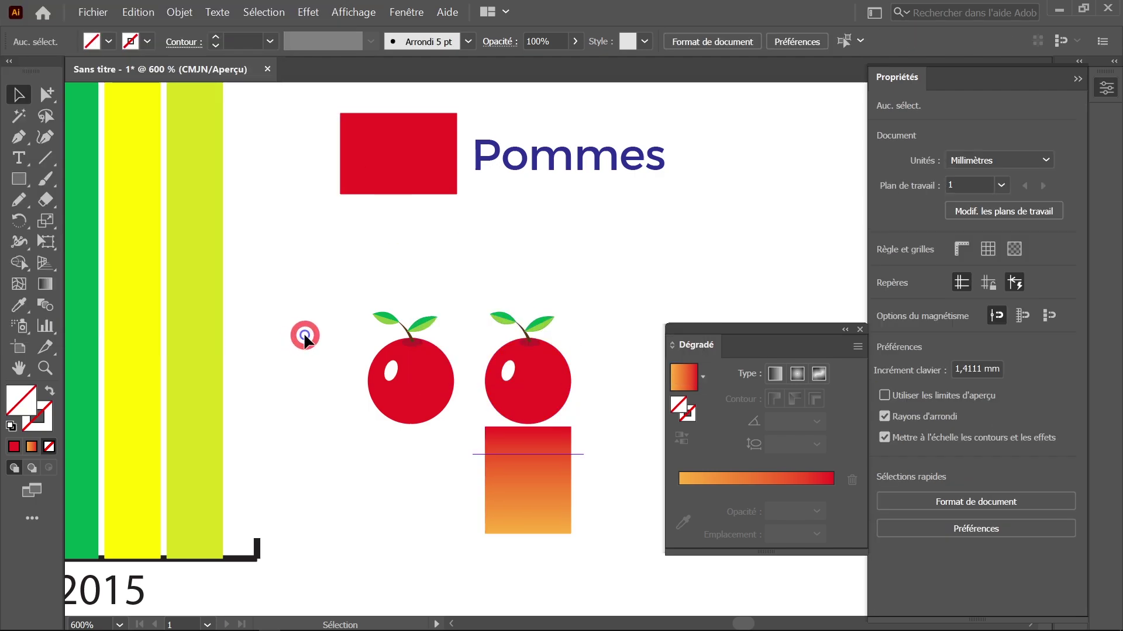
# - Apply the "Pommes étirées" symbol to the whole Pommes series with the symbol type set to Proportion partielle, then deselect the graph
pyautogui.scroll(-4, 304, 332)
pyautogui.moveTo(310, 332); pyautogui.dragTo(486, 383)
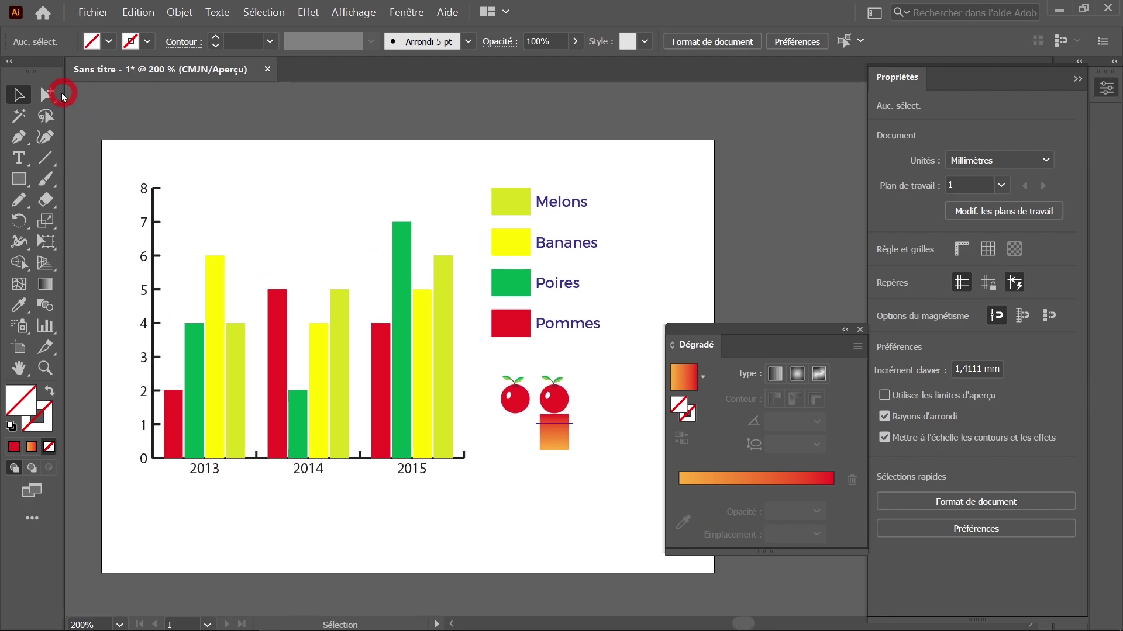
pyautogui.click(51, 92)
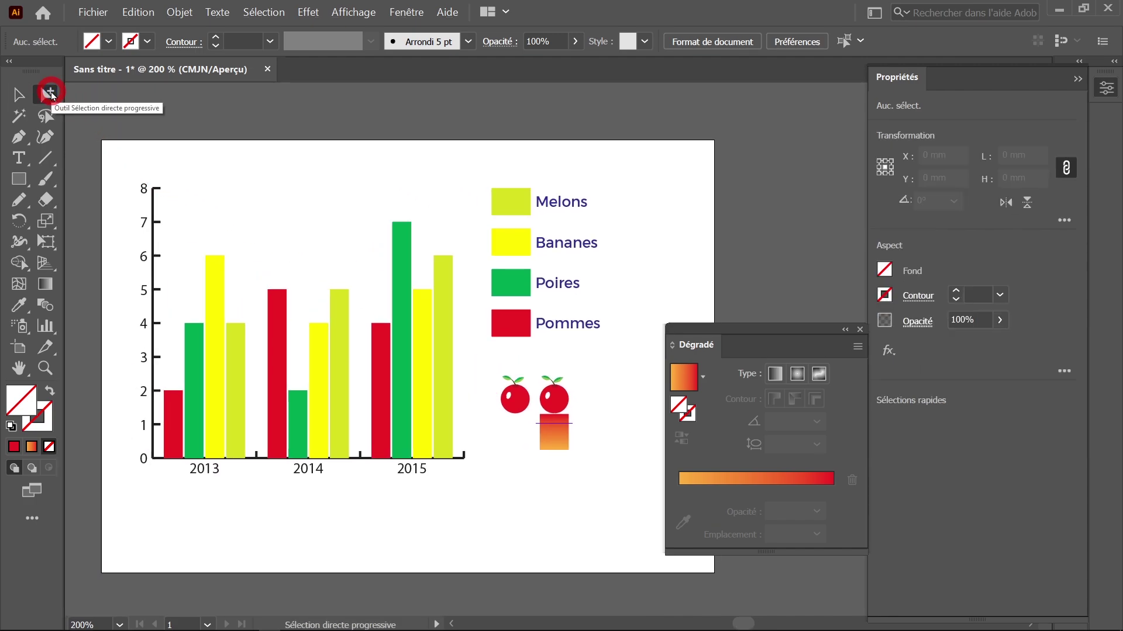
pyautogui.click(384, 344)
pyautogui.click(384, 344)
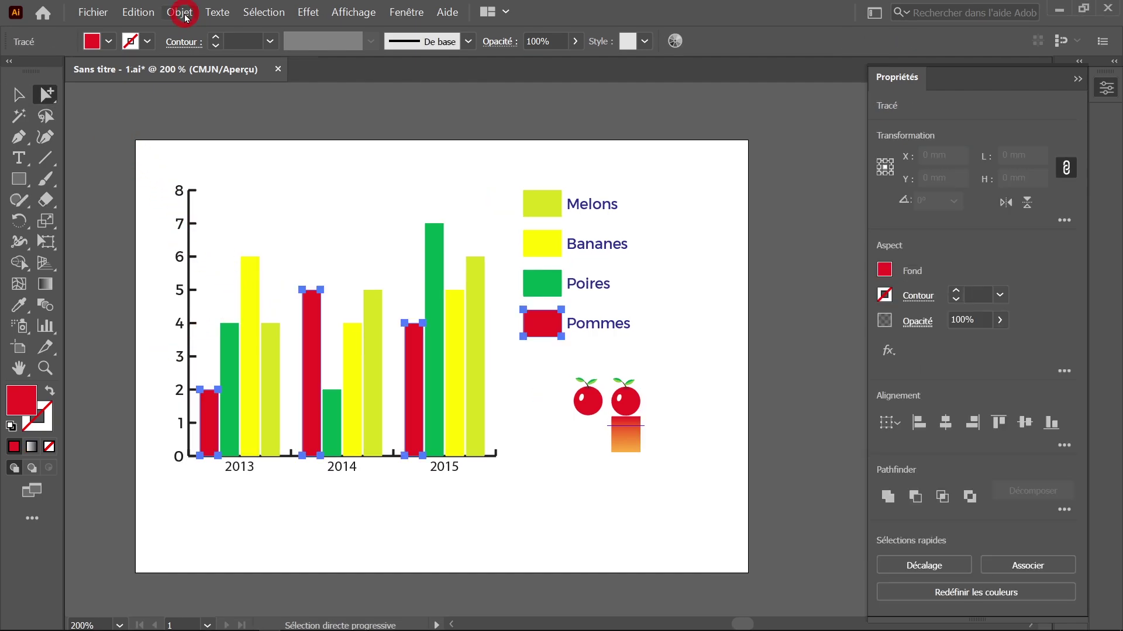
pyautogui.click(179, 12)
pyautogui.moveTo(252, 464)
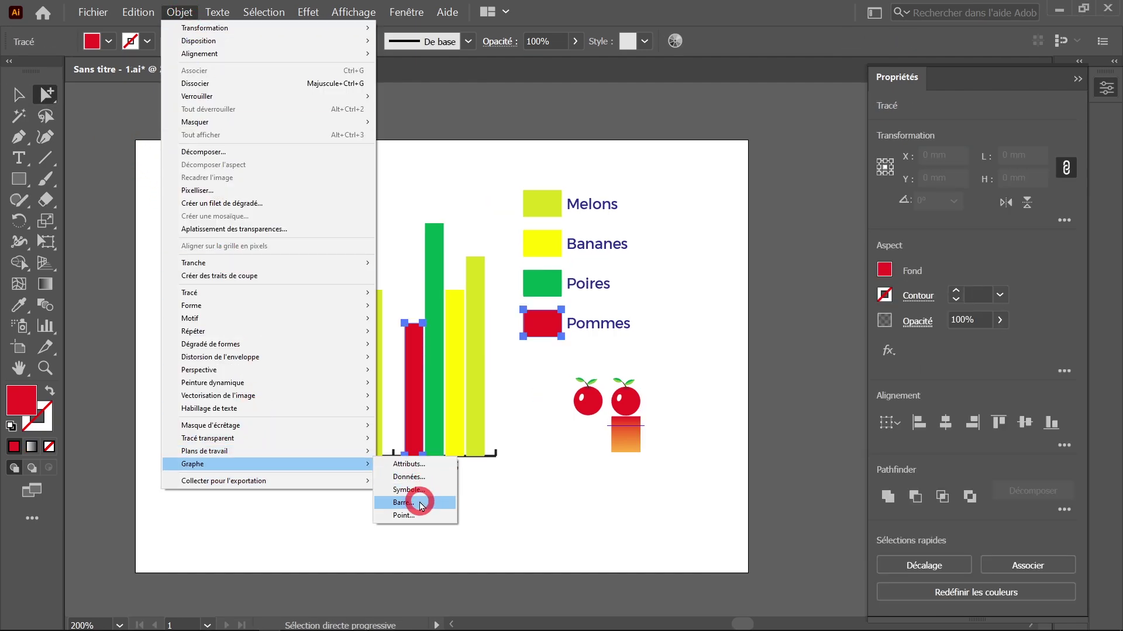
pyautogui.click(419, 501)
pyautogui.click(617, 155)
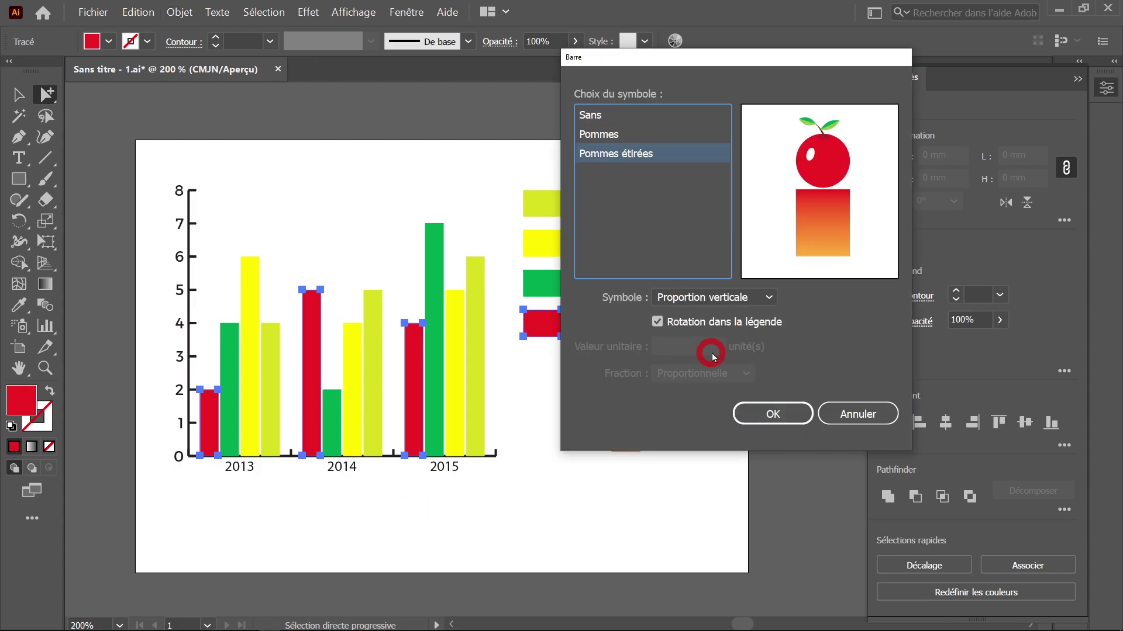
pyautogui.click(720, 299)
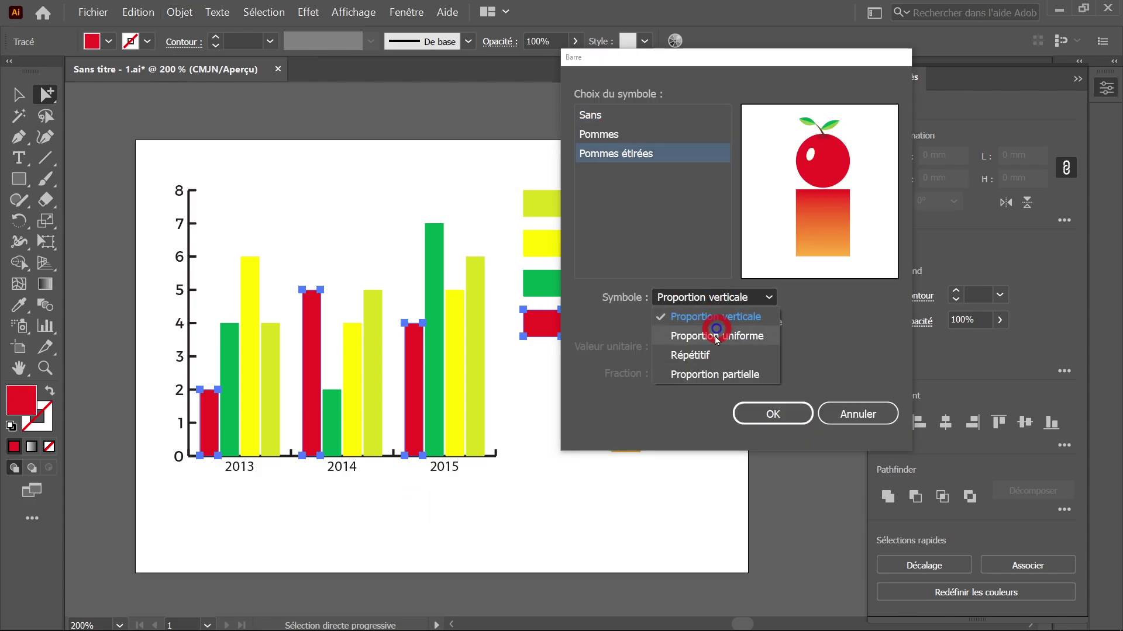
pyautogui.click(723, 375)
pyautogui.click(777, 416)
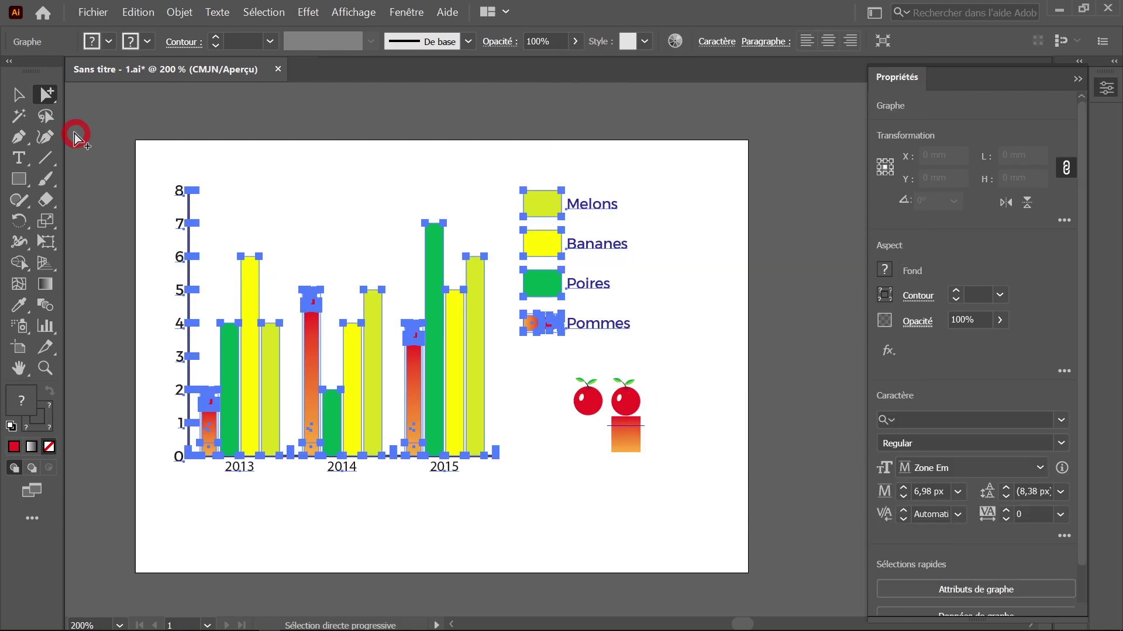
pyautogui.click(30, 96)
pyautogui.click(530, 467)
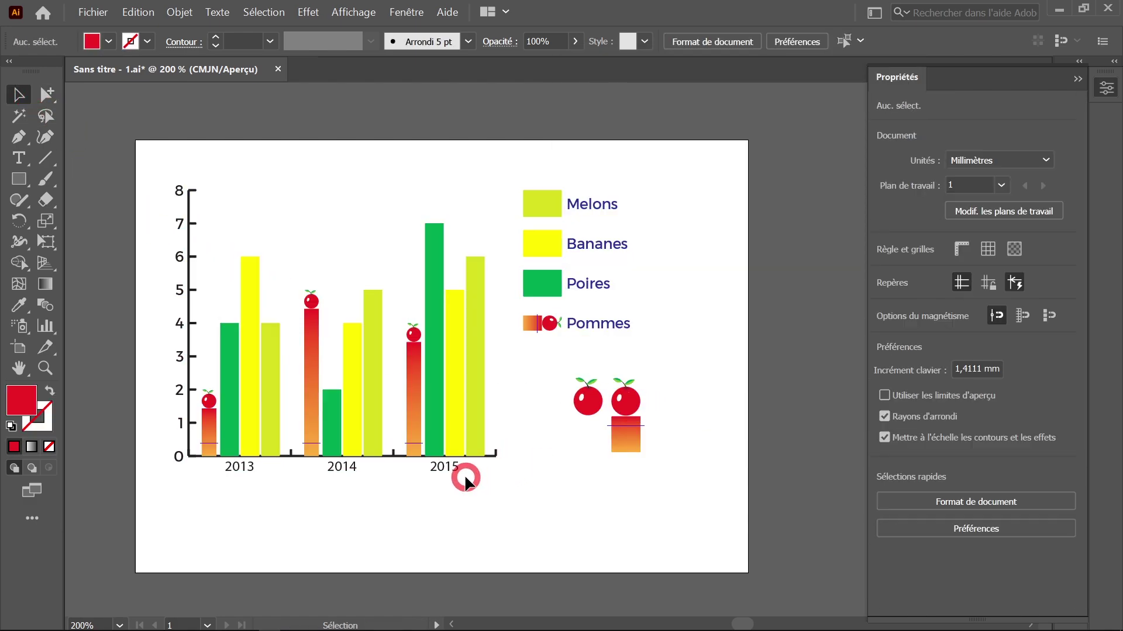
# - Examine the stretched apple bars, their guide lines and the Pommes legend key up close
pyautogui.scroll(1, 464, 472)
pyautogui.moveTo(400, 374); pyautogui.dragTo(491, 442)
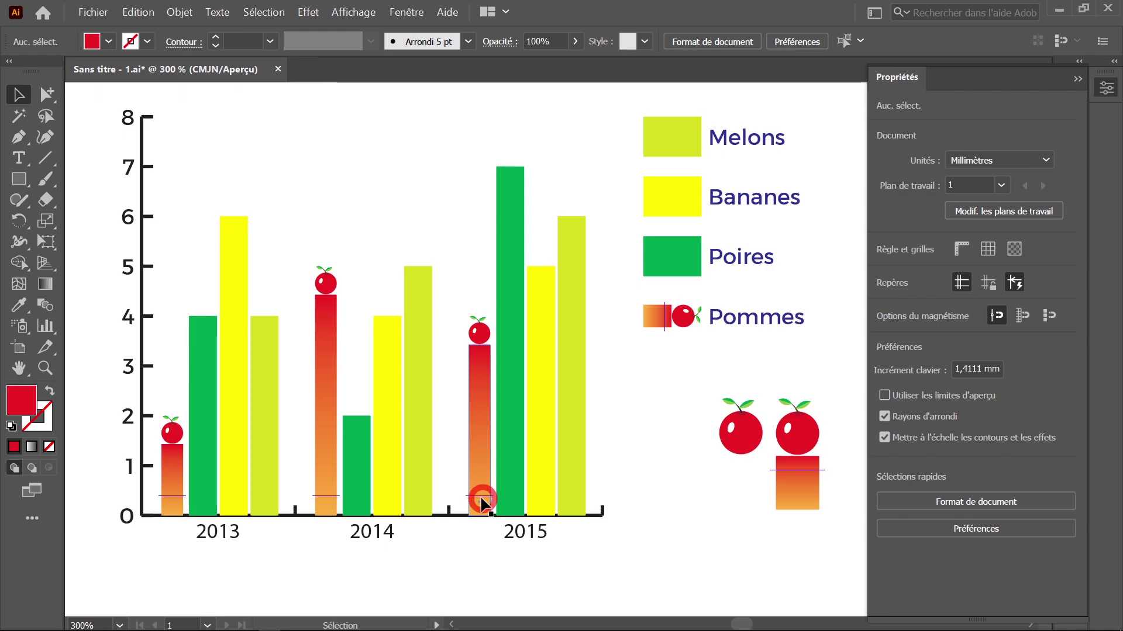
pyautogui.scroll(4, 484, 446)
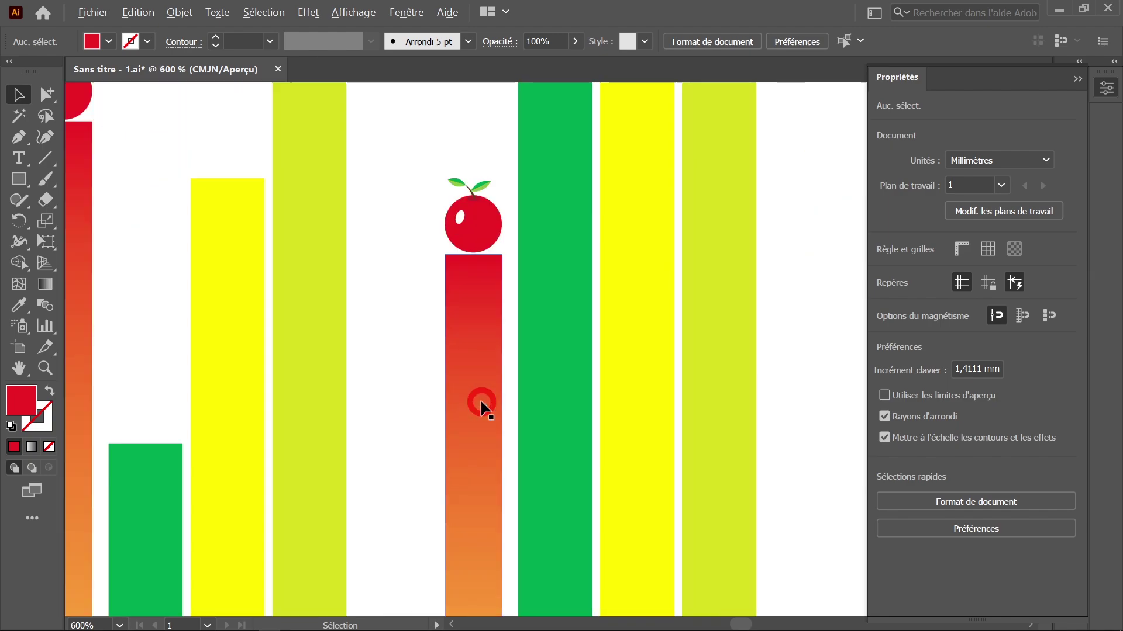
pyautogui.scroll(-4, 474, 261)
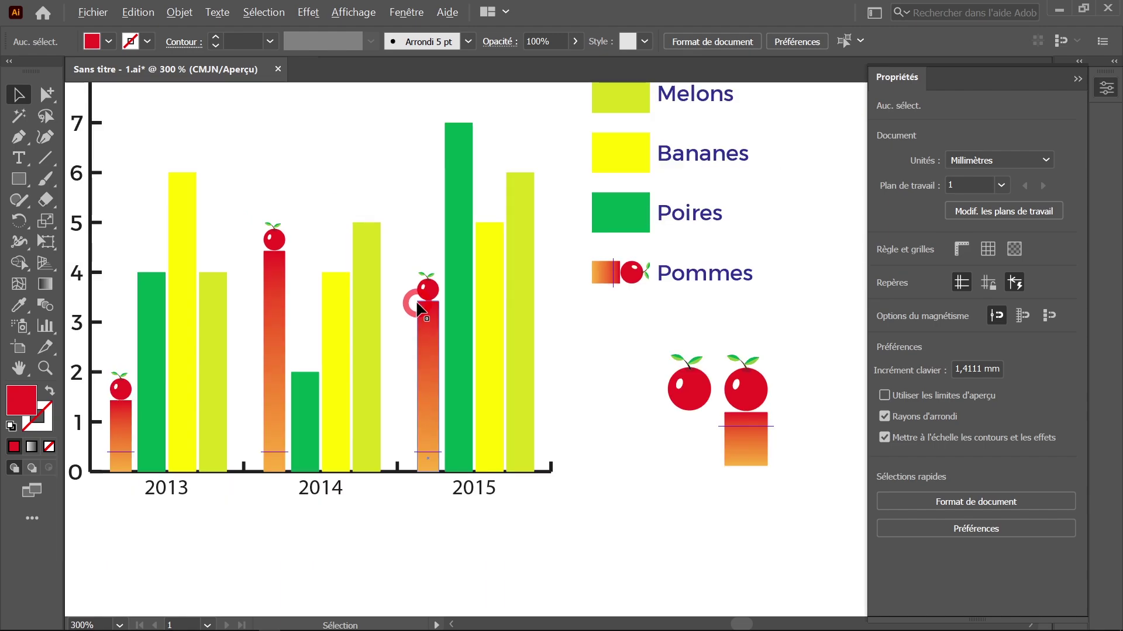
pyautogui.moveTo(569, 418); pyautogui.dragTo(627, 437)
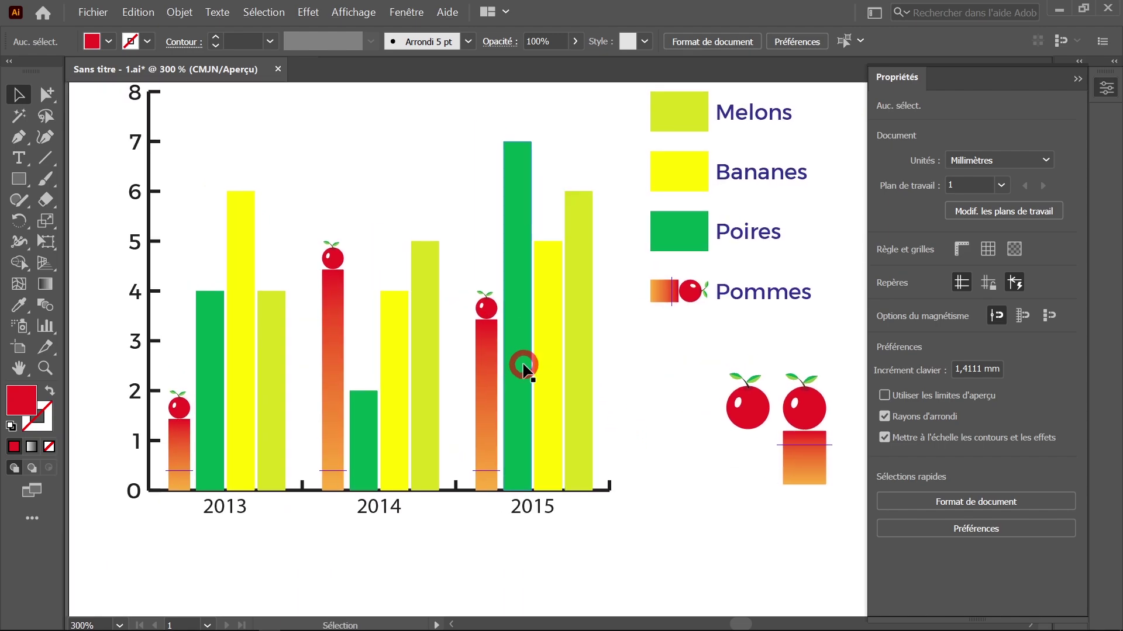
pyautogui.moveTo(712, 387); pyautogui.dragTo(626, 436)
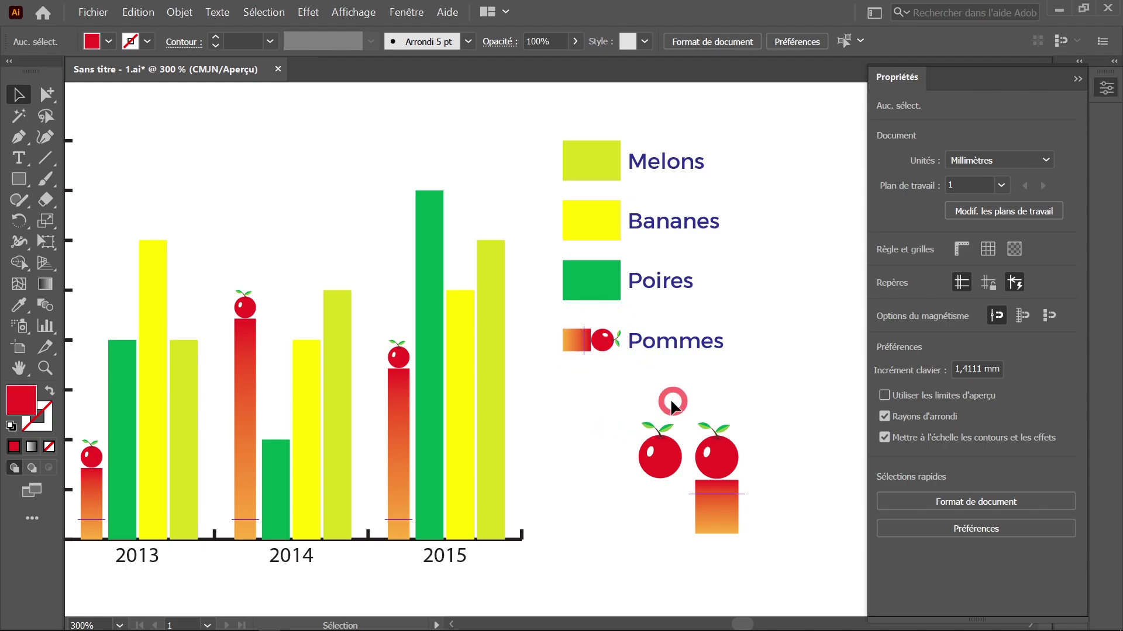
# - Give only the Pommes legend key the "Pommes" symbol with Rotation dans la légende turned off, then deselect the graph
pyautogui.click(49, 93)
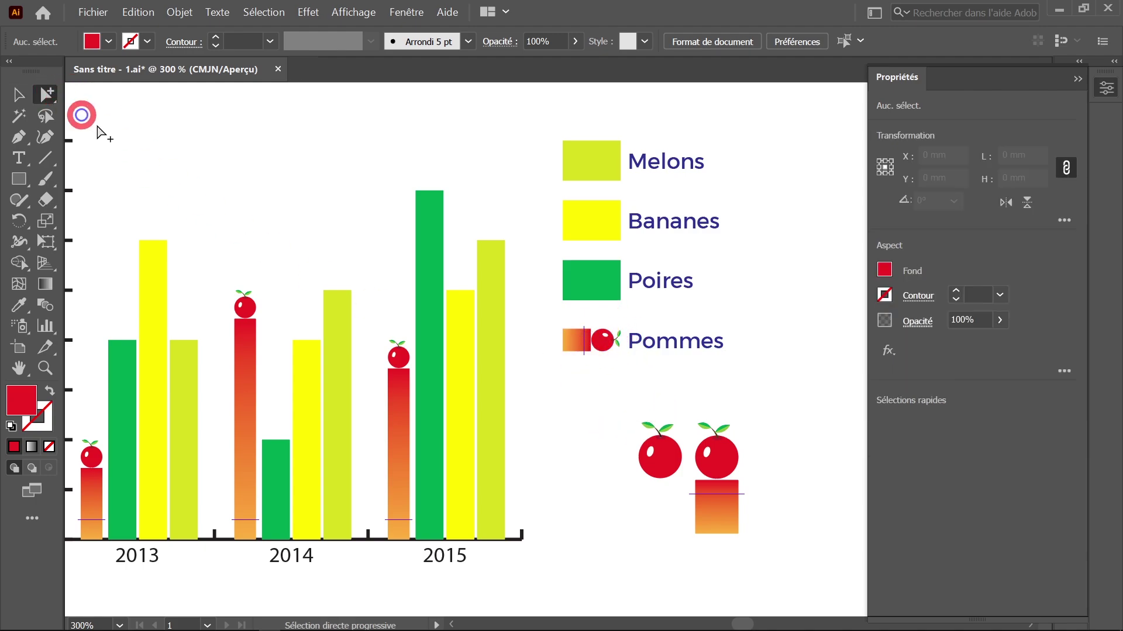
pyautogui.click(603, 342)
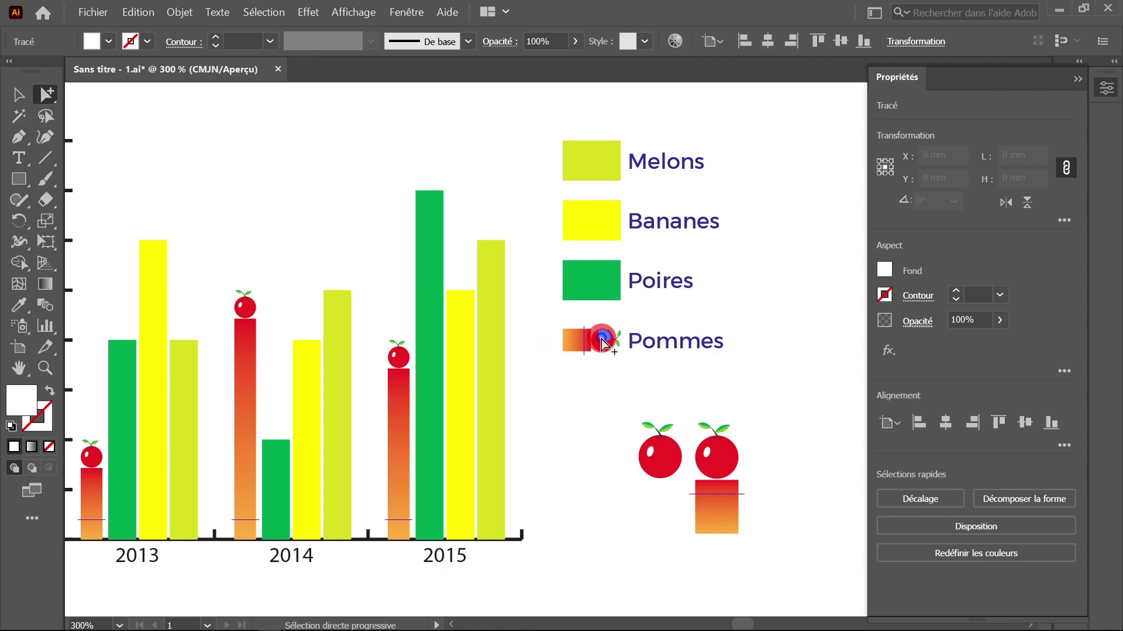
pyautogui.click(602, 344)
pyautogui.click(601, 344)
pyautogui.click(601, 340)
pyautogui.click(602, 340)
pyautogui.click(601, 340)
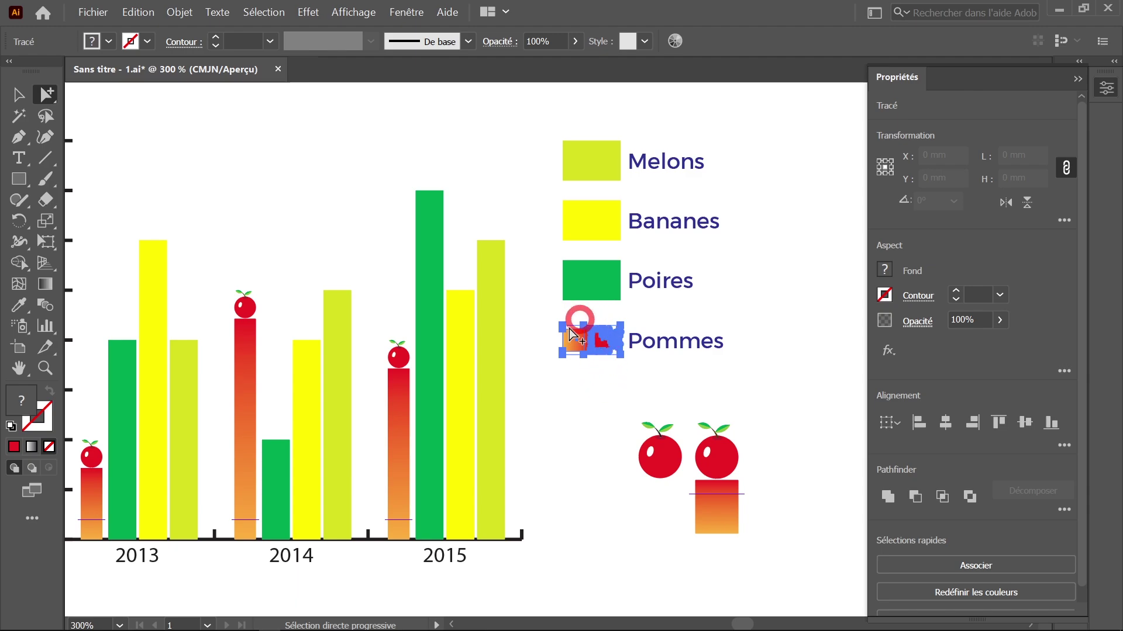
pyautogui.click(576, 359)
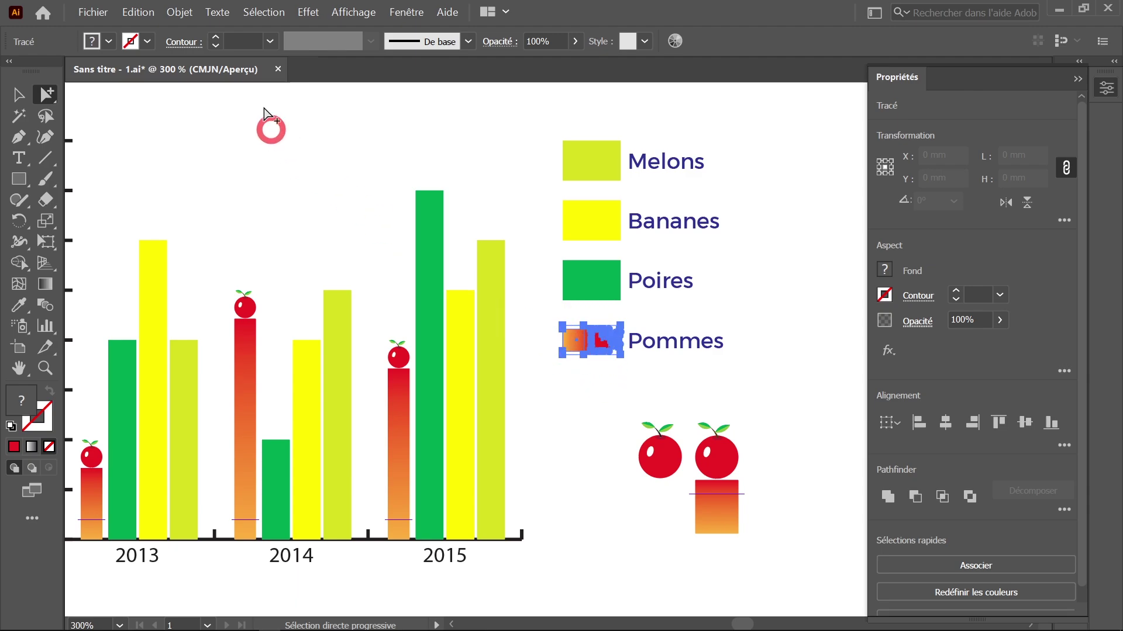
pyautogui.click(178, 12)
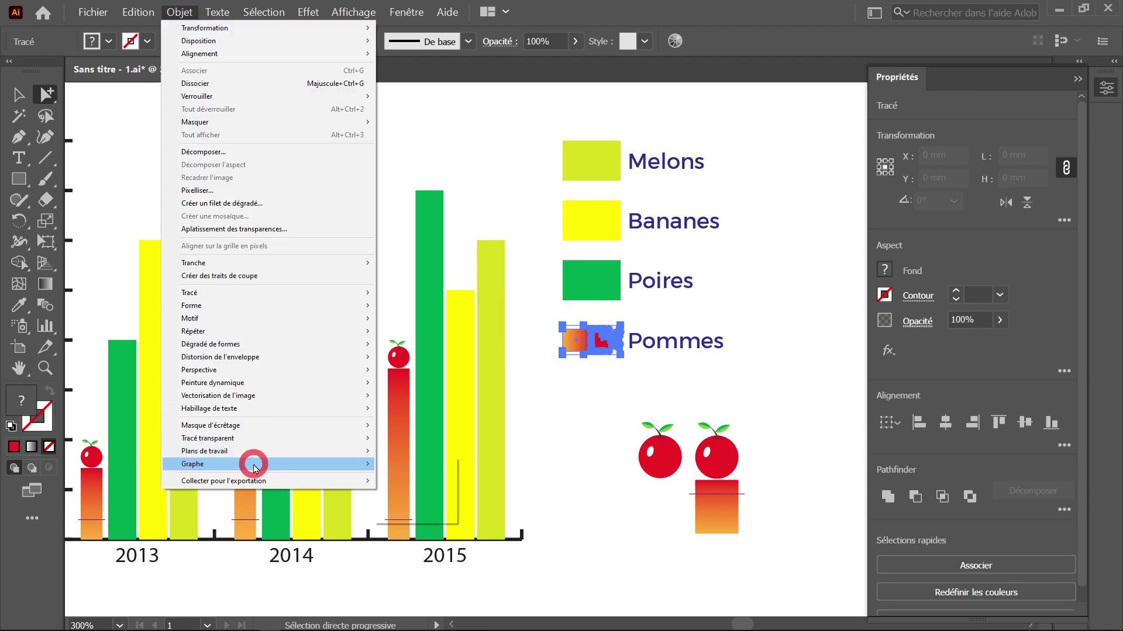
pyautogui.moveTo(253, 463)
pyautogui.click(411, 504)
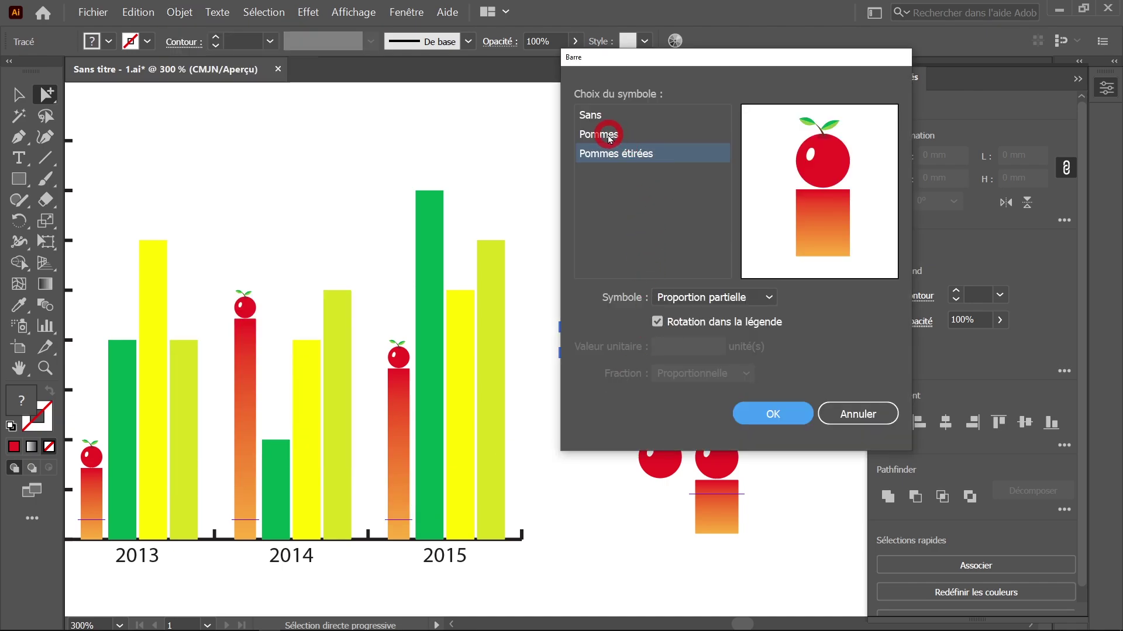
pyautogui.click(608, 137)
pyautogui.click(658, 322)
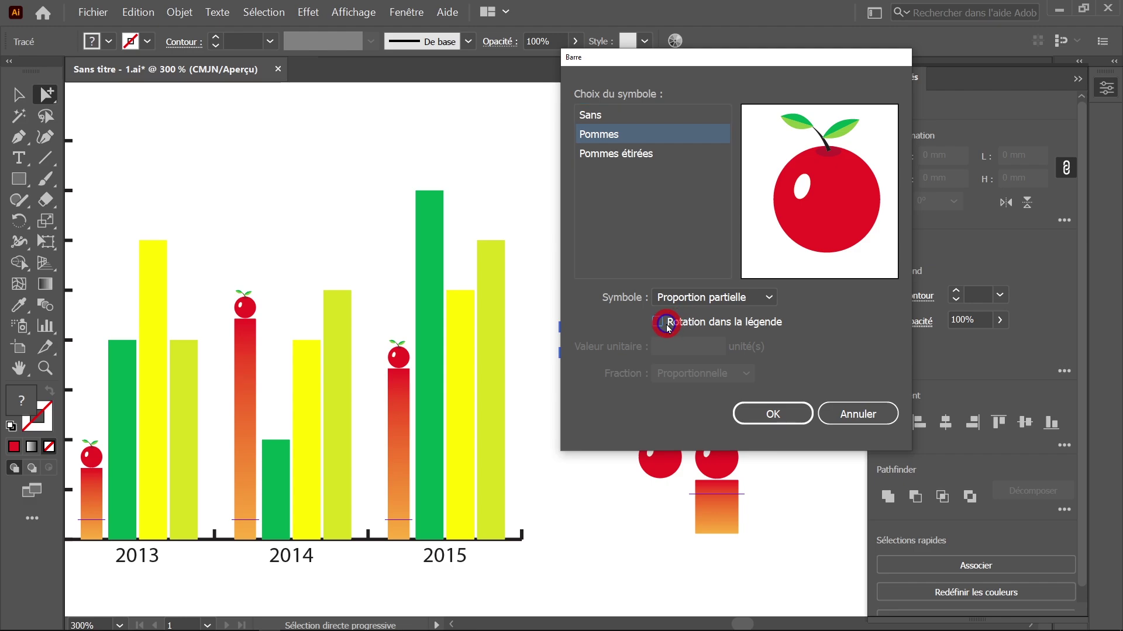
pyautogui.click(770, 418)
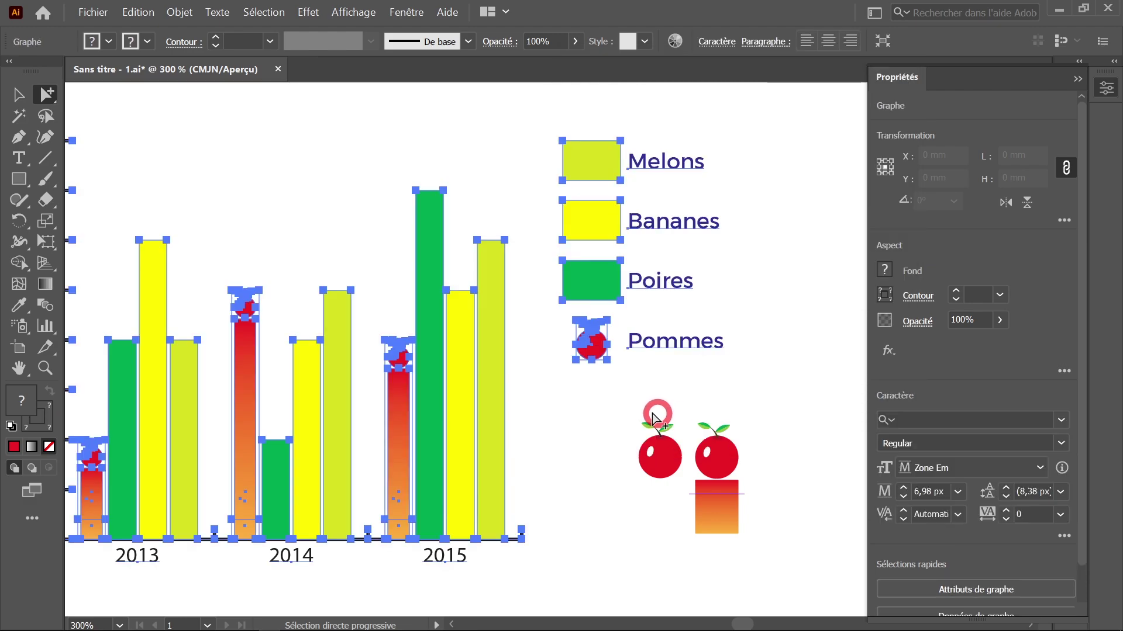
pyautogui.click(19, 94)
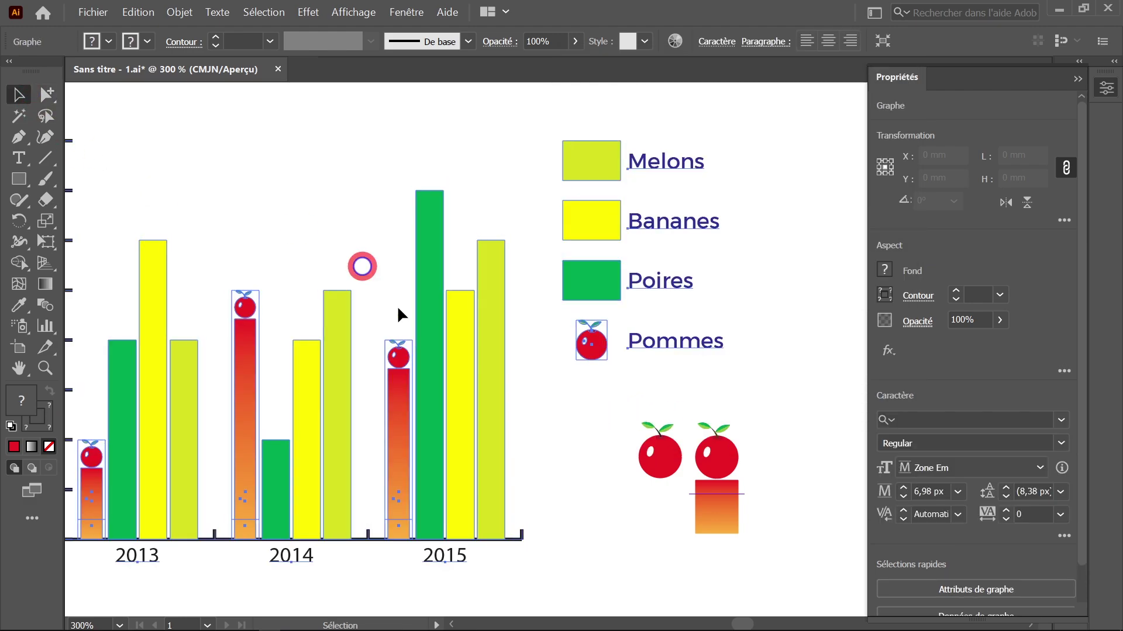
pyautogui.click(652, 402)
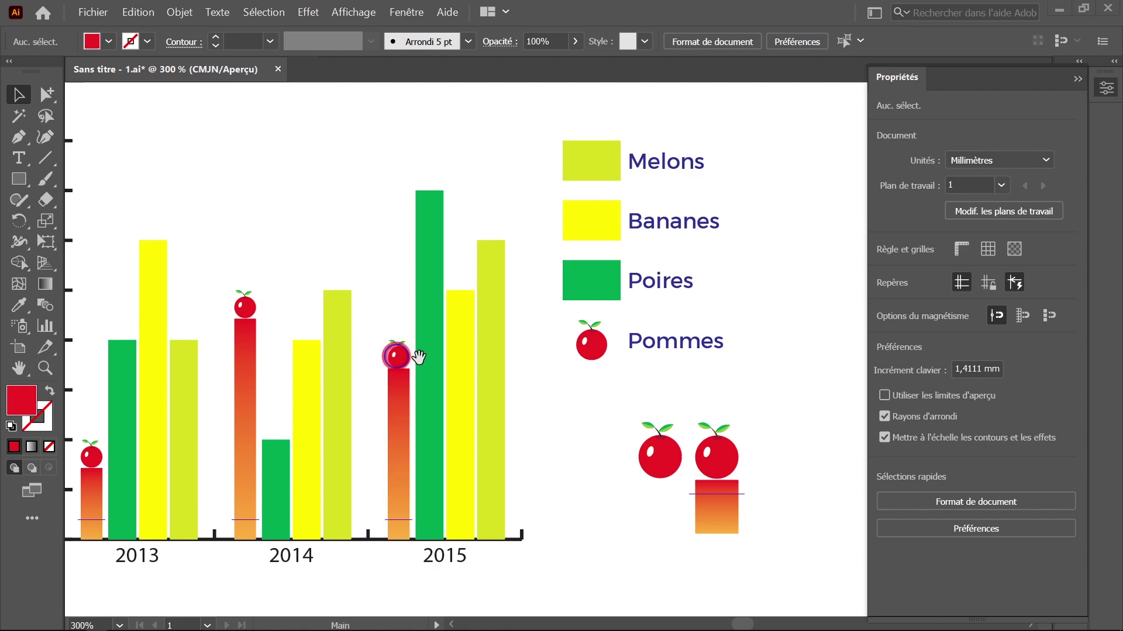
# - Isolate the apple-and-rectangle group and add a "%" text object above the apple, roughly centred over it
pyautogui.moveTo(418, 357); pyautogui.dragTo(462, 361)
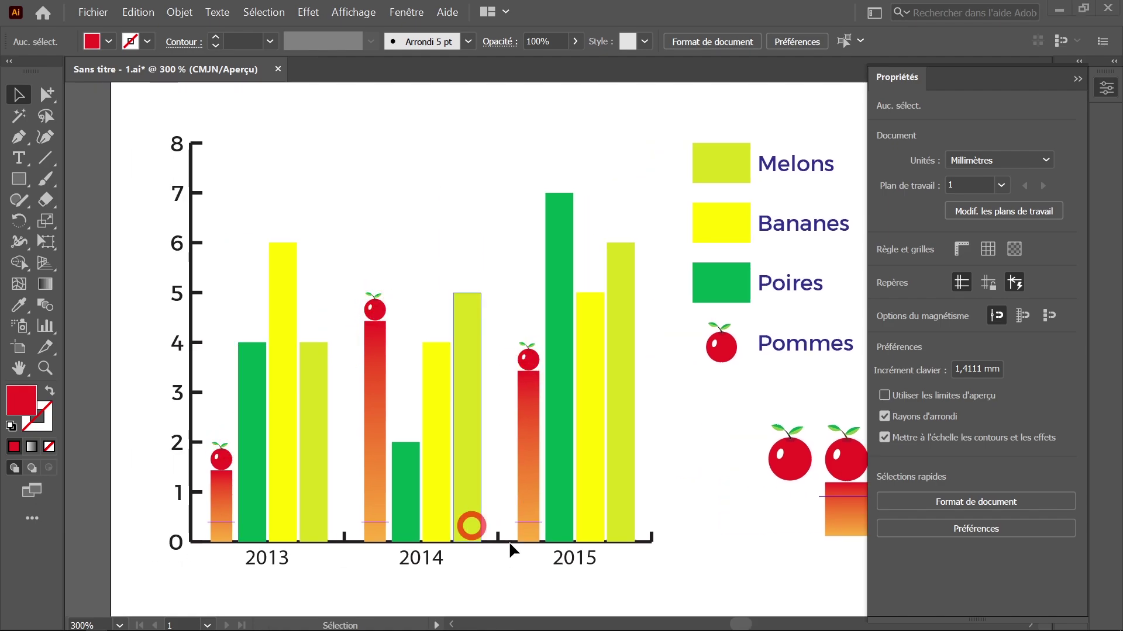
pyautogui.moveTo(713, 499); pyautogui.dragTo(476, 507)
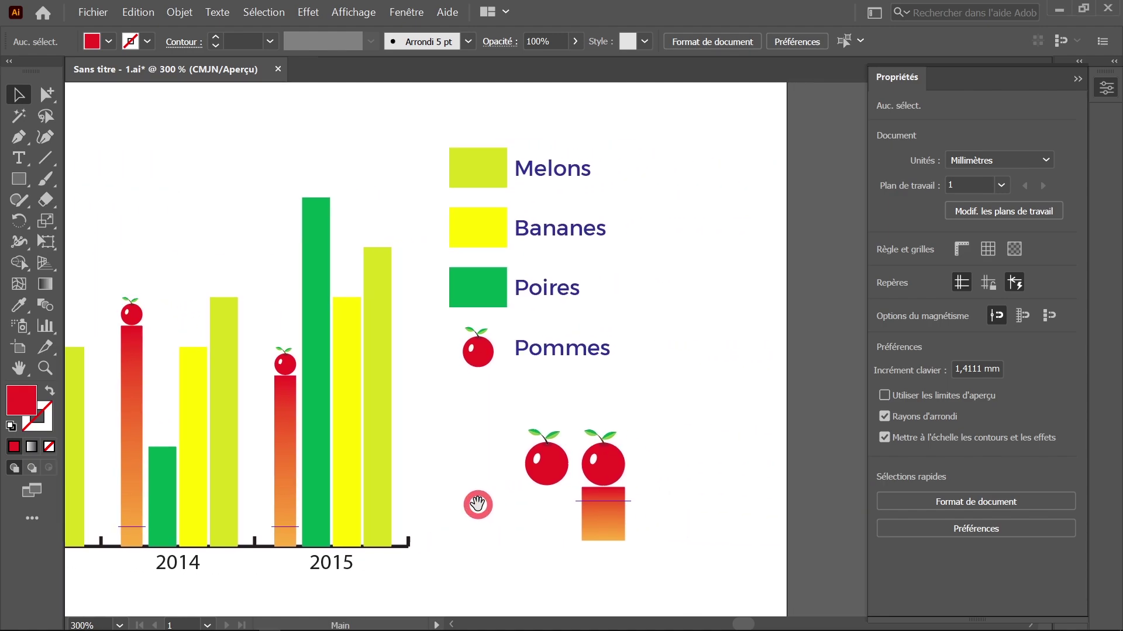
pyautogui.click(614, 470)
pyautogui.scroll(2, 611, 469)
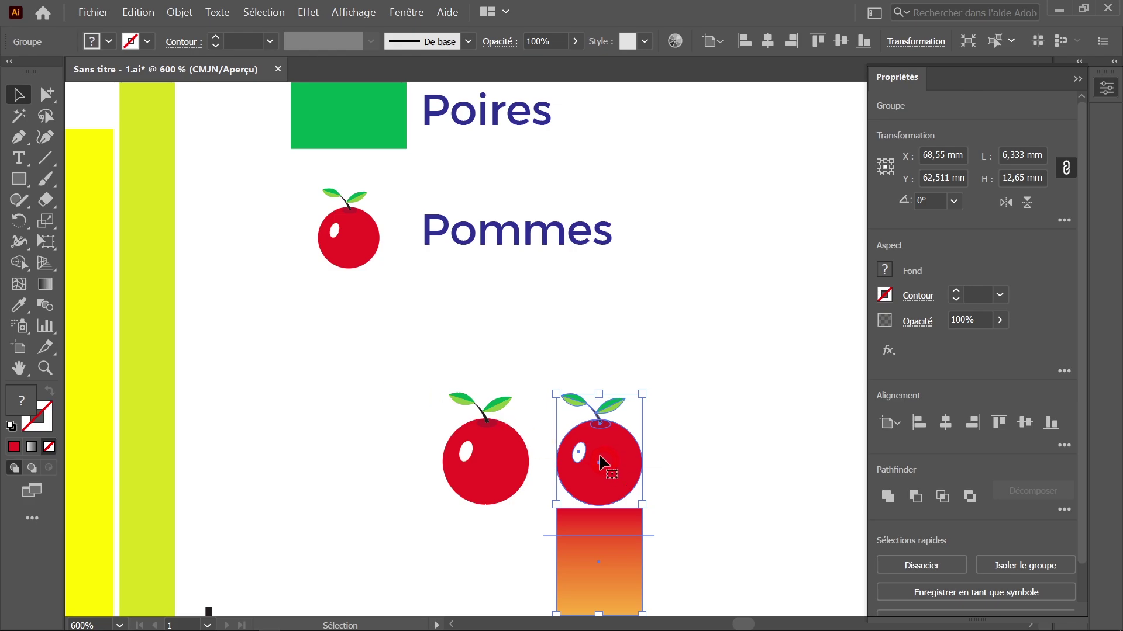
pyautogui.doubleClick(623, 477)
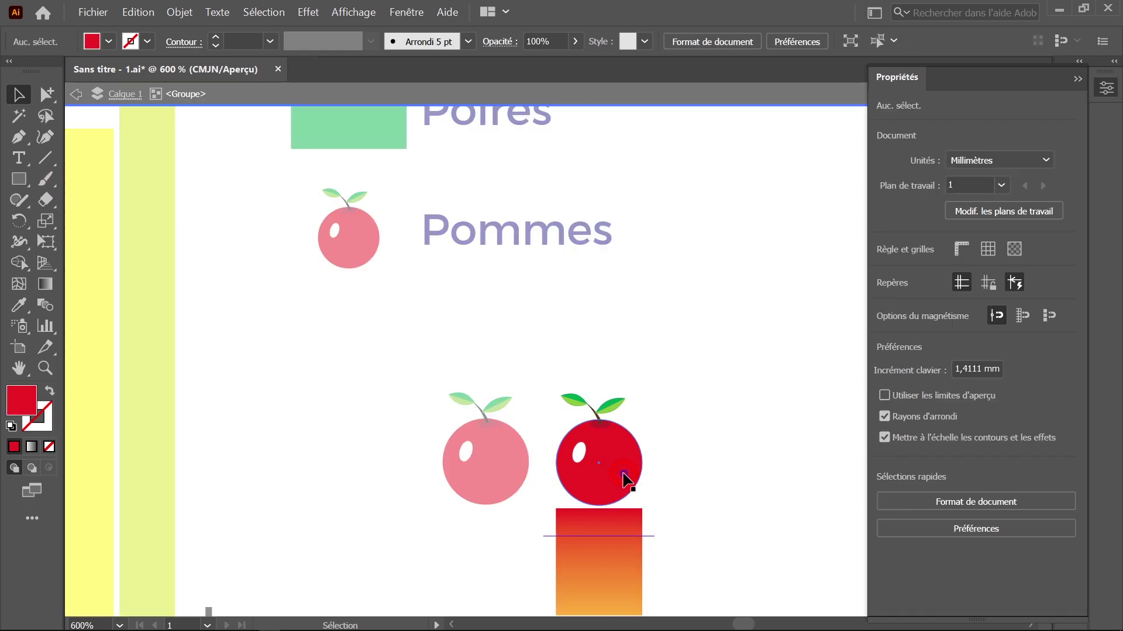
pyautogui.click(541, 453)
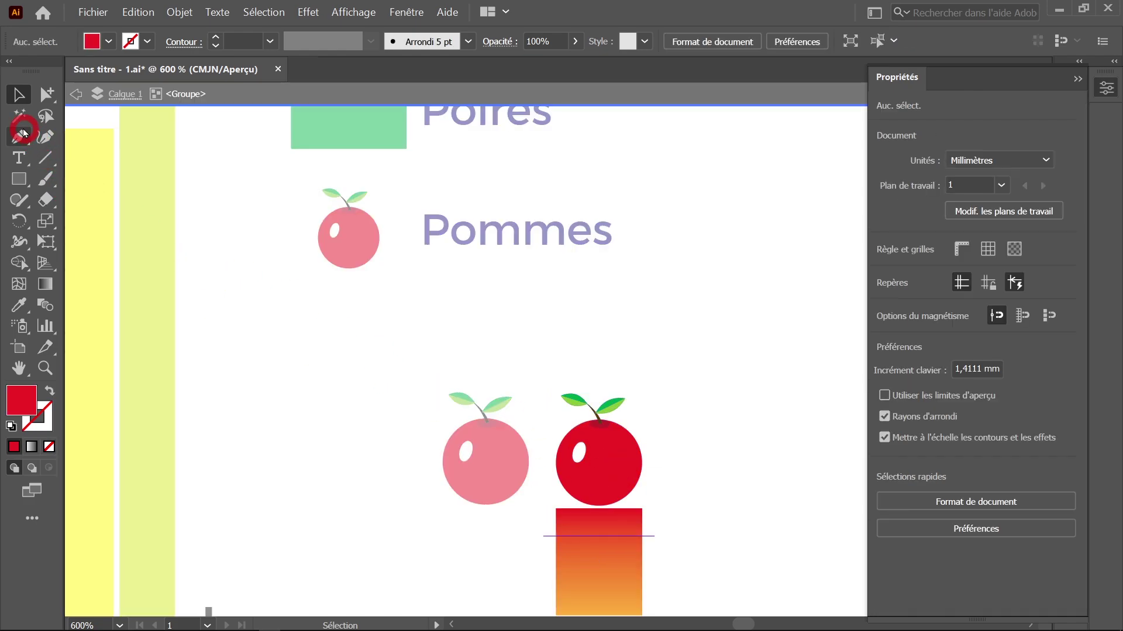
pyautogui.click(19, 157)
pyautogui.click(594, 357)
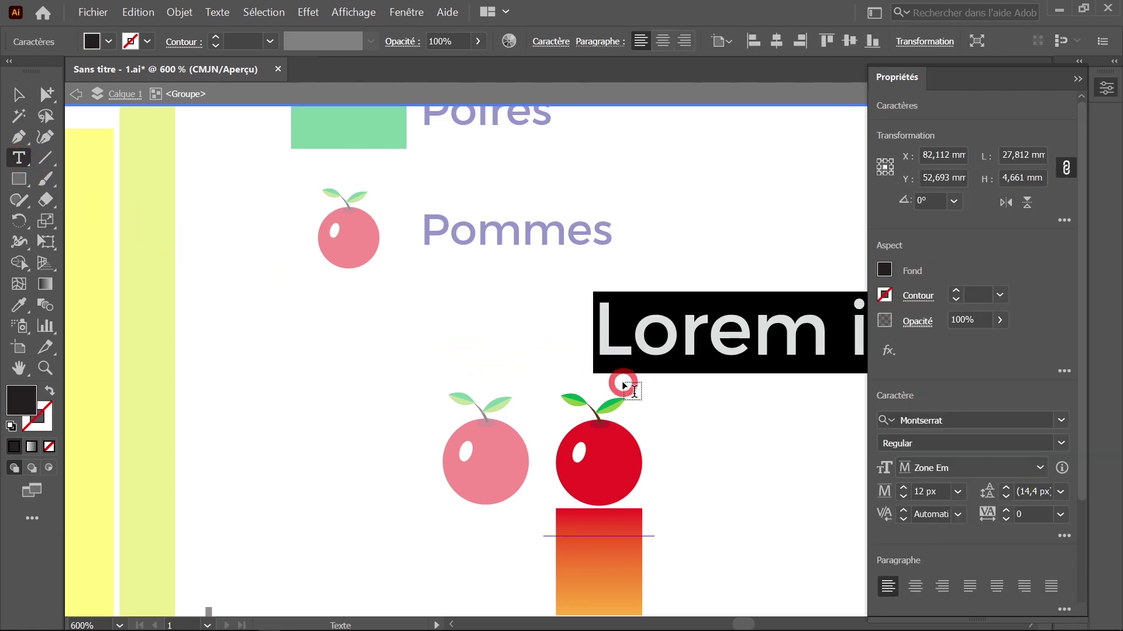
pyautogui.write('%')
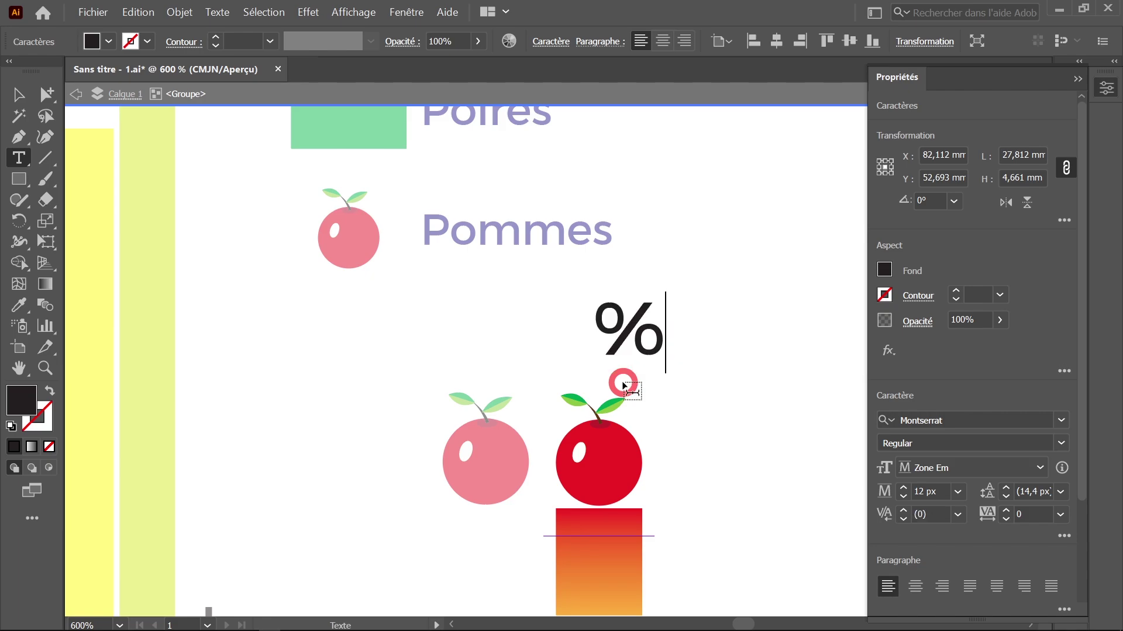
pyautogui.press('Escape')
pyautogui.moveTo(623, 327); pyautogui.dragTo(595, 328)
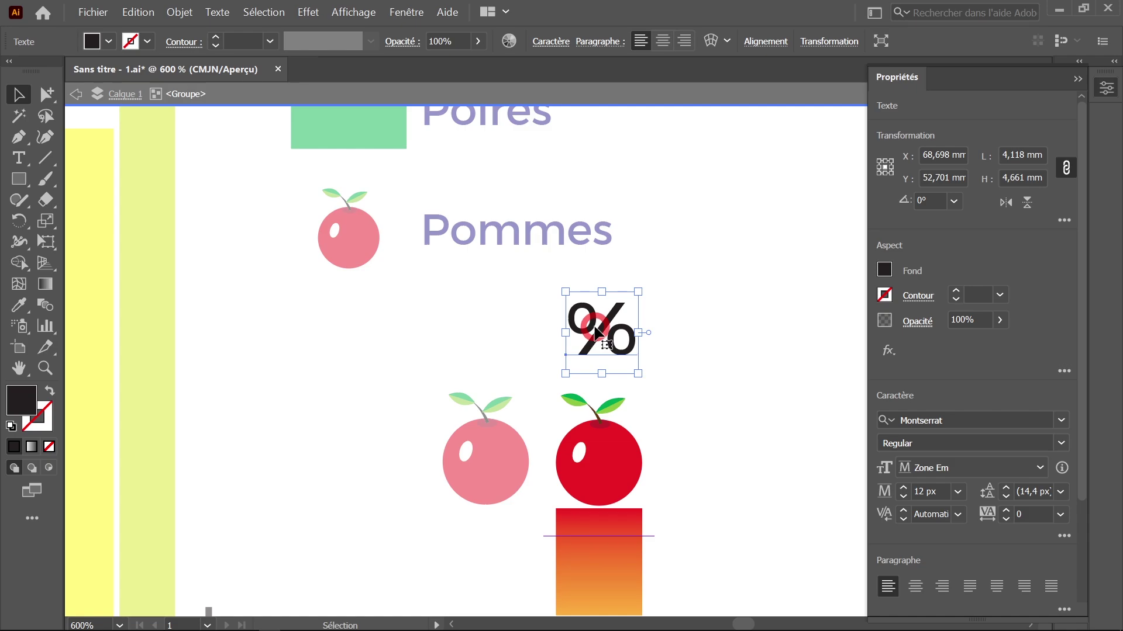
# - Extend the text to "%11", move it down just above the apple's leaves and leave the group's isolation mode
pyautogui.doubleClick(633, 335)
pyautogui.write('1')
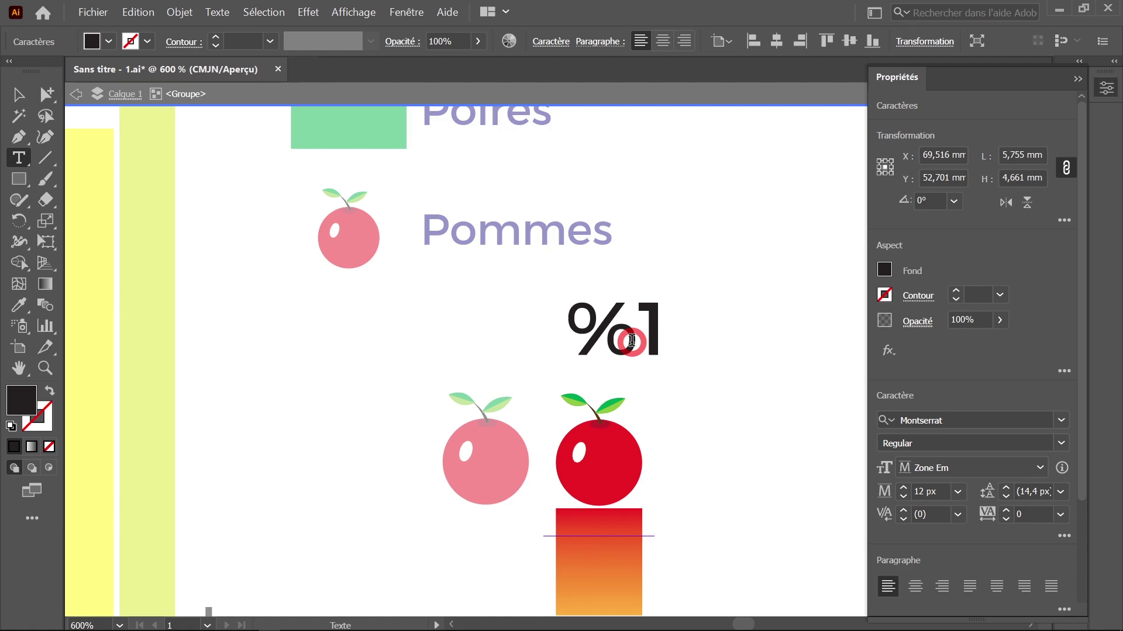
pyautogui.write('1')
pyautogui.click(19, 94)
pyautogui.moveTo(646, 336)
pyautogui.mouseDown()
pyautogui.moveTo(618, 350)
pyautogui.moveTo(641, 354)
pyautogui.mouseUp()
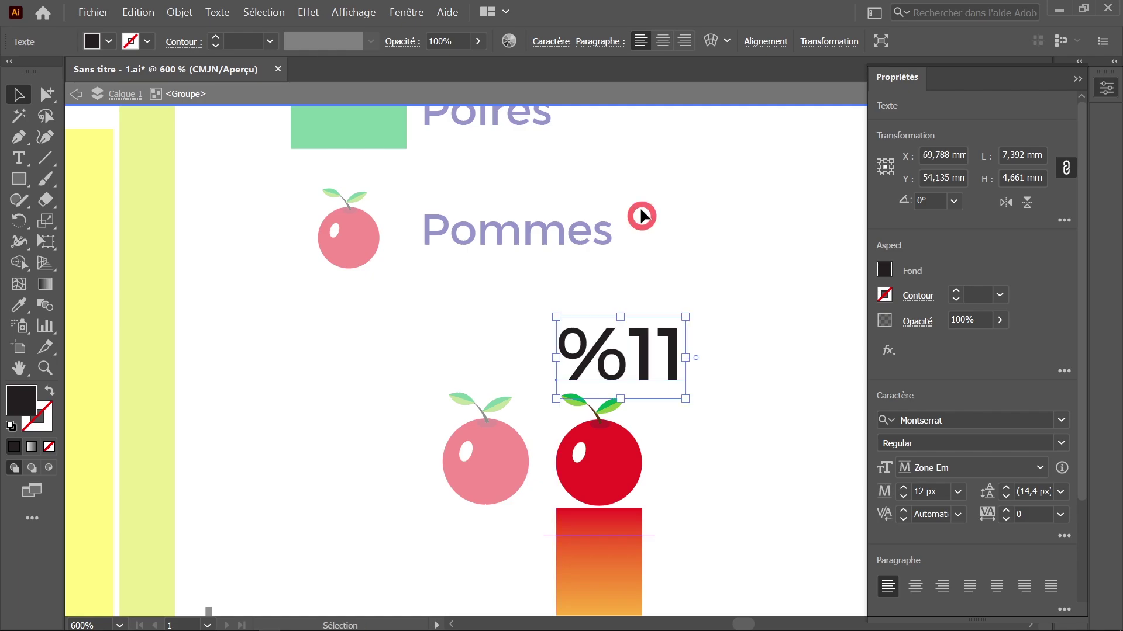
pyautogui.click(584, 95)
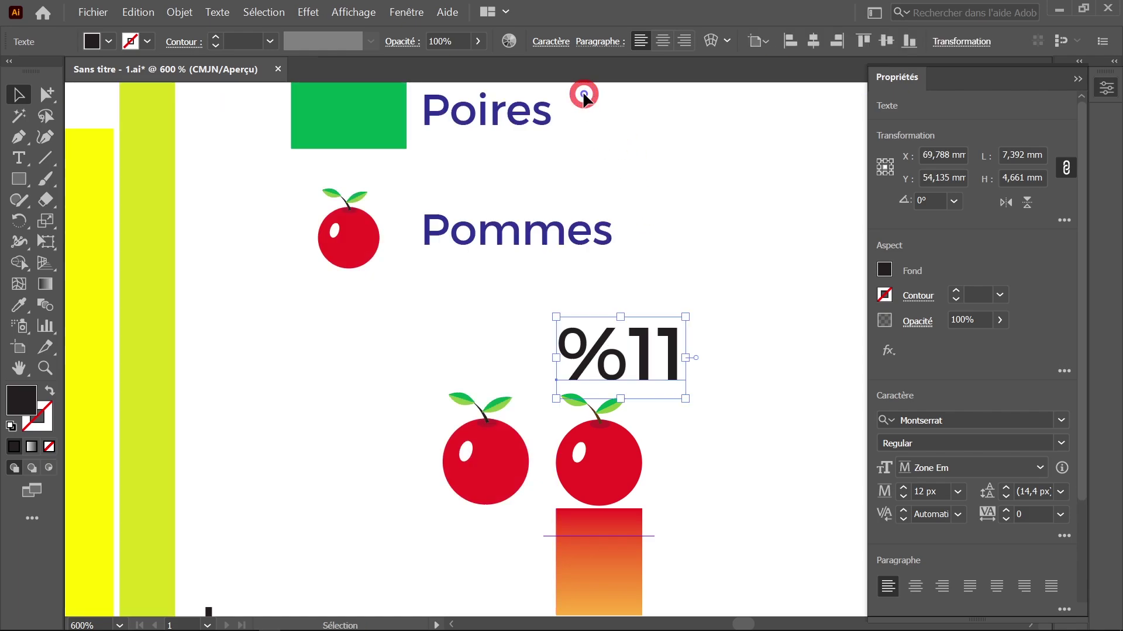
# - Define the grouped apple, rectangle and "%11" text as a new graph symbol named "Pommes avec total"
pyautogui.hotkey('ctrl', '-')
pyautogui.click(179, 12)
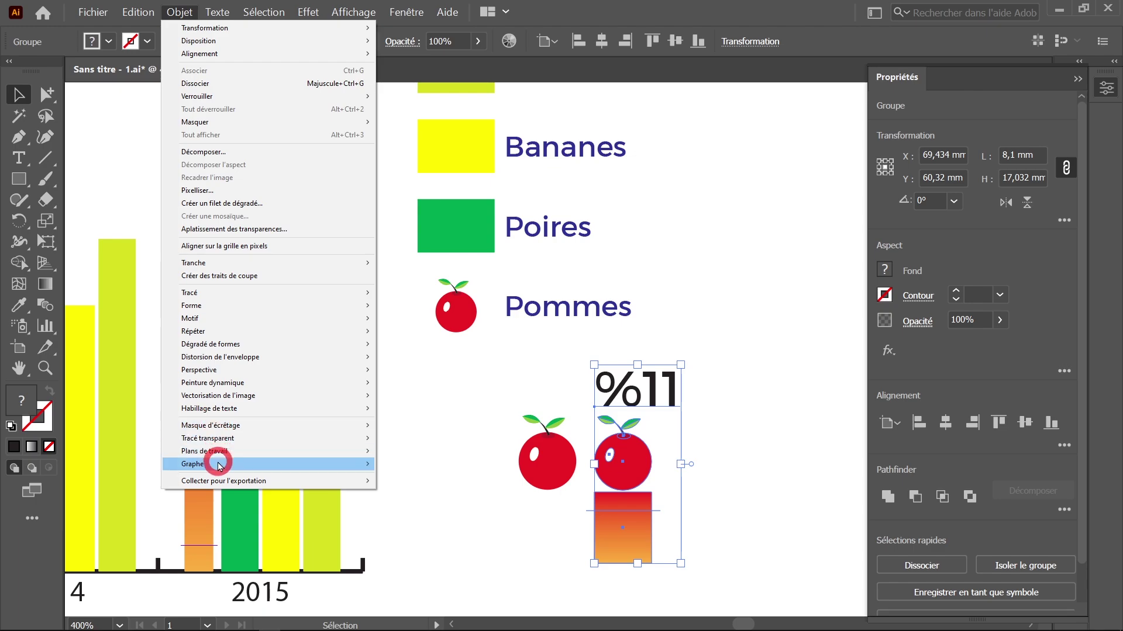
pyautogui.moveTo(218, 462)
pyautogui.click(409, 490)
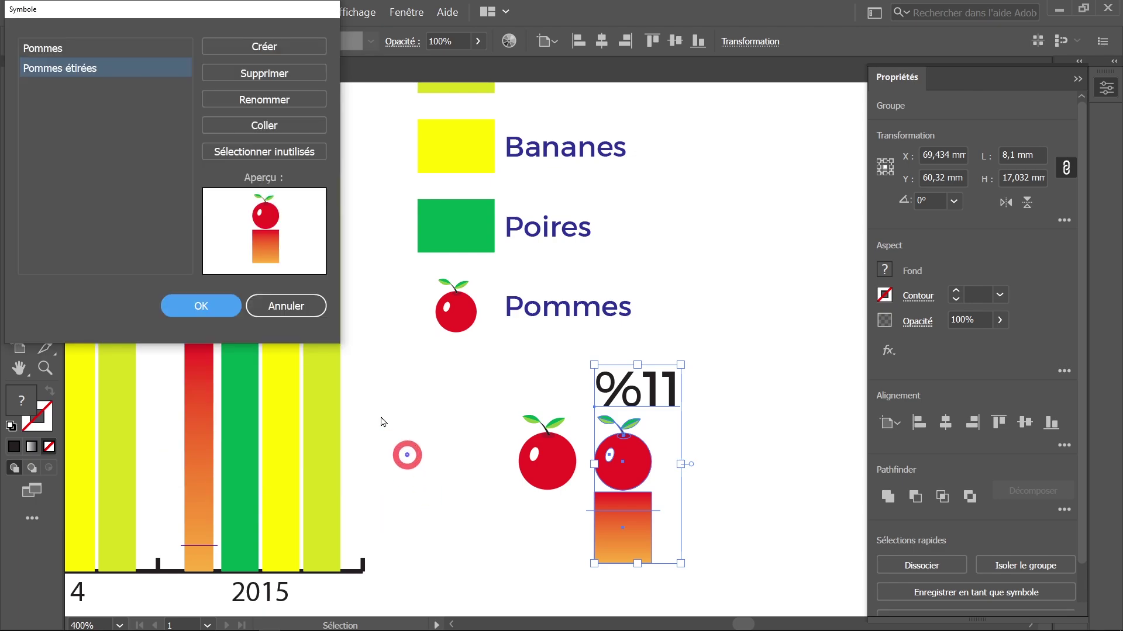
pyautogui.click(243, 47)
pyautogui.click(268, 101)
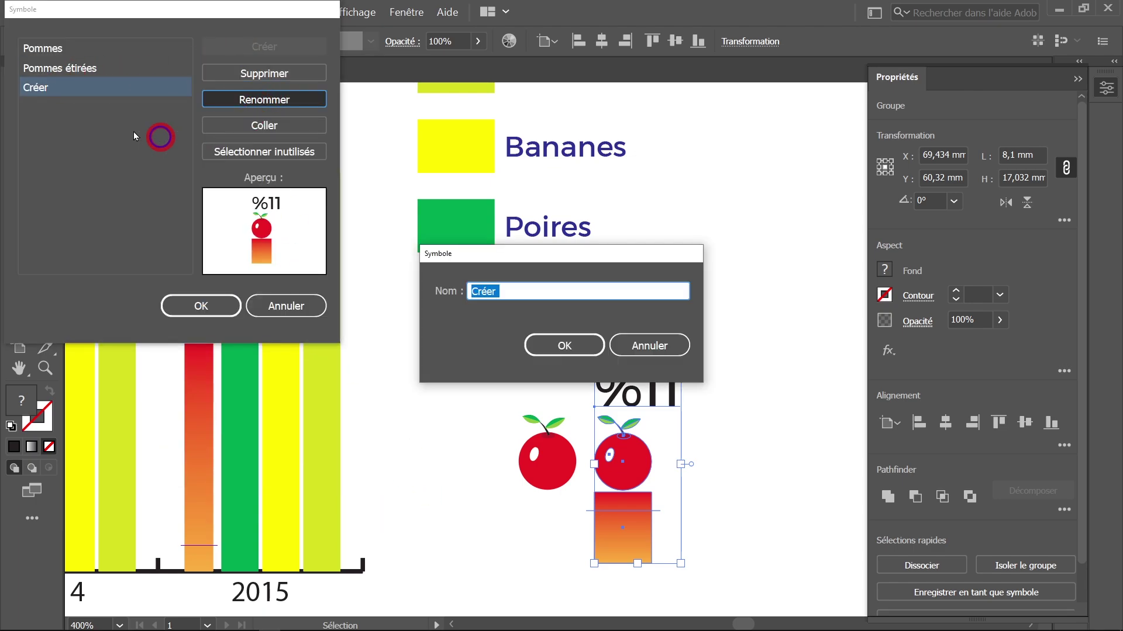
pyautogui.write('Pommes avec total')
pyautogui.click(560, 346)
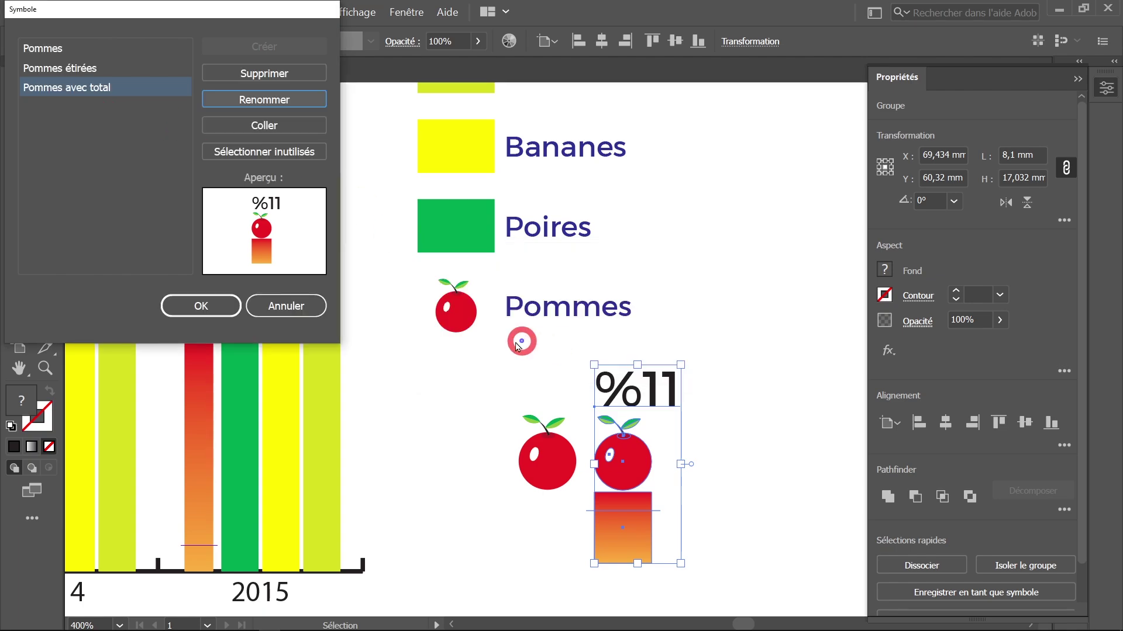
pyautogui.click(212, 313)
# - Apply the "Pommes avec total" symbol to the three Pommes bars with Proportion partielle scaling, and deselect the graph
pyautogui.scroll(-2, 640, 420)
pyautogui.moveTo(640, 419); pyautogui.dragTo(591, 381)
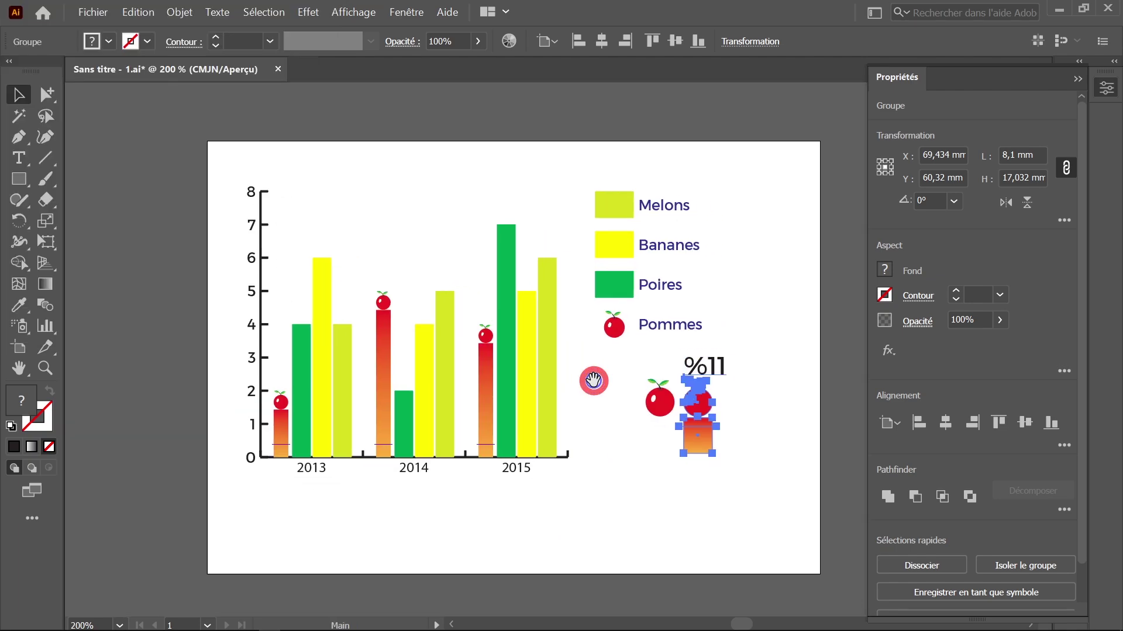
pyautogui.click(48, 95)
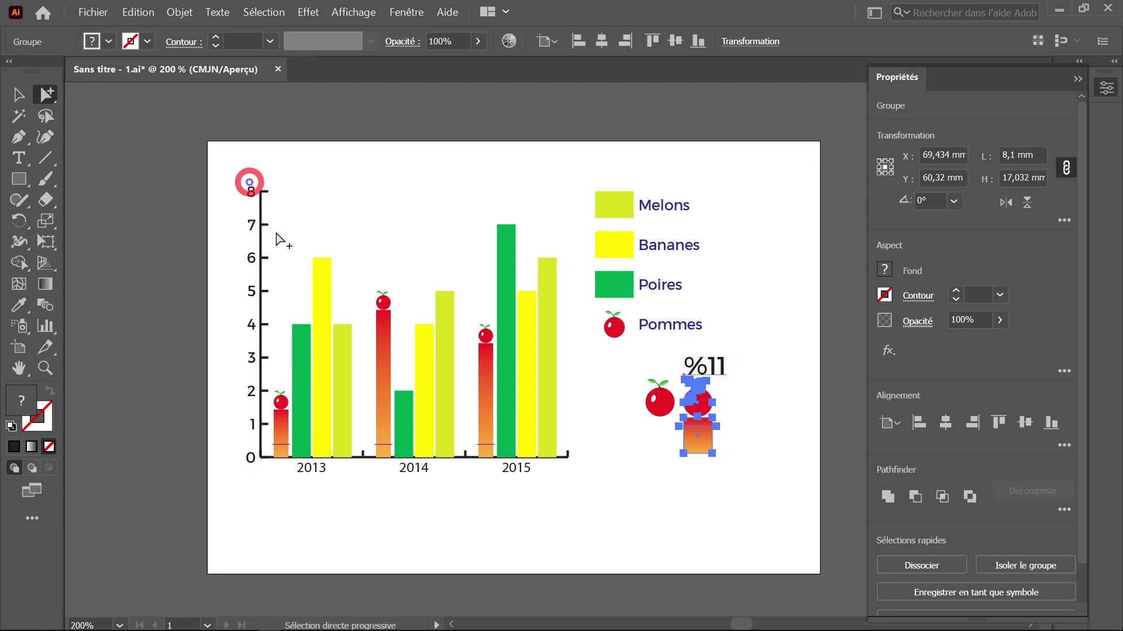
pyautogui.click(386, 340)
pyautogui.click(385, 341)
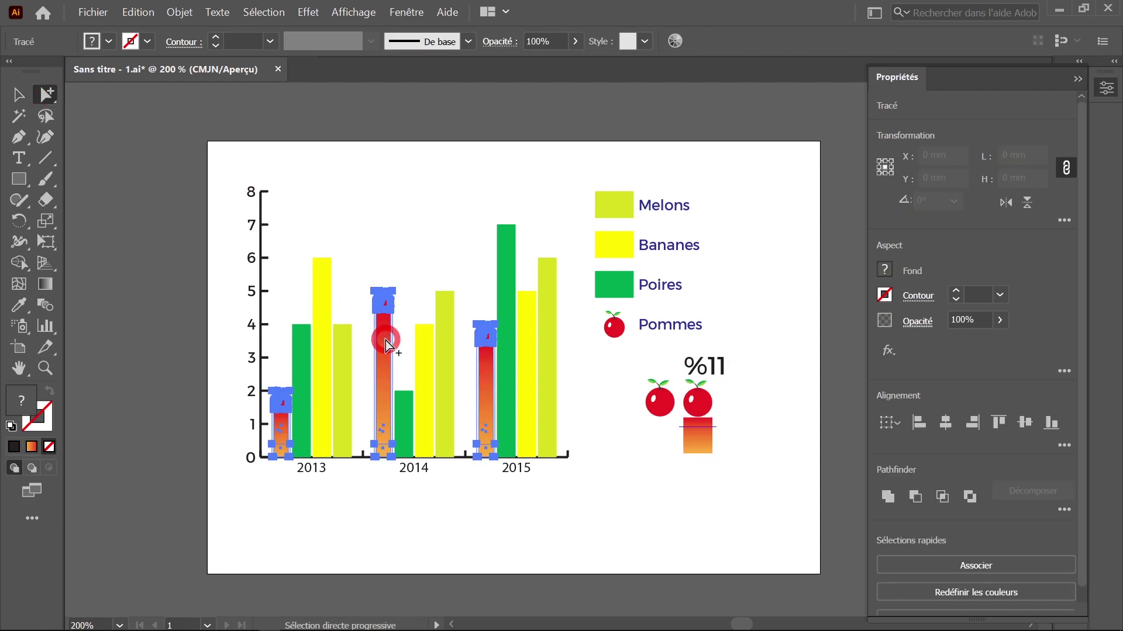
pyautogui.click(179, 11)
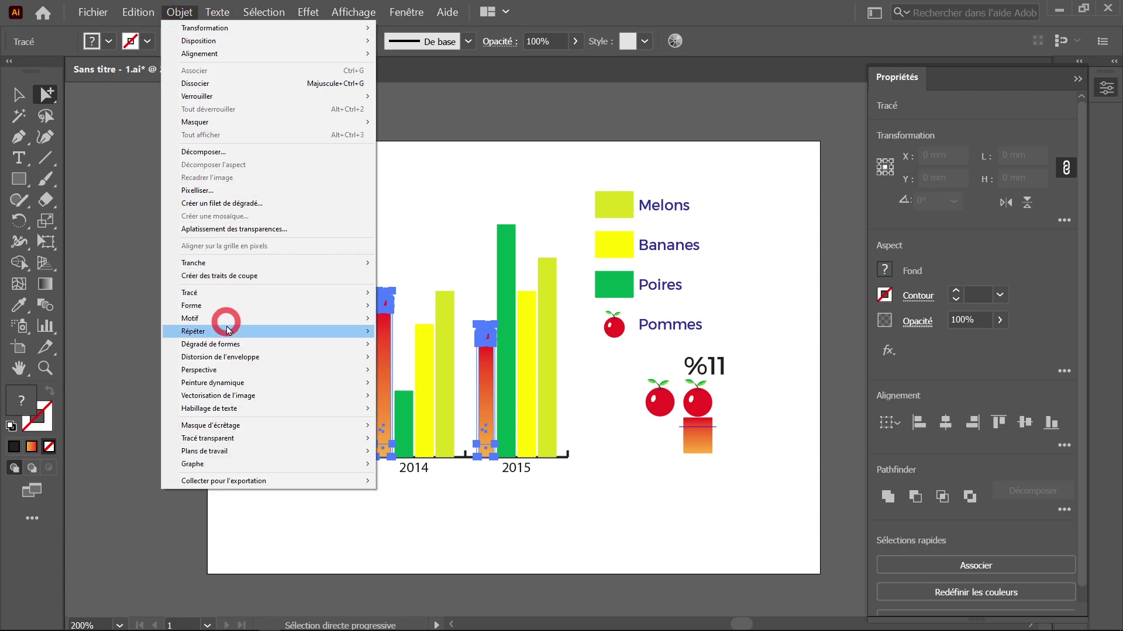
pyautogui.moveTo(226, 464)
pyautogui.click(409, 504)
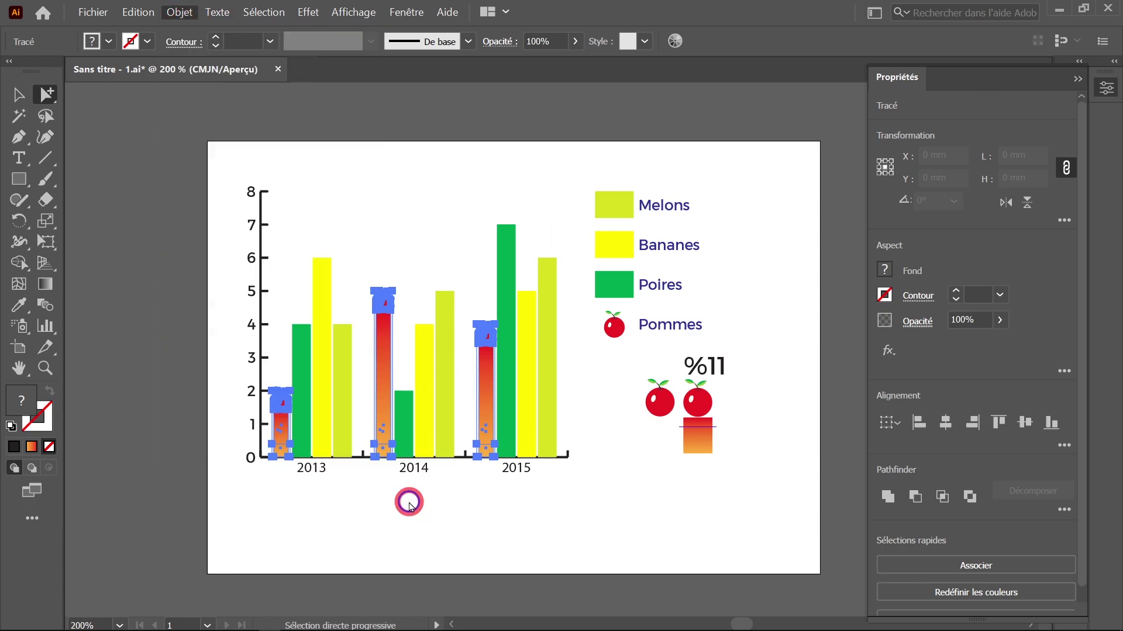
pyautogui.click(621, 156)
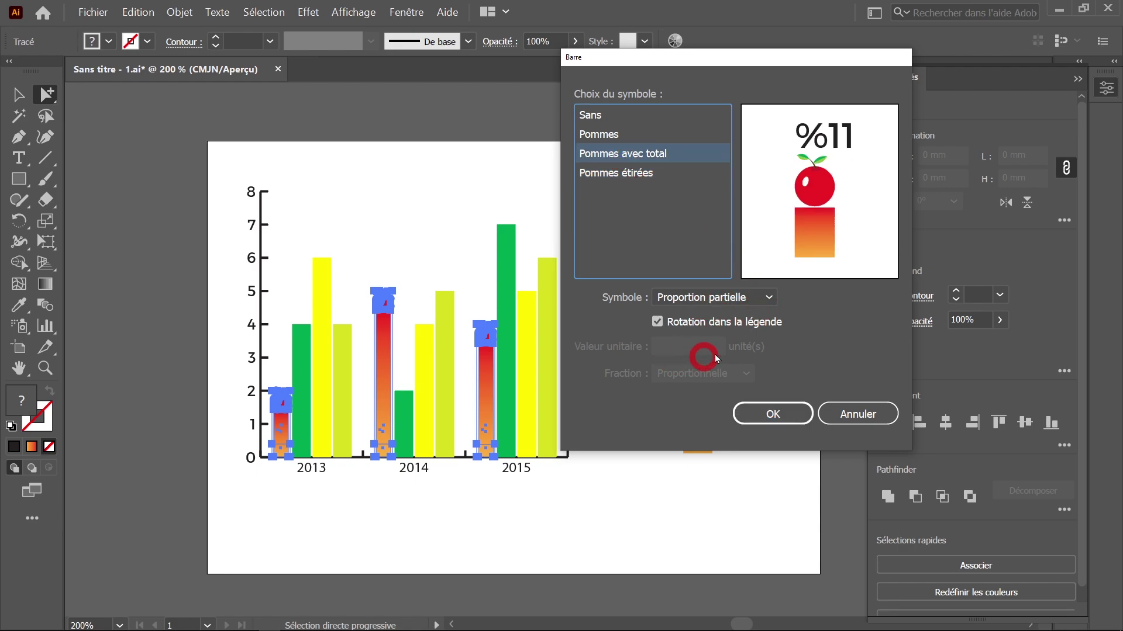
pyautogui.click(763, 418)
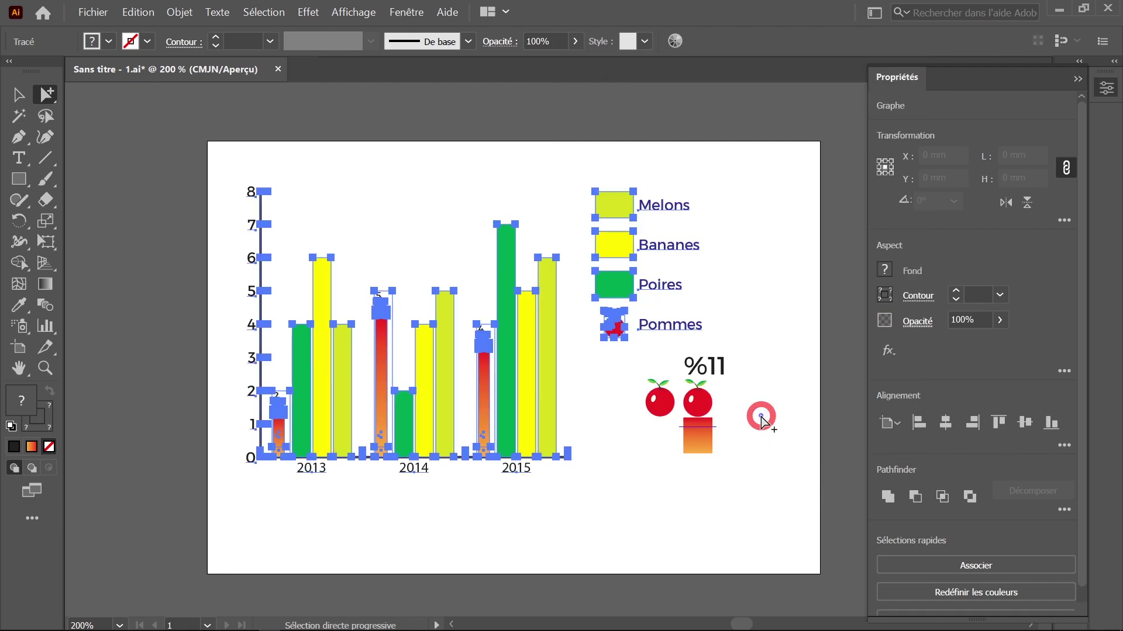
pyautogui.click(623, 486)
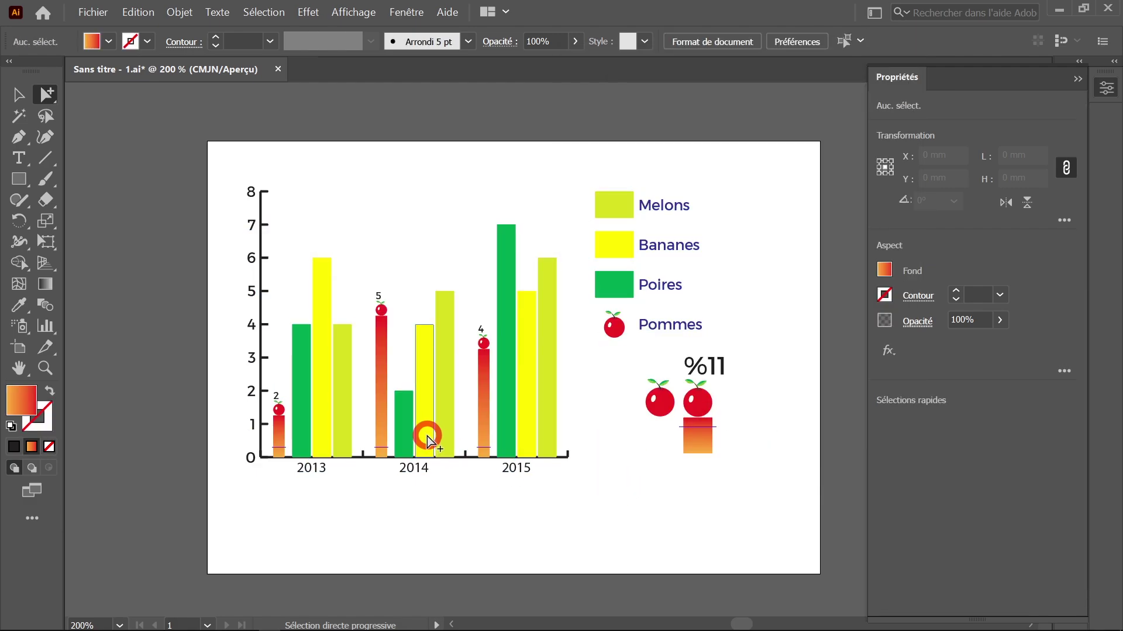
pyautogui.scroll(1, 446, 468)
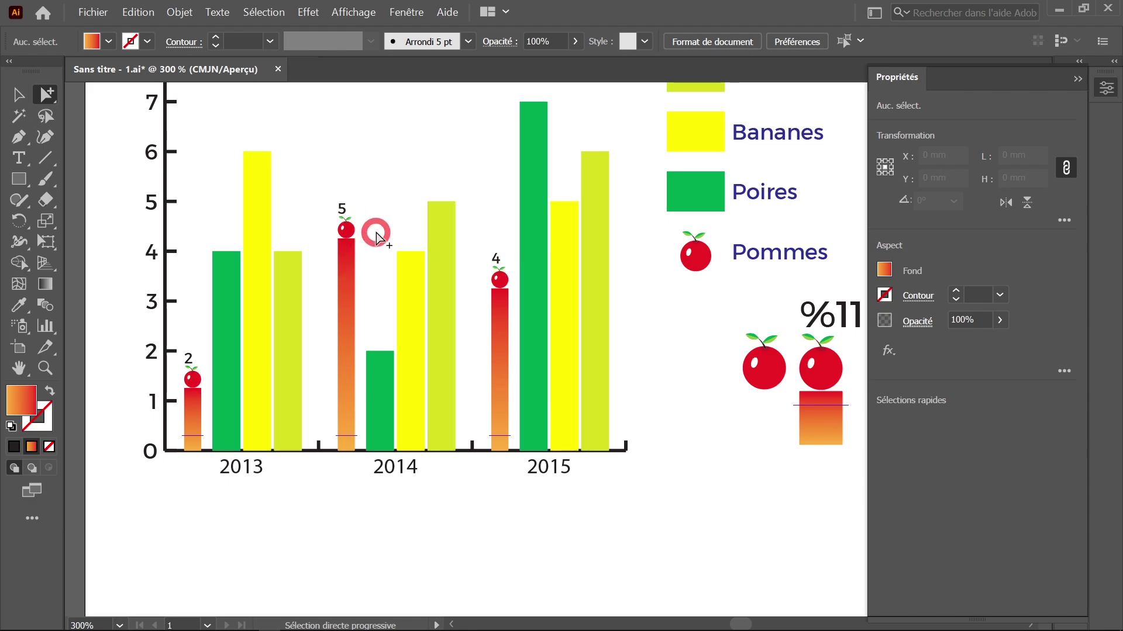
pyautogui.scroll(-1, 549, 397)
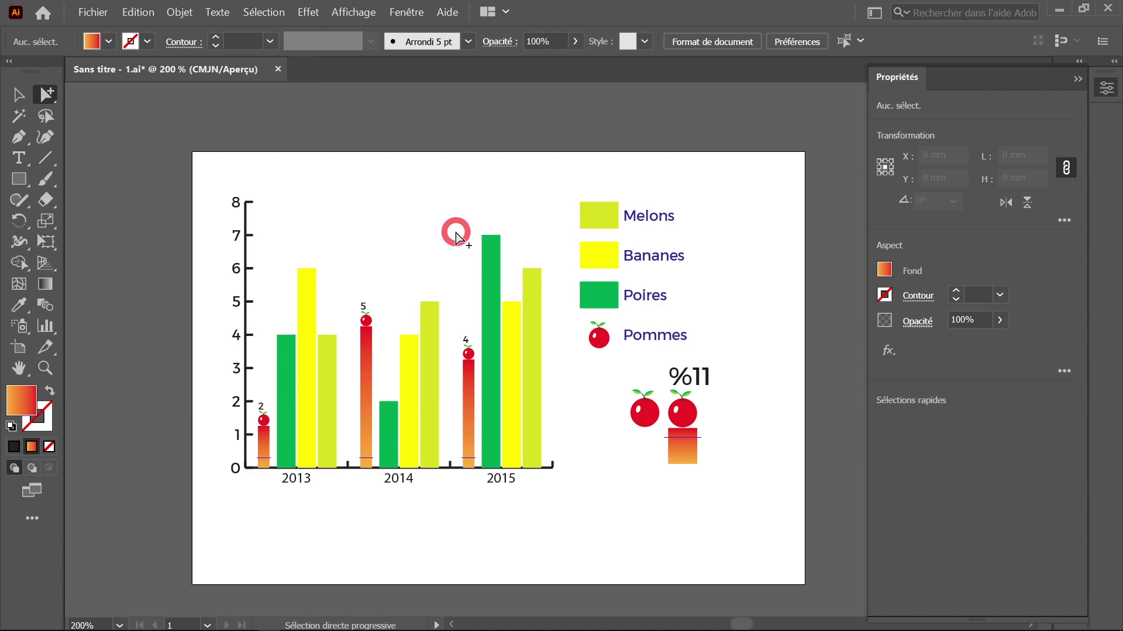
pyautogui.click(179, 11)
pyautogui.moveTo(247, 463)
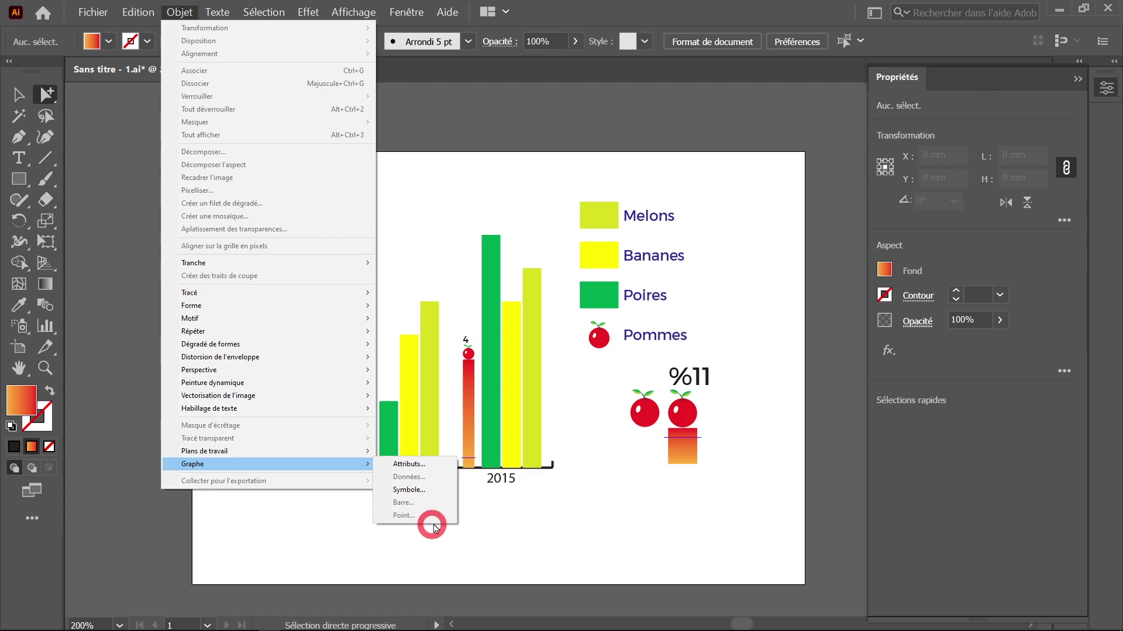
pyautogui.click(609, 431)
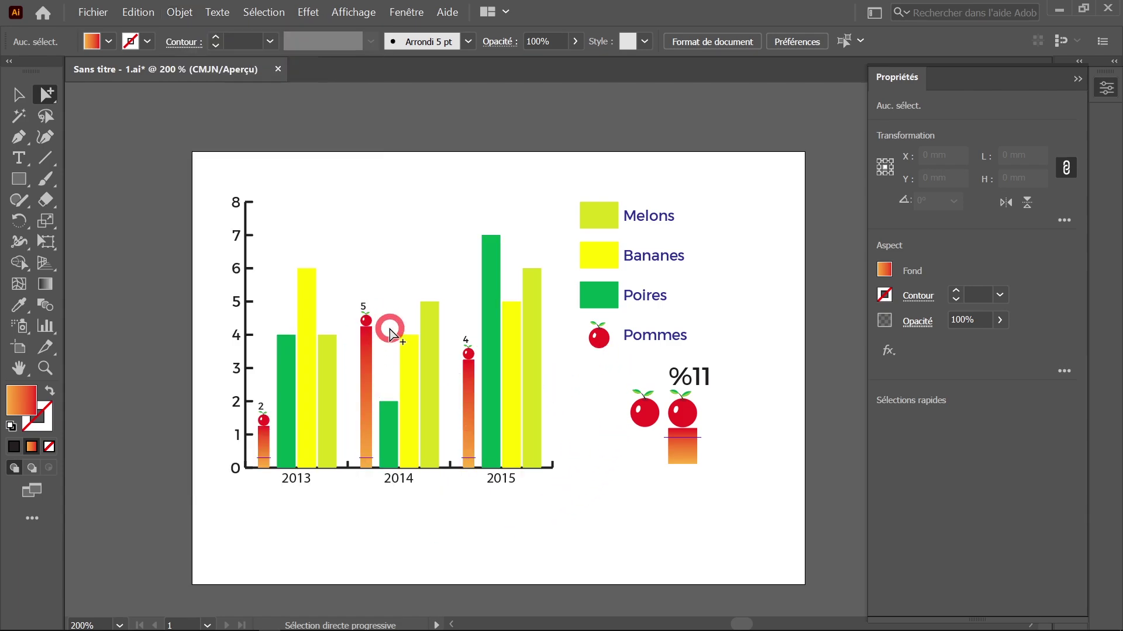
pyautogui.click(491, 260)
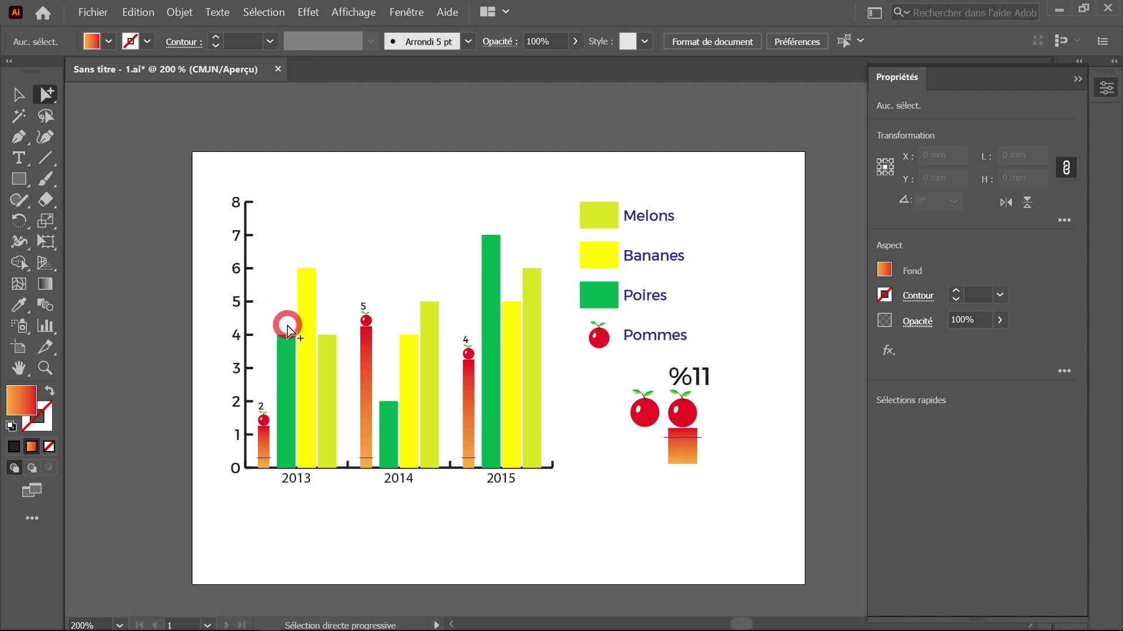
# - Apply an Ombre portée effect to the three yellow Bananes bars in Produit mode at 75% opacity, and deselect them
pyautogui.doubleClick(306, 301)
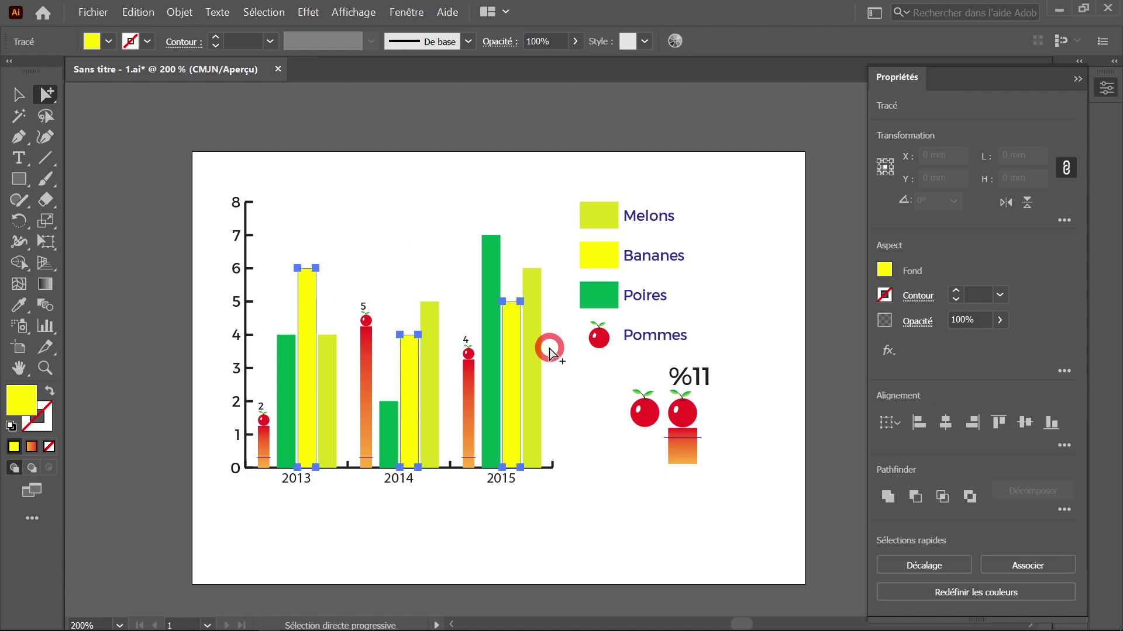
pyautogui.click(308, 14)
pyautogui.moveTo(366, 147)
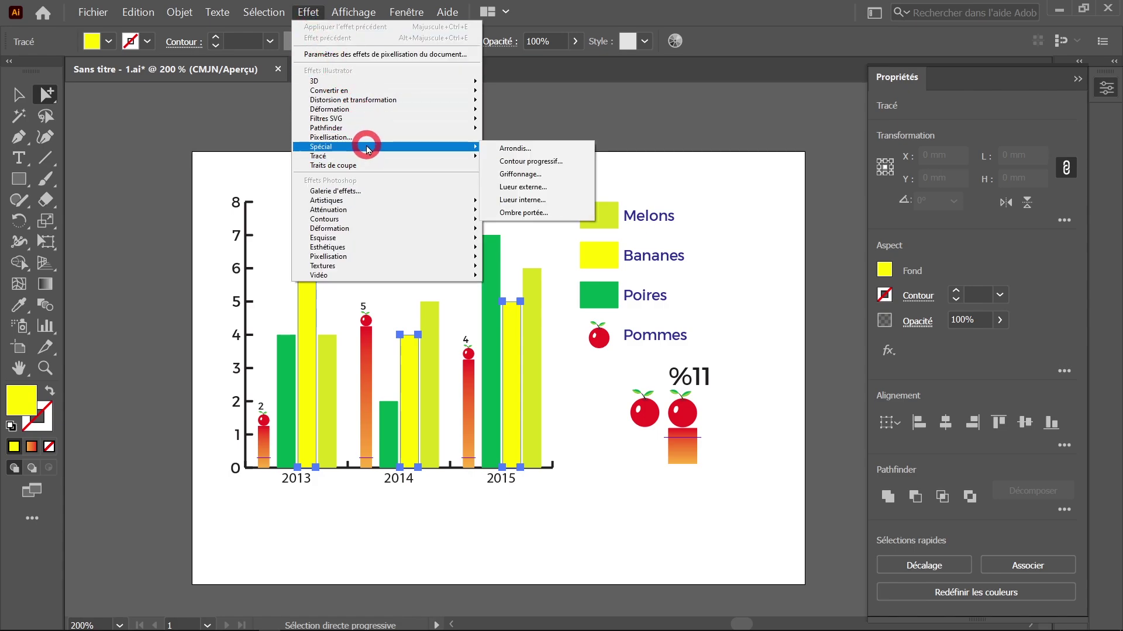
pyautogui.click(539, 214)
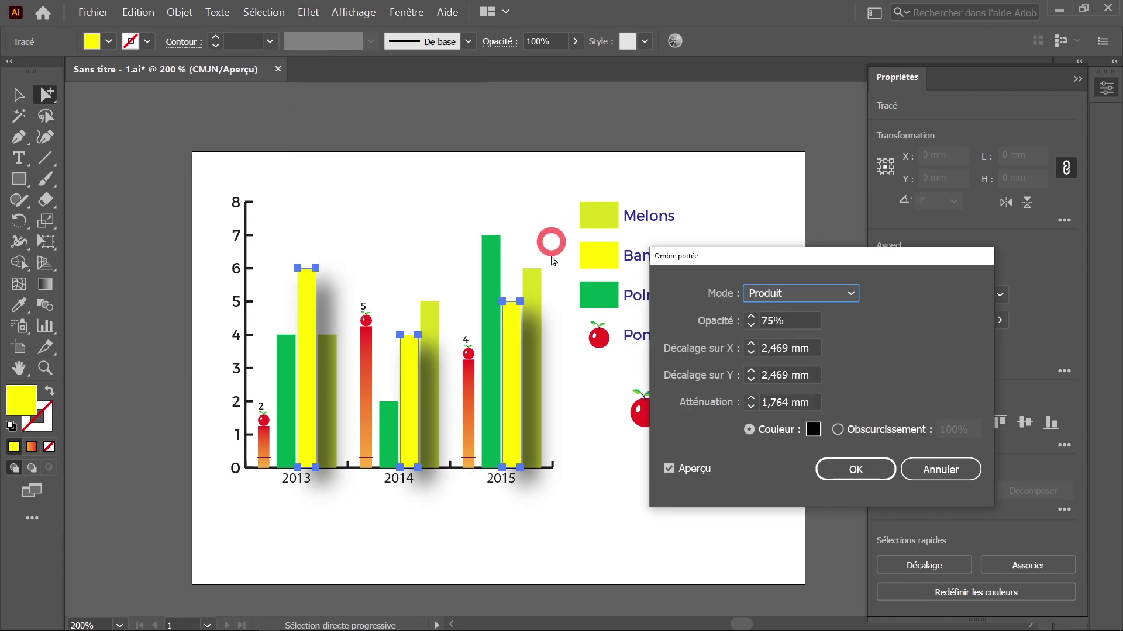
pyautogui.click(839, 468)
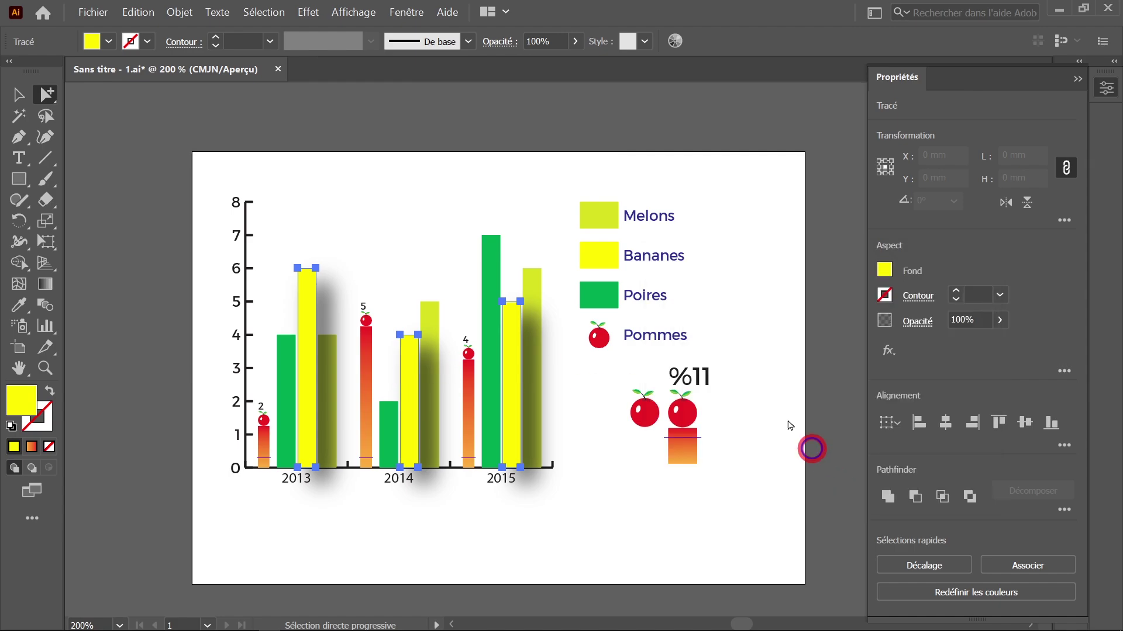
pyautogui.click(18, 95)
pyautogui.click(253, 168)
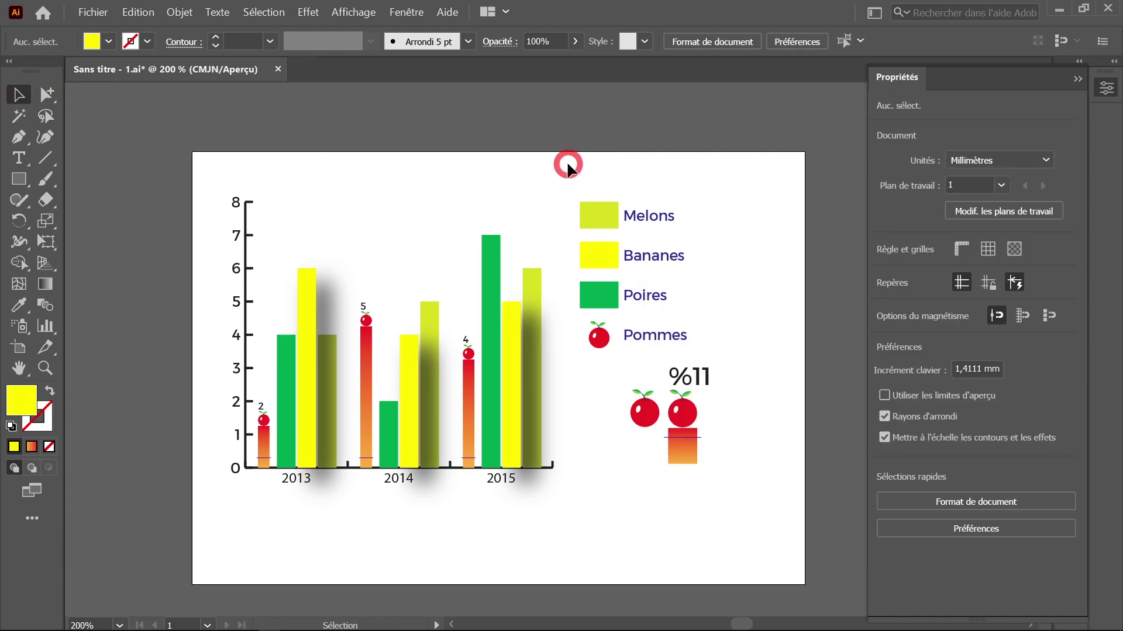